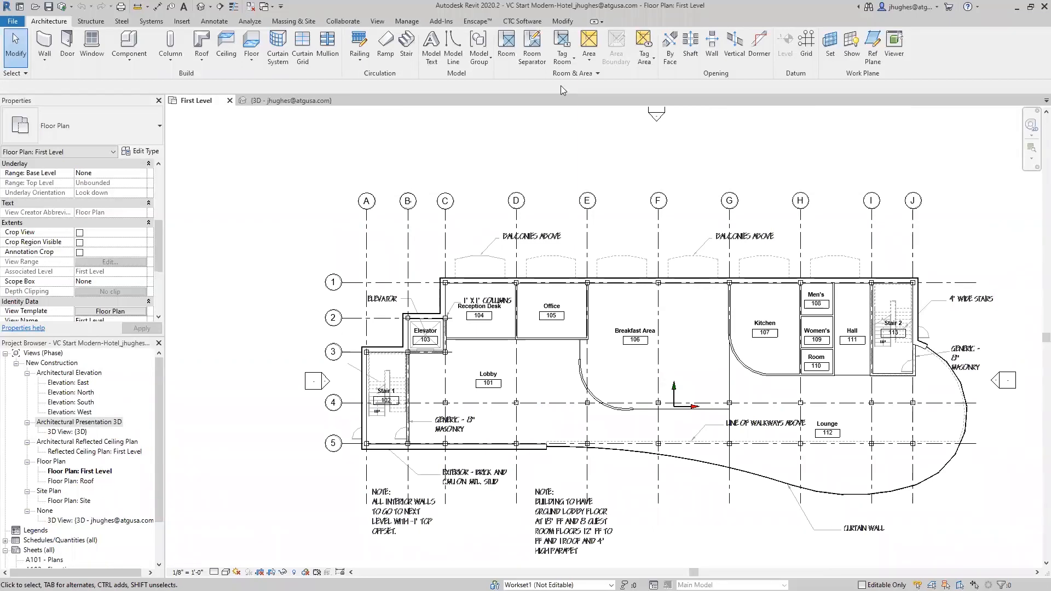
# Show the CTC Software tools, float the CTC BIM Project Suite group and dock it again after the CTC HIVE Suite.
pyautogui.click(521, 22)
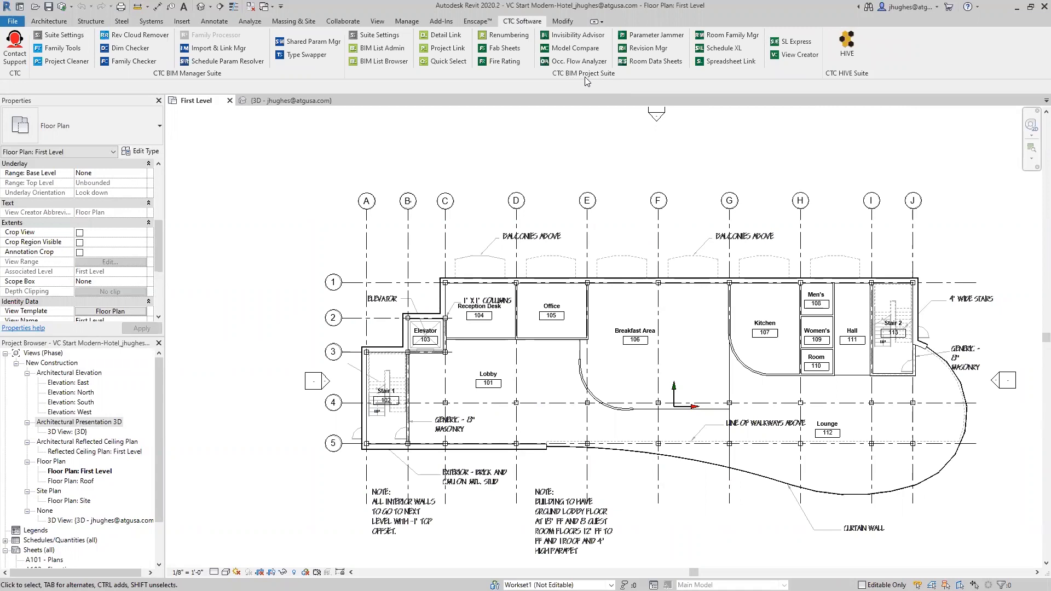
pyautogui.moveTo(639, 77)
pyautogui.mouseDown()
pyautogui.moveTo(652, 163)
pyautogui.moveTo(645, 192)
pyautogui.mouseUp()
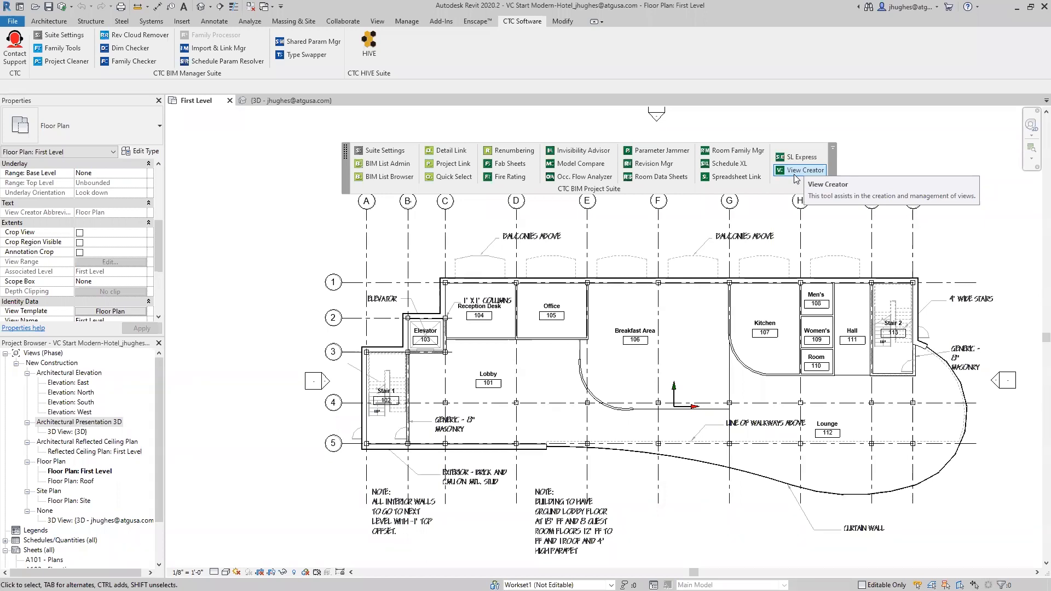
pyautogui.moveTo(775, 184); pyautogui.dragTo(794, 64)
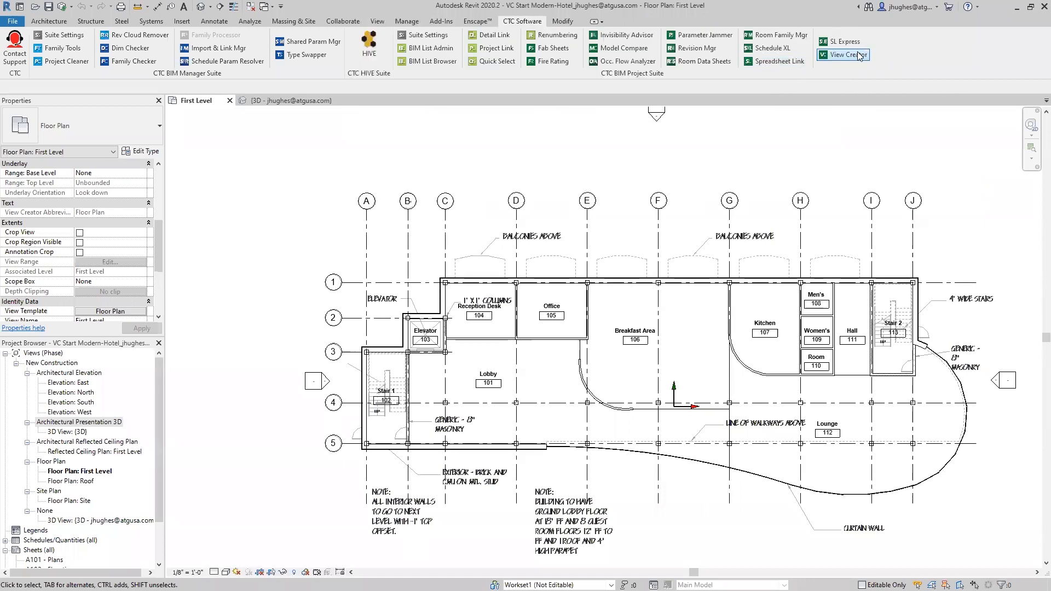
# Launch View Creator, review its available commands and view its About information.
pyautogui.click(857, 59)
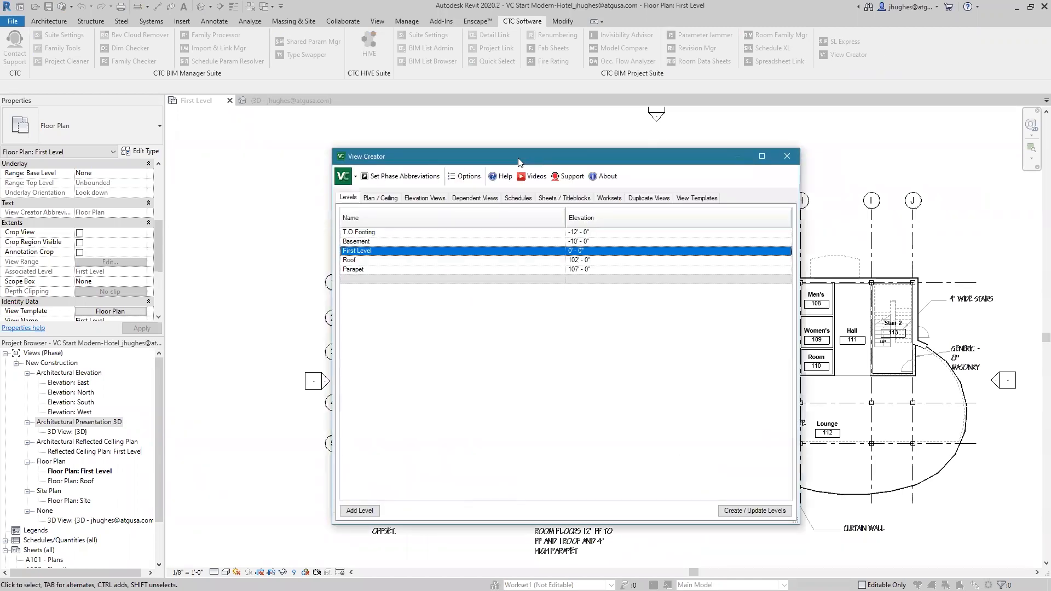
pyautogui.moveTo(515, 160); pyautogui.dragTo(490, 143)
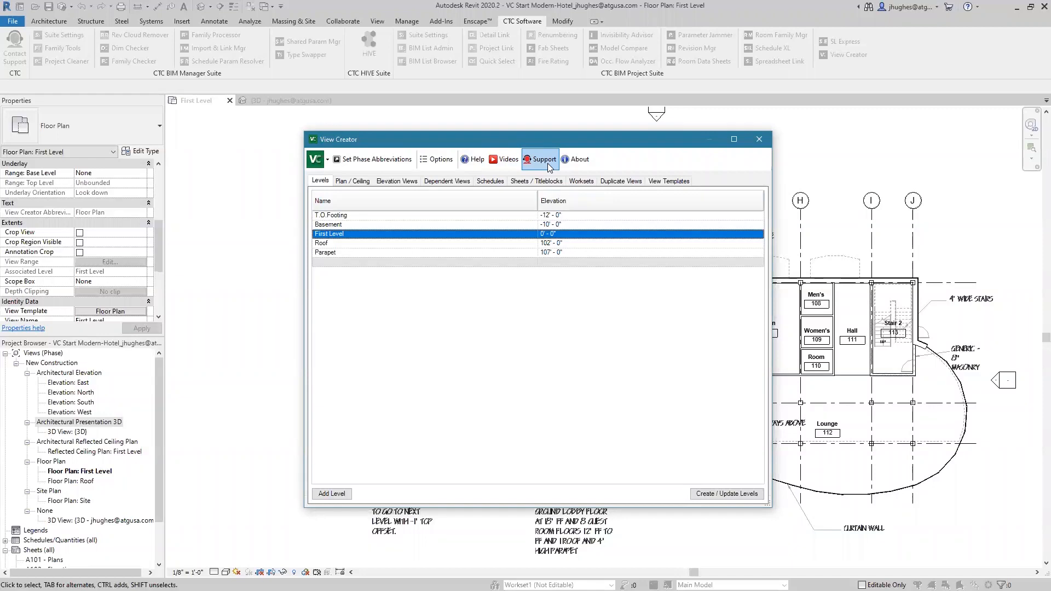
pyautogui.click(326, 161)
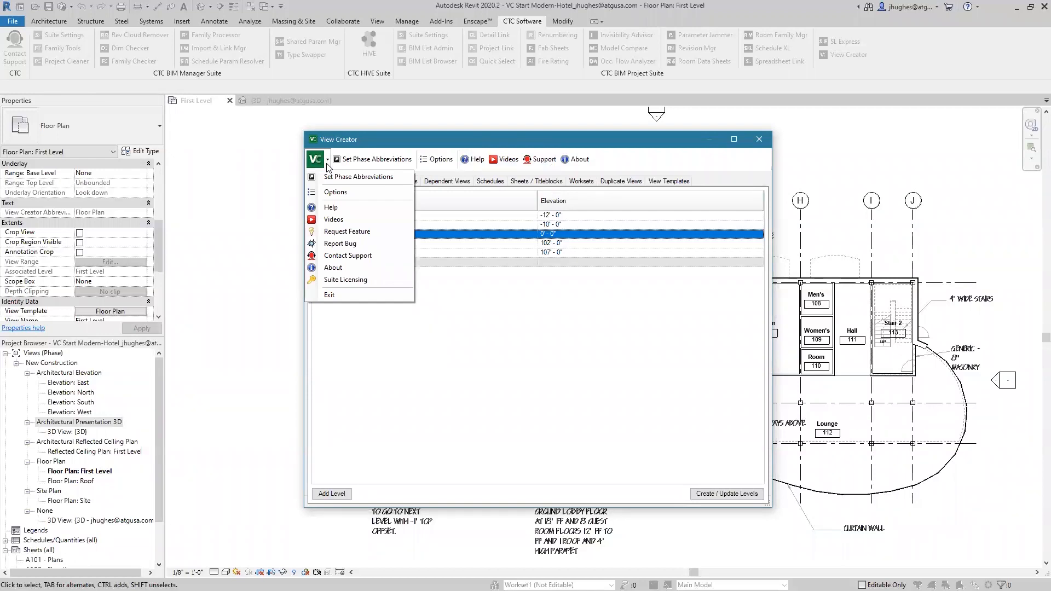
pyautogui.click(327, 162)
pyautogui.click(327, 161)
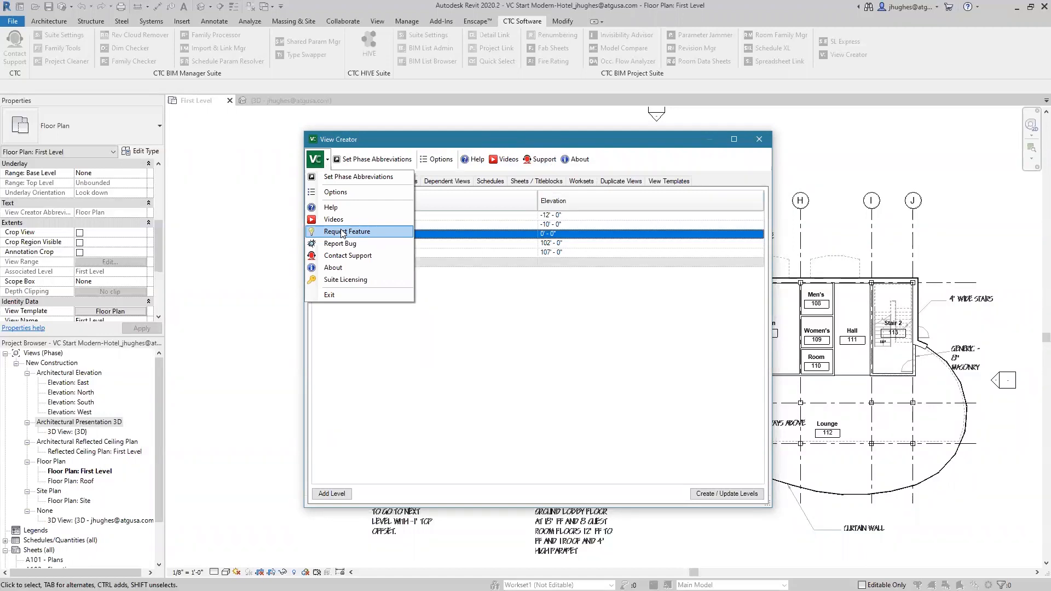
pyautogui.click(334, 268)
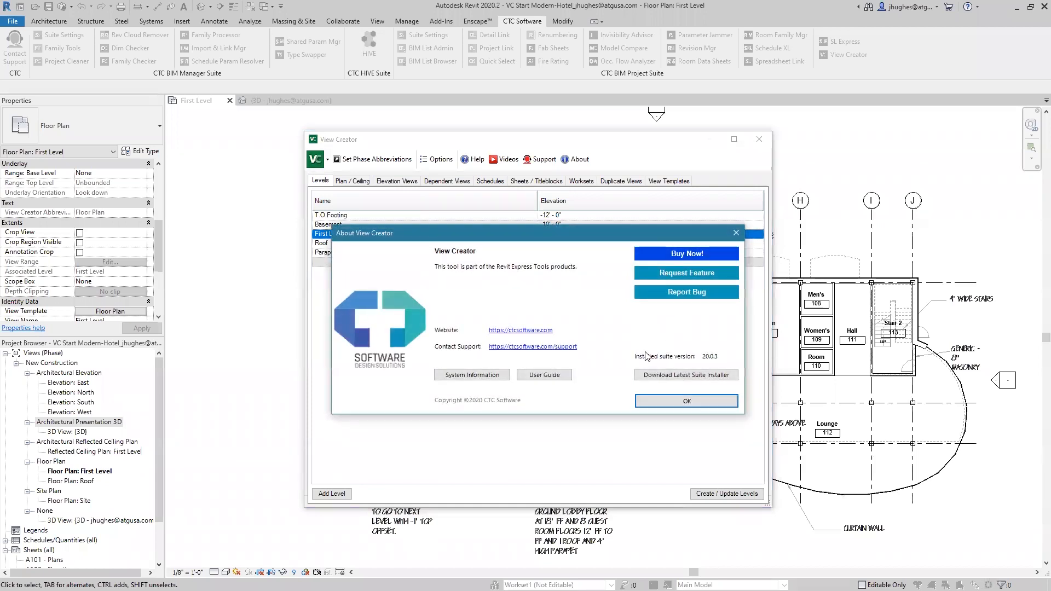
pyautogui.click(659, 397)
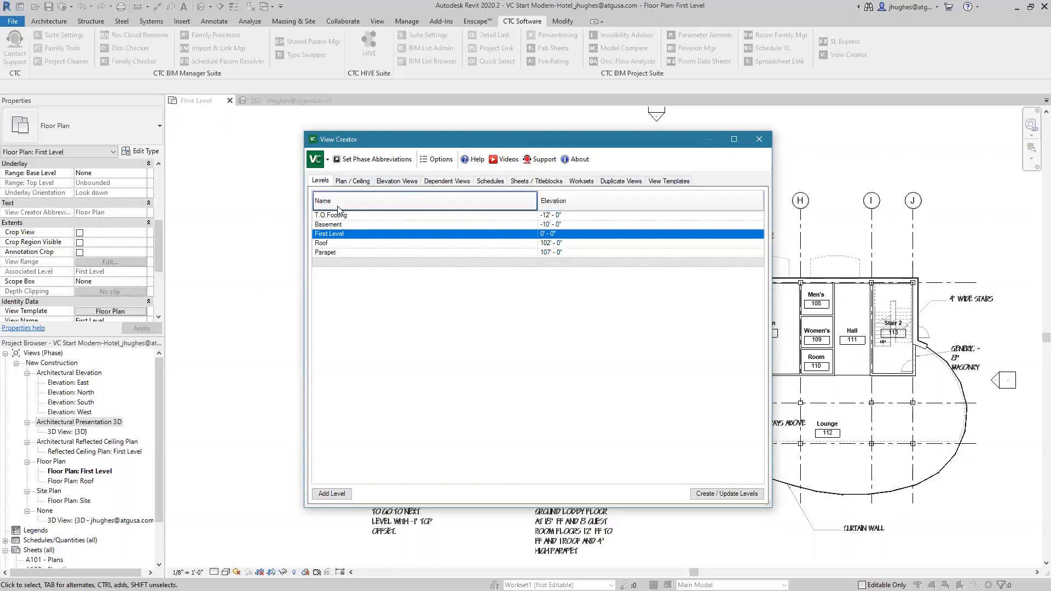
# Add a blank level row in View Creator and close the tool without creating any levels.
pyautogui.click(331, 494)
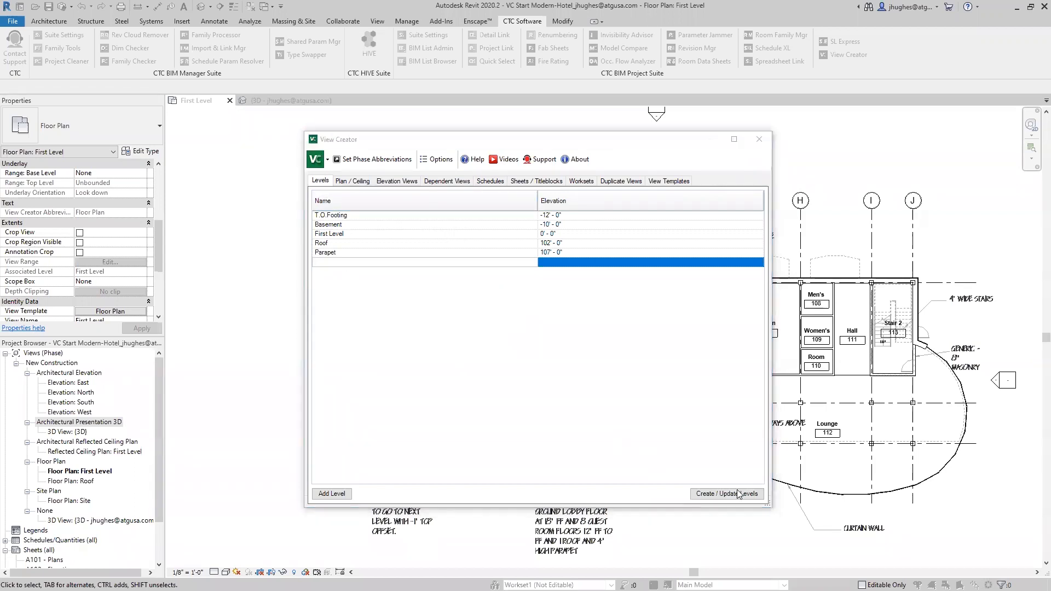
pyautogui.click(759, 139)
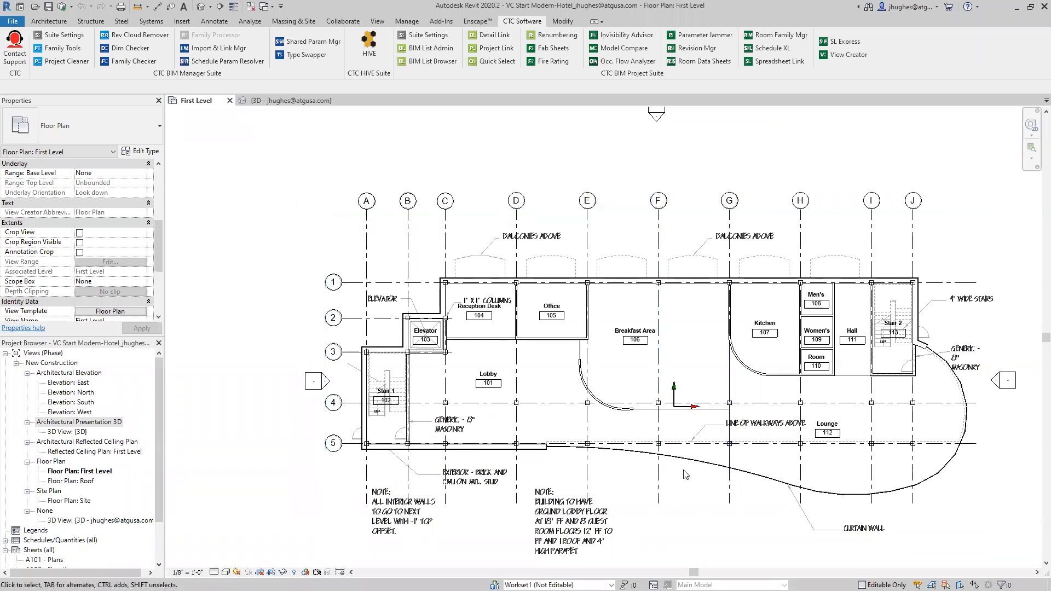
# Open the 3D view without synchronizing with central, and examine the building's existing levels.
pyautogui.click(199, 7)
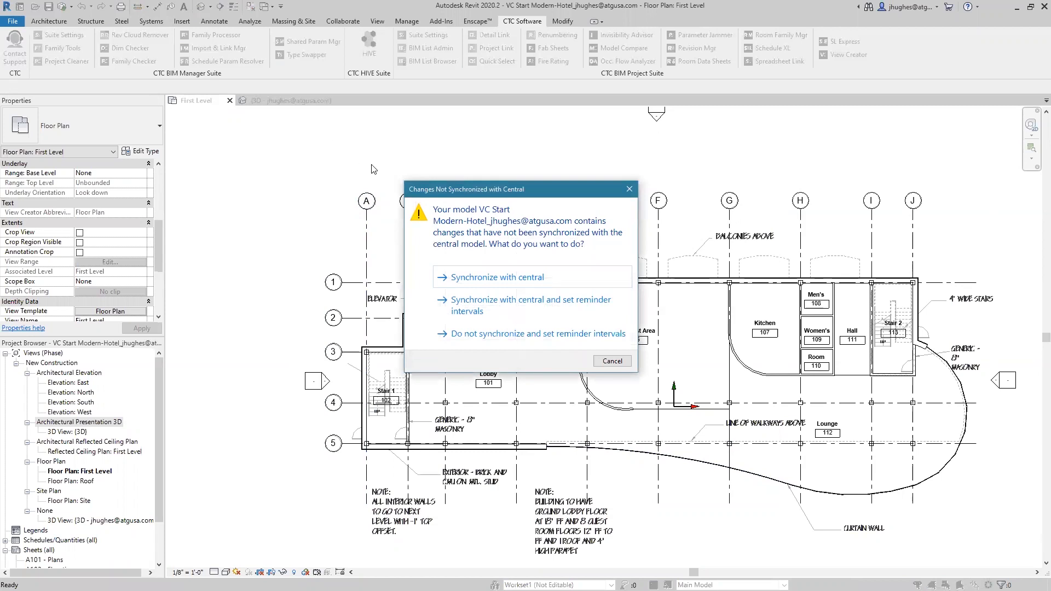
pyautogui.click(462, 334)
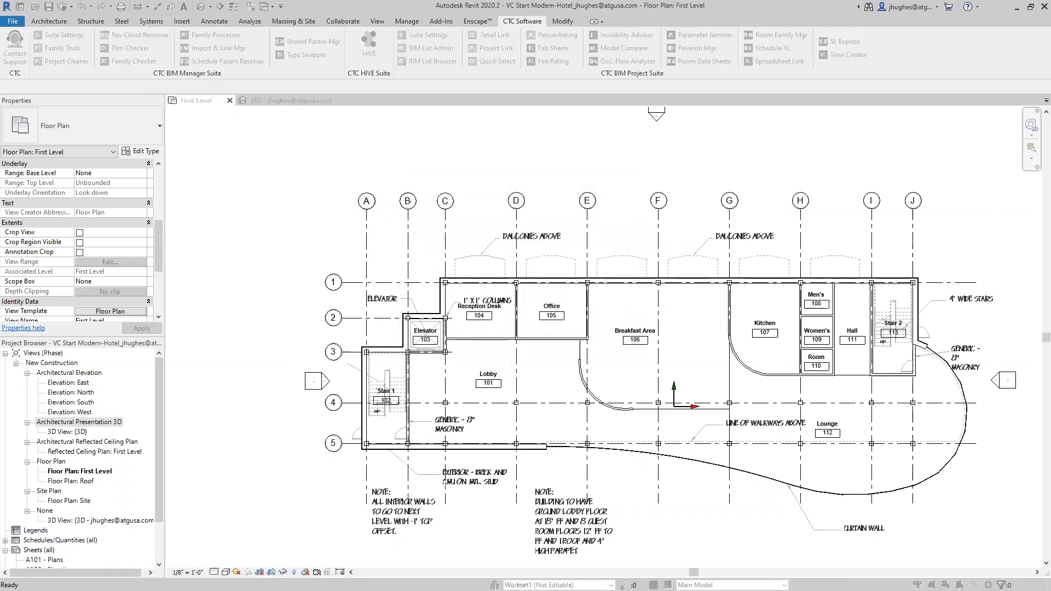
pyautogui.scroll(-4, 588, 240)
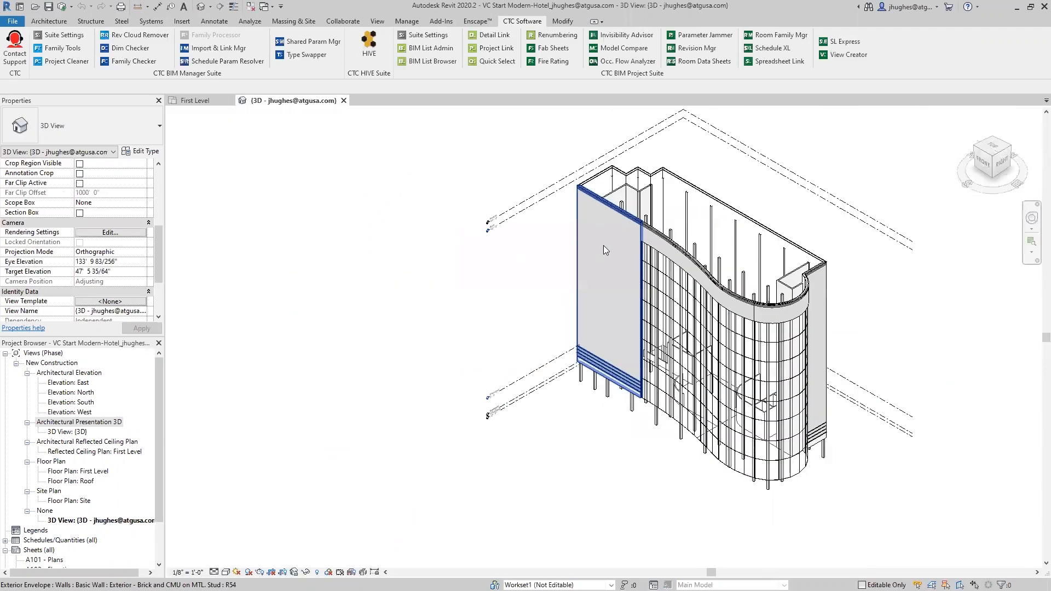
pyautogui.scroll(4, 760, 294)
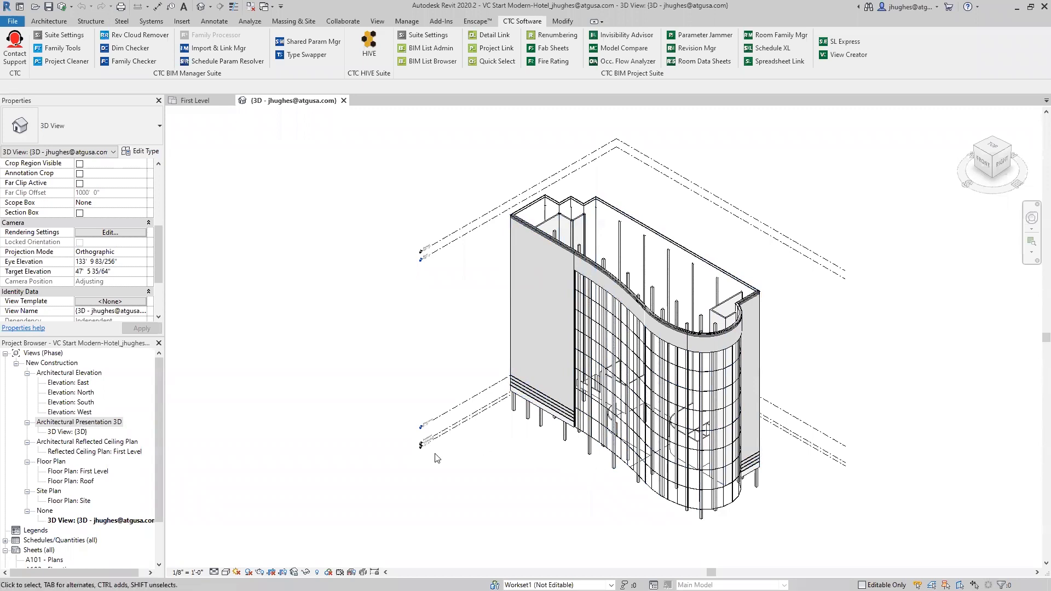
pyautogui.scroll(5, 438, 458)
pyautogui.scroll(-4, 498, 377)
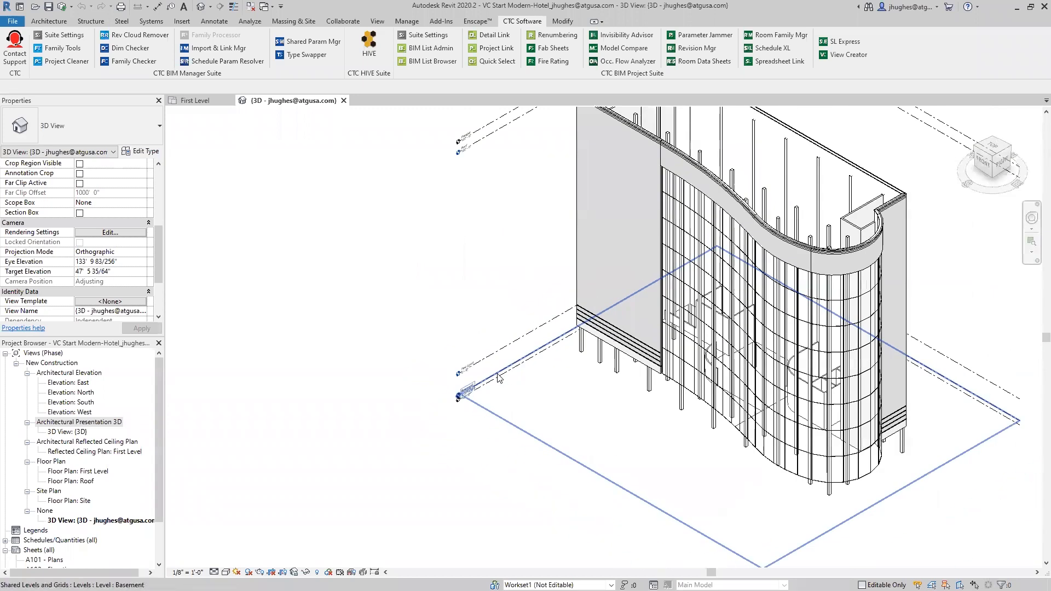
pyautogui.scroll(-4, 498, 378)
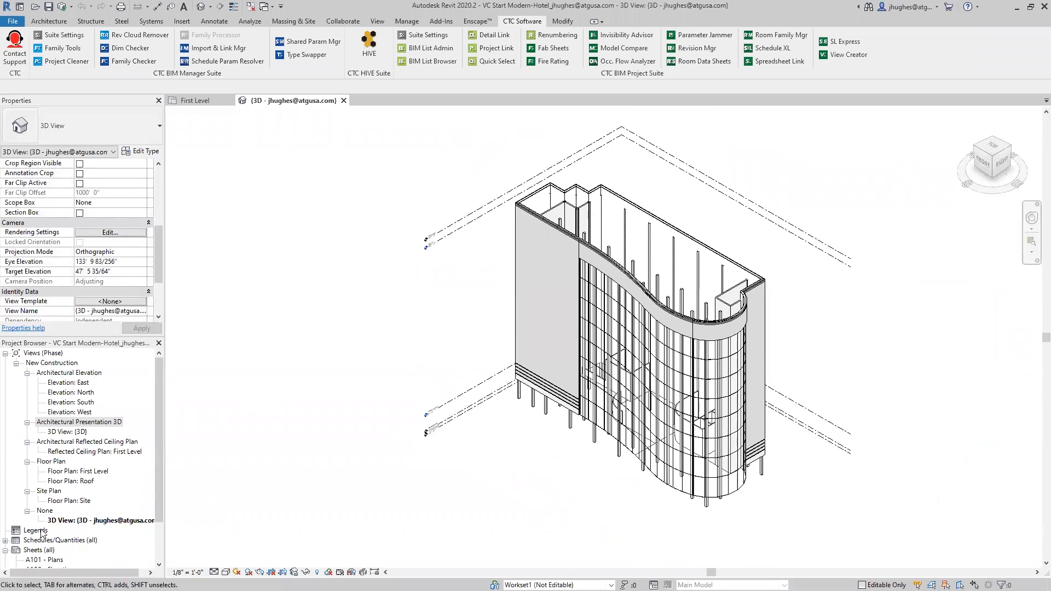
# Open the North elevation and check the First Level's properties at the base of the building.
pyautogui.doubleClick(60, 393)
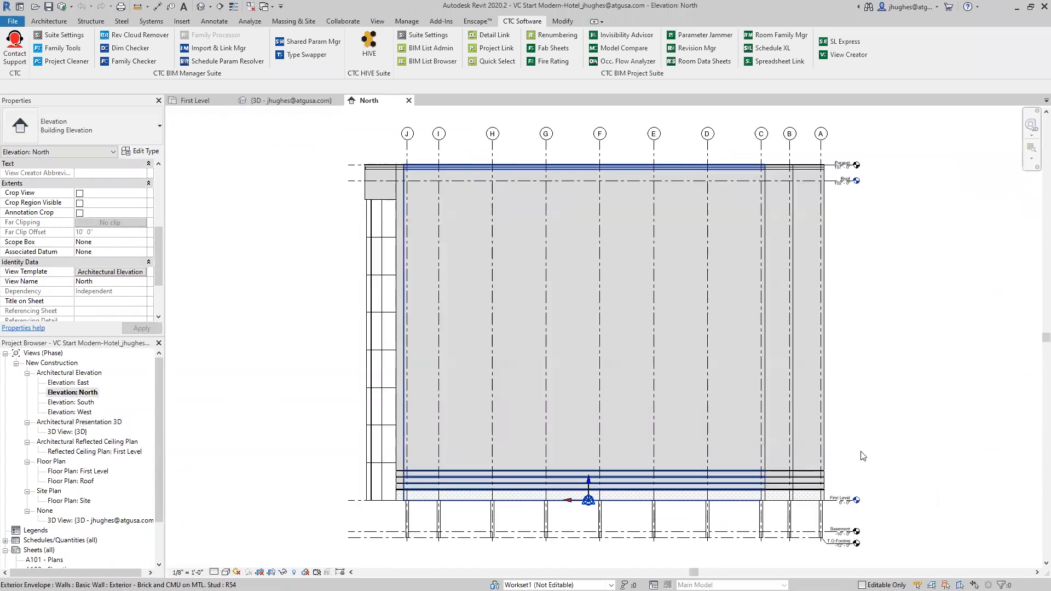
pyautogui.scroll(3, 845, 528)
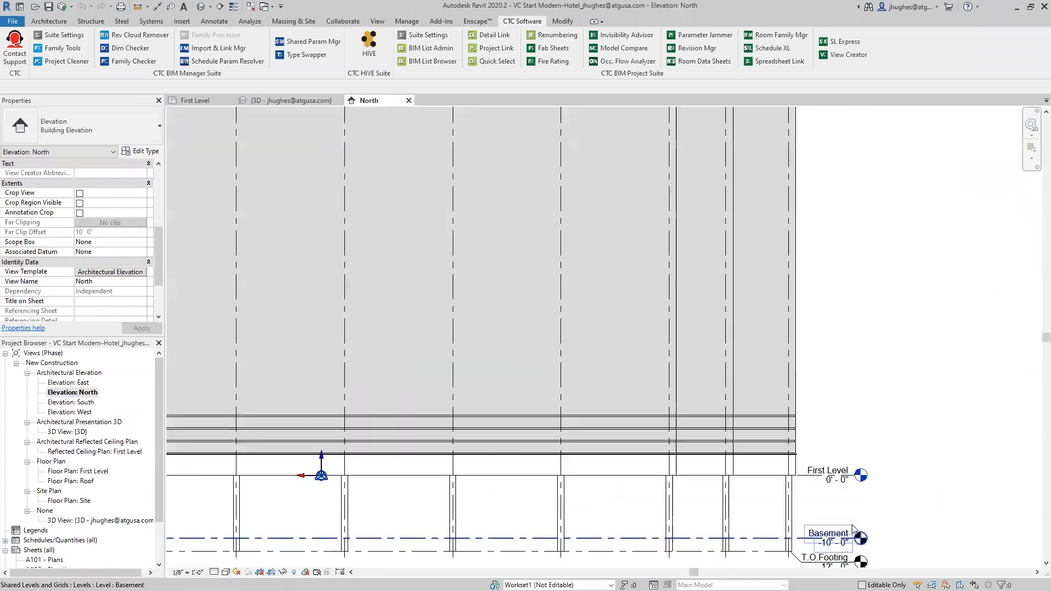
pyautogui.click(812, 474)
pyautogui.scroll(-3, 815, 475)
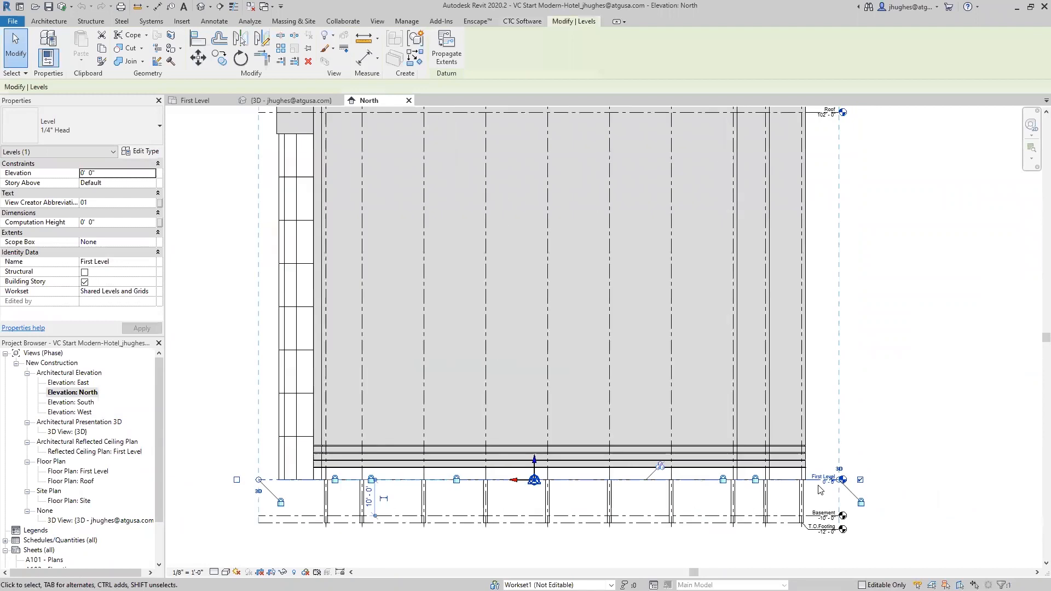
pyautogui.click(60, 24)
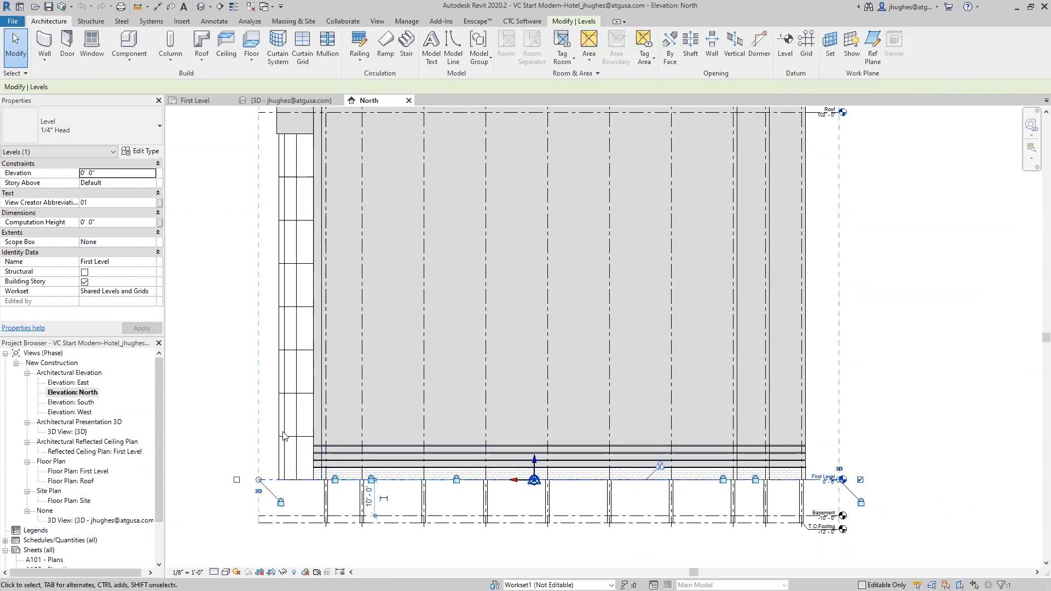
pyautogui.click(926, 366)
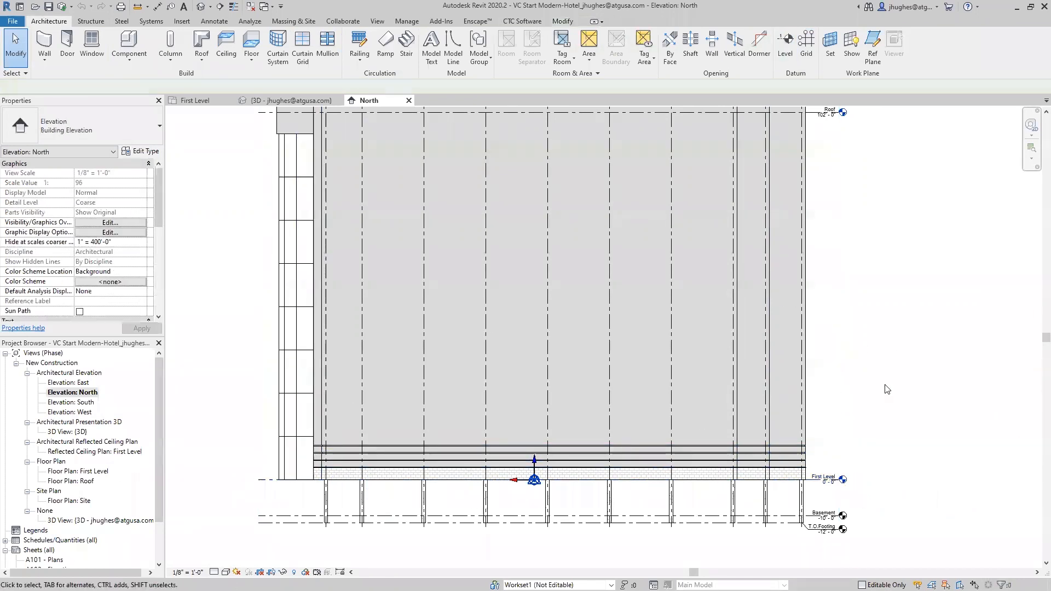
# Copy the First Level straight up by 18' in the North elevation.
pyautogui.click(819, 482)
pyautogui.moveTo(819, 482); pyautogui.dragTo(857, 495, button='middle')
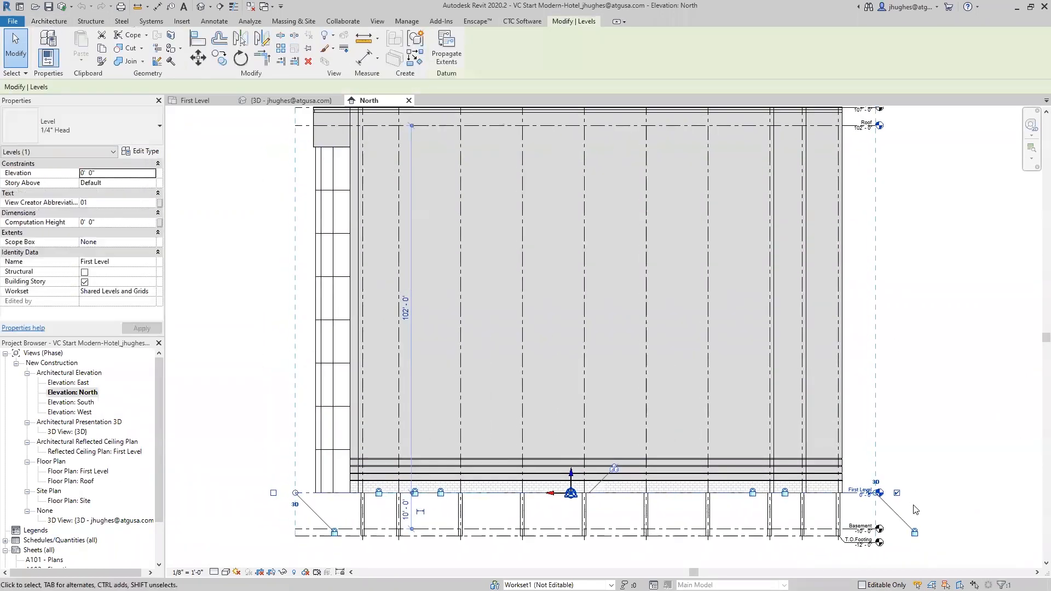
pyautogui.press('c')
pyautogui.press('o')
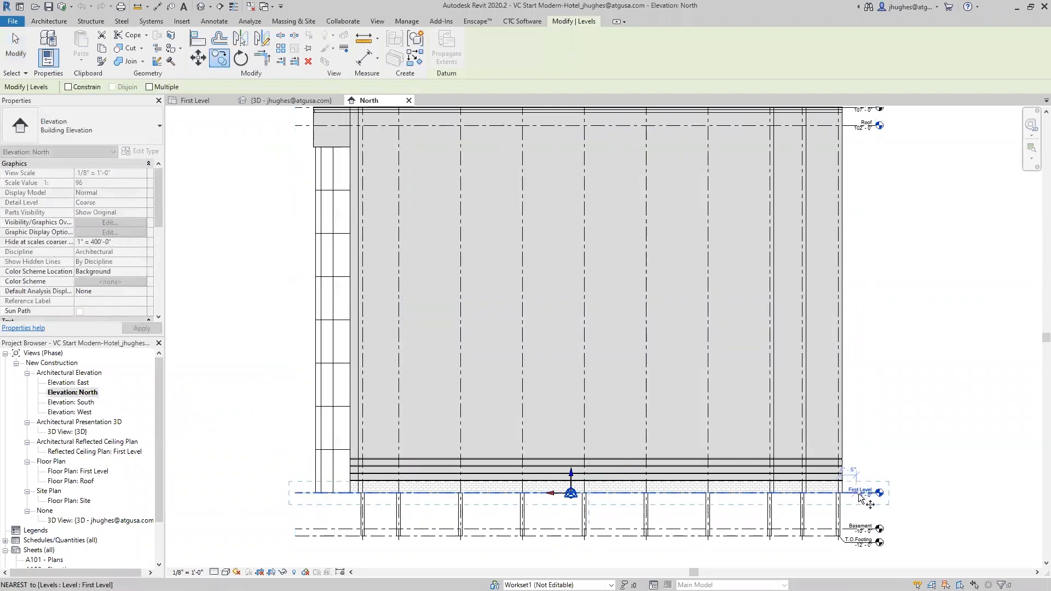
pyautogui.click(858, 493)
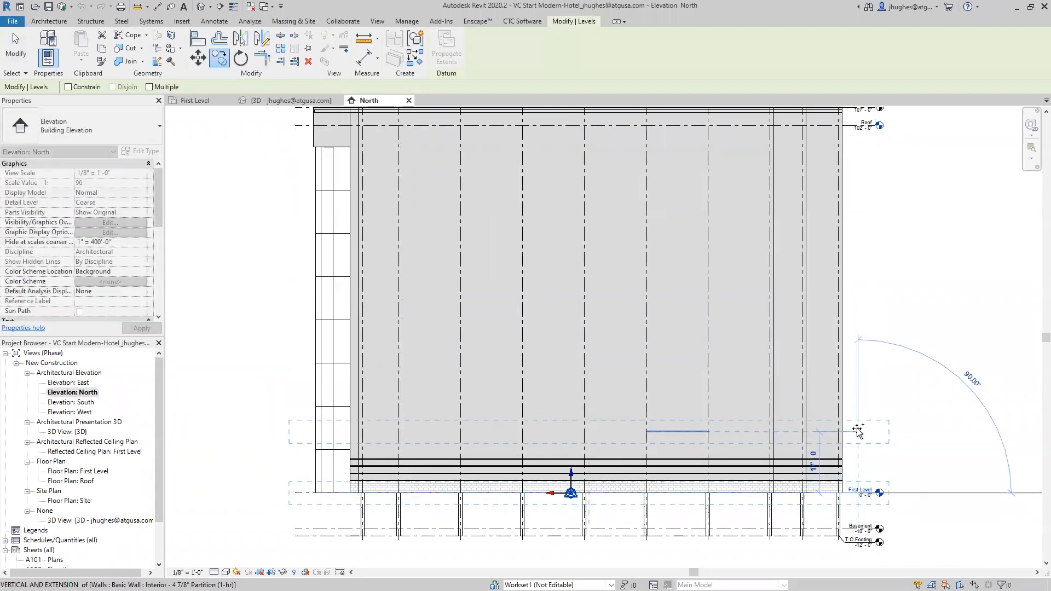
pyautogui.write('18')
pyautogui.press('Return')
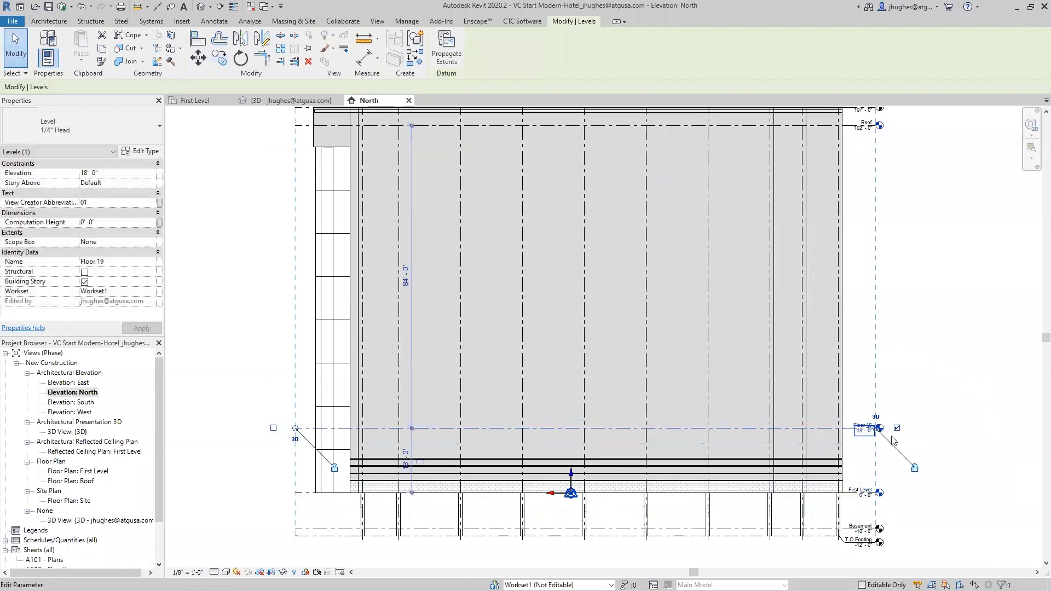
# Rename the copied level above First Level as Second Level.
pyautogui.press('Escape')
pyautogui.scroll(3, 864, 437)
pyautogui.click(857, 426)
pyautogui.click(857, 426)
pyautogui.write('Se')
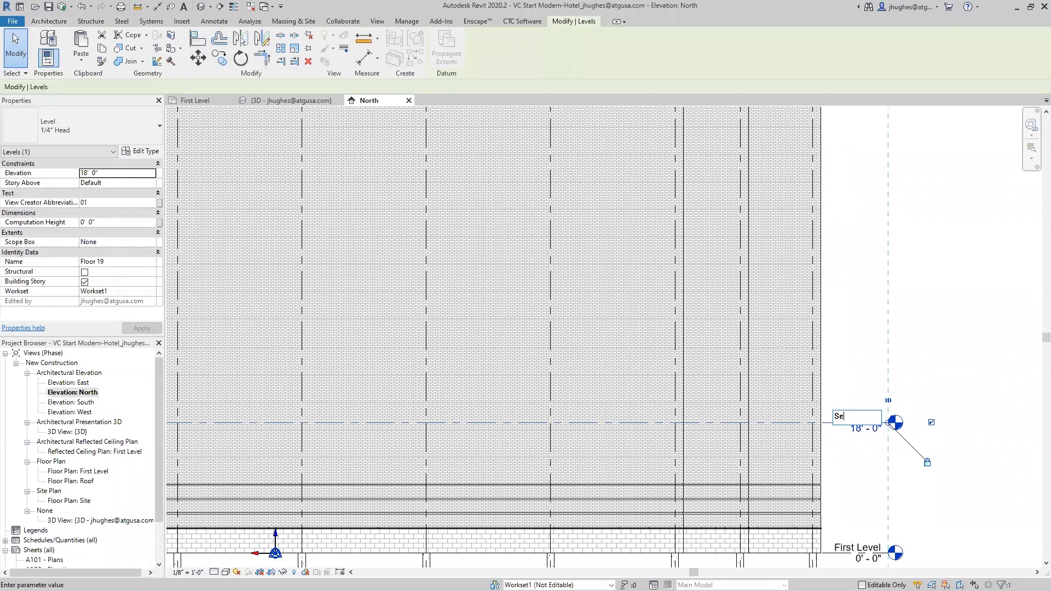
pyautogui.write('cond Level')
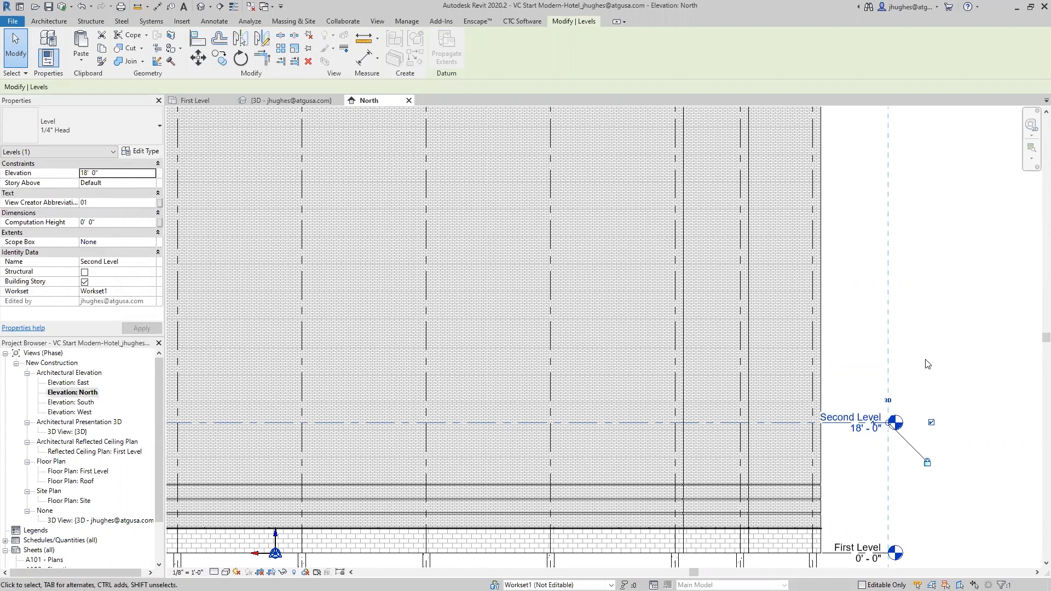
pyautogui.press('Return')
# Copy the Second Level straight up by 12'.
pyautogui.scroll(-2, 931, 368)
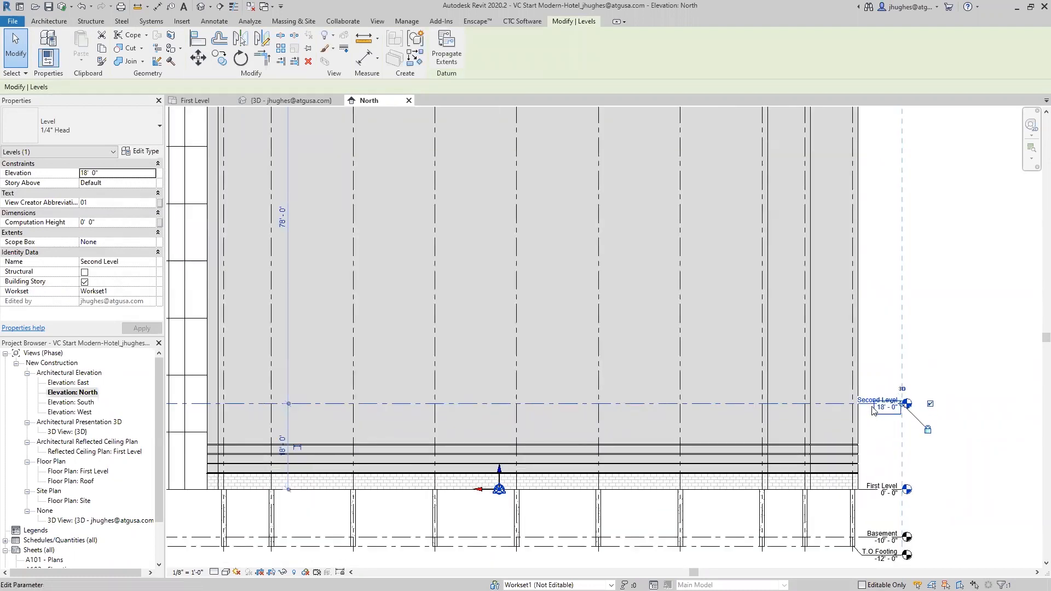
pyautogui.press('c')
pyautogui.press('o')
pyautogui.click(874, 395)
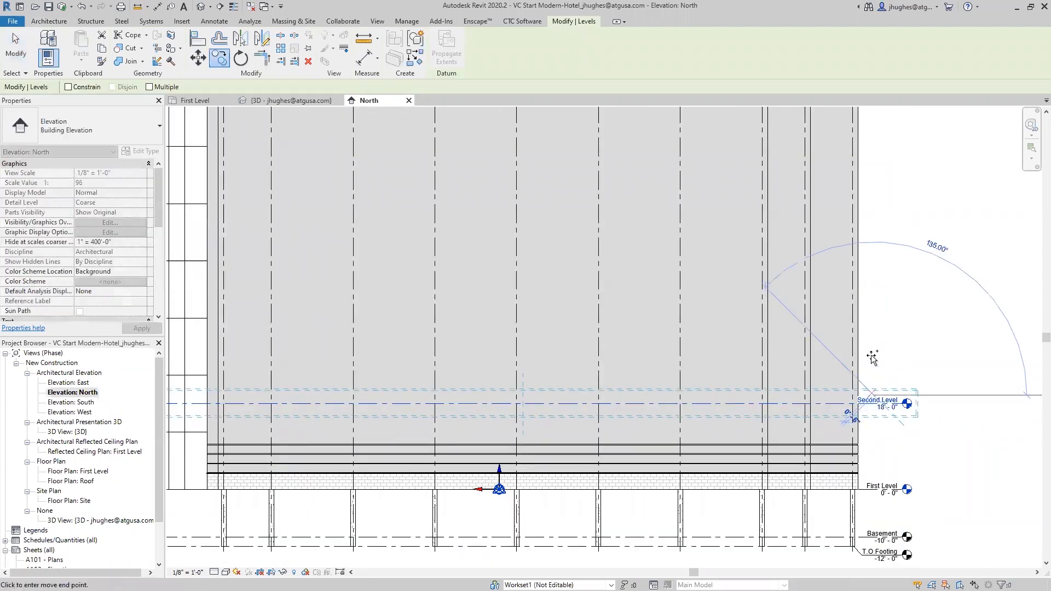
pyautogui.write('12')
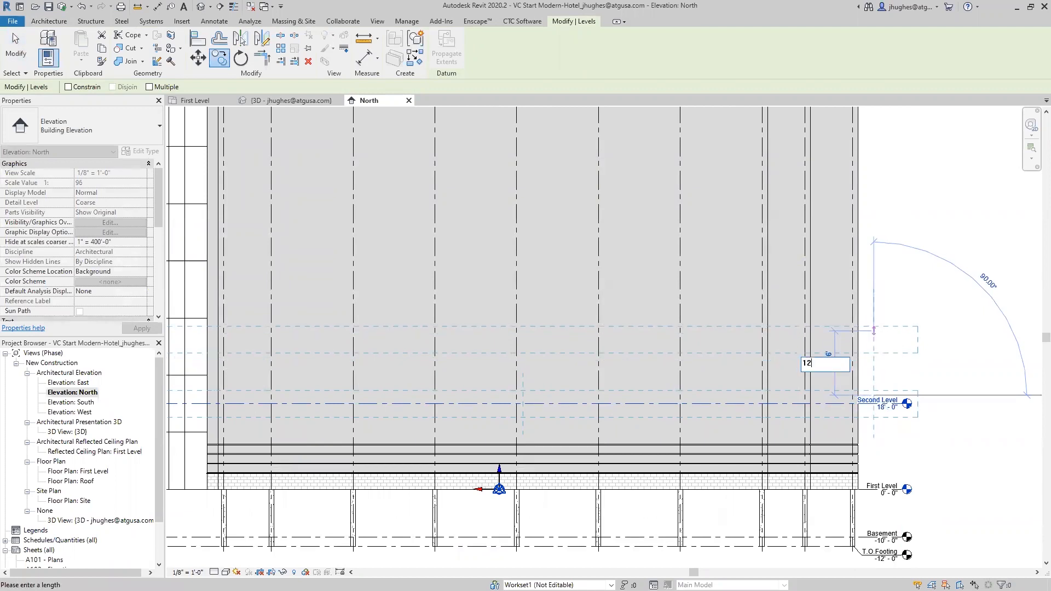
pyautogui.press('Return')
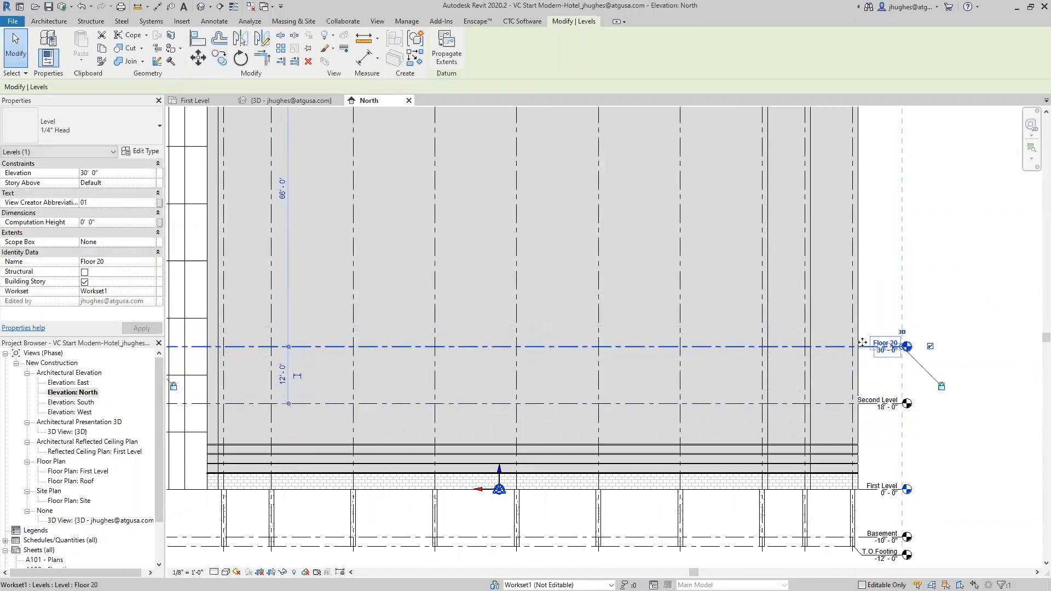
# Copy the 30' level upward repeatedly at 12' intervals with multiple copies enabled, up to the 90' level below the roof.
pyautogui.scroll(-2, 876, 363)
pyautogui.moveTo(876, 364); pyautogui.dragTo(885, 413, button='middle')
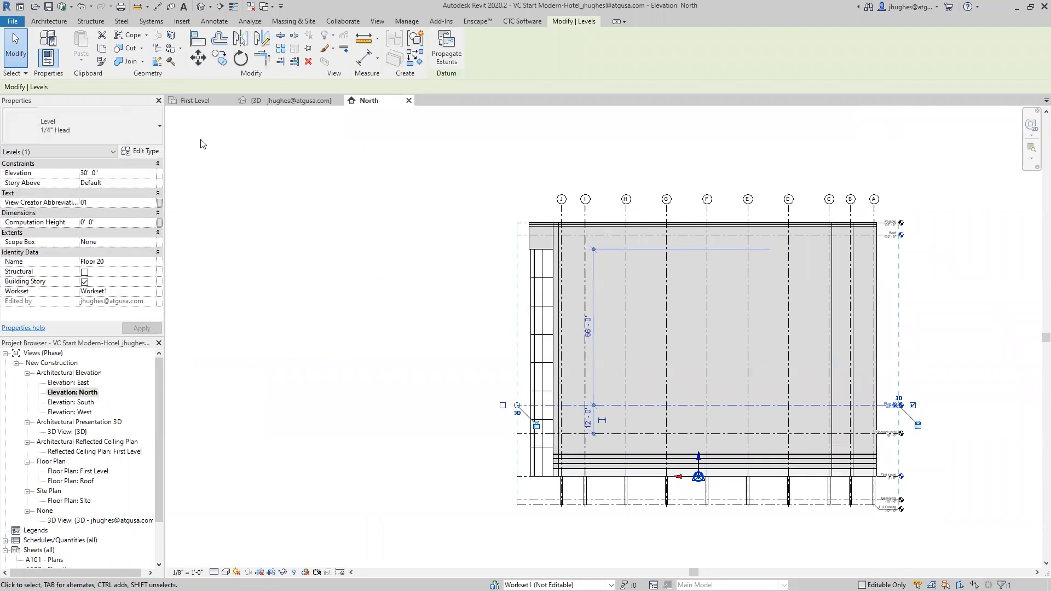
pyautogui.press('c')
pyautogui.press('o')
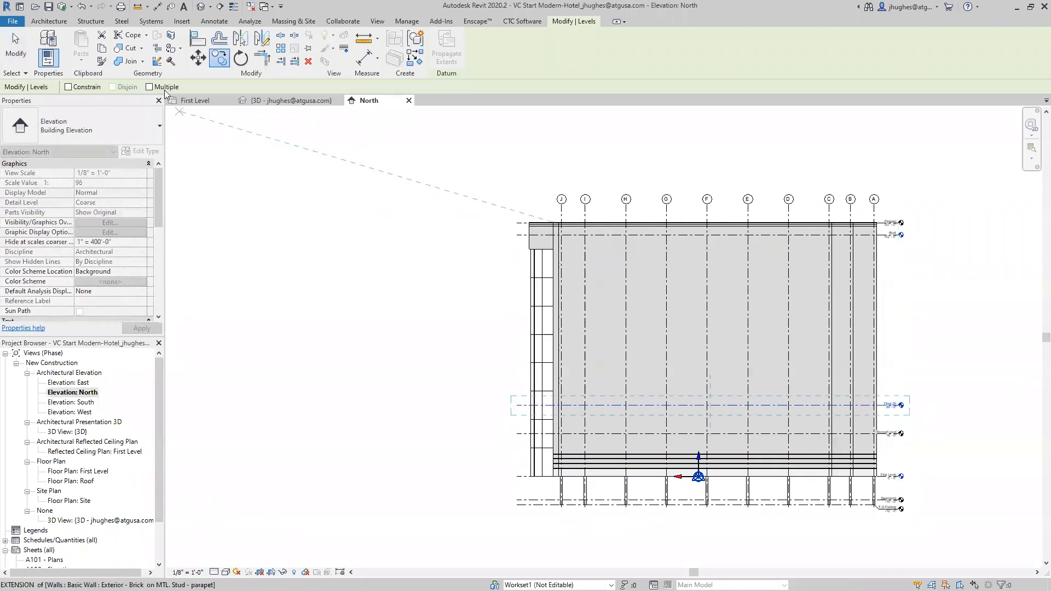
pyautogui.click(148, 87)
pyautogui.click(885, 405)
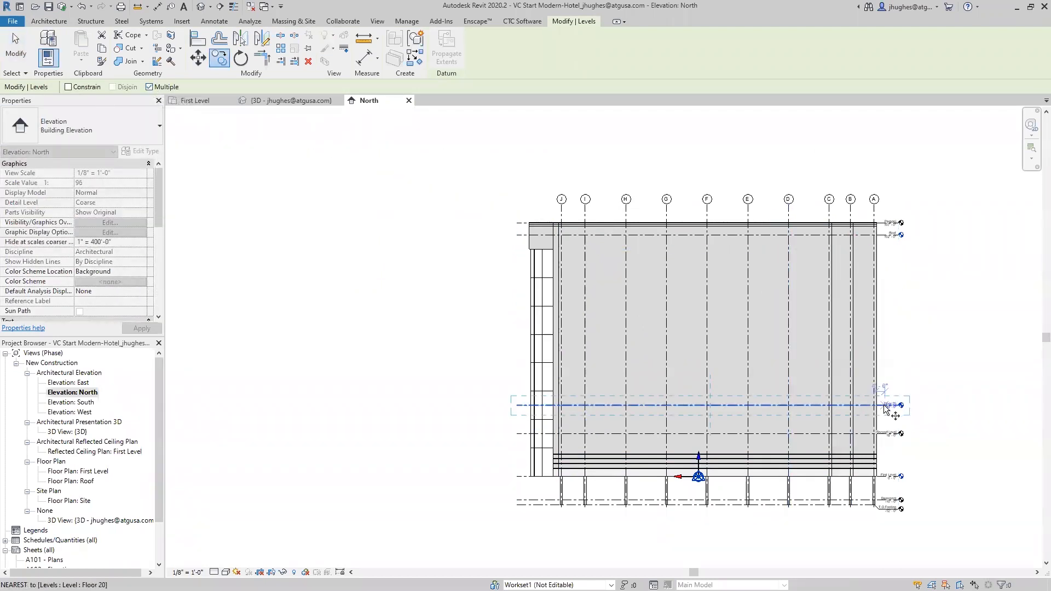
pyautogui.click(882, 377)
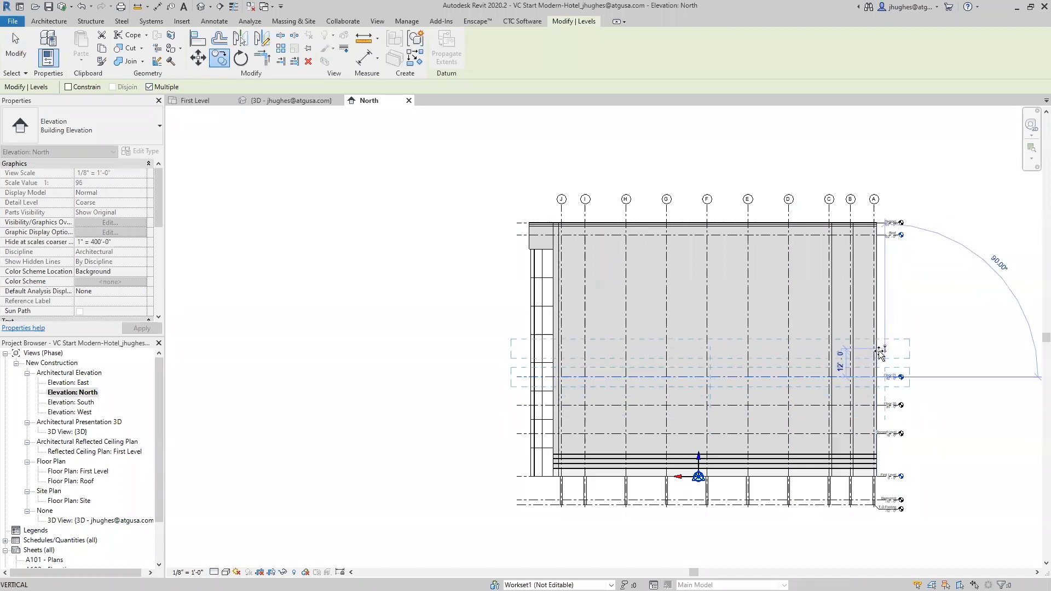
pyautogui.click(885, 320)
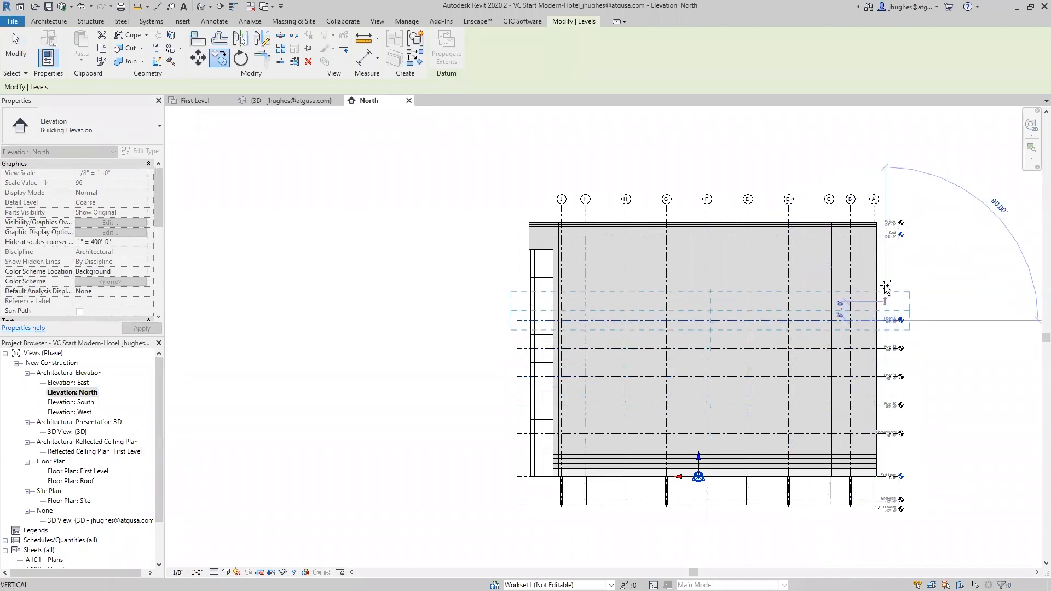
pyautogui.click(885, 292)
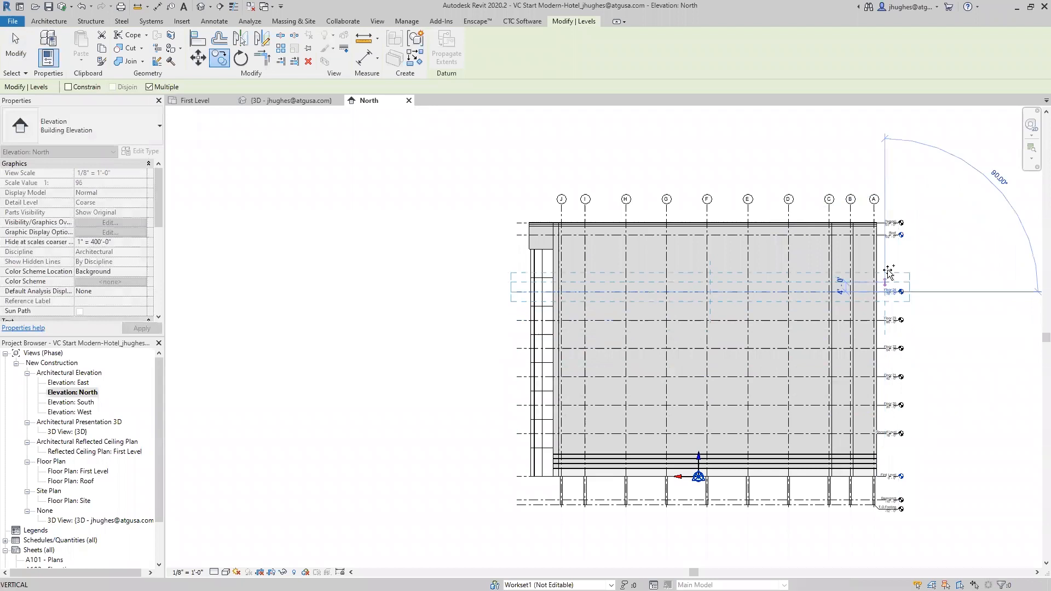
pyautogui.click(887, 263)
pyautogui.press('Escape')
pyautogui.press('Escape')
# Rename the 30' level as Third Level and the 42' level as Fourth Level.
pyautogui.scroll(3, 890, 472)
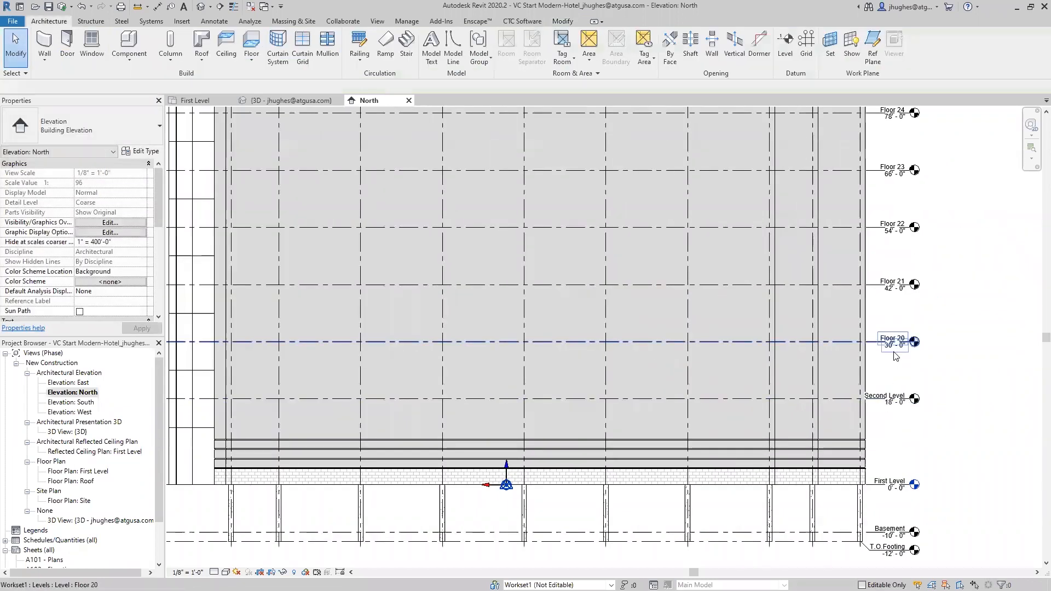
pyautogui.scroll(2, 888, 335)
pyautogui.doubleClick(886, 330)
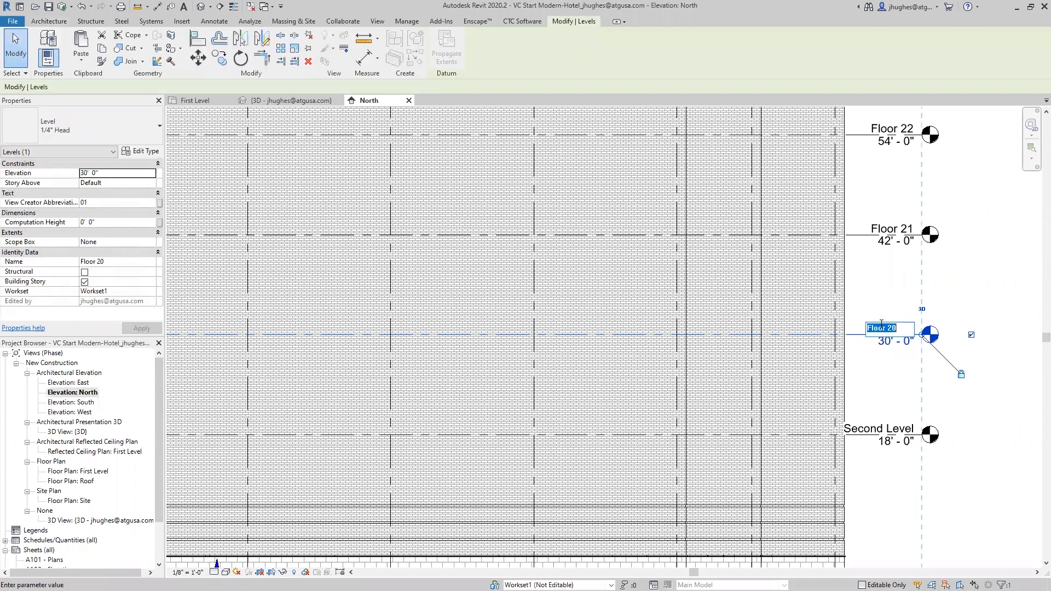
pyautogui.write('Third Level')
pyautogui.click(887, 227)
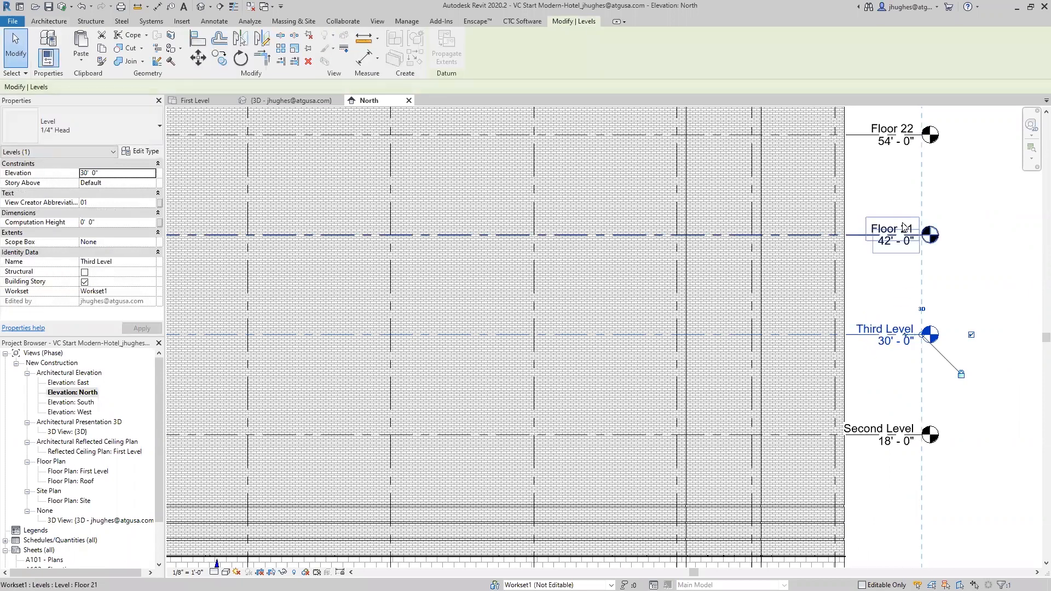
pyautogui.click(884, 227)
pyautogui.click(882, 226)
pyautogui.write('Fourth Level')
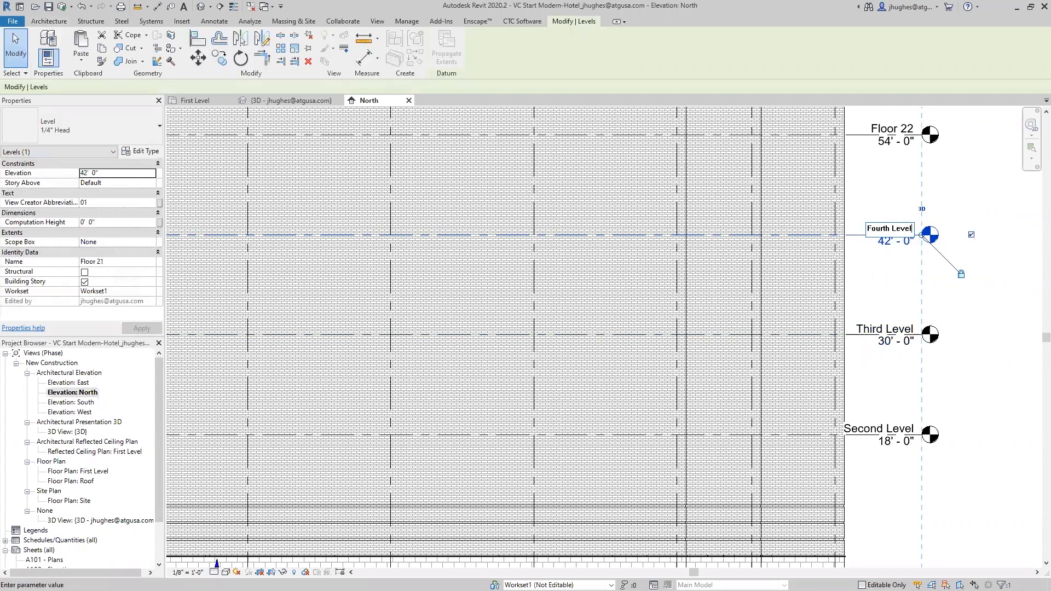
pyautogui.press('Return')
# Rename the 54' level as Fifth Level and the 66' level as Sixth Level.
pyautogui.moveTo(897, 230); pyautogui.dragTo(925, 394, button='middle')
pyautogui.click(910, 292)
pyautogui.click(908, 290)
pyautogui.write('Fif')
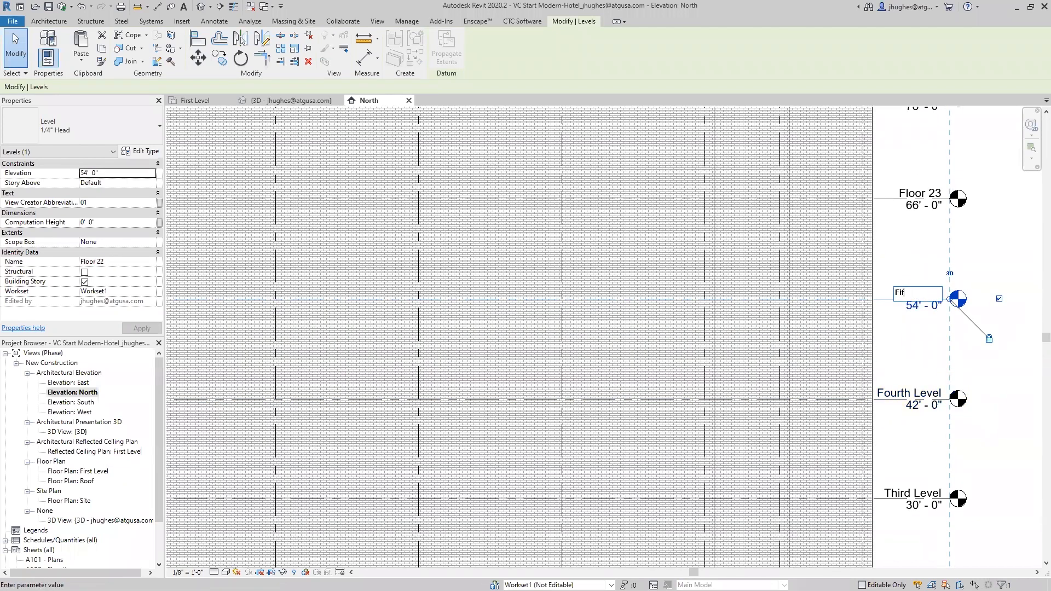
pyautogui.write('th Level')
pyautogui.press('Return')
pyautogui.moveTo(923, 198); pyautogui.dragTo(933, 336, button='middle')
pyautogui.click(932, 336)
pyautogui.click(931, 332)
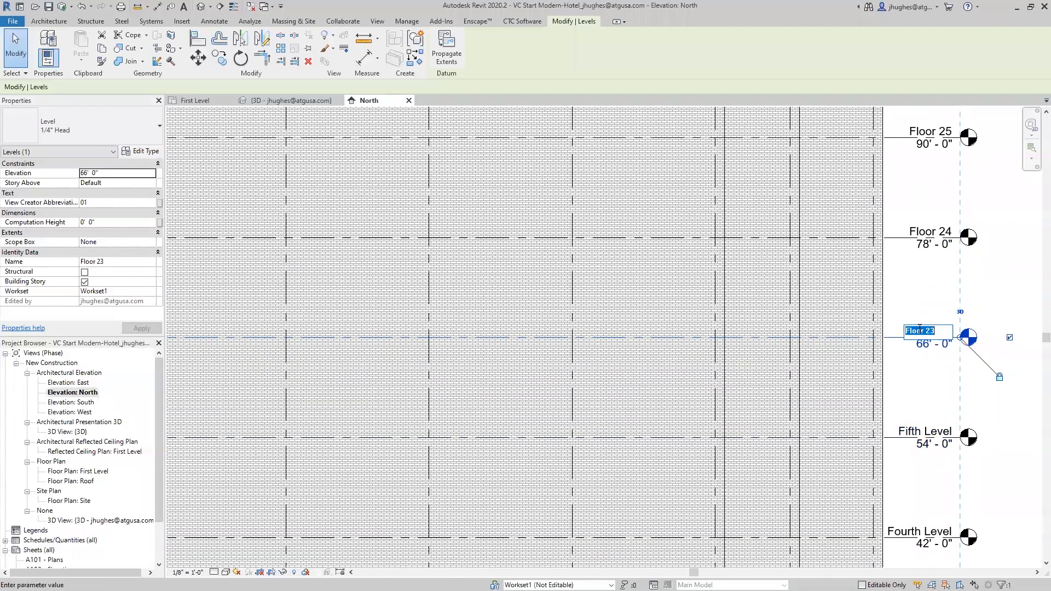
pyautogui.write('Sixth Level')
# Rename the 78' level as Seventh Level and the 90' level as Eighth Level.
pyautogui.click(929, 236)
pyautogui.click(925, 231)
pyautogui.write('S')
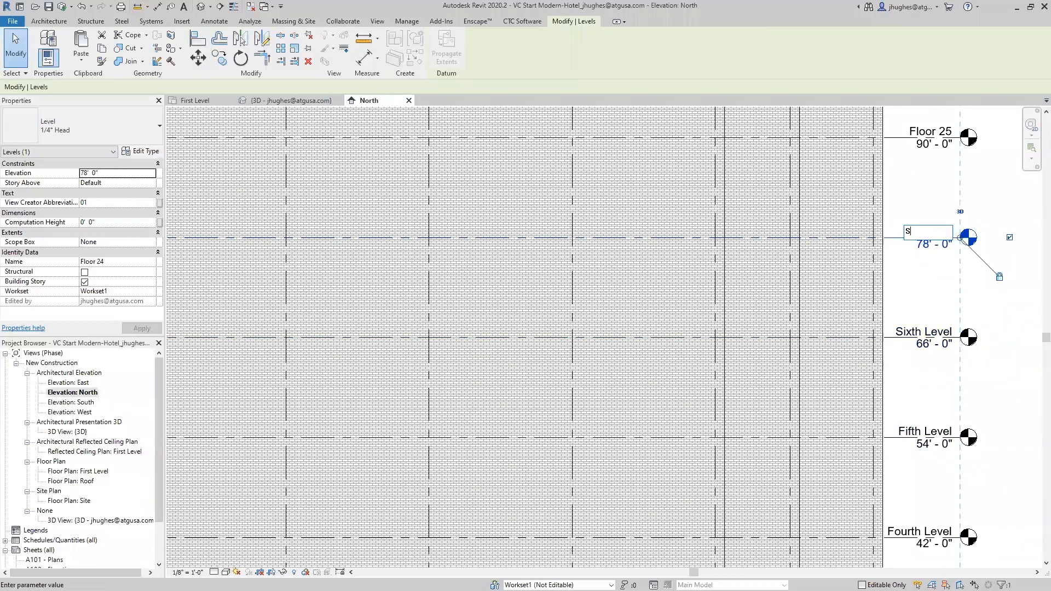
pyautogui.write('eventh Level')
pyautogui.press('Return')
pyautogui.moveTo(931, 168); pyautogui.dragTo(952, 343, button='middle')
pyautogui.click(939, 310)
pyautogui.click(939, 308)
pyautogui.write('Eighth')
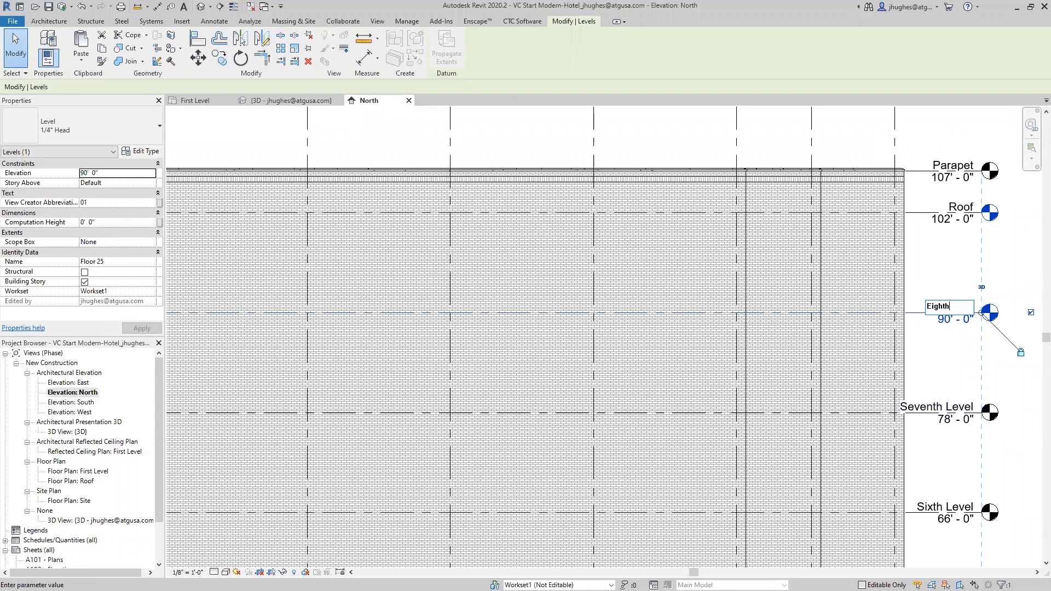
pyautogui.write(' Level')
pyautogui.press('Return')
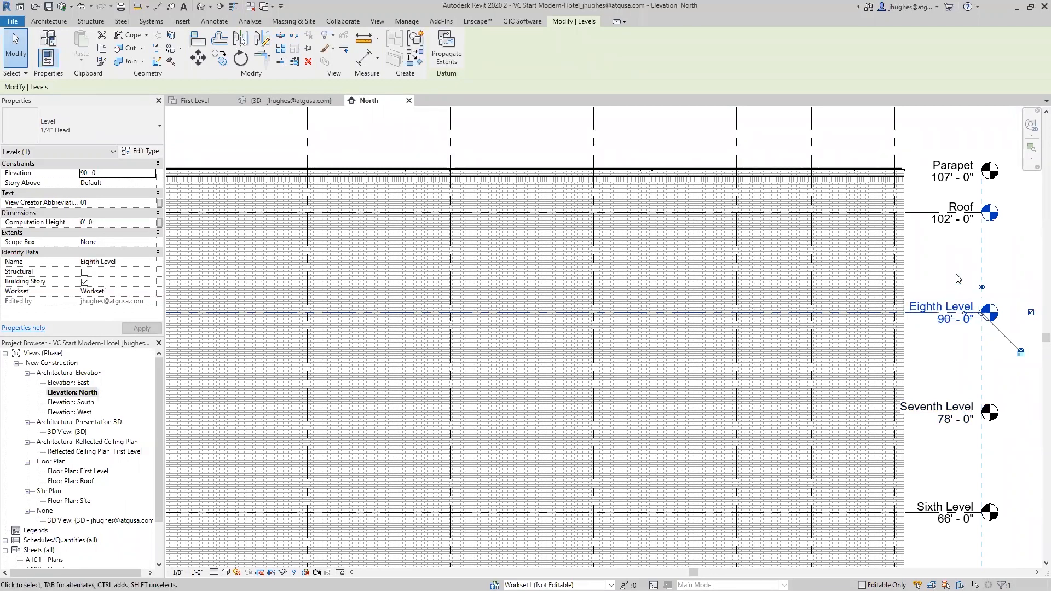
pyautogui.click(952, 268)
# Review the renamed levels across the whole North elevation and open the CTC View Creator.
pyautogui.scroll(-3, 952, 268)
pyautogui.moveTo(1022, 327); pyautogui.dragTo(906, 256, button='middle')
pyautogui.scroll(-1, 902, 228)
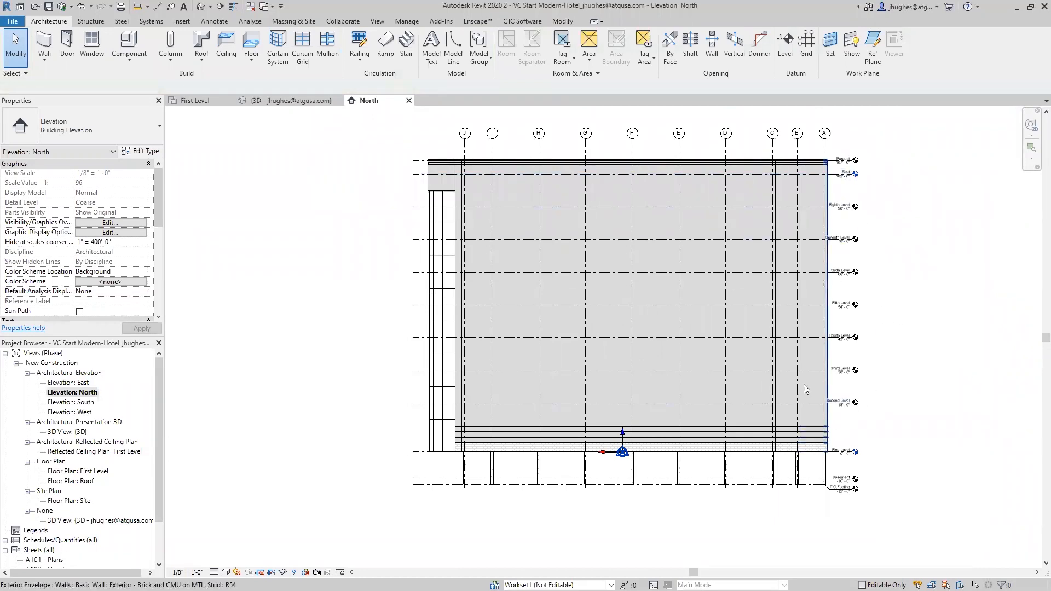
pyautogui.scroll(3, 845, 405)
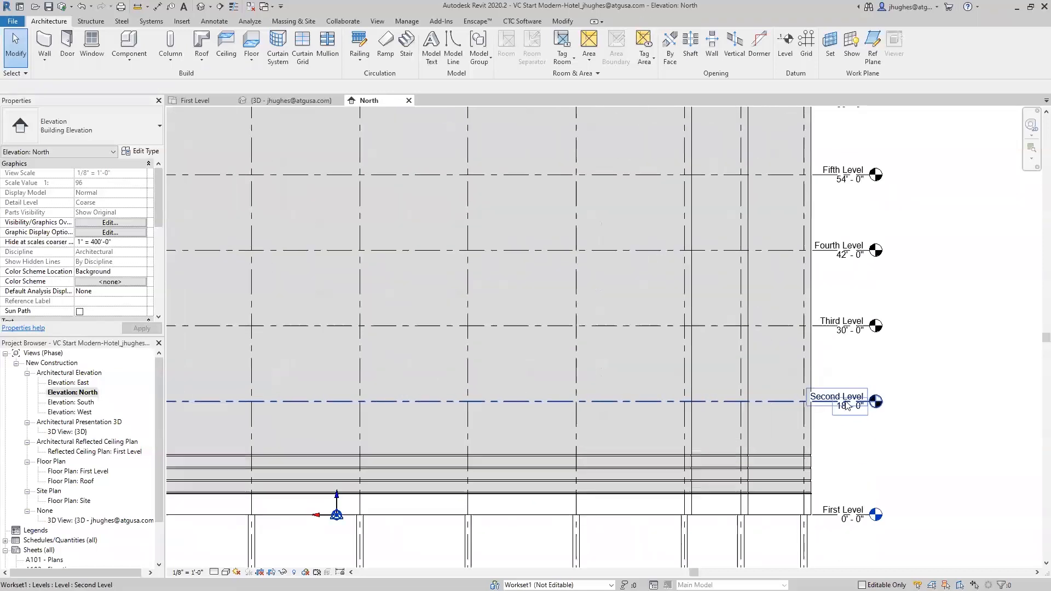
pyautogui.scroll(-3, 900, 430)
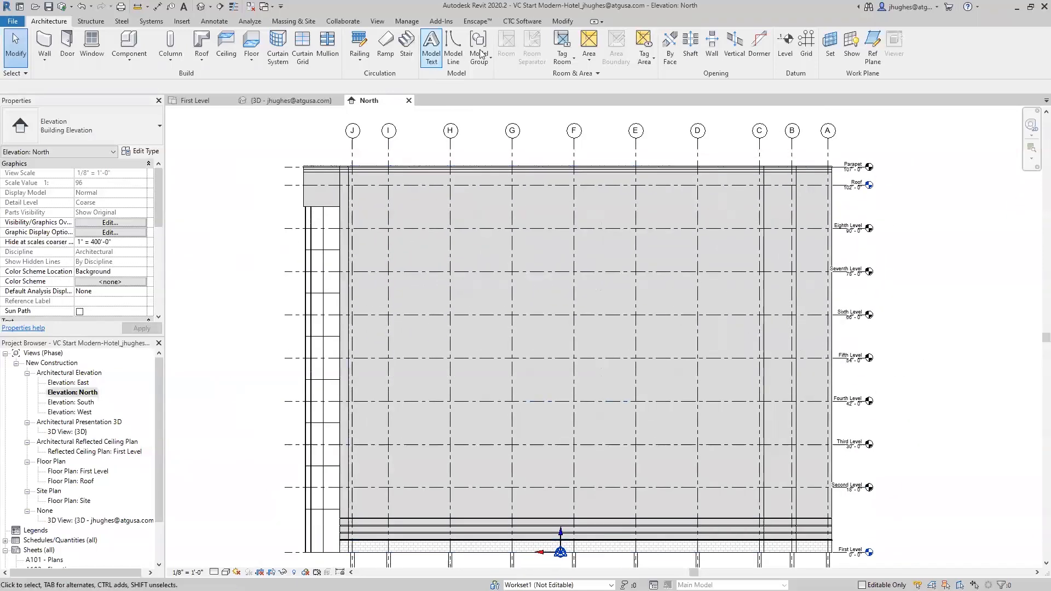
pyautogui.click(509, 24)
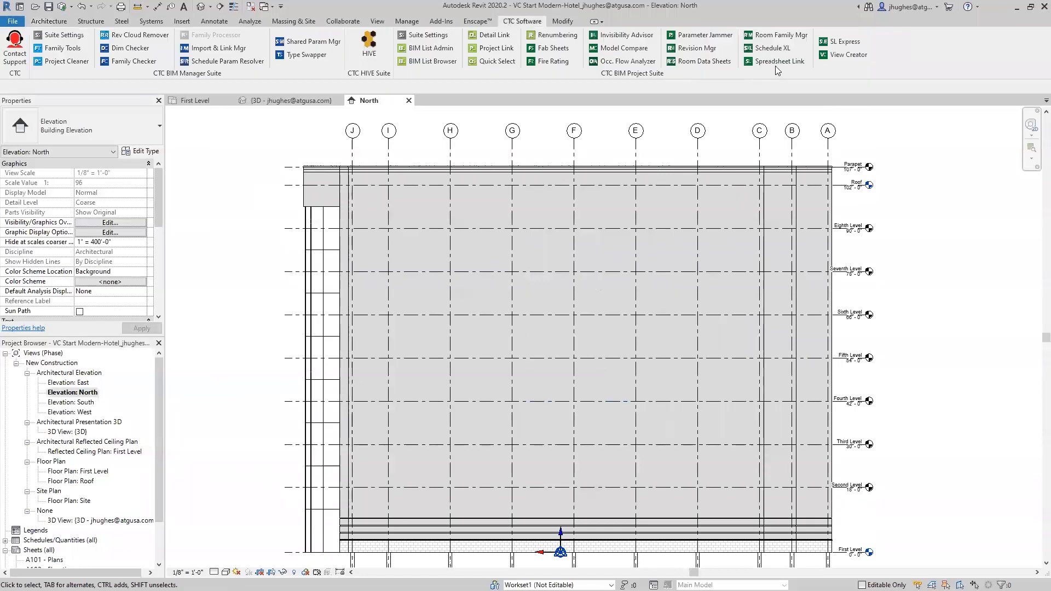
pyautogui.click(828, 57)
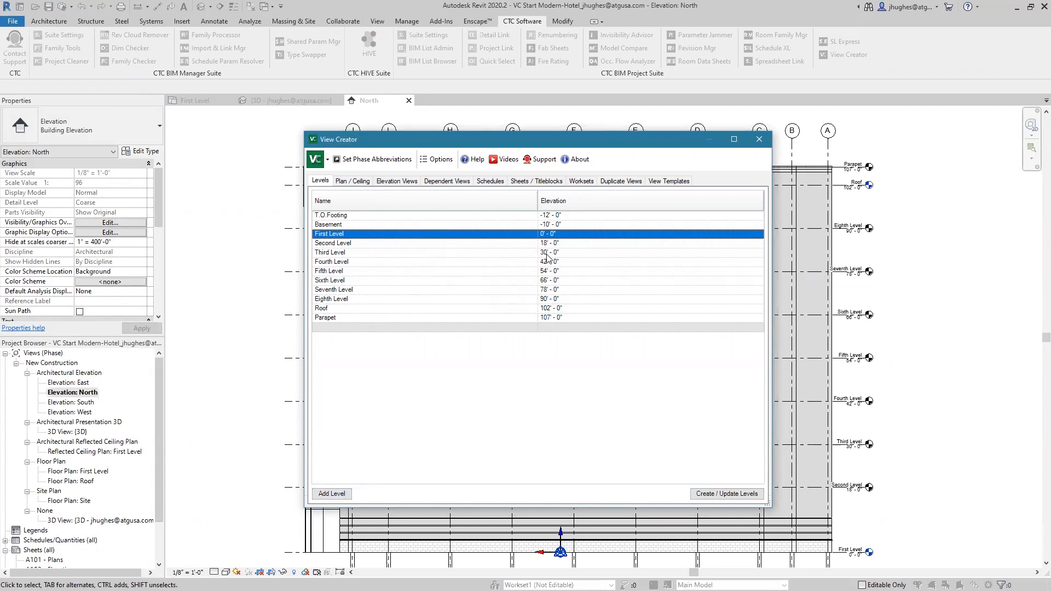
# Show View Creator's plan and ceiling view settings and widen the View Template column so the template names are readable.
pyautogui.click(351, 182)
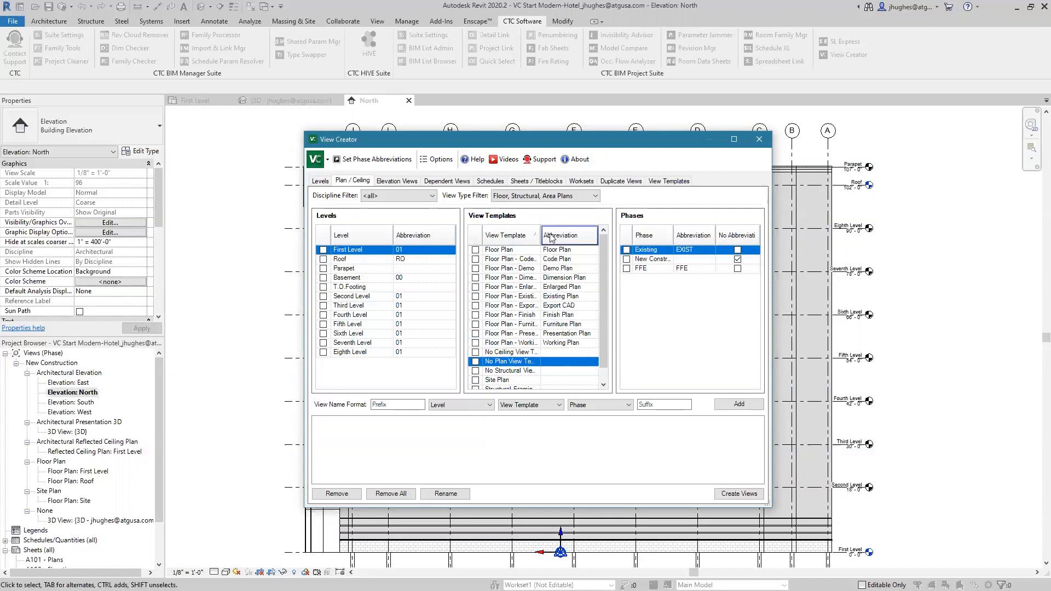
pyautogui.moveTo(554, 235); pyautogui.dragTo(552, 235)
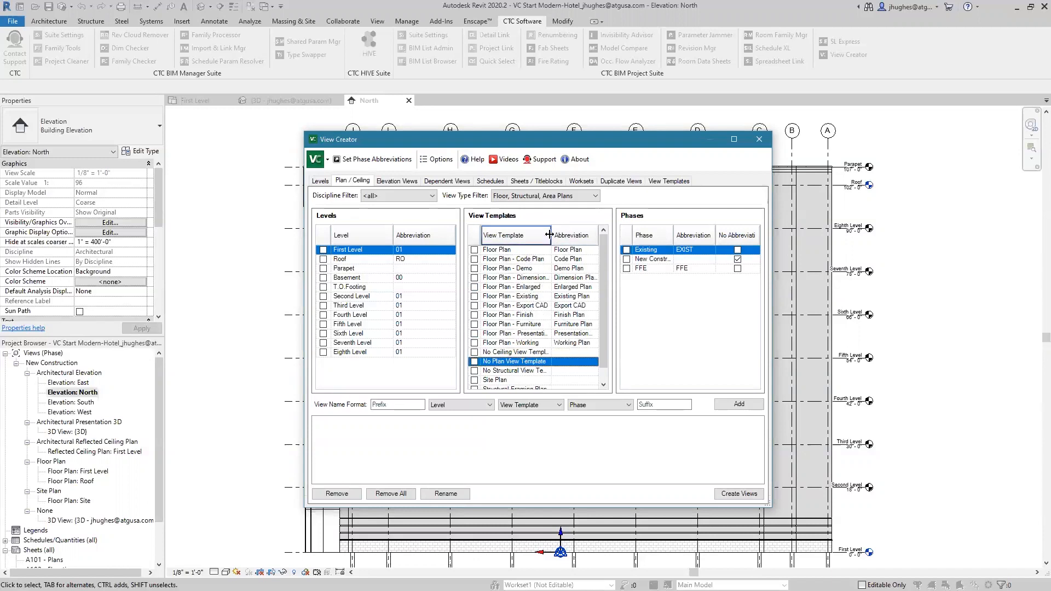
pyautogui.moveTo(556, 234); pyautogui.dragTo(565, 235)
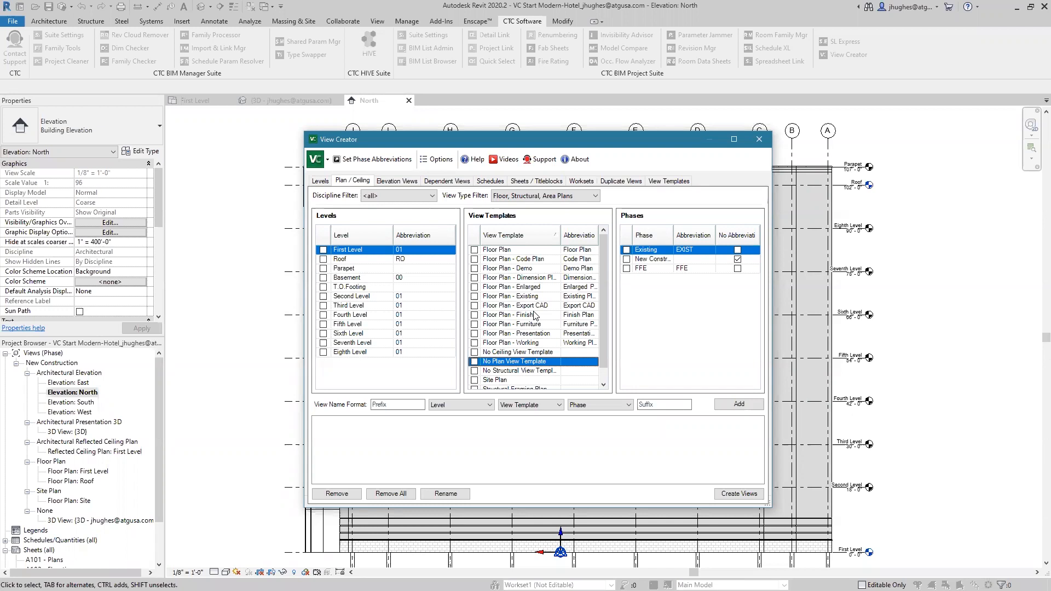
# Sort the levels by abbreviation and set the abbreviations of the Second, Third and Fourth Levels to 02, 03 and 04.
pyautogui.click(416, 296)
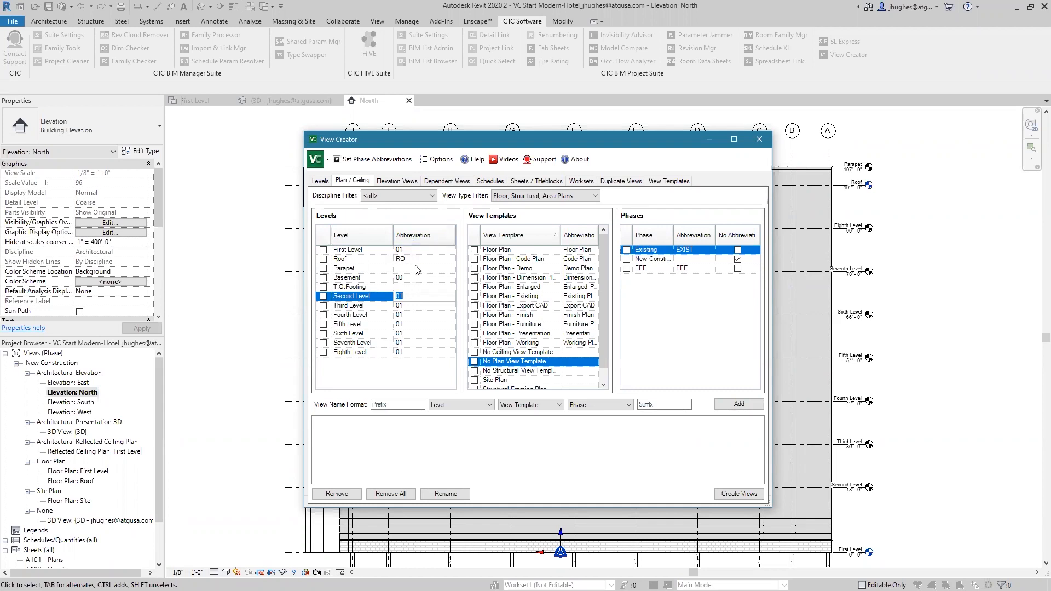
pyautogui.click(417, 239)
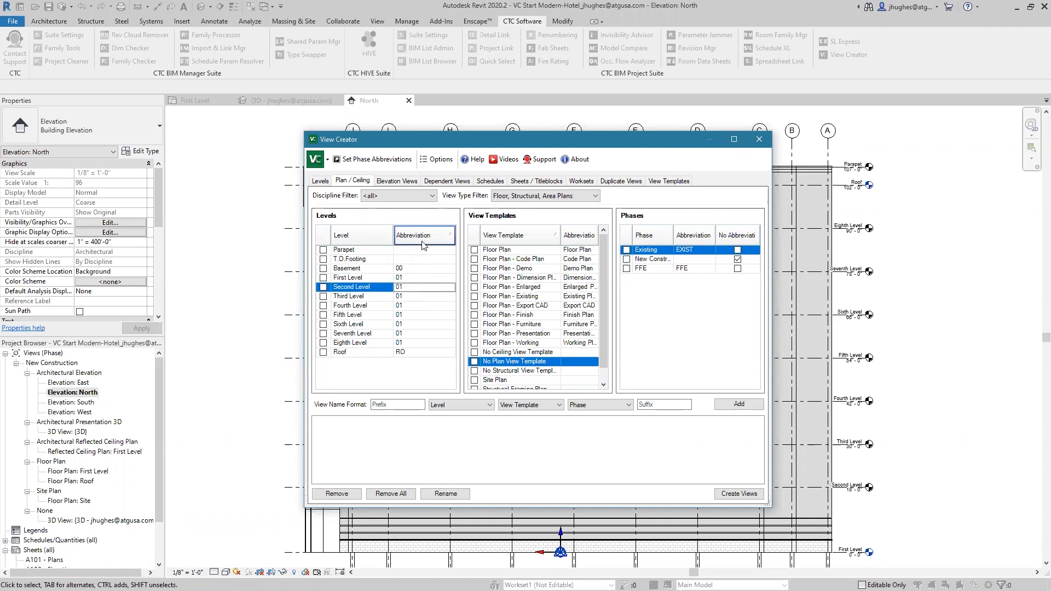
pyautogui.click(408, 287)
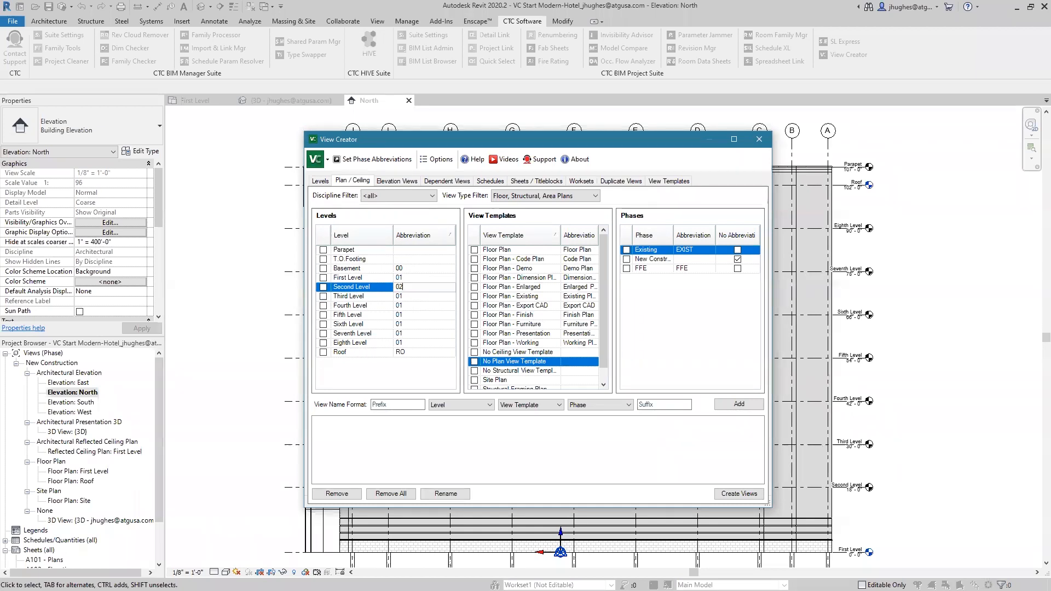
pyautogui.click(420, 296)
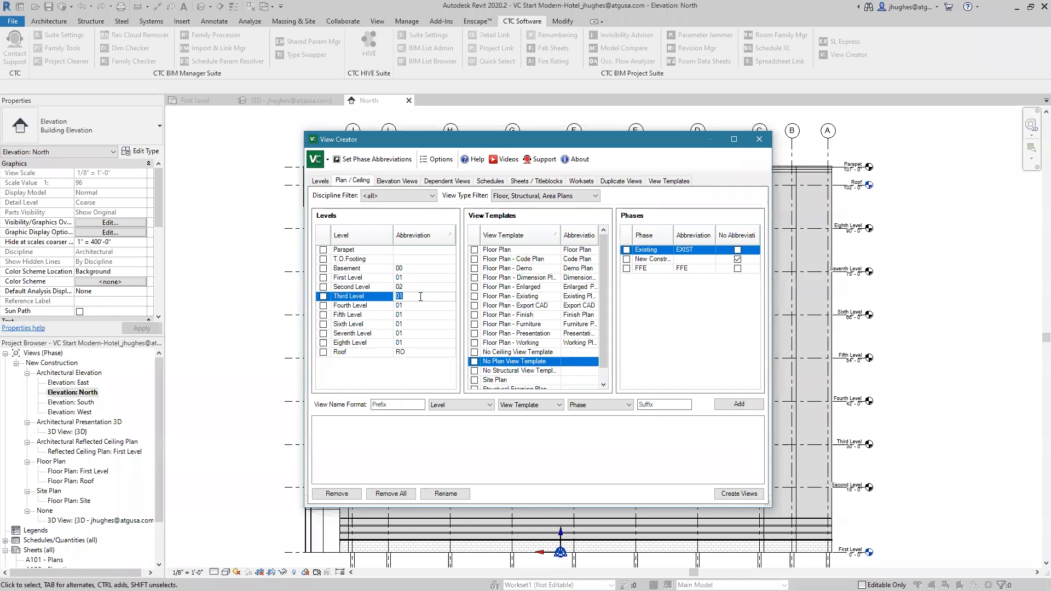
pyautogui.write('03')
pyautogui.click(407, 306)
pyautogui.write('0')
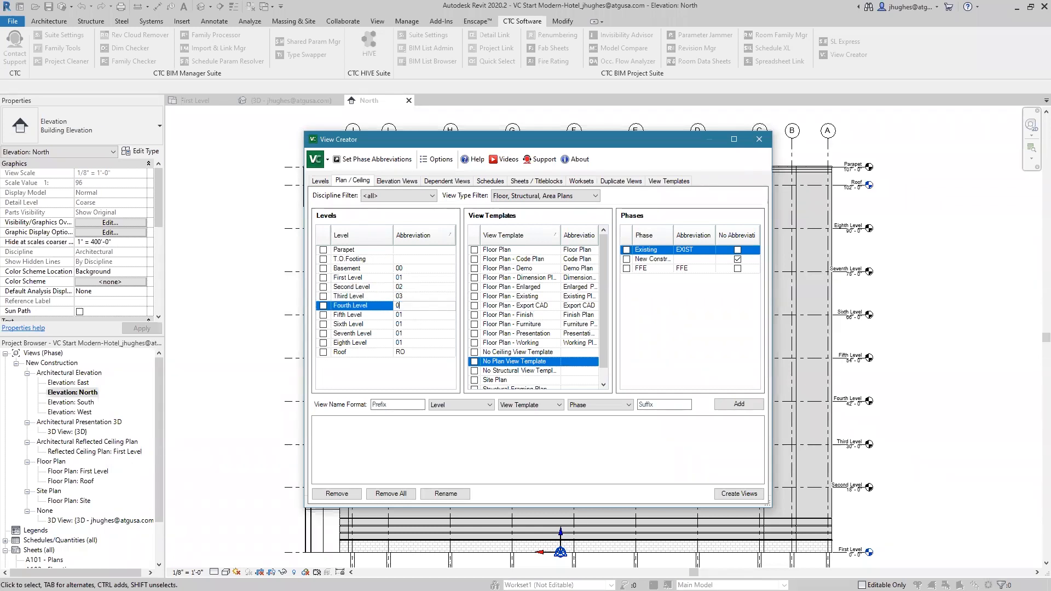
pyautogui.write('4')
# Set the abbreviations of the Fifth, Sixth, Seventh and Eighth Levels to 05, 06, 07 and 08.
pyautogui.click(410, 315)
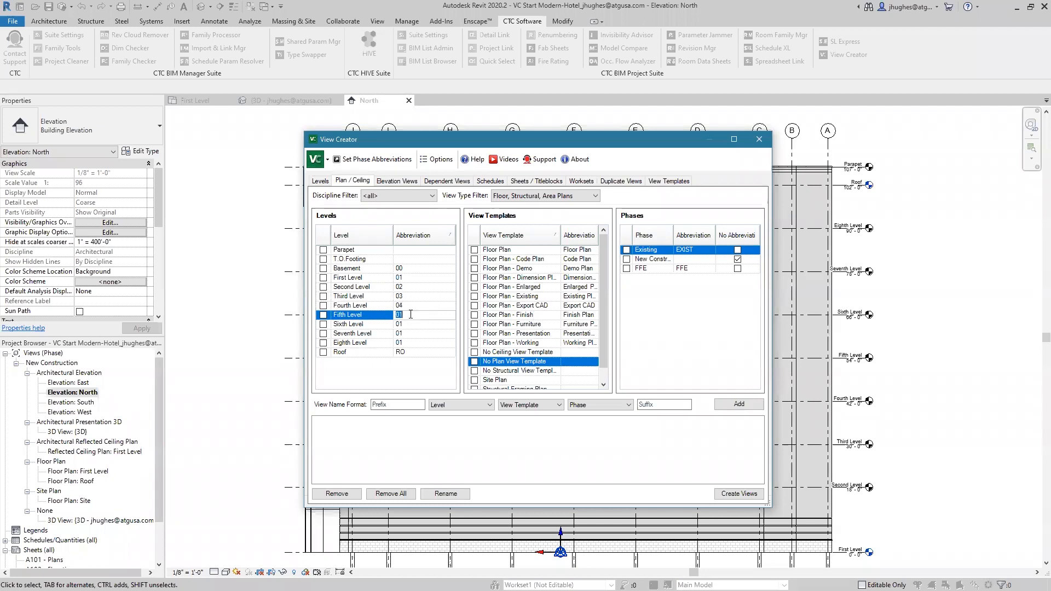
pyautogui.write('05')
pyautogui.click(413, 325)
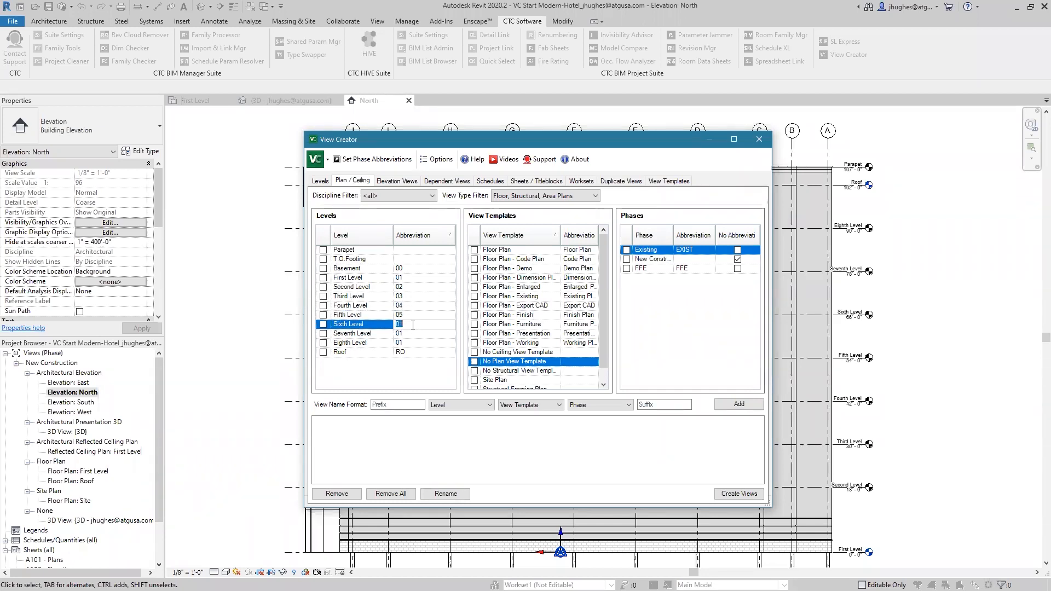
pyautogui.write('06')
pyautogui.click(412, 333)
pyautogui.write('0107')
pyautogui.click(407, 342)
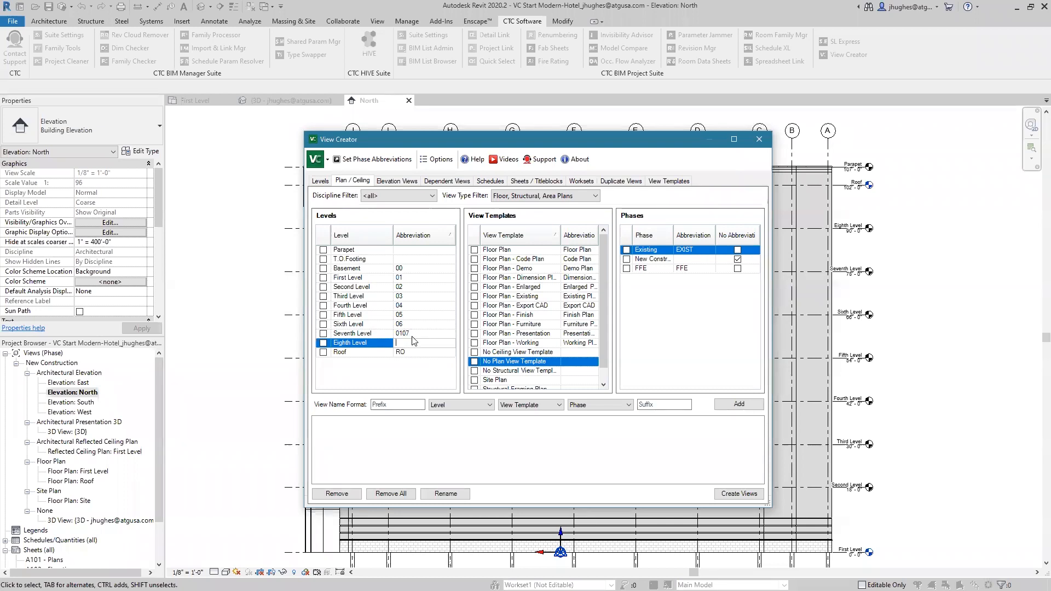
pyautogui.click(411, 335)
pyautogui.write('07')
pyautogui.click(414, 342)
pyautogui.write('08')
pyautogui.click(402, 259)
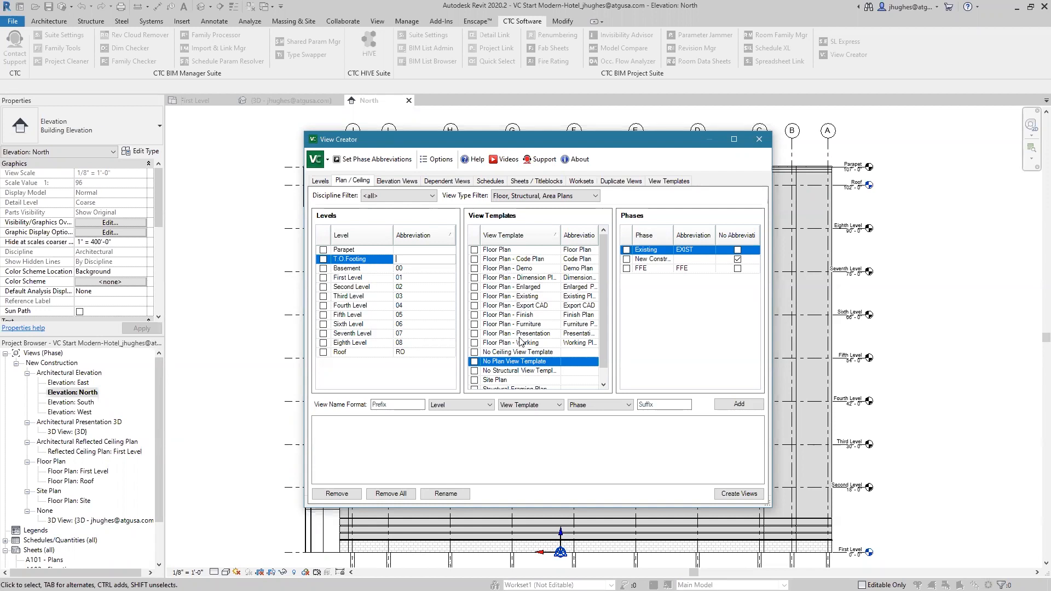
pyautogui.click(427, 268)
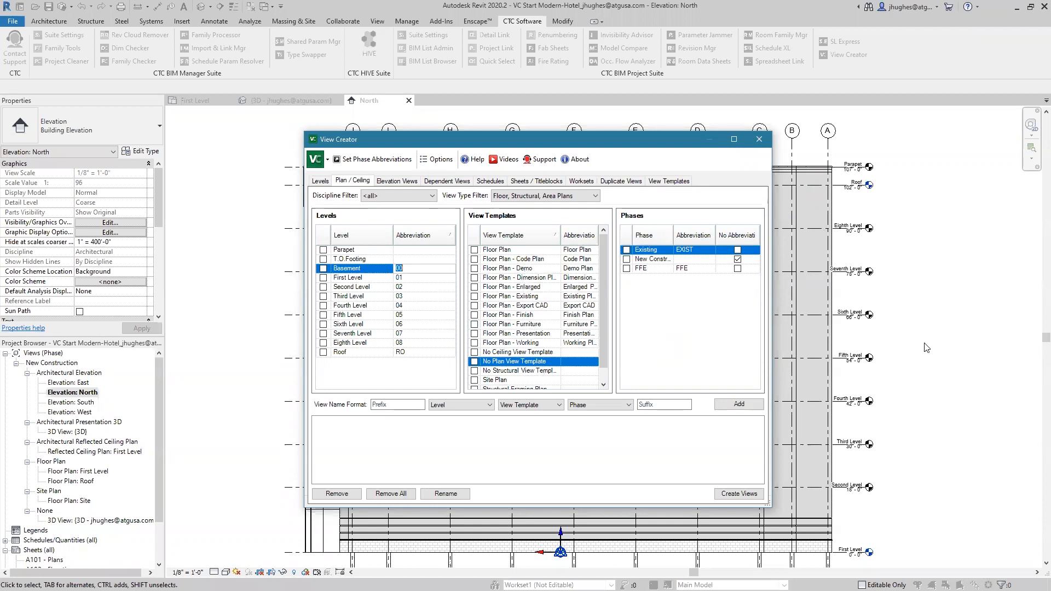
# Select the Basement and the First through Eighth Levels as the levels for the new plan views.
pyautogui.click(323, 277)
pyautogui.click(323, 287)
pyautogui.click(323, 296)
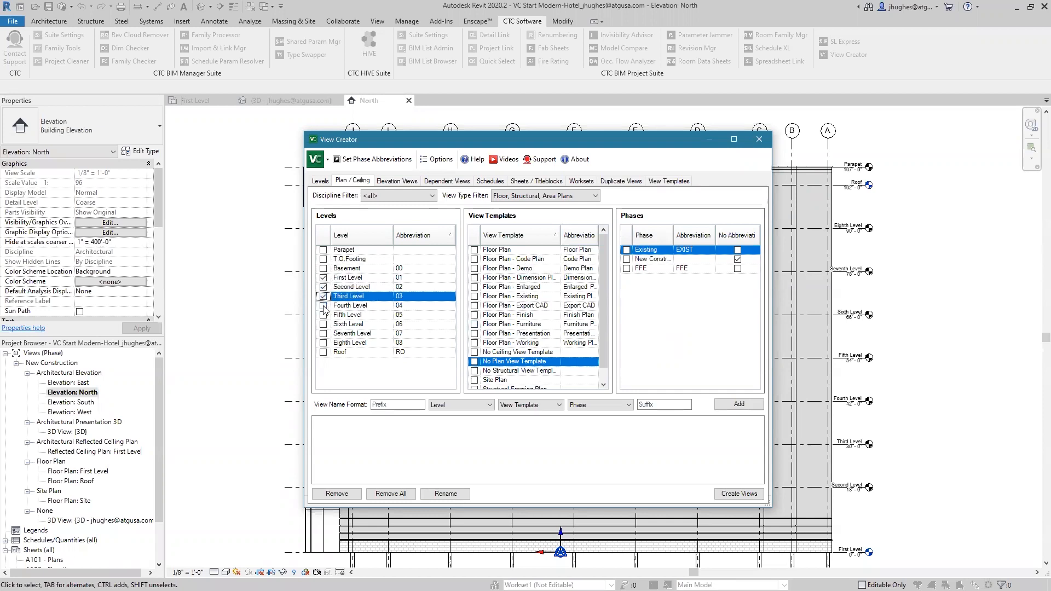
pyautogui.click(323, 305)
pyautogui.click(323, 315)
pyautogui.click(323, 324)
pyautogui.click(322, 333)
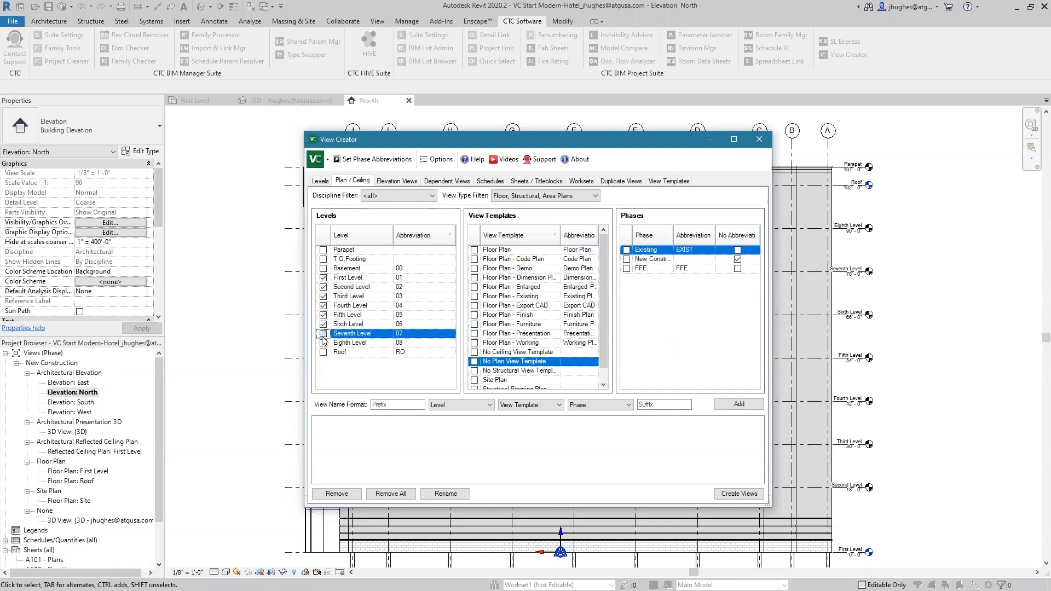
pyautogui.click(323, 342)
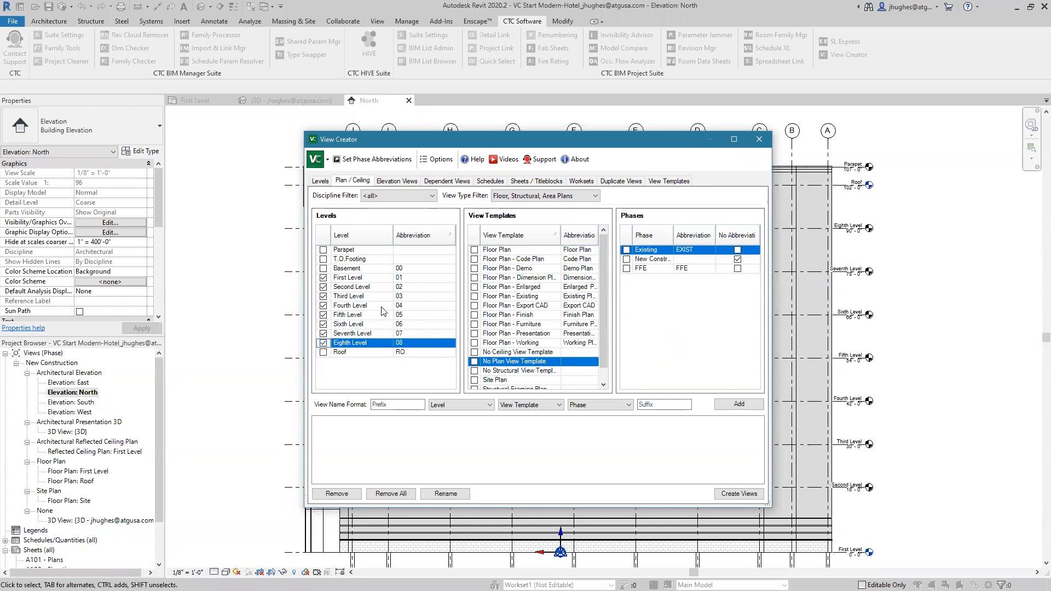
pyautogui.click(322, 268)
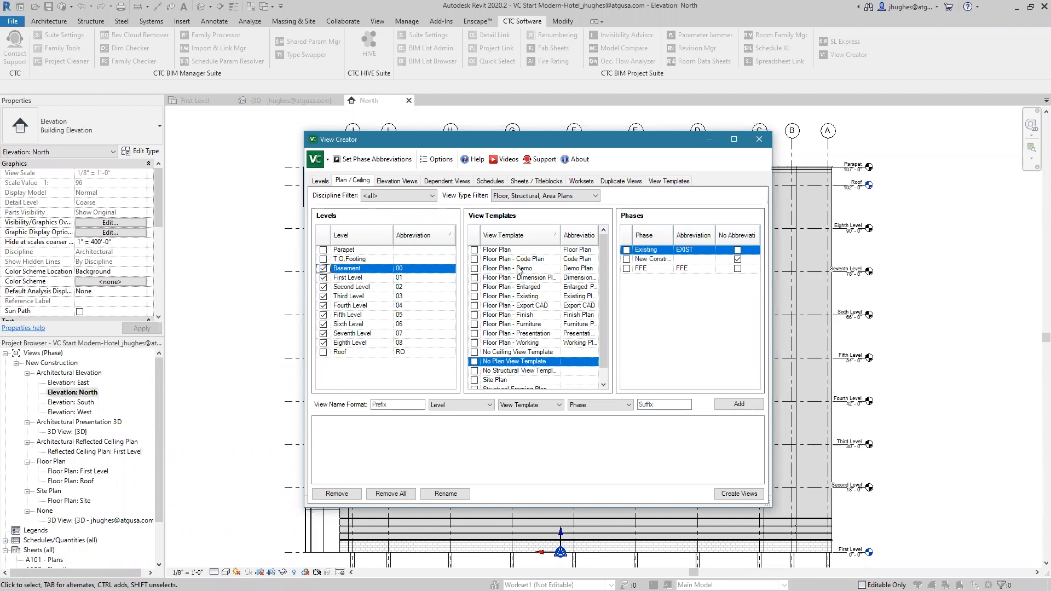
# Select the Floor Plan, Code Plan, Dimension Plan, Existing, Export CAD, Finish, Presentation and Working floor plan view templates.
pyautogui.click(474, 250)
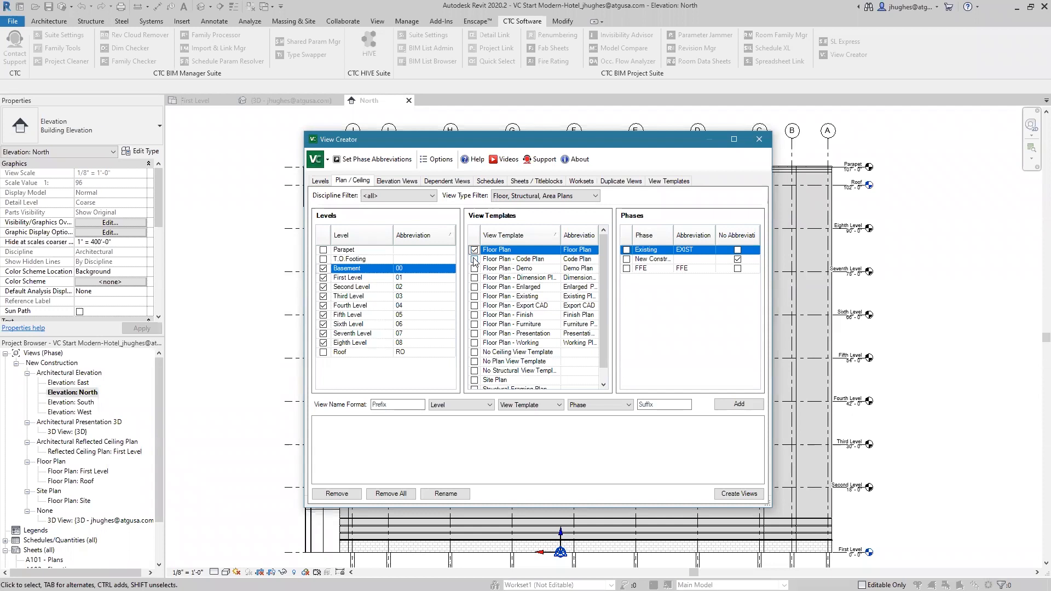
pyautogui.click(474, 259)
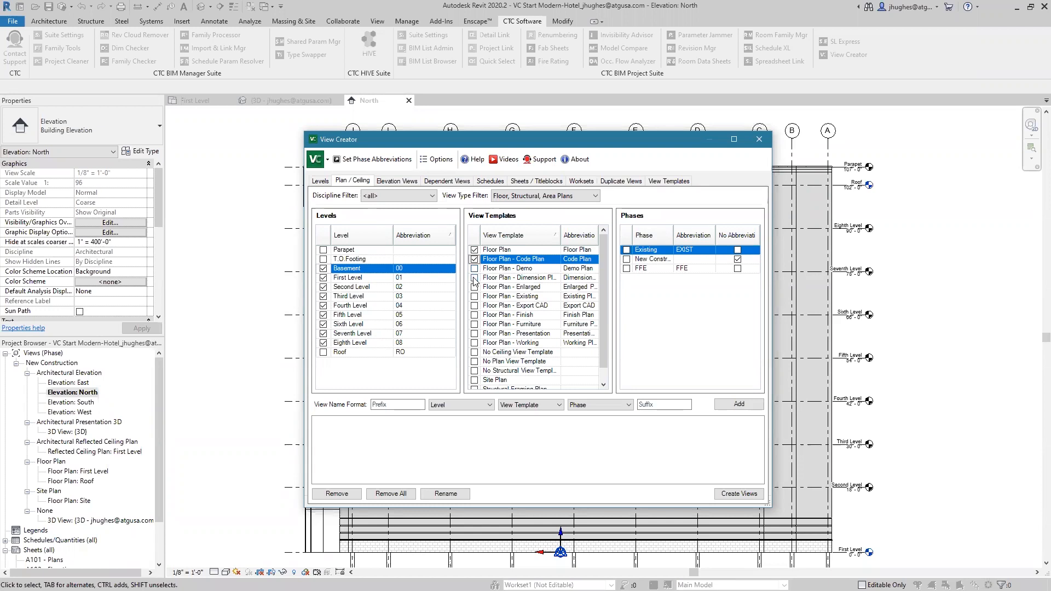
pyautogui.click(474, 278)
pyautogui.click(473, 279)
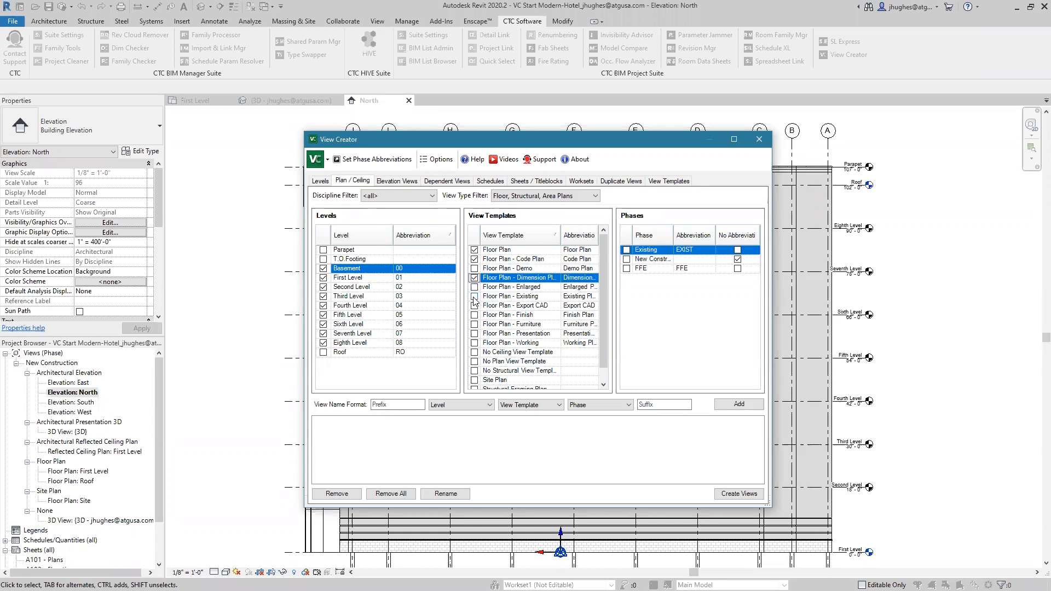
pyautogui.click(474, 297)
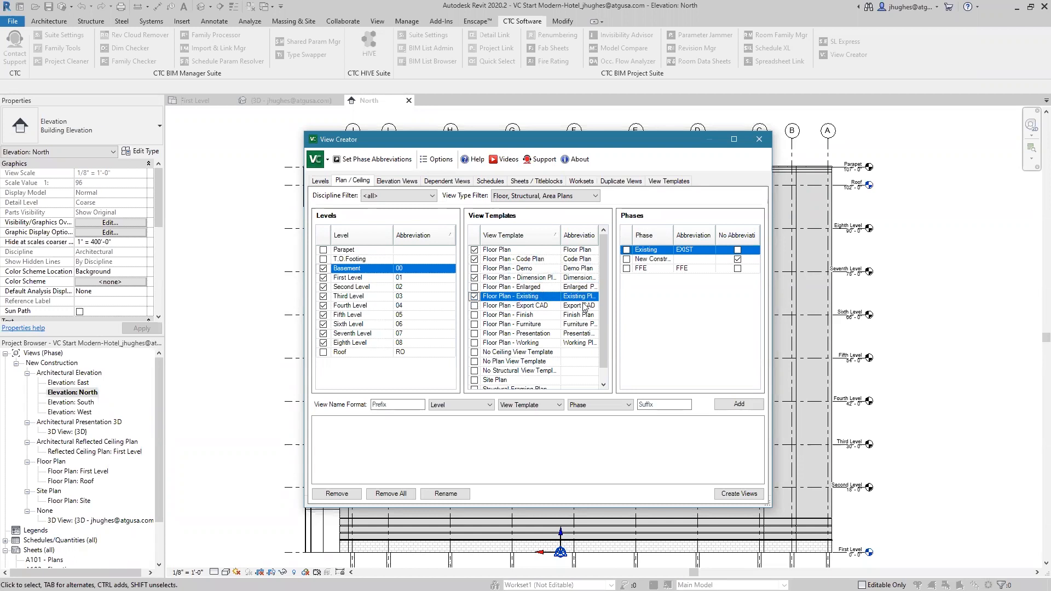
pyautogui.click(474, 305)
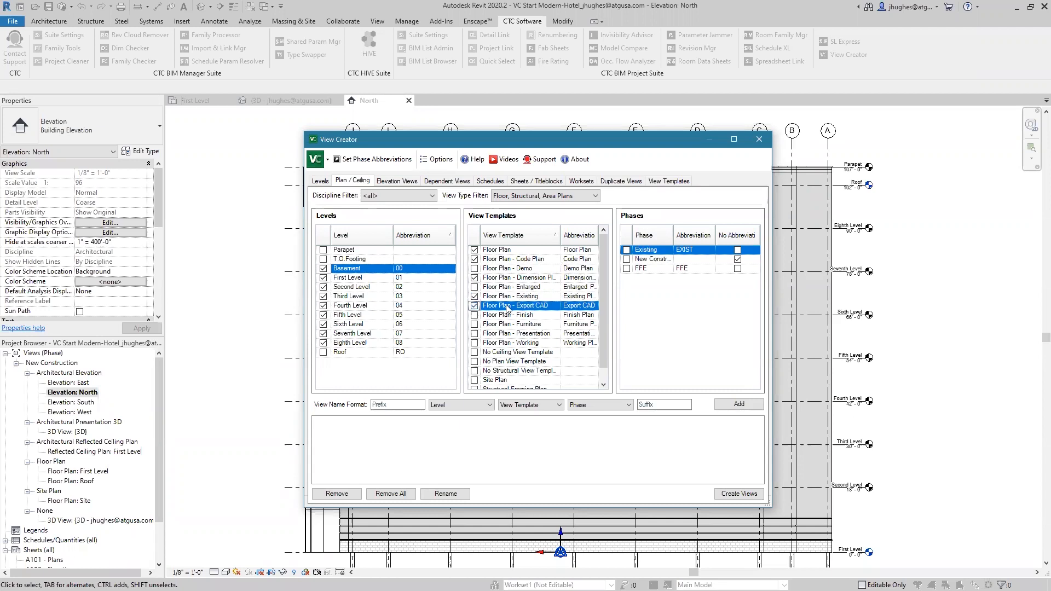
pyautogui.click(474, 315)
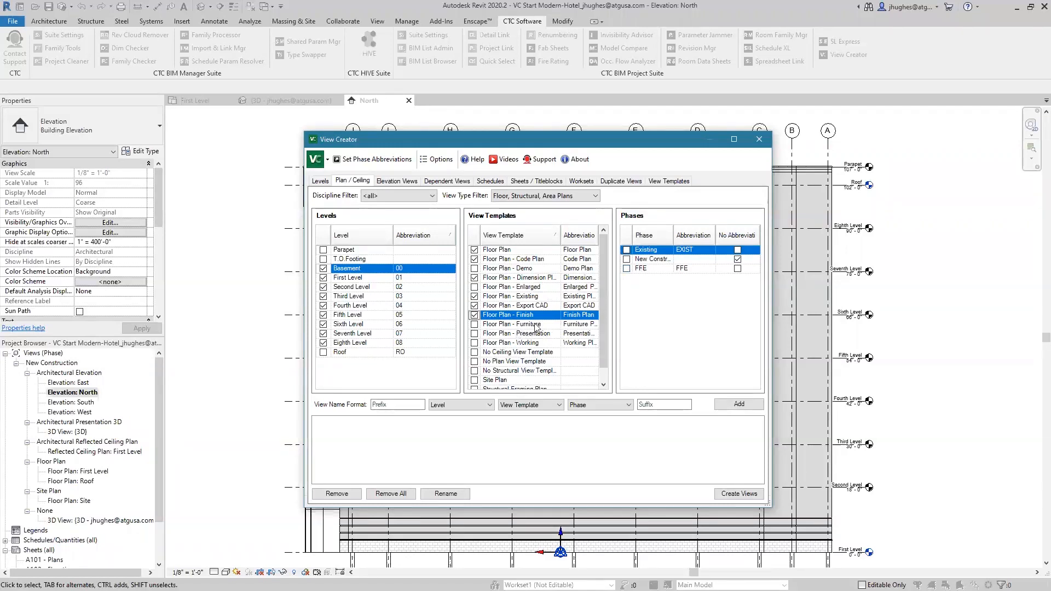
pyautogui.click(474, 334)
pyautogui.click(474, 334)
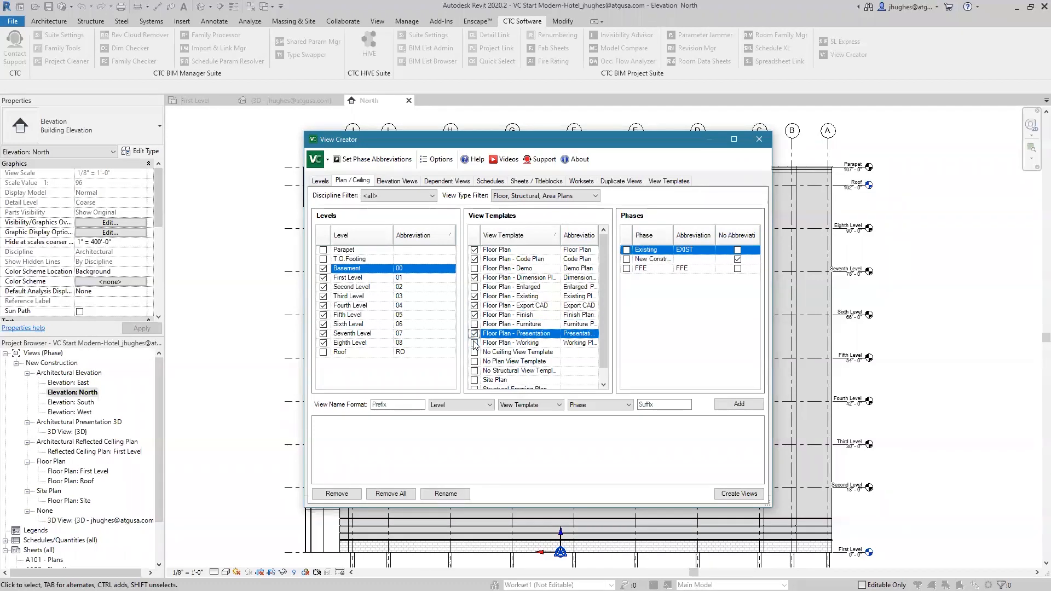
pyautogui.click(474, 344)
pyautogui.click(474, 343)
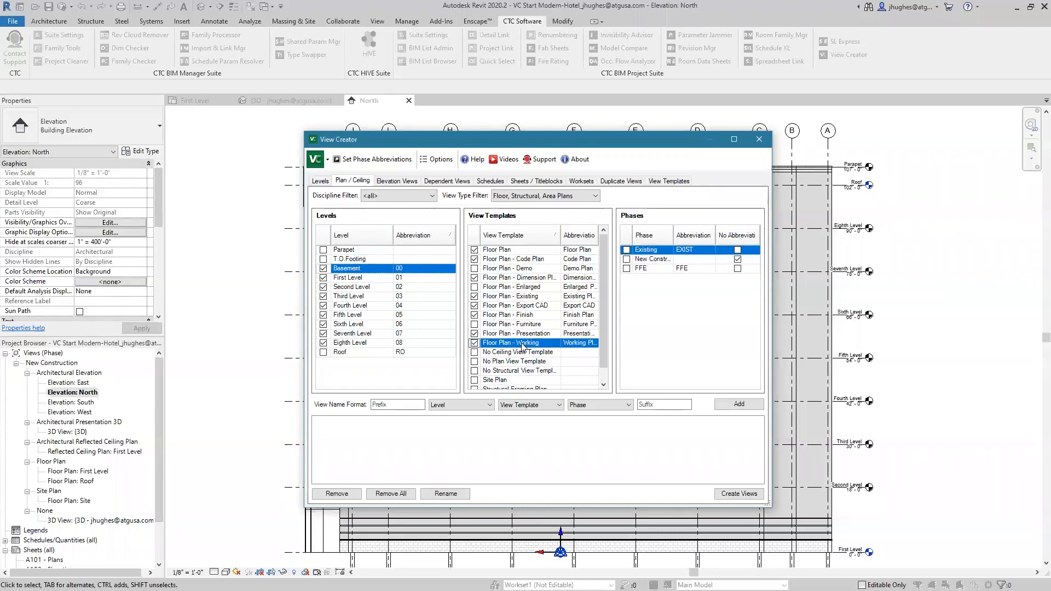
pyautogui.scroll(-1, 529, 346)
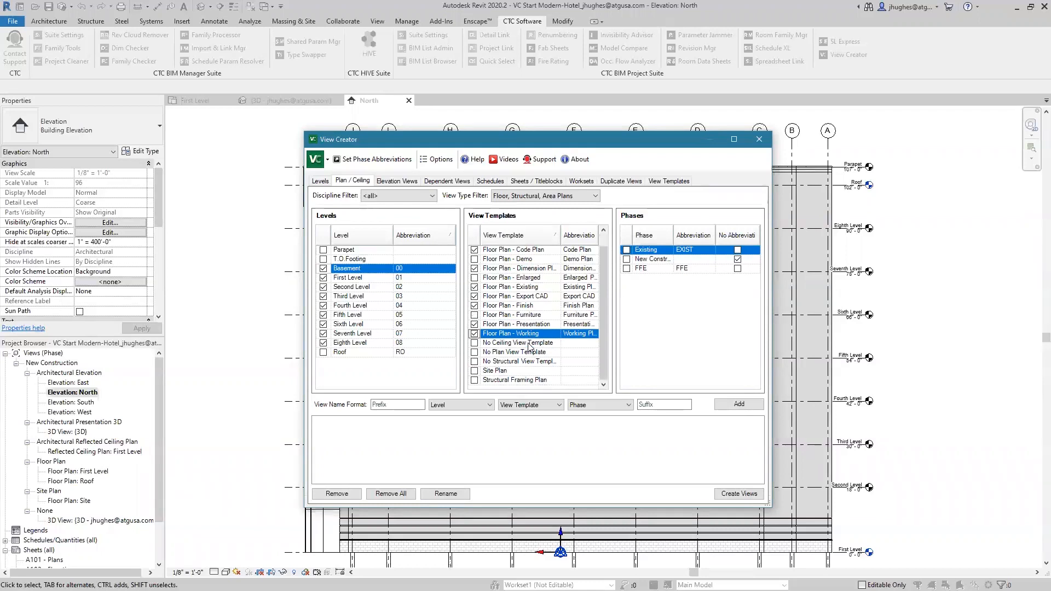
pyautogui.scroll(1, 523, 345)
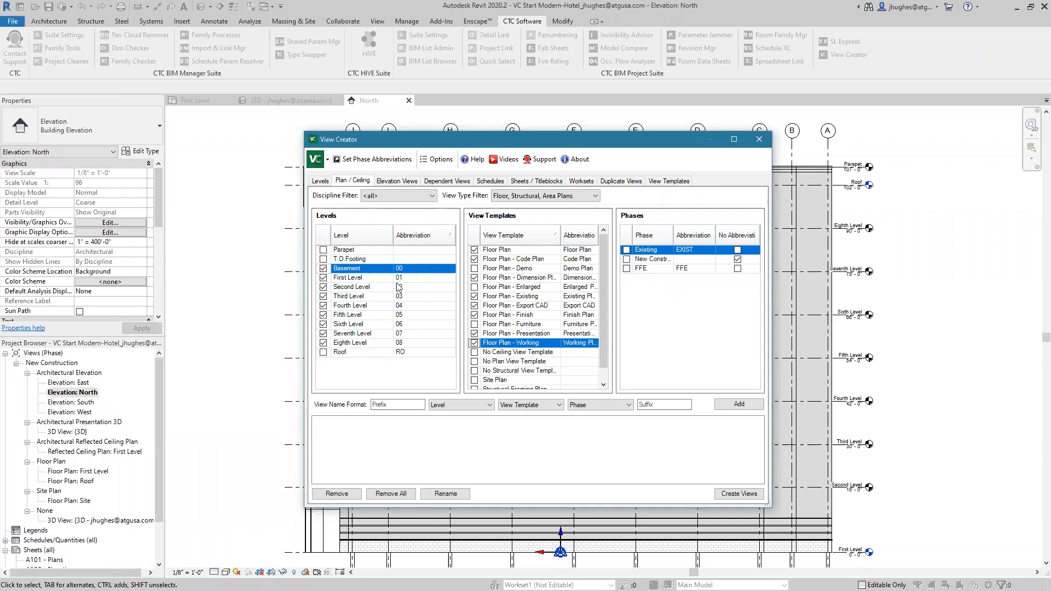
# Include the Existing, New Construction and FFE phases and add the resulting view combinations to the creation list.
pyautogui.click(627, 250)
pyautogui.click(627, 260)
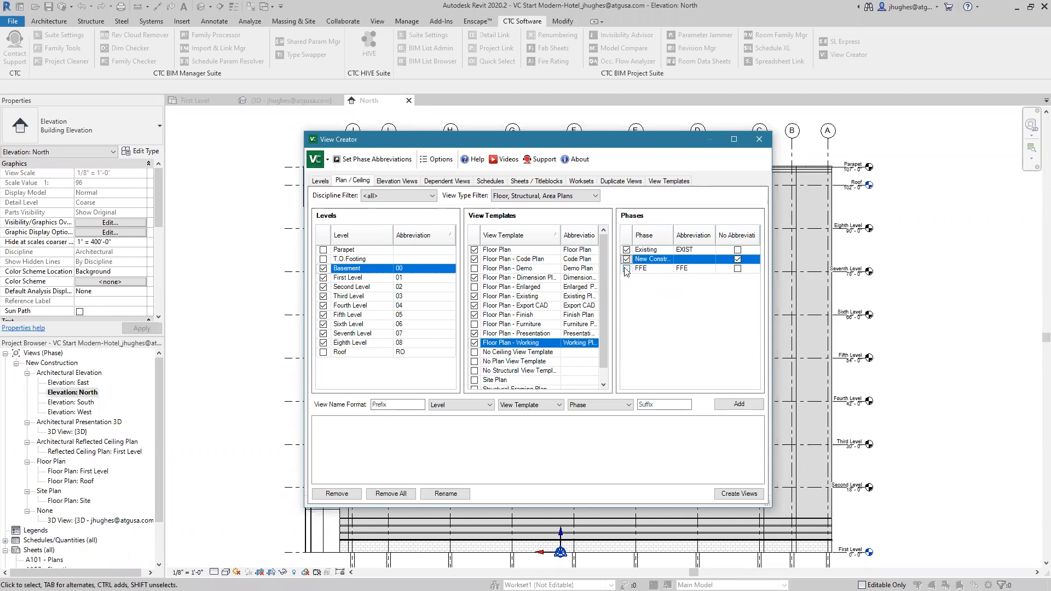
pyautogui.click(626, 269)
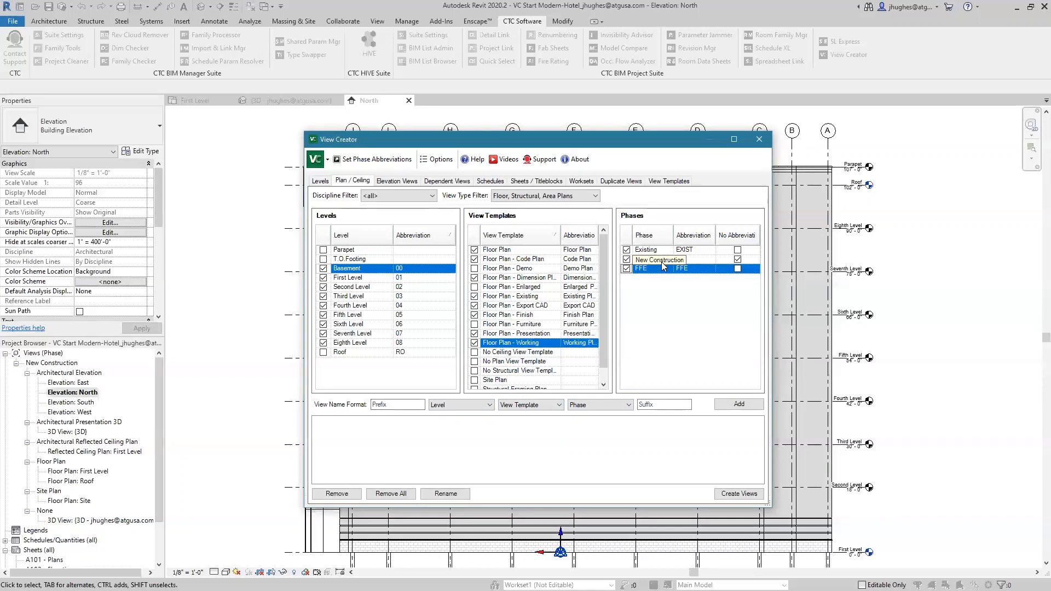
pyautogui.click(737, 264)
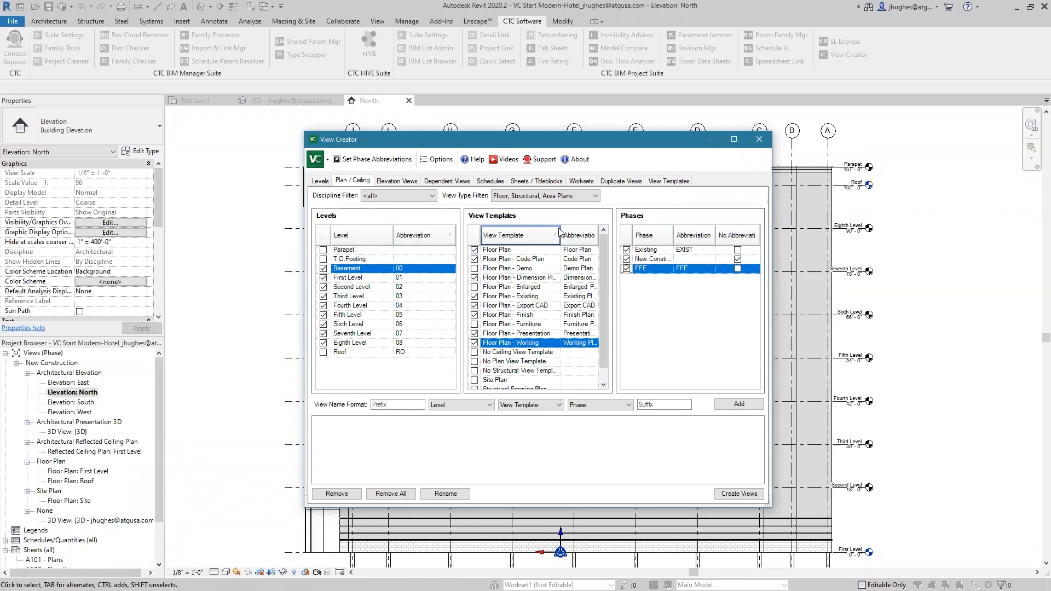
pyautogui.click(736, 406)
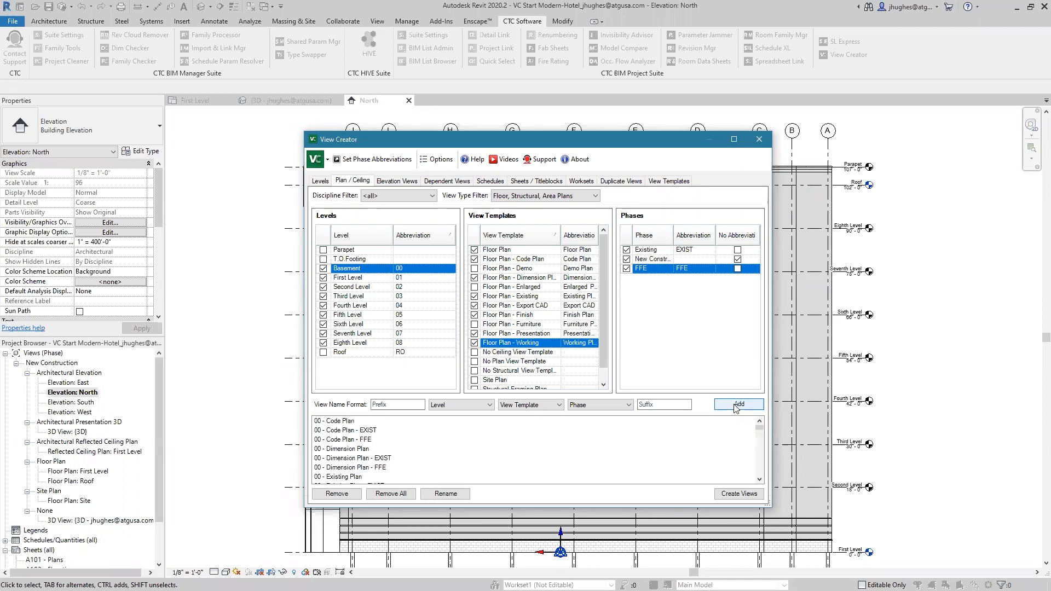
# Review the generated view names in the creation list from level 00 through level 08.
pyautogui.click(328, 441)
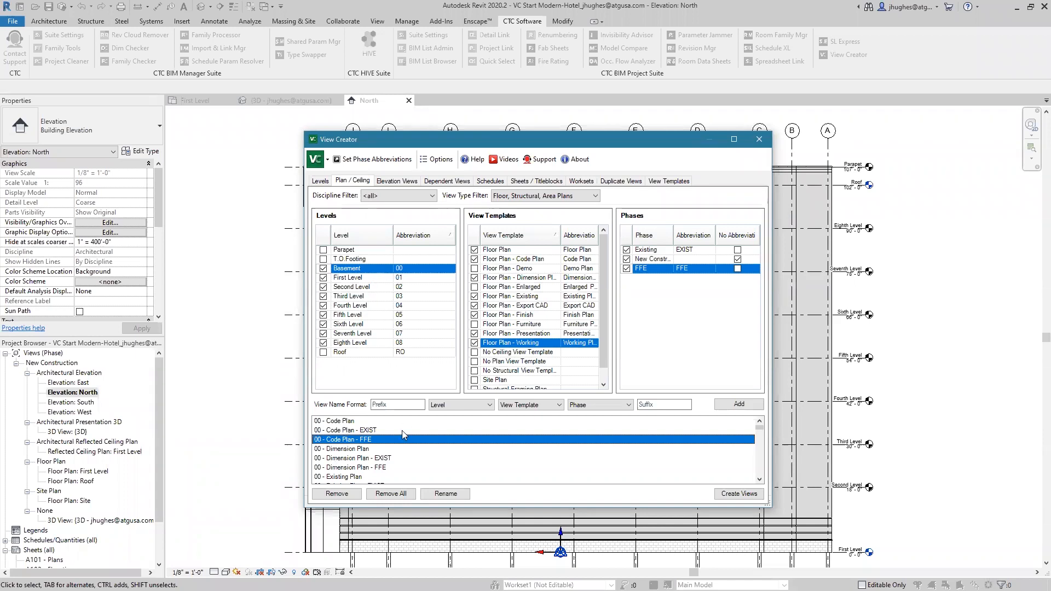
pyautogui.scroll(-8, 402, 433)
pyautogui.scroll(-20, 392, 462)
pyautogui.scroll(-20, 390, 456)
pyautogui.scroll(-10, 390, 455)
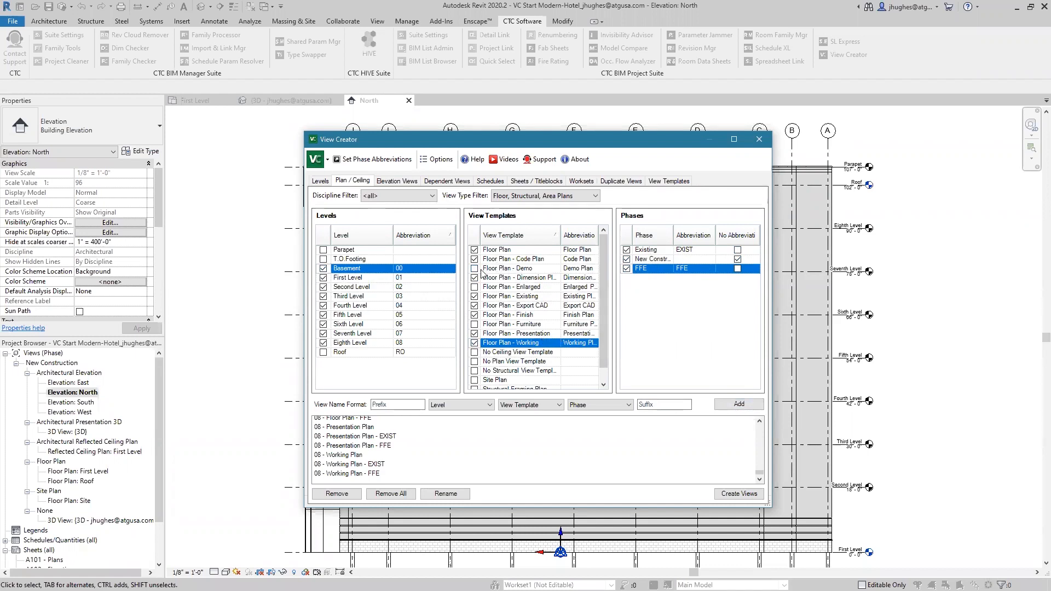
# Exclude the FFE phase, keeping only Existing and New Construction selected.
pyautogui.click(627, 268)
pyautogui.click(627, 269)
pyautogui.click(626, 268)
pyautogui.click(626, 259)
# Change the view template selection so that only Floor Plan - Demo is selected.
pyautogui.click(475, 342)
pyautogui.click(474, 333)
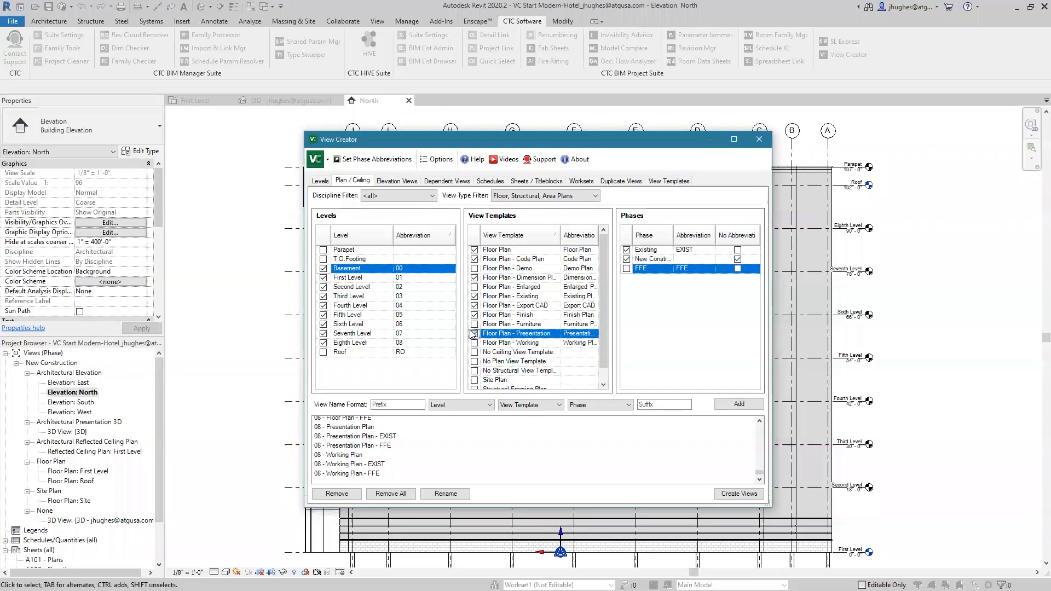
pyautogui.click(474, 314)
pyautogui.click(474, 305)
pyautogui.click(474, 296)
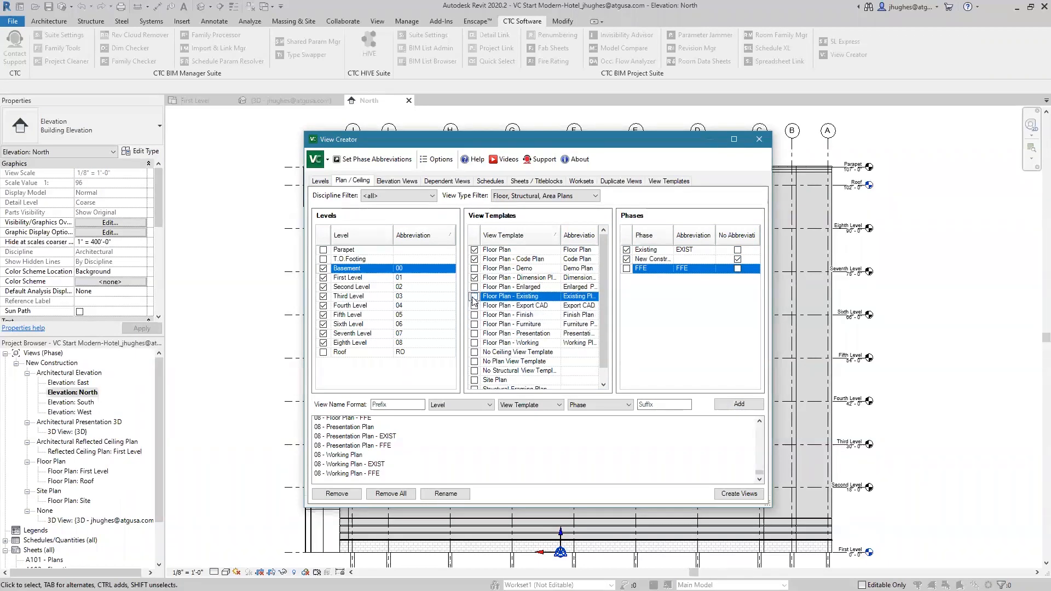
pyautogui.click(474, 287)
pyautogui.click(474, 278)
pyautogui.click(474, 269)
pyautogui.click(473, 259)
pyautogui.click(474, 249)
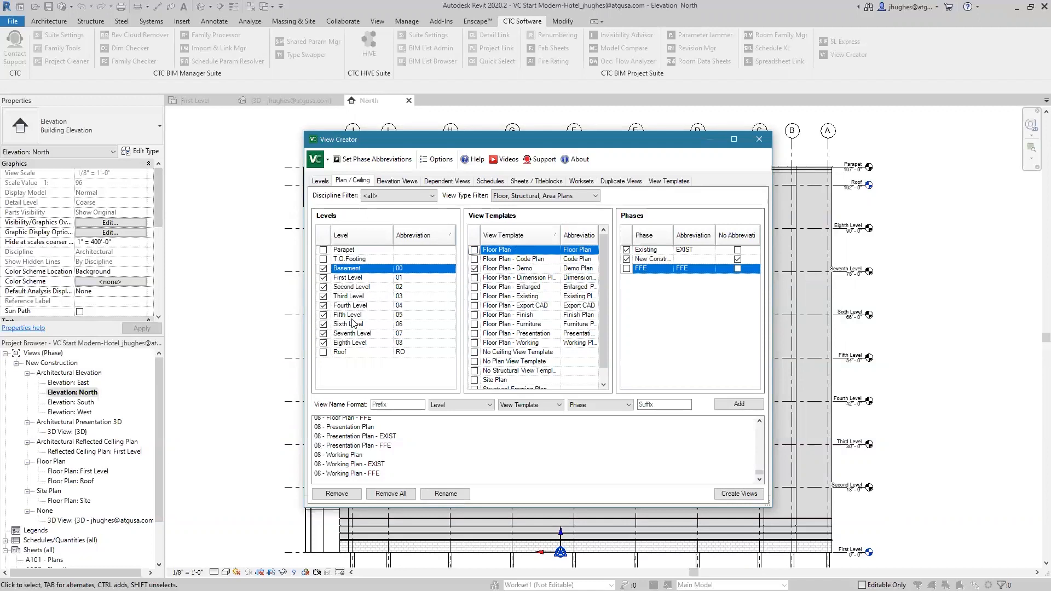
# Deselect the Second through Eighth Levels and add the Demo plans for the Basement and First Level to the list.
pyautogui.click(323, 342)
pyautogui.click(322, 333)
pyautogui.click(323, 324)
pyautogui.click(323, 315)
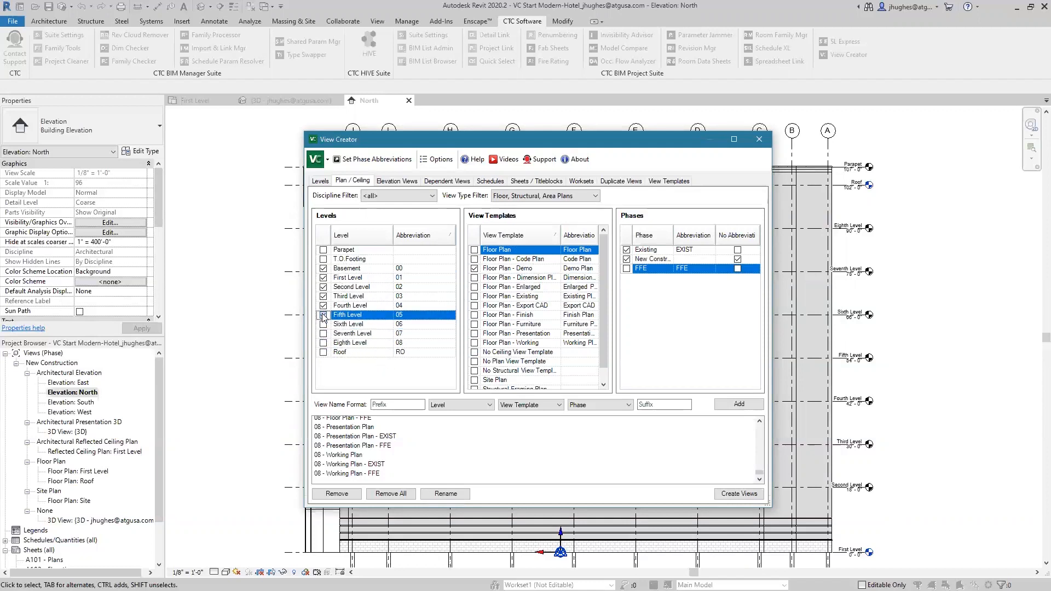
pyautogui.click(323, 305)
pyautogui.click(322, 296)
pyautogui.click(323, 287)
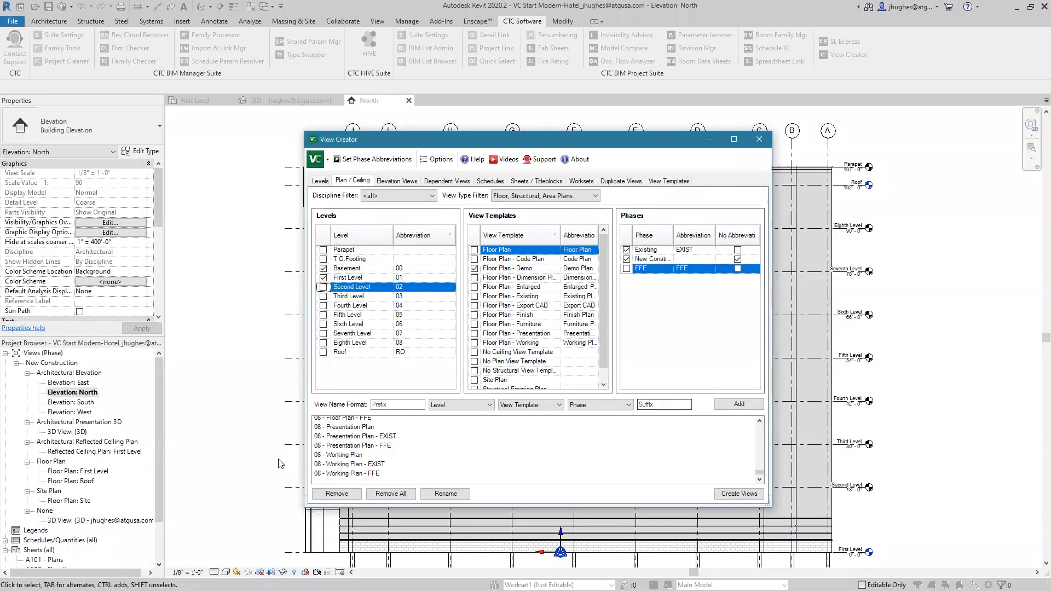
pyautogui.click(739, 404)
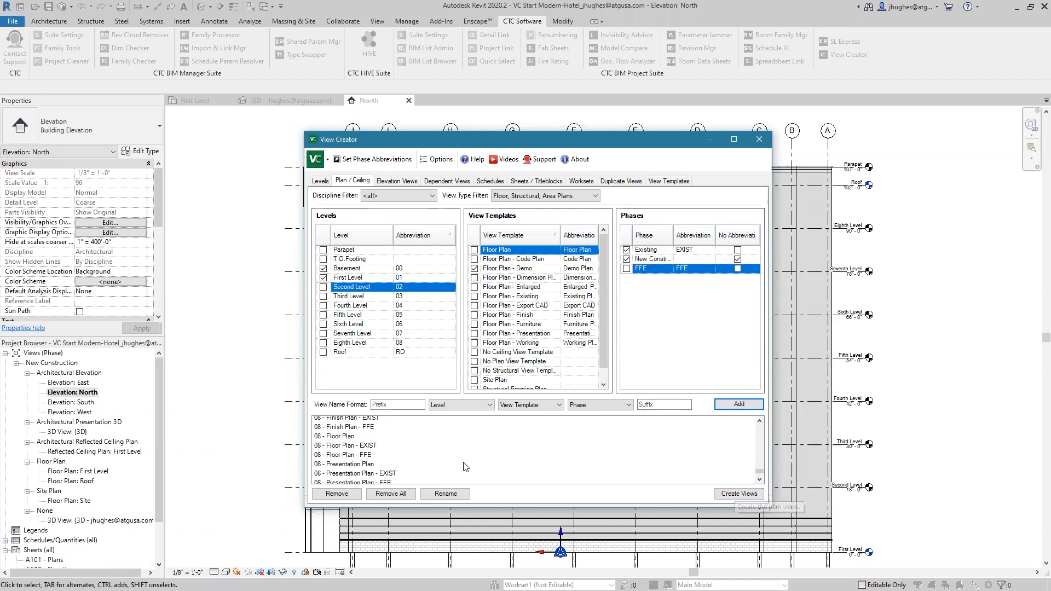
# Check the combined view list, create all listed plan views and dismiss the creation report.
pyautogui.scroll(3, 361, 458)
pyautogui.scroll(20, 360, 457)
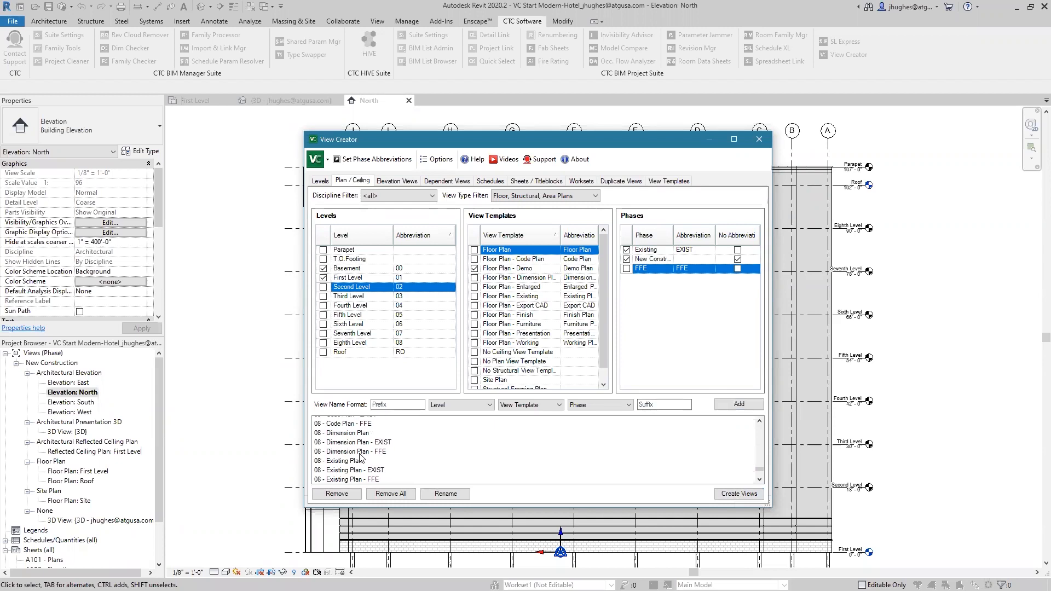
pyautogui.scroll(8, 360, 457)
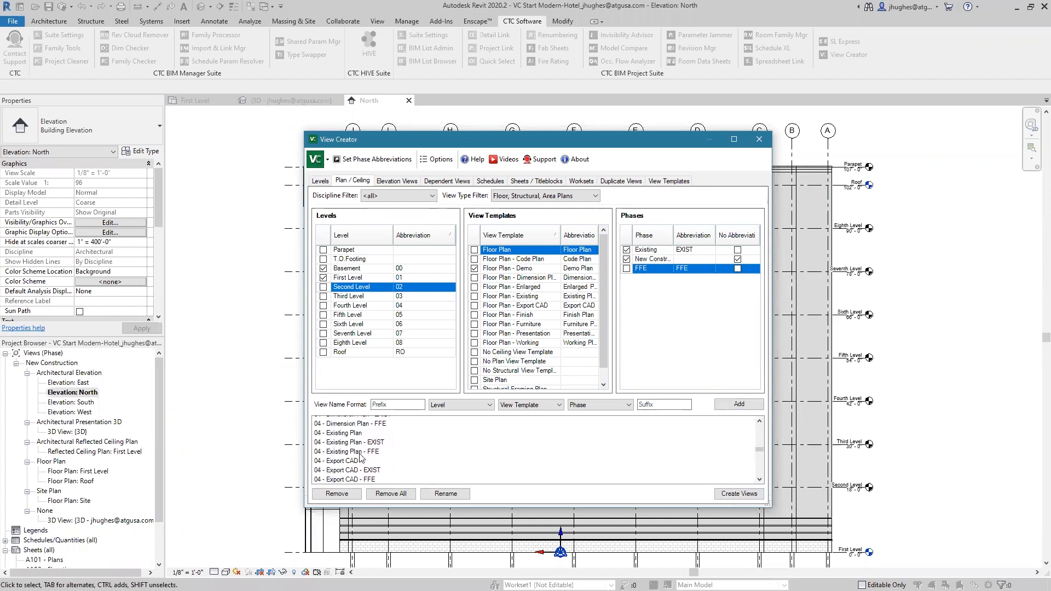
pyautogui.click(733, 492)
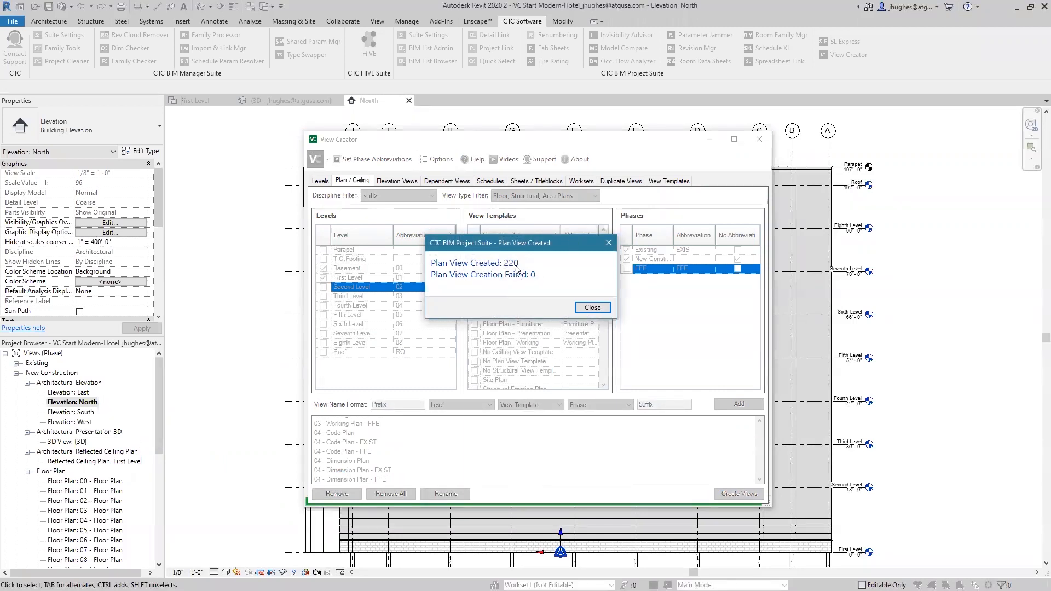
pyautogui.click(591, 308)
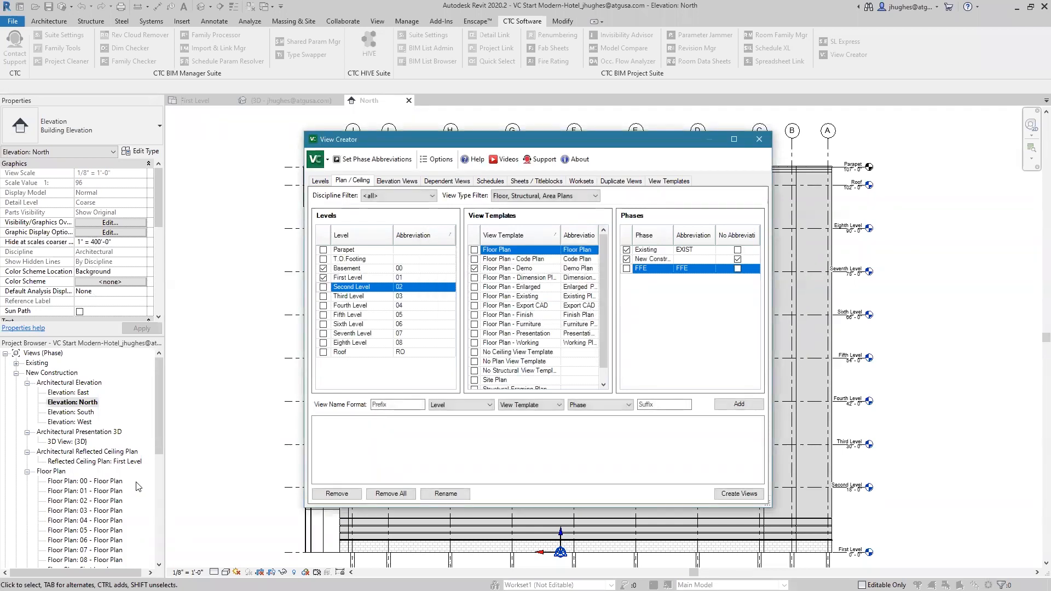
# Close View Creator and examine the new floor plan groups in the Project Browser, including the Code Plan views and 01 - Code Plan.
pyautogui.click(157, 472)
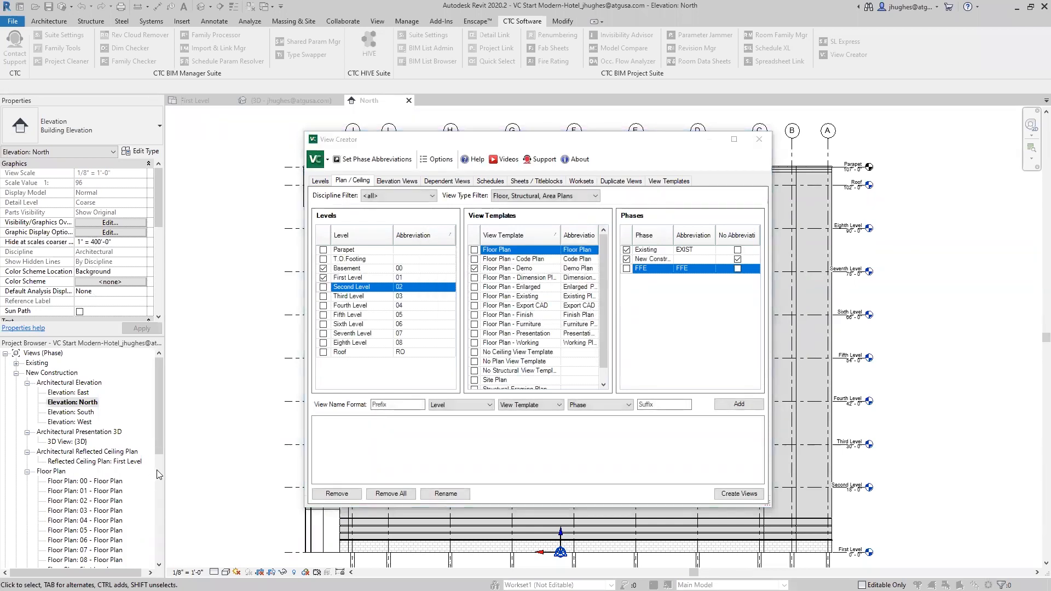
pyautogui.click(759, 139)
pyautogui.scroll(-2, 86, 467)
pyautogui.scroll(-2, 86, 468)
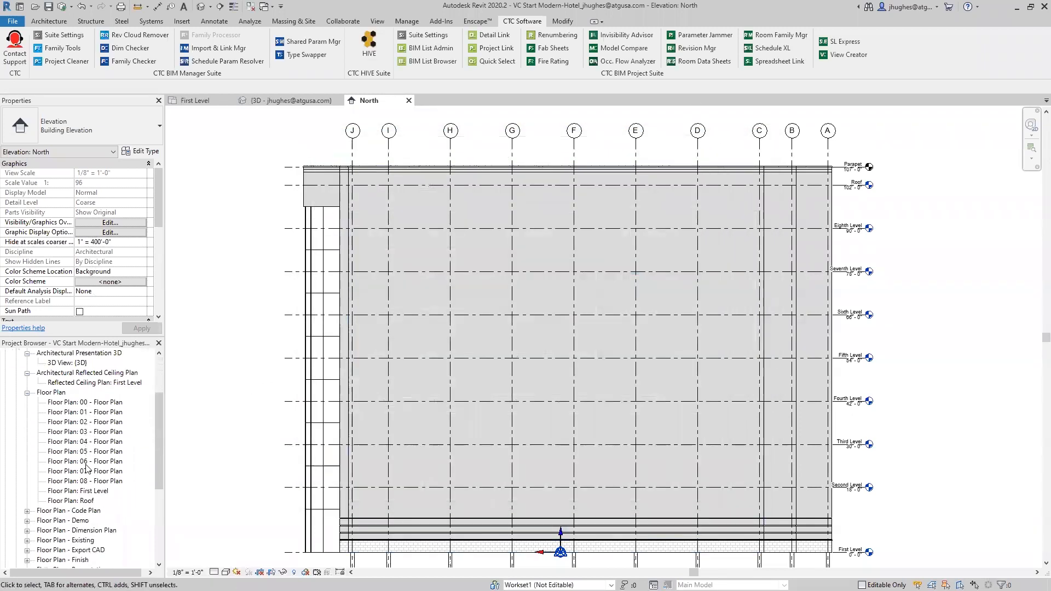
pyautogui.scroll(-3, 89, 468)
pyautogui.click(26, 462)
pyautogui.click(26, 461)
pyautogui.click(84, 461)
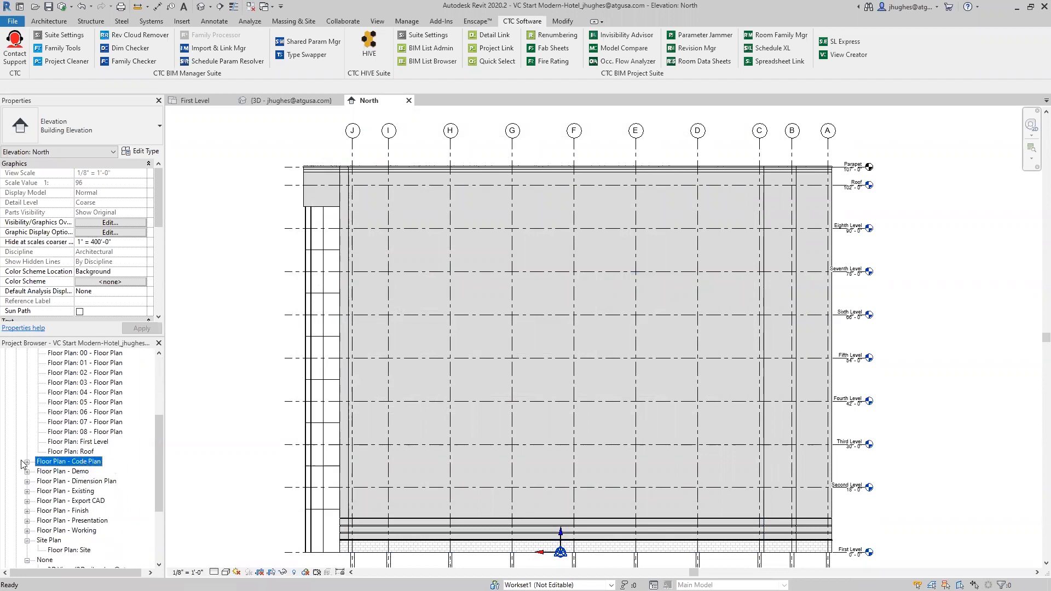
pyautogui.click(26, 461)
pyautogui.click(68, 480)
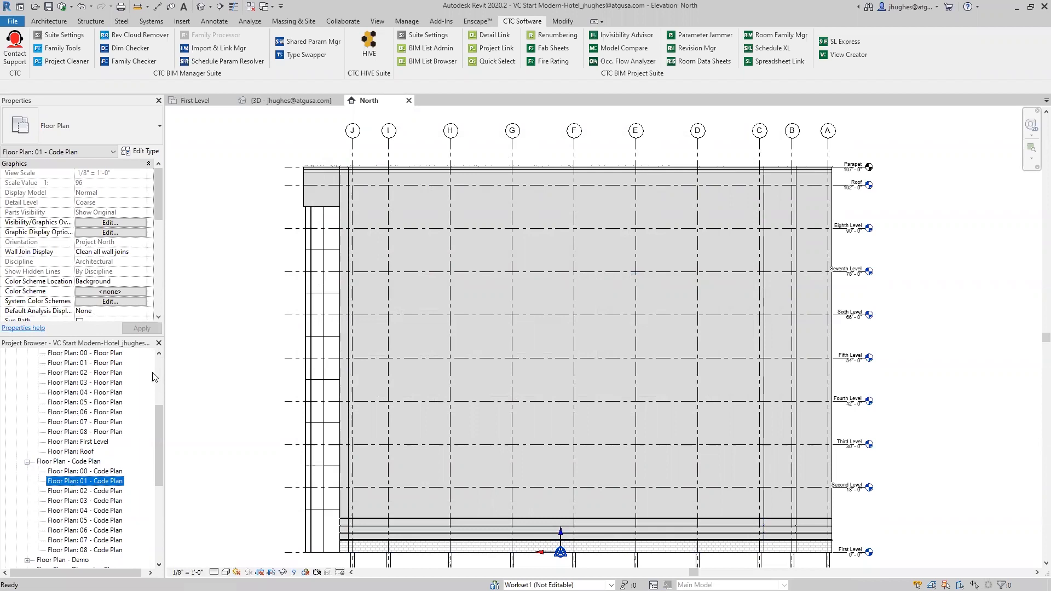
pyautogui.click(229, 263)
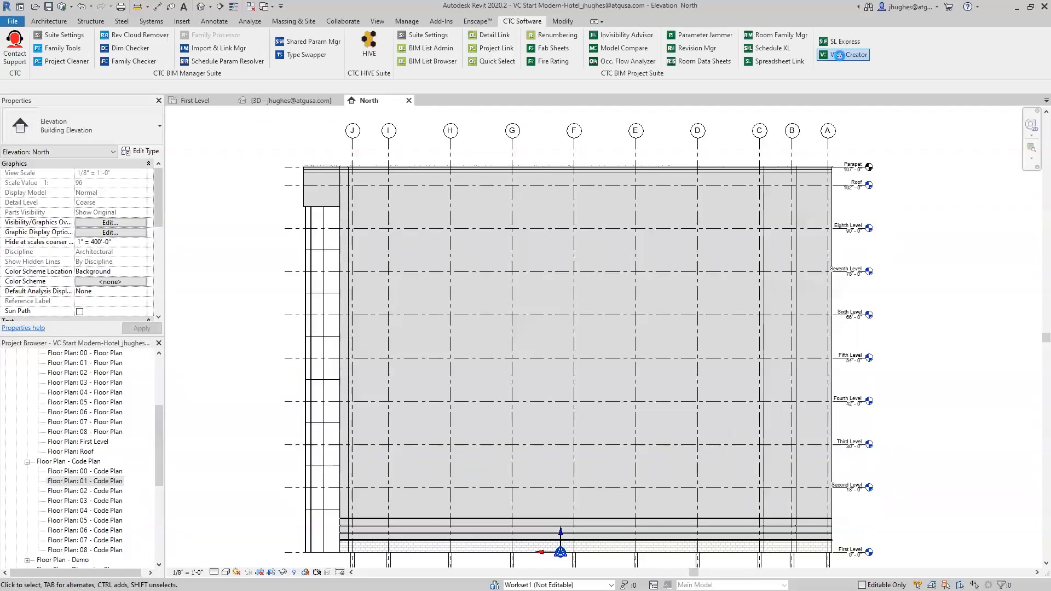
# Open View Creator, check its requirements for creating dependent views, and close the tool.
pyautogui.click(840, 55)
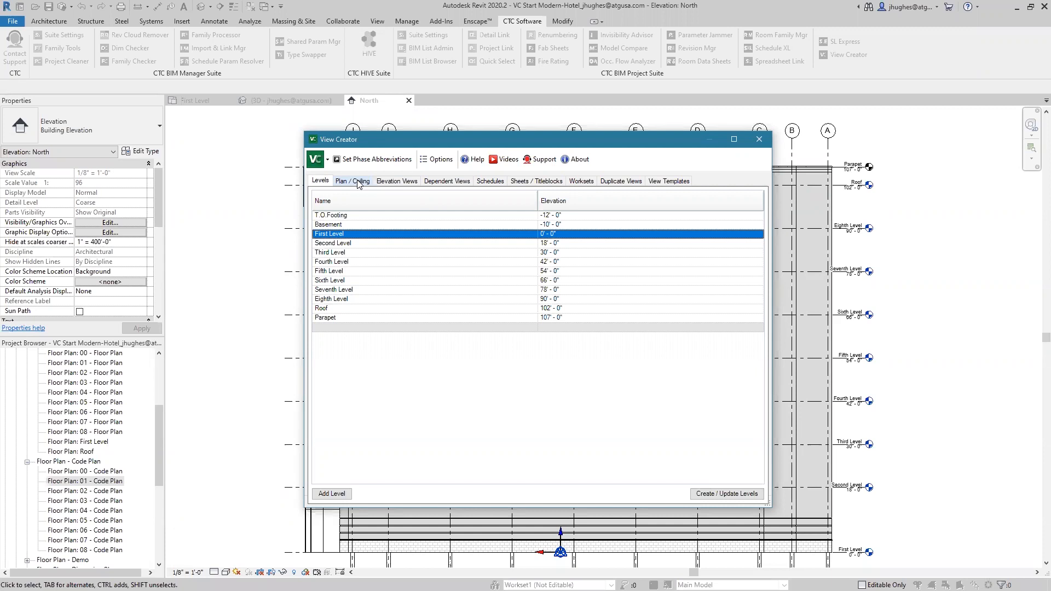
pyautogui.click(438, 183)
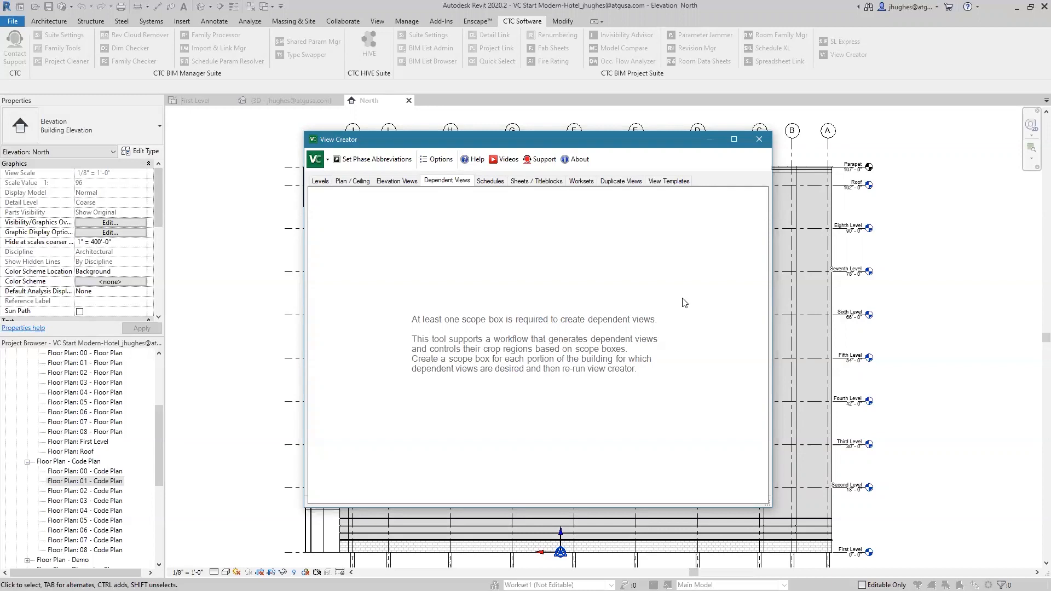
pyautogui.click(758, 139)
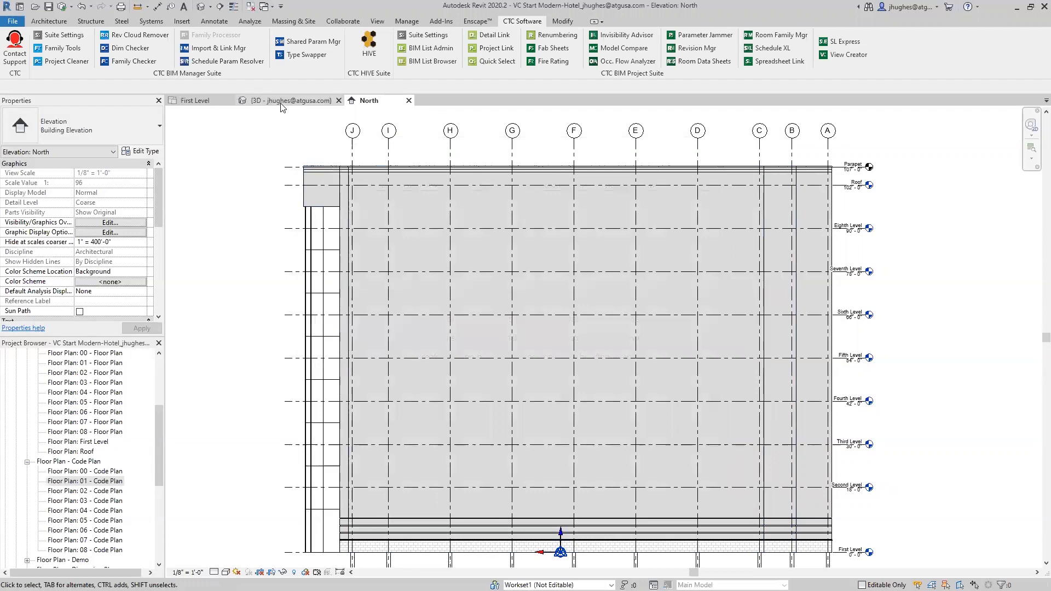
# In the First Level plan, draw an angled three-sided wing about 18 ft by 45 ft off the Stair 1 corner, matching the existing exterior wall.
pyautogui.click(207, 103)
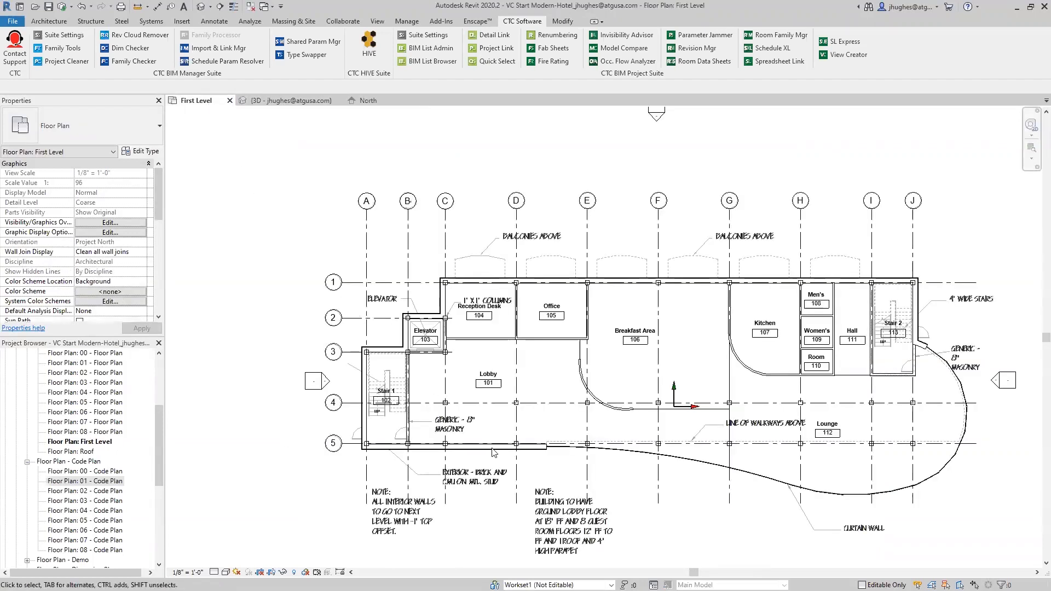
pyautogui.scroll(-4, 636, 327)
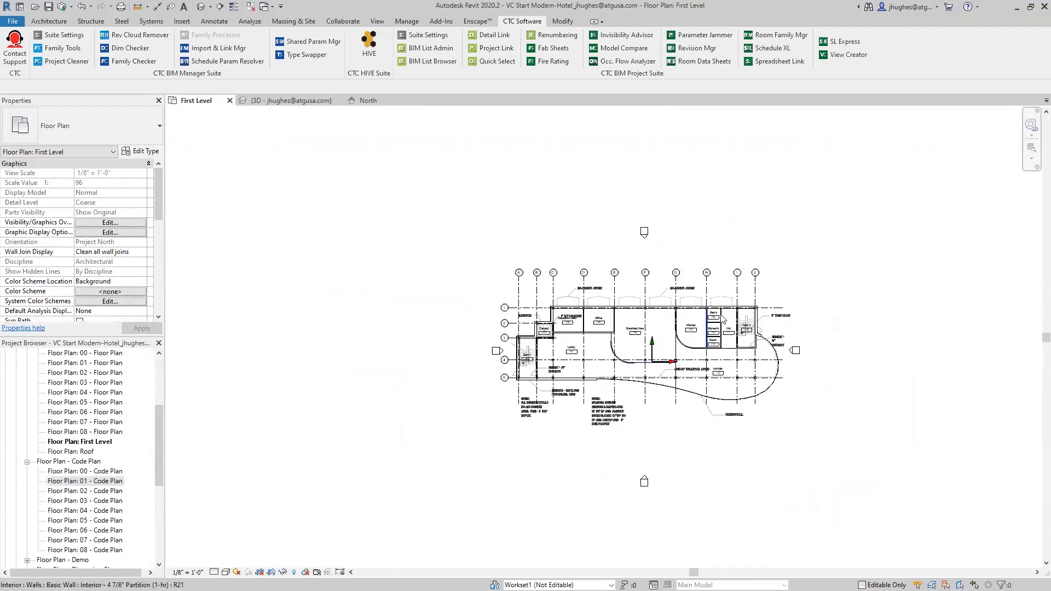
pyautogui.scroll(3, 588, 407)
pyautogui.moveTo(787, 374); pyautogui.dragTo(714, 428, button='middle')
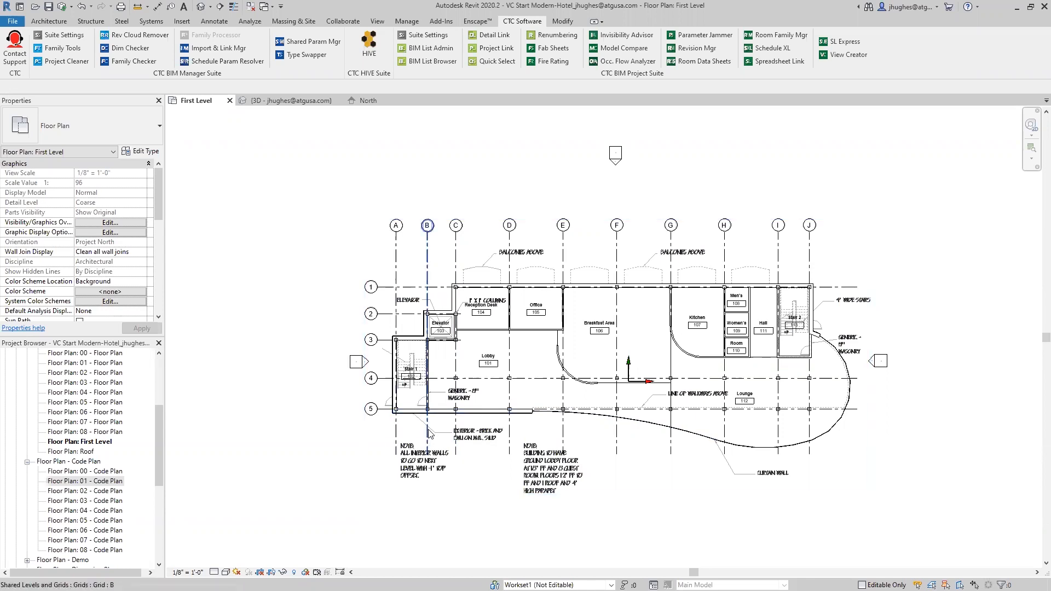
pyautogui.click(412, 419)
pyautogui.rightClick(412, 419)
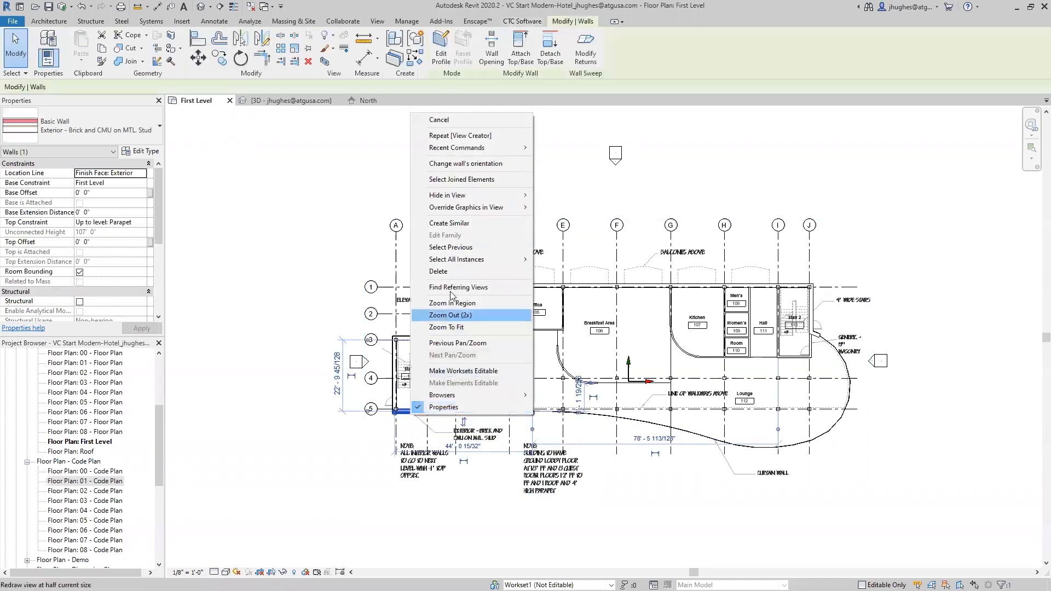
pyautogui.click(459, 229)
pyautogui.click(393, 411)
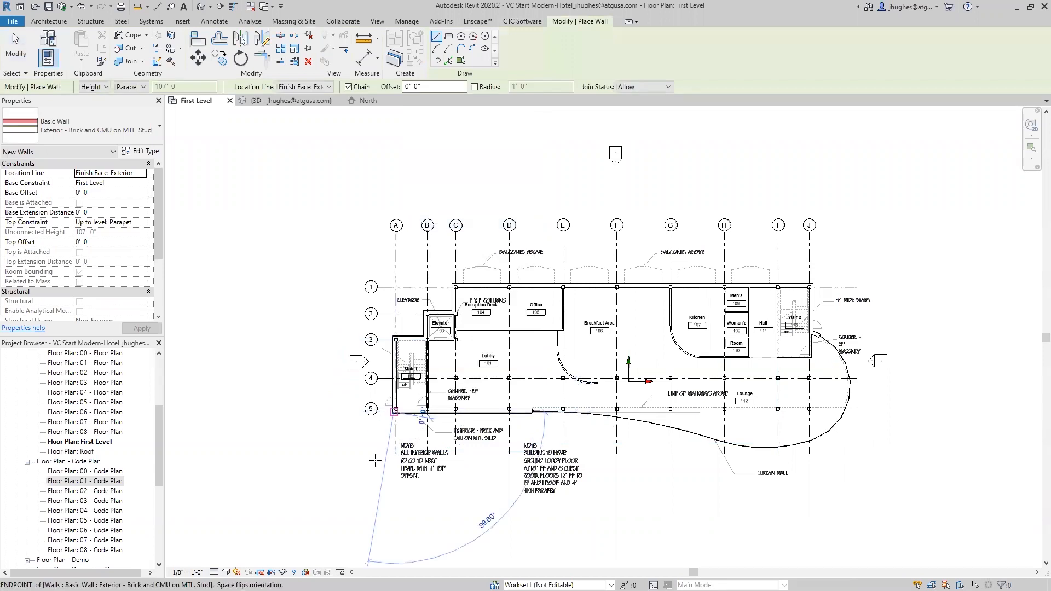
pyautogui.click(342, 513)
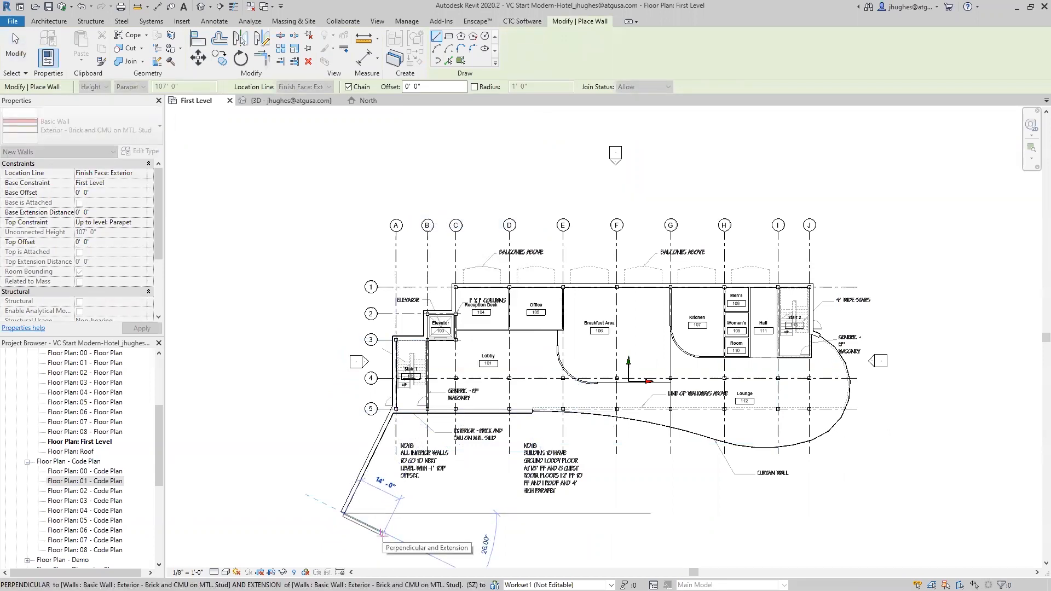
pyautogui.click(392, 538)
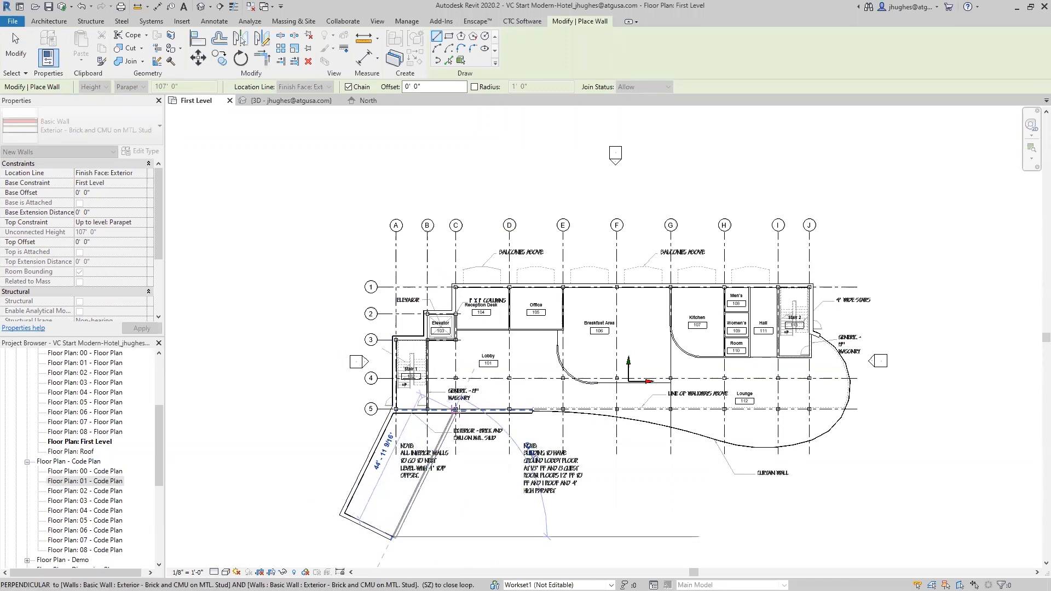
pyautogui.click(454, 410)
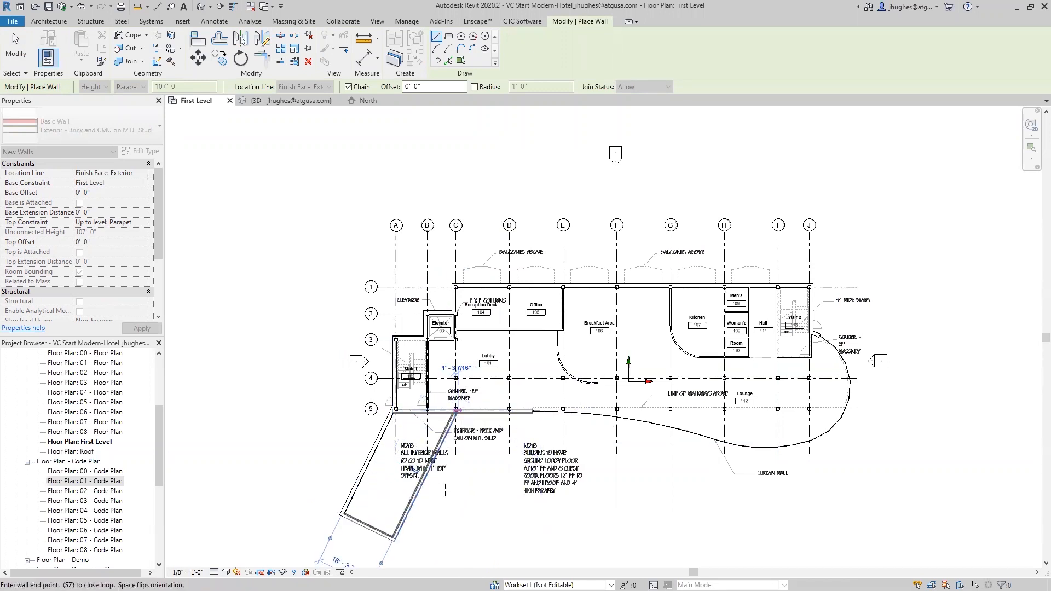
pyautogui.press('Escape')
pyautogui.press('Escape')
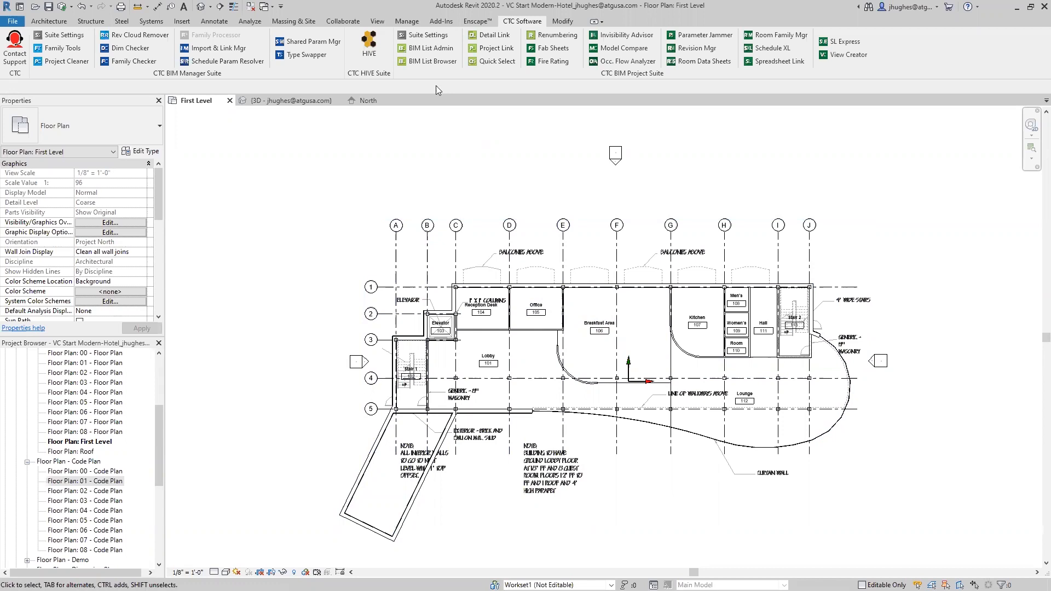
# Place a 40' 0" high scope box around the new angled wing in the First Level plan.
pyautogui.click(376, 21)
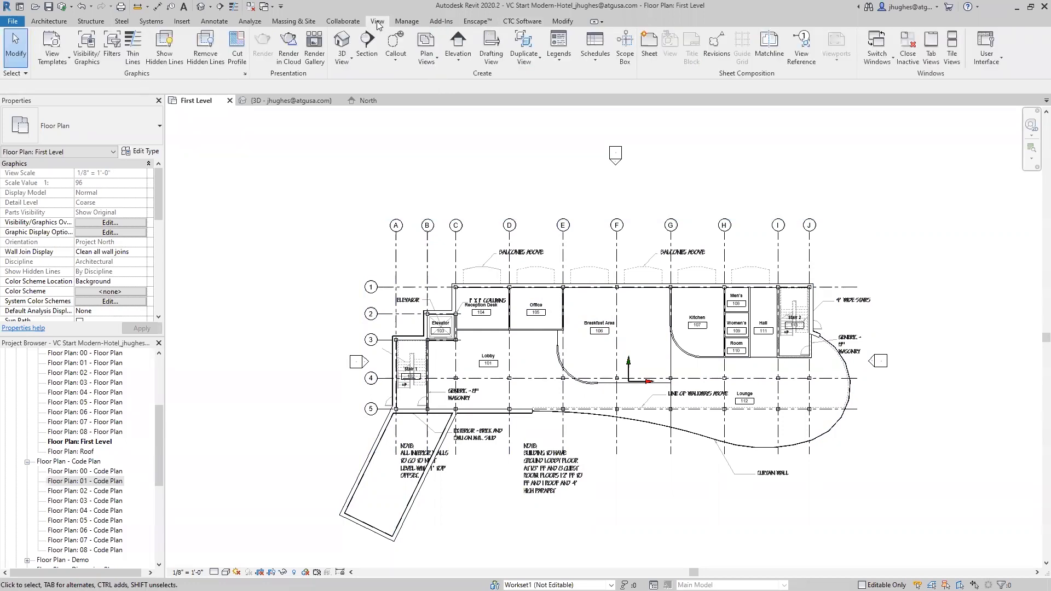
pyautogui.click(625, 55)
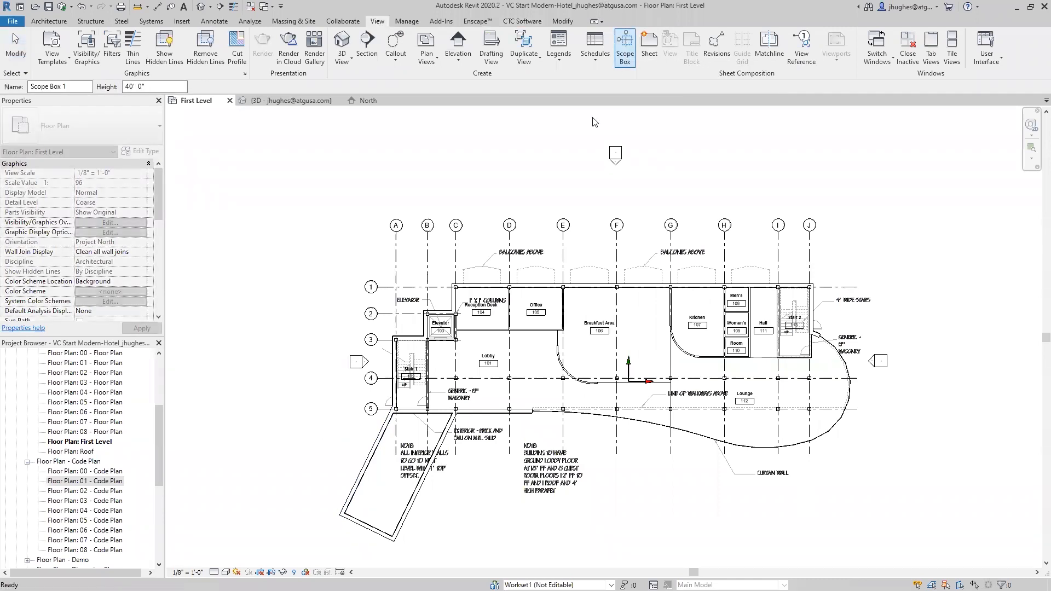
pyautogui.click(321, 556)
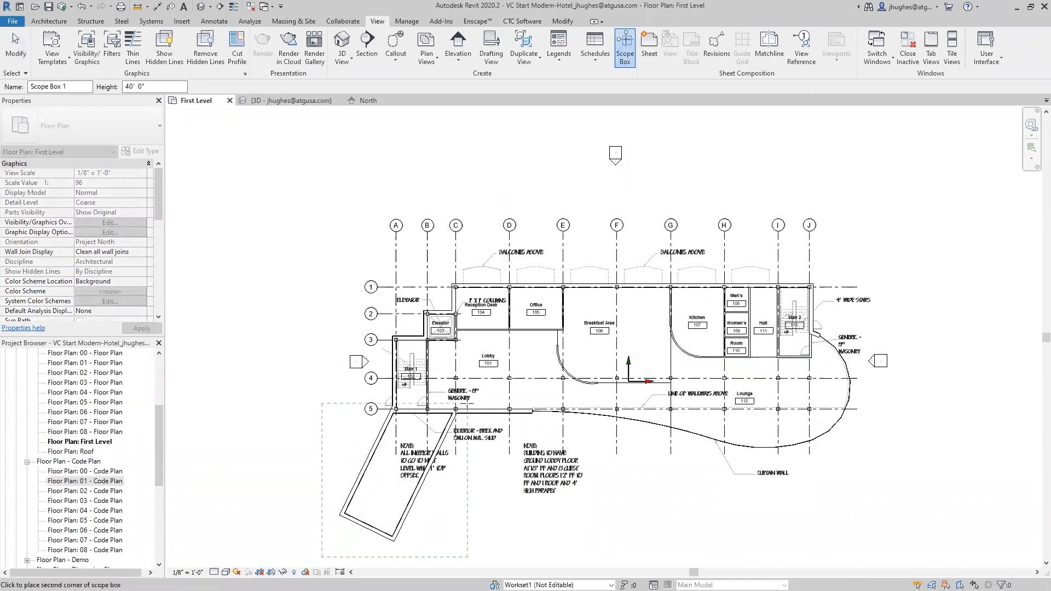
pyautogui.click(467, 400)
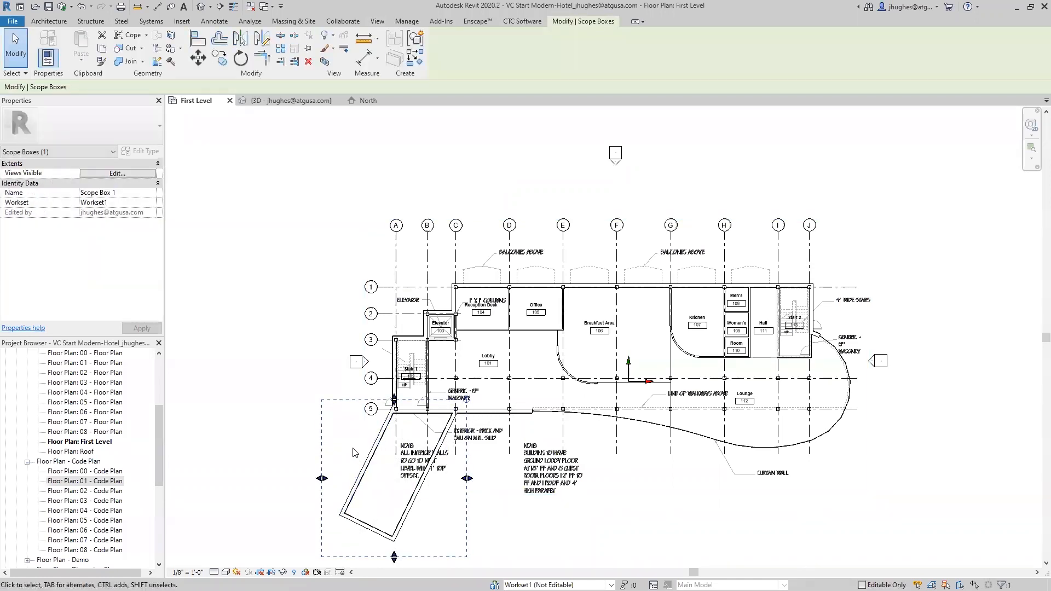
# Rotate the scope box 26° about the wing's outer lower-left corner so it aligns with the angled wall.
pyautogui.press('r')
pyautogui.press('o')
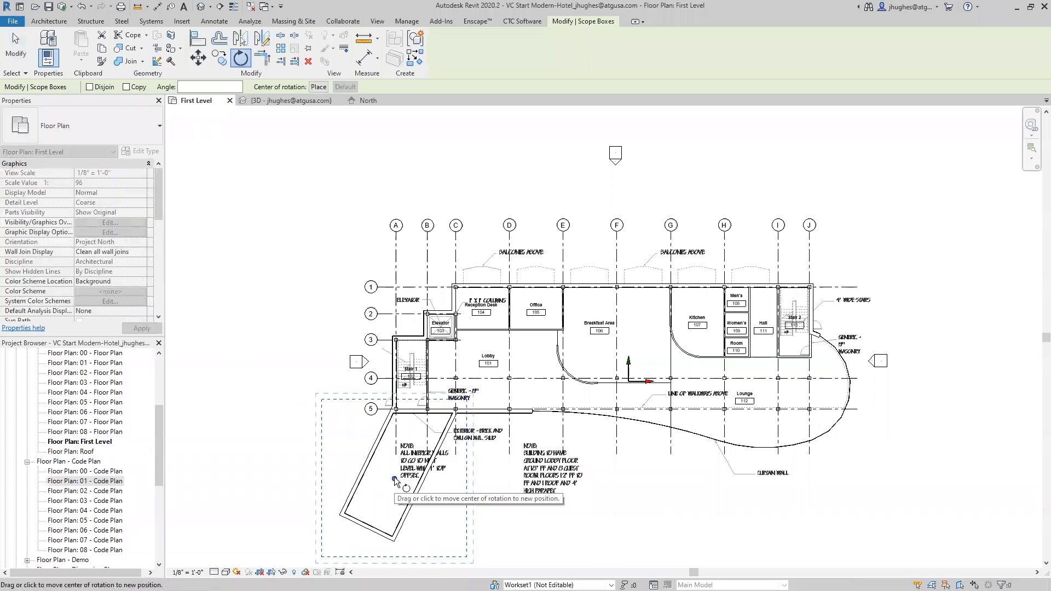
pyautogui.moveTo(394, 478); pyautogui.dragTo(340, 514)
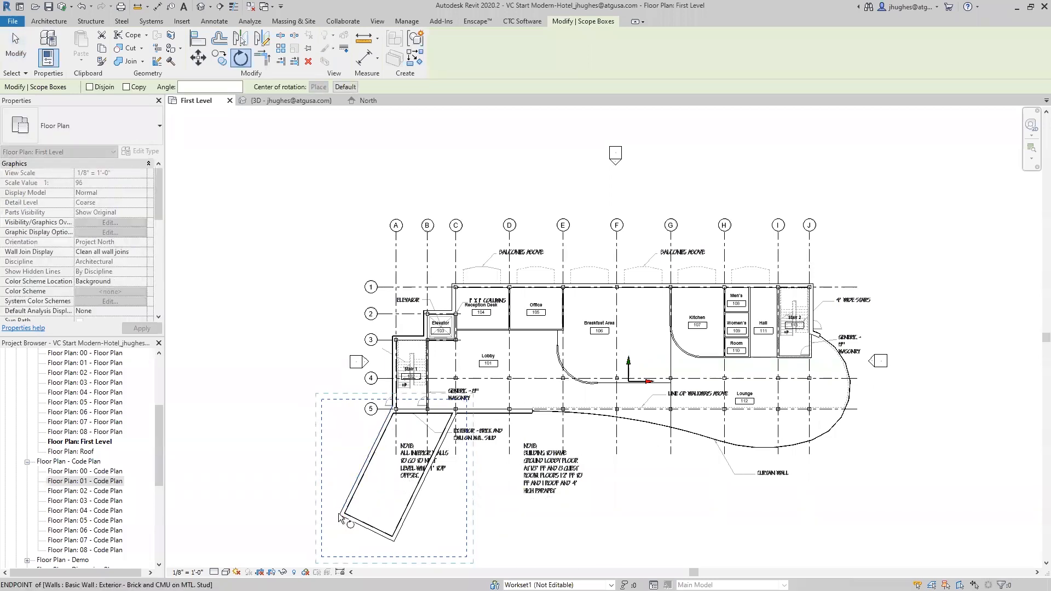
pyautogui.click(340, 434)
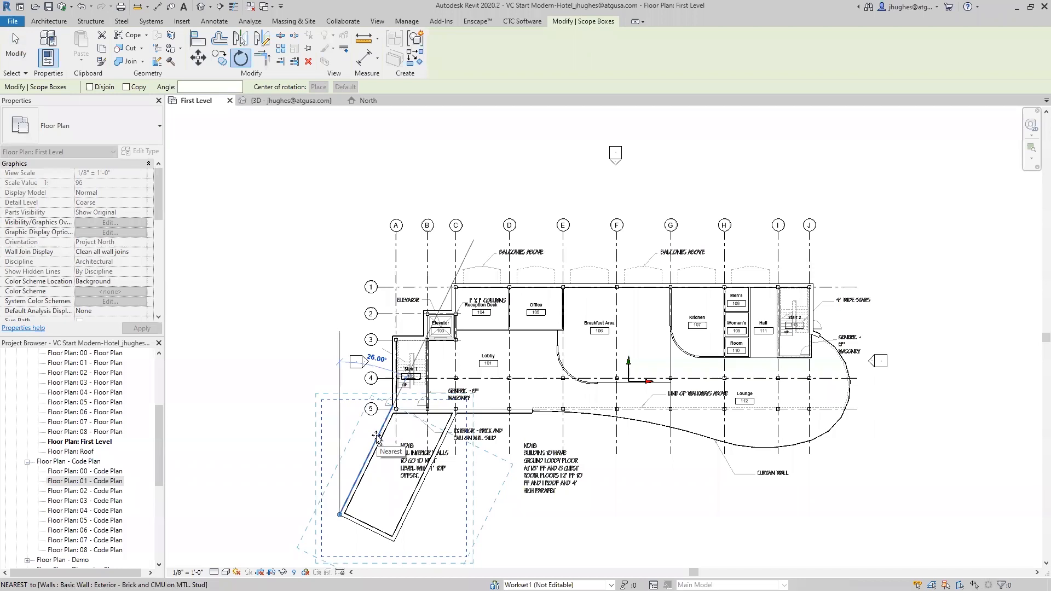
pyautogui.click(377, 436)
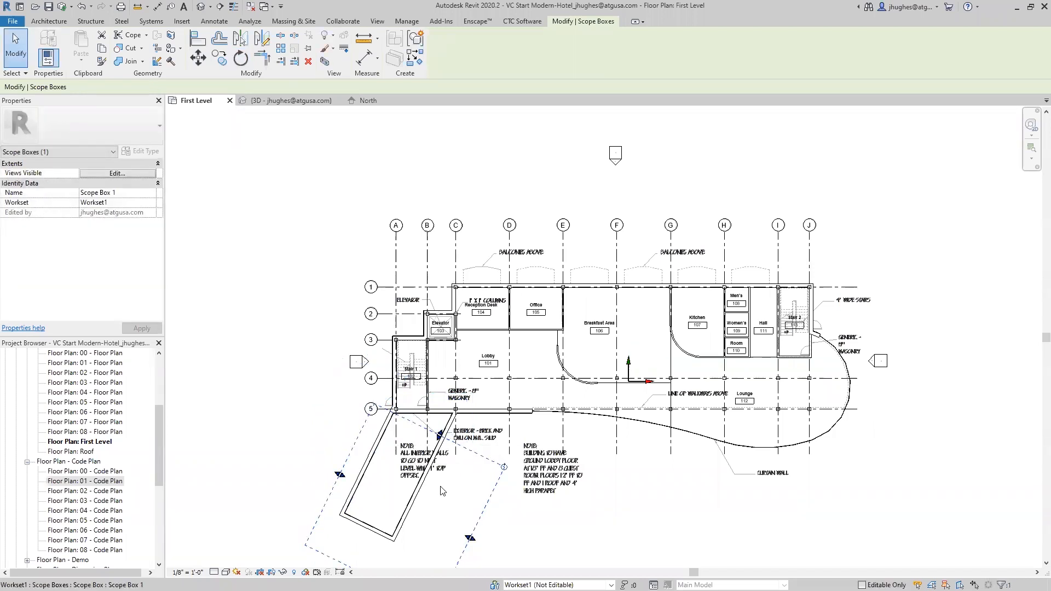
# Resize the rotated scope box to fit closely around the angled wing and overlap the main building's edge at grid 5.
pyautogui.moveTo(442, 491); pyautogui.dragTo(477, 450, button='middle')
pyautogui.moveTo(381, 442); pyautogui.dragTo(388, 447)
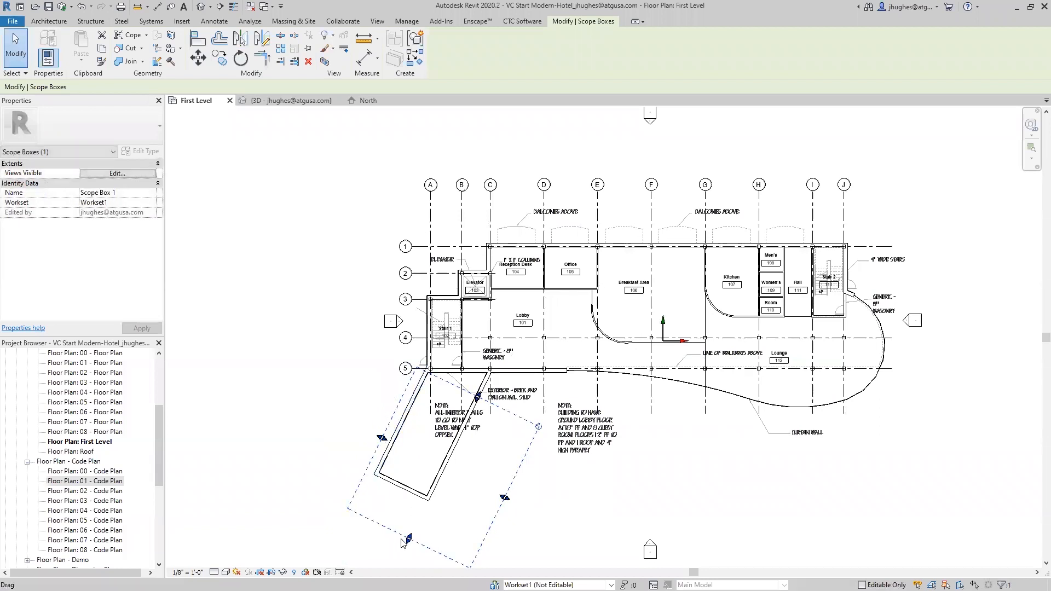
pyautogui.moveTo(409, 539); pyautogui.dragTo(419, 513)
pyautogui.moveTo(507, 484); pyautogui.dragTo(450, 461)
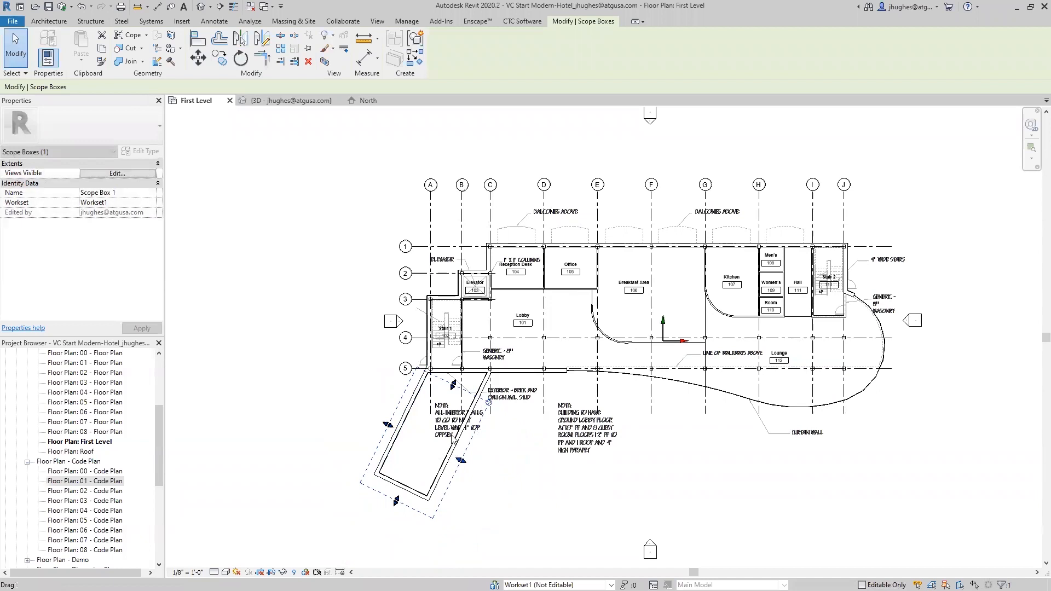
pyautogui.moveTo(452, 387); pyautogui.dragTo(472, 356)
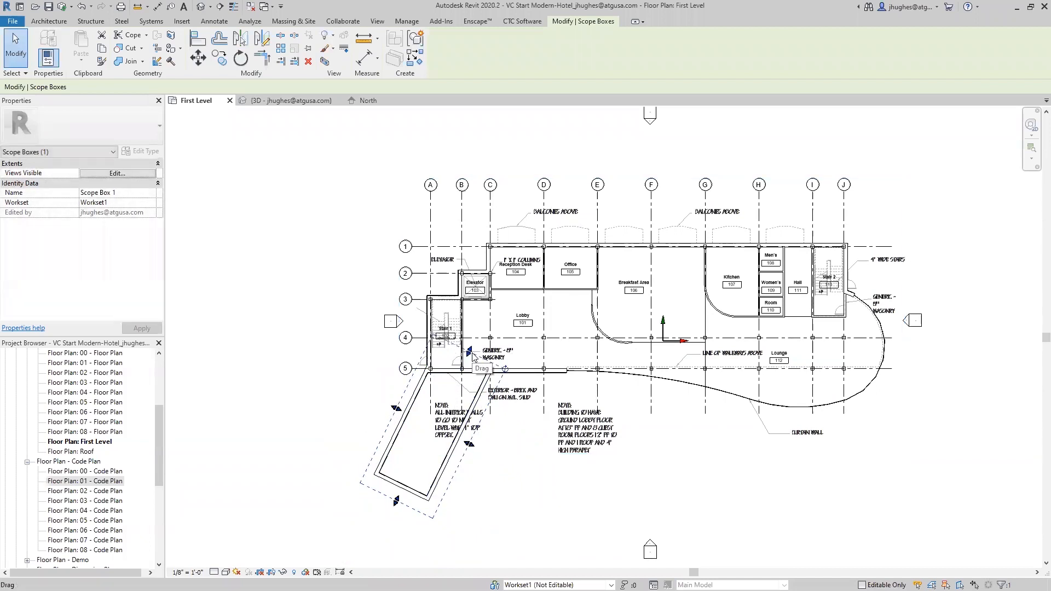
pyautogui.click(307, 258)
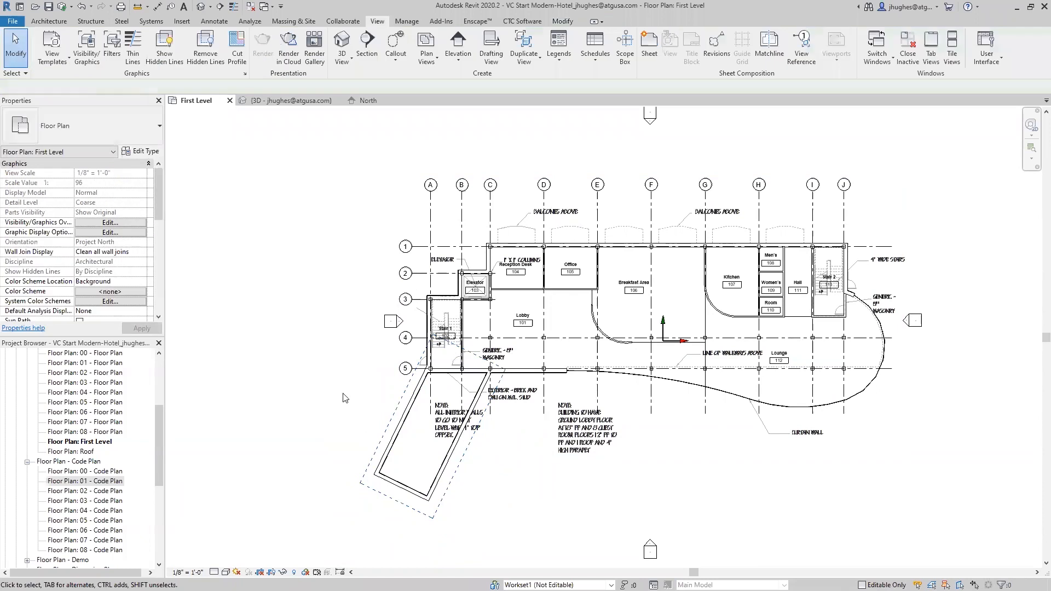
# Rename the angled wing's scope box as Area A.
pyautogui.click(472, 449)
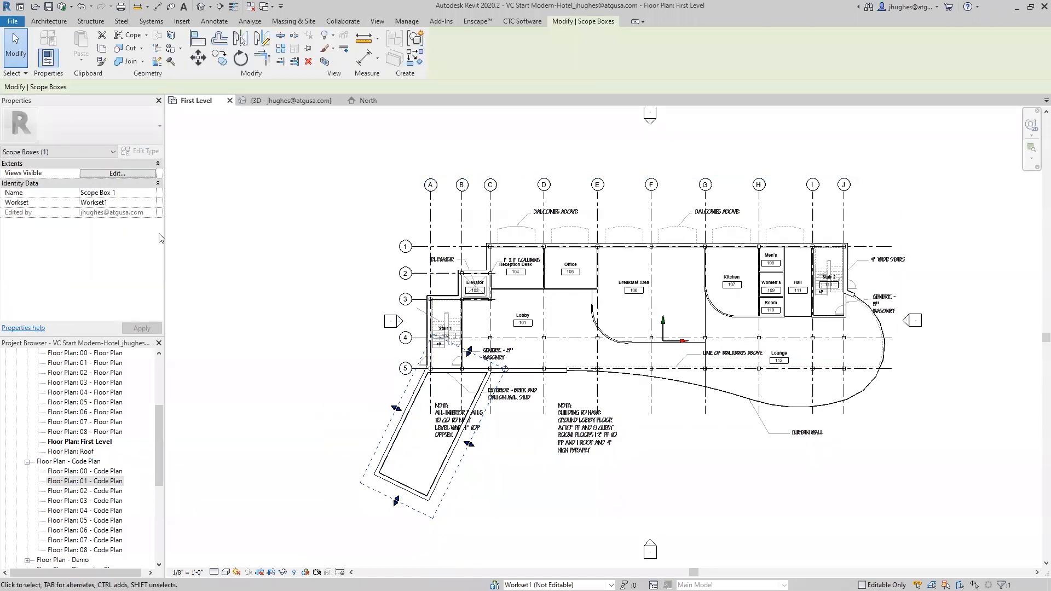
pyautogui.click(119, 194)
pyautogui.hotkey('ctrl', 'a')
pyautogui.write('Area jA')
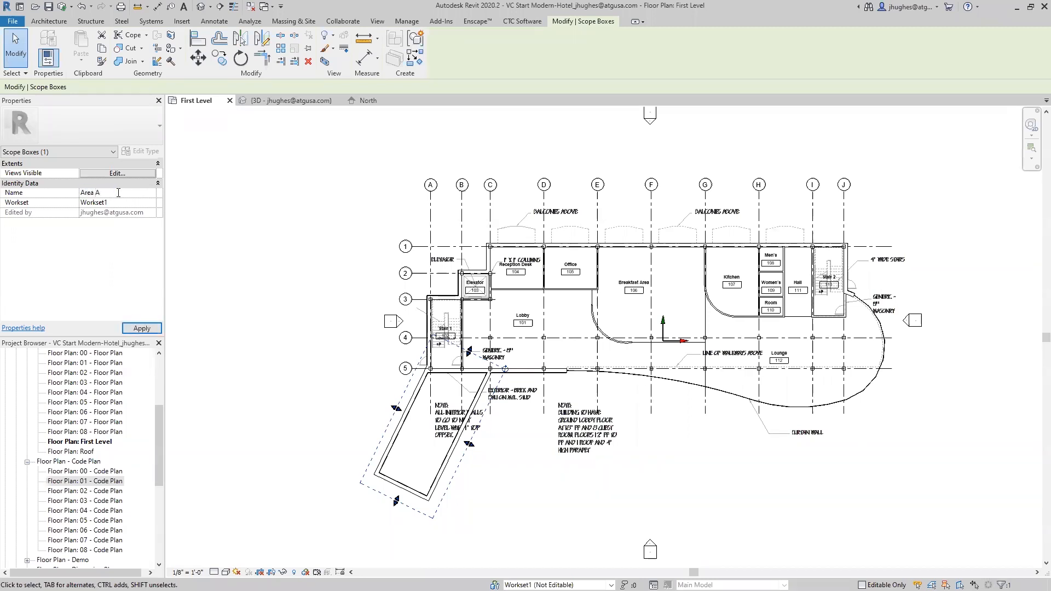
pyautogui.press('Return')
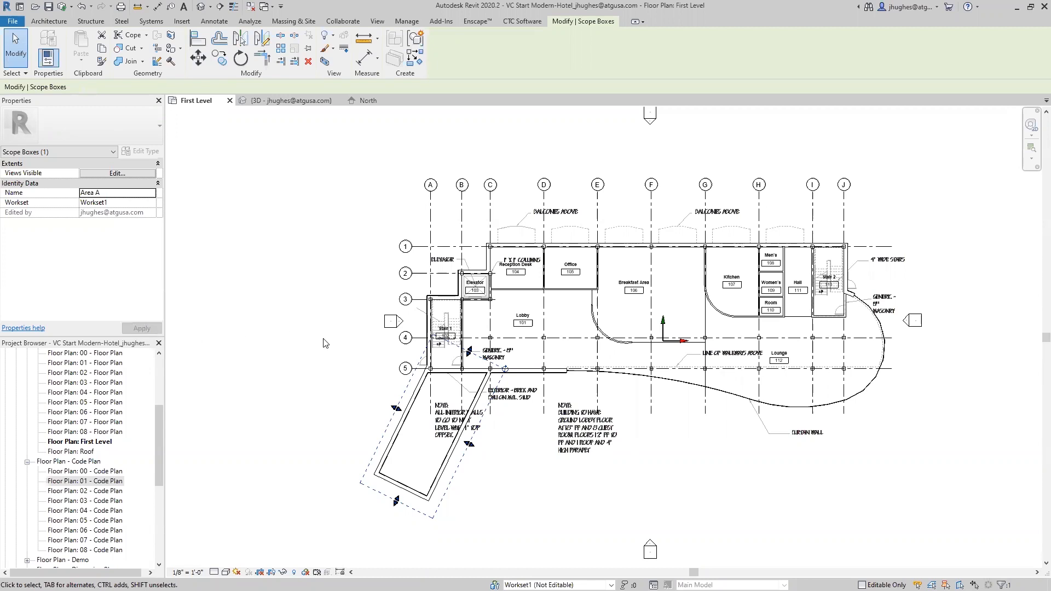
pyautogui.click(325, 343)
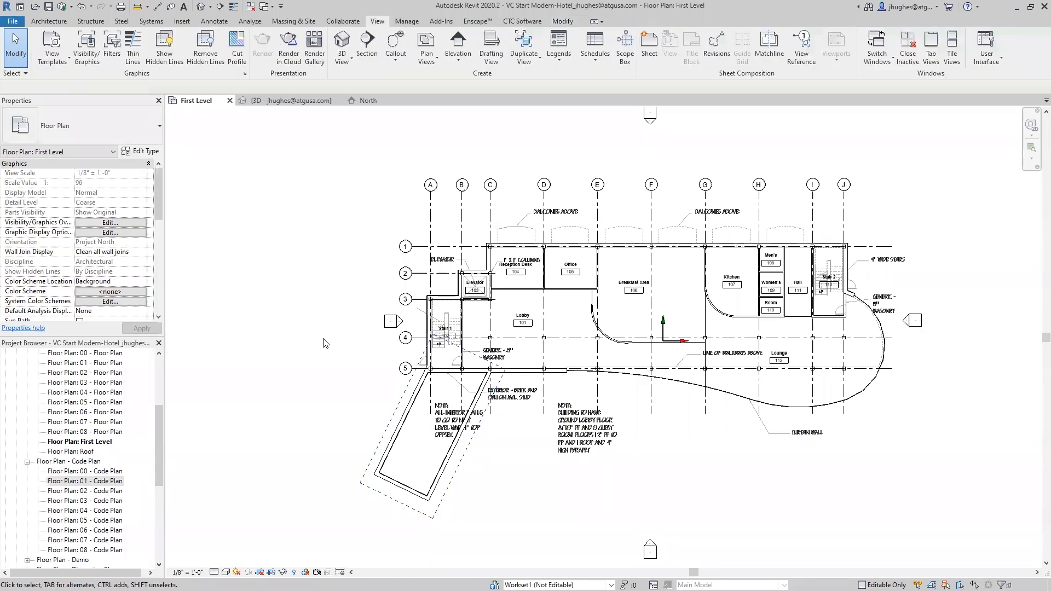
# Place a second 40' 0" high scope box over the main building from grid A to just past grid F, covering grids 1 to 5.
pyautogui.click(625, 39)
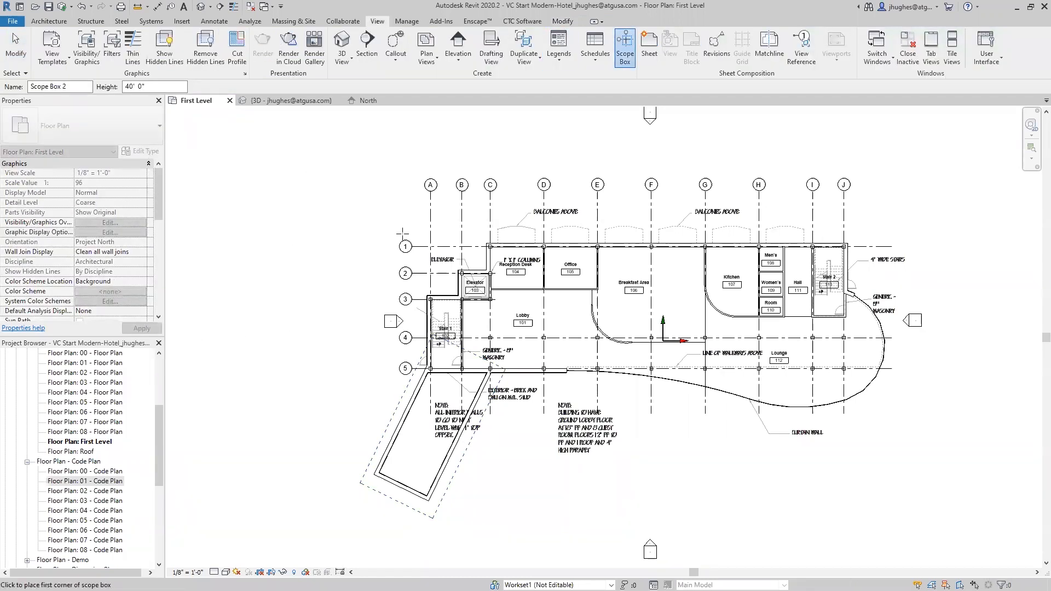
pyautogui.click(414, 209)
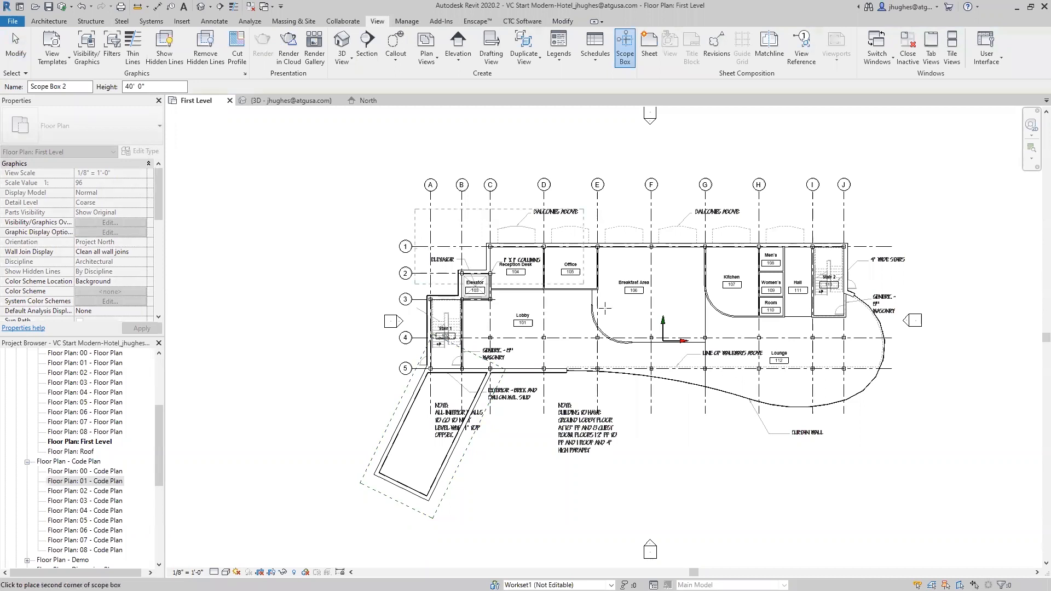
pyautogui.click(657, 387)
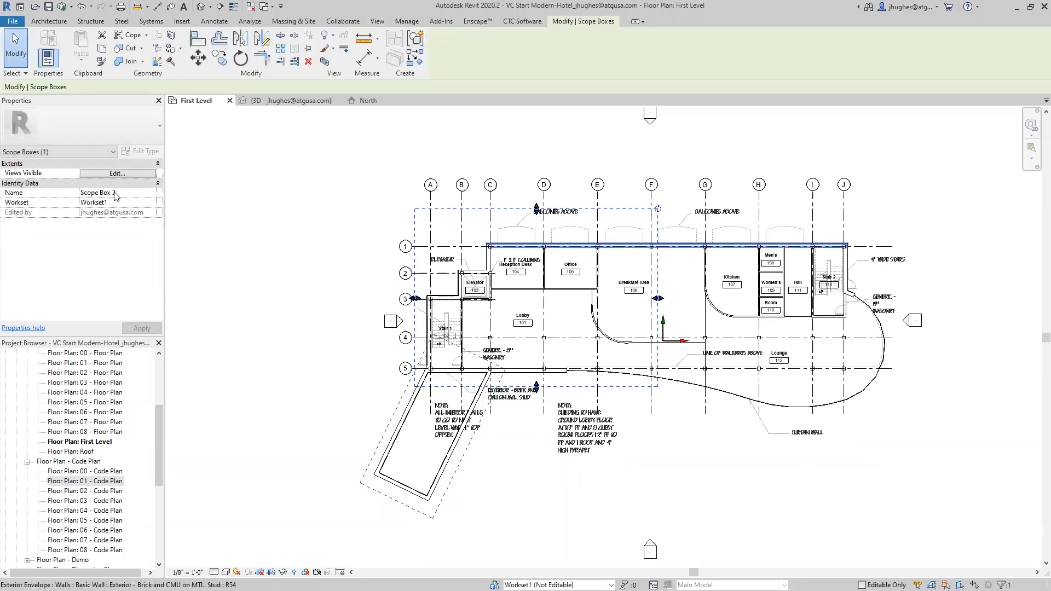
# Rename the scope box over the main building as Area B.
pyautogui.click(138, 195)
pyautogui.write('Area B')
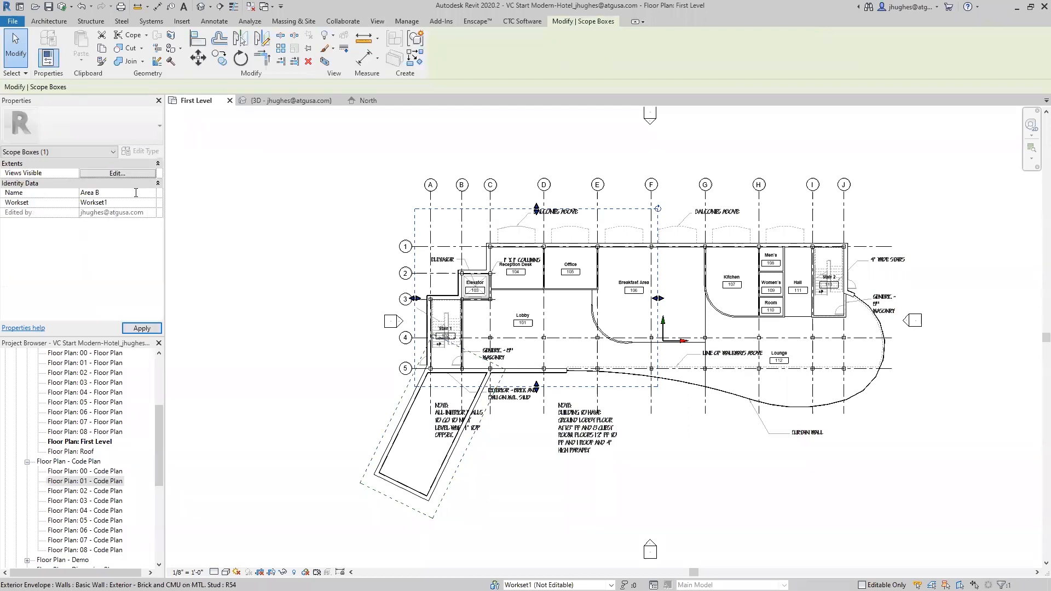
pyautogui.click(151, 330)
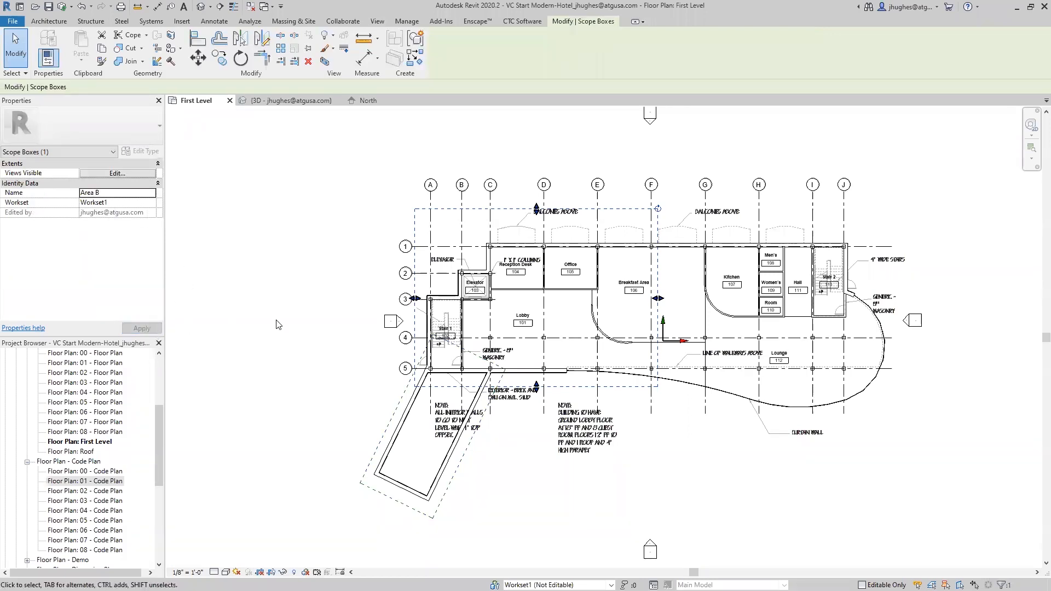
pyautogui.click(319, 311)
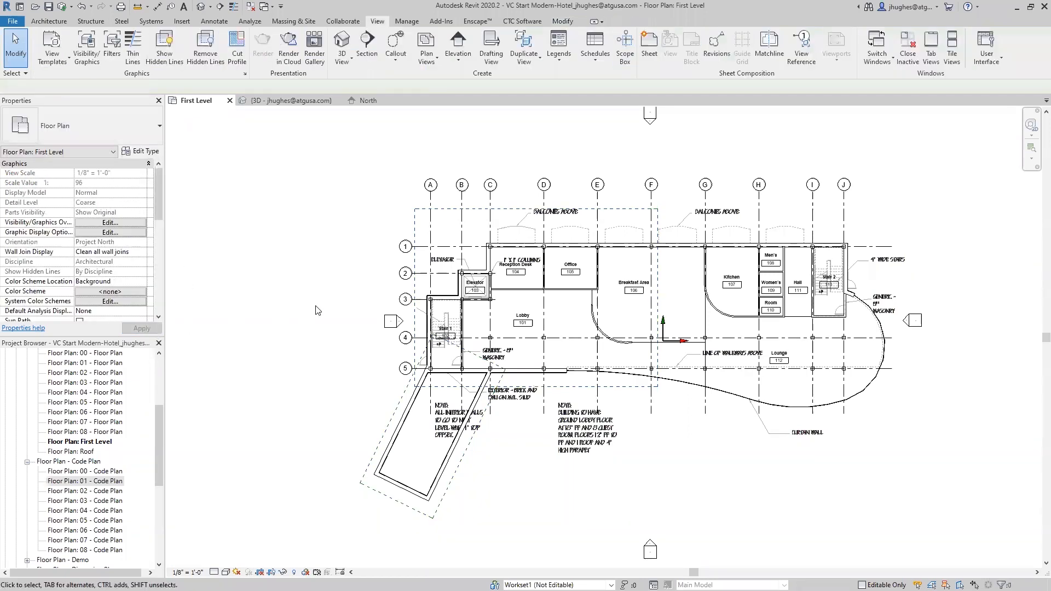
# Copy the Area B scope box across the plan so the copy starts at about grid F and slightly overlaps Area B.
pyautogui.click(523, 208)
pyautogui.press('c')
pyautogui.press('o')
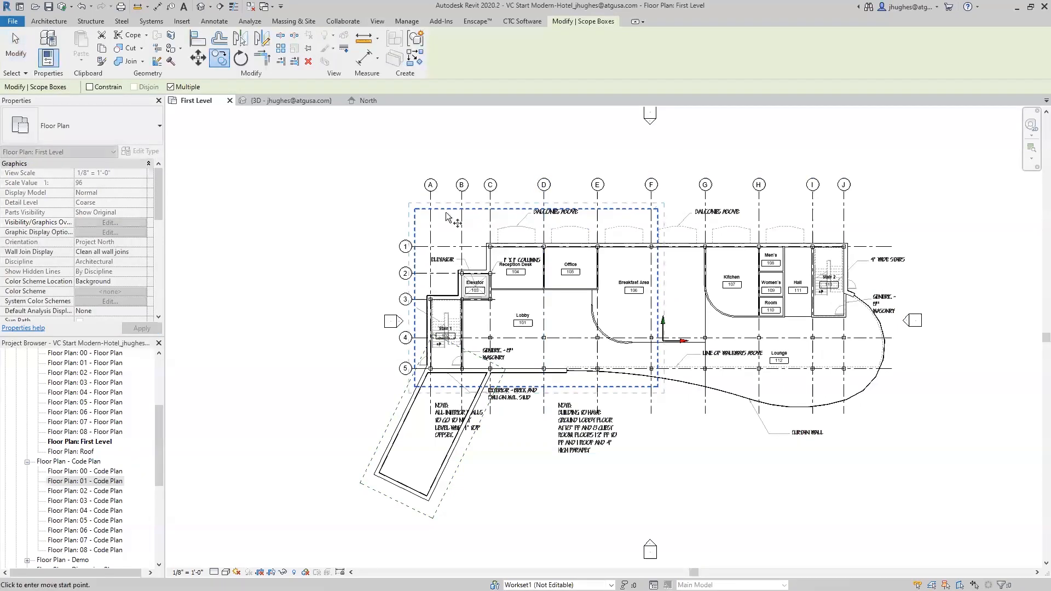
pyautogui.click(415, 209)
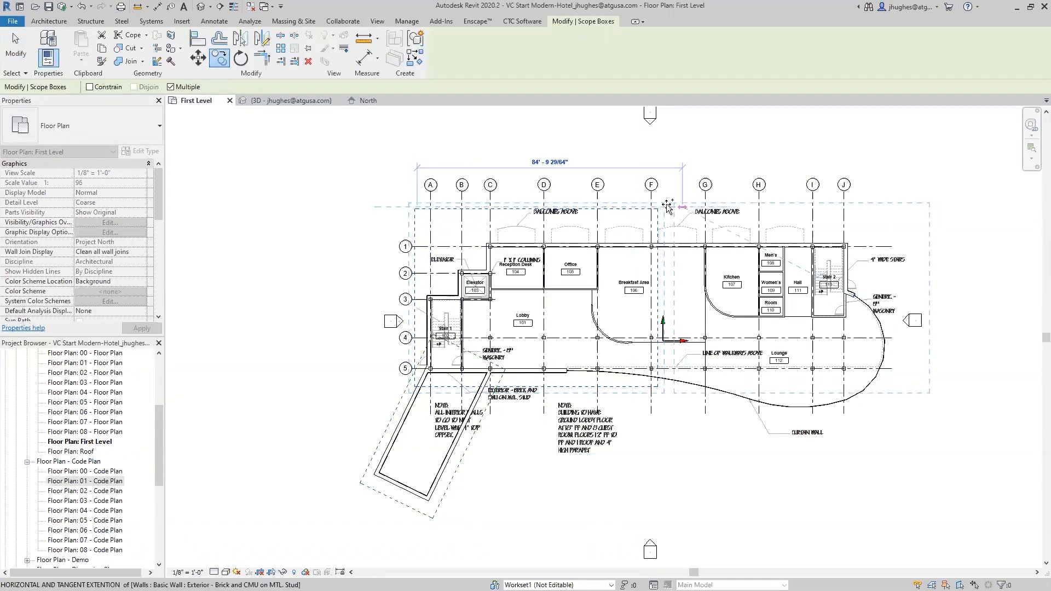
pyautogui.click(652, 209)
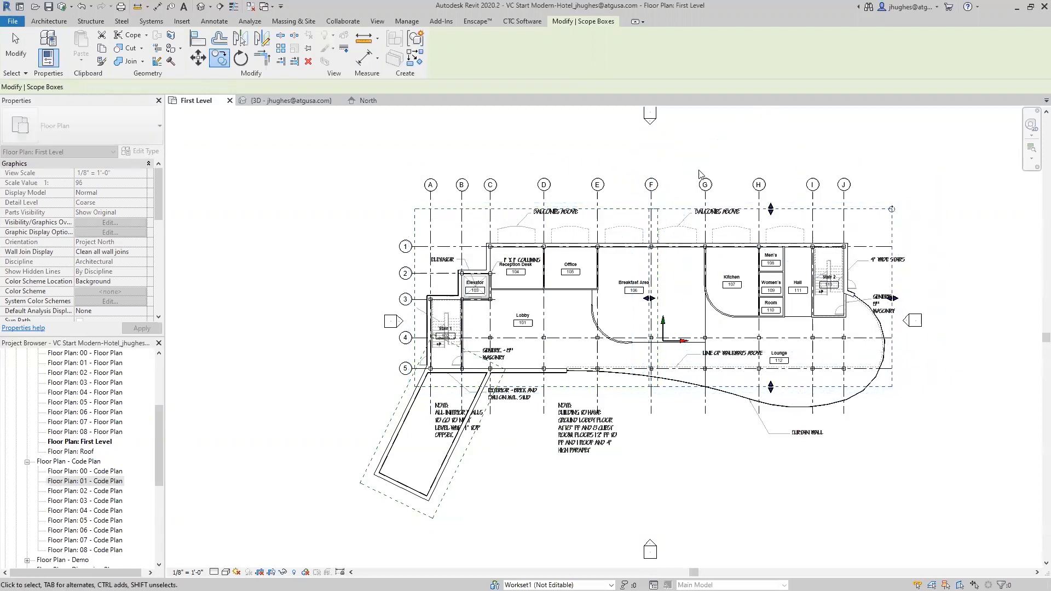
pyautogui.press('Escape')
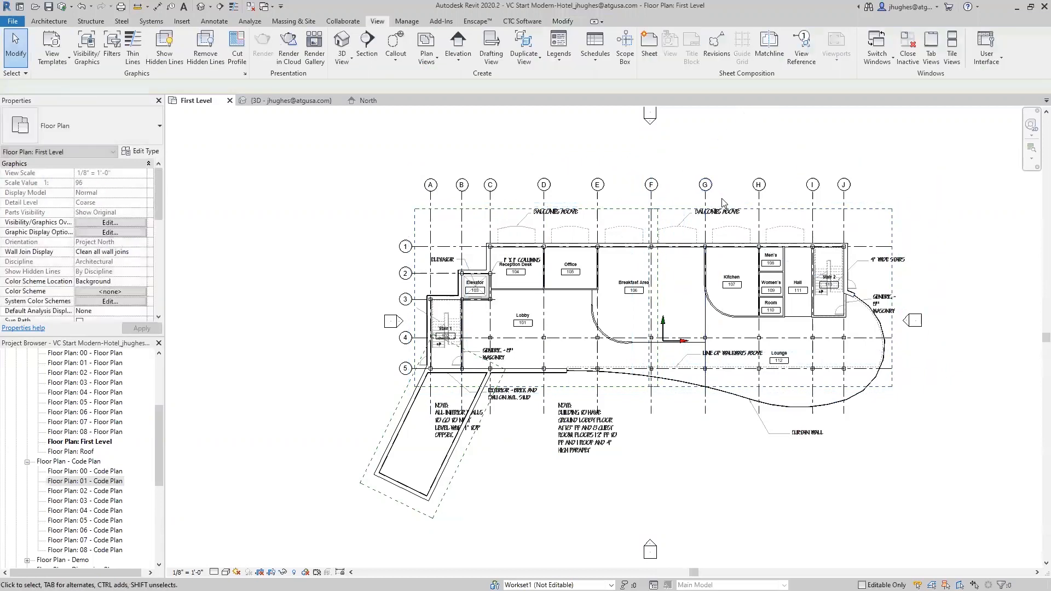
# Extend the lower edge of the copied scope box on the plan until it encloses the lounge's curved curtain wall.
pyautogui.click(774, 388)
pyautogui.moveTo(771, 389); pyautogui.dragTo(771, 427)
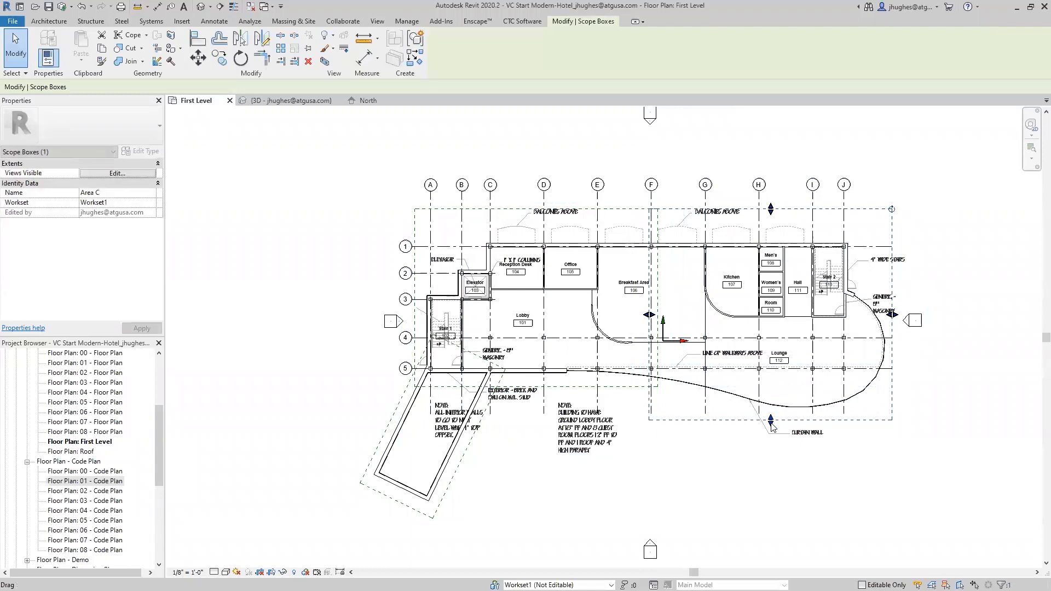
pyautogui.press('Escape')
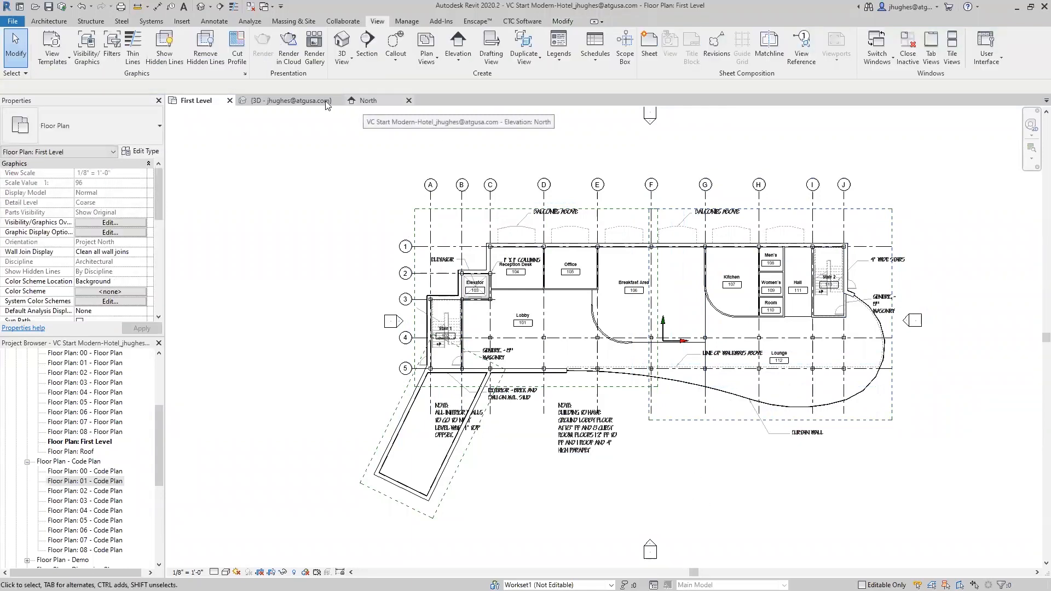
# In the 3D view, stretch the Area A, Area B and Area C scope boxes upward until they cover the building's full height.
pyautogui.click(306, 103)
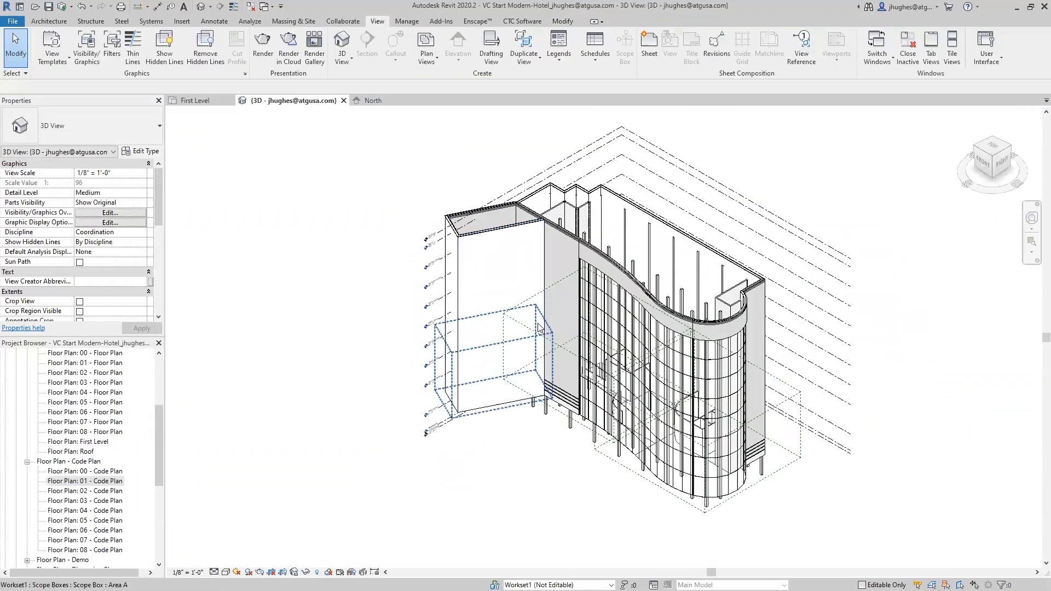
pyautogui.click(512, 357)
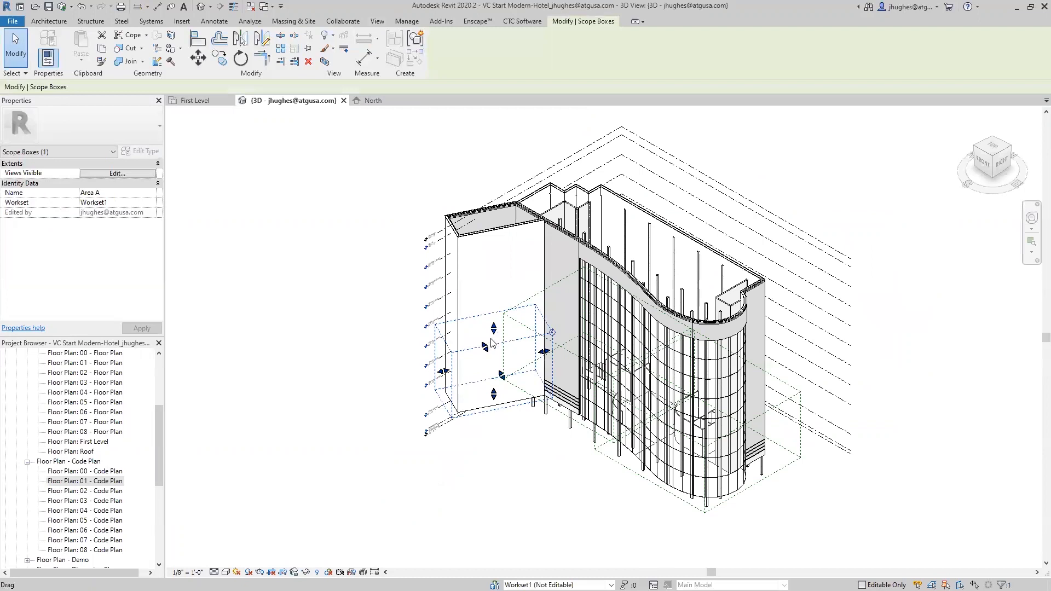
pyautogui.moveTo(493, 329); pyautogui.dragTo(495, 197)
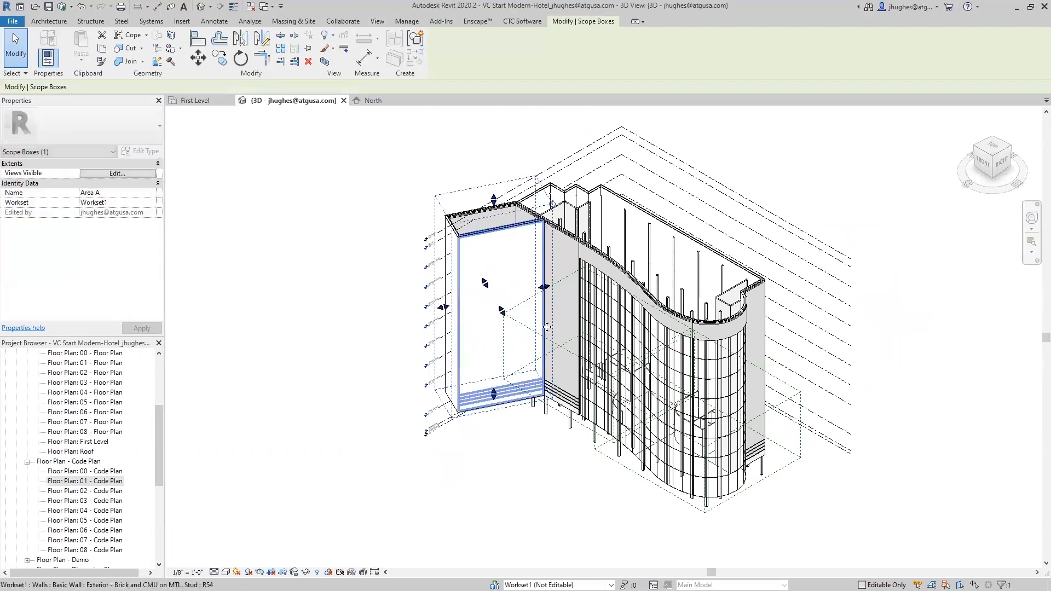
pyautogui.click(566, 343)
pyautogui.moveTo(599, 321); pyautogui.dragTo(584, 200)
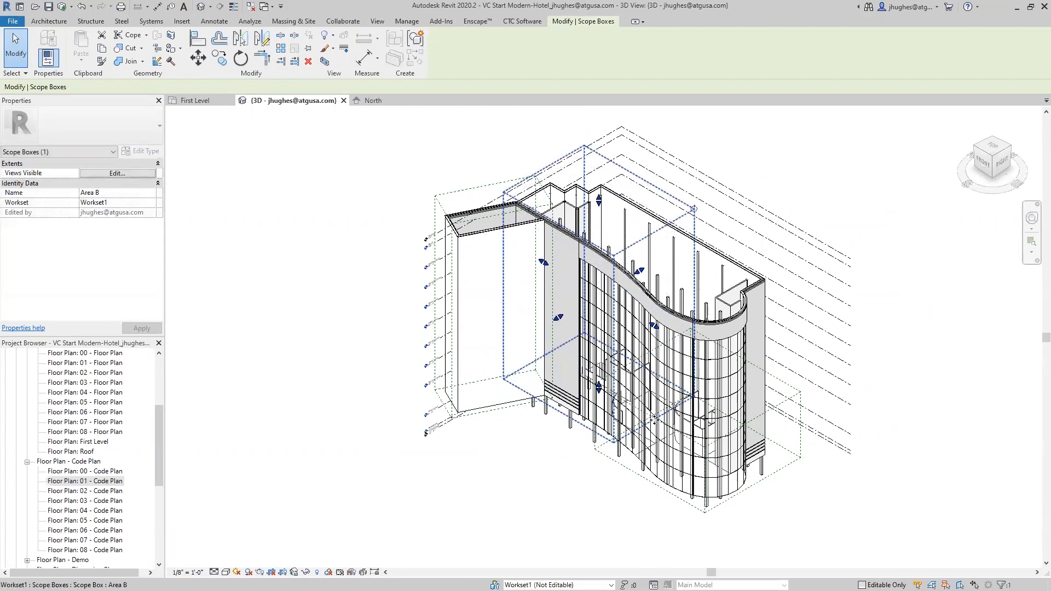
pyautogui.click(622, 465)
pyautogui.moveTo(697, 387); pyautogui.dragTo(679, 272)
pyautogui.click(952, 234)
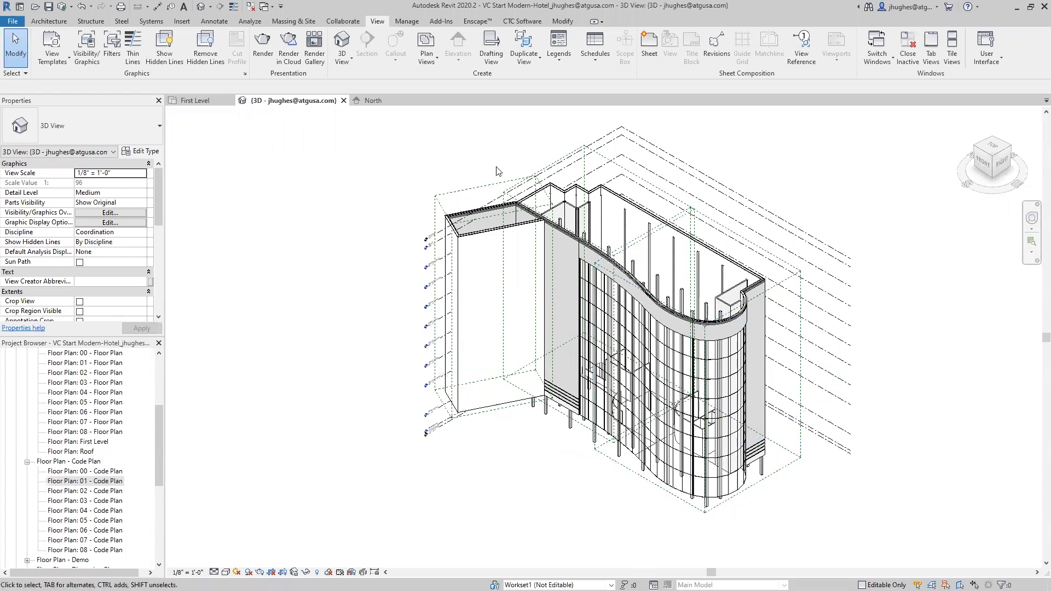
# Close the North elevation and the 3D view, leaving only the First Level plan open.
pyautogui.click(373, 100)
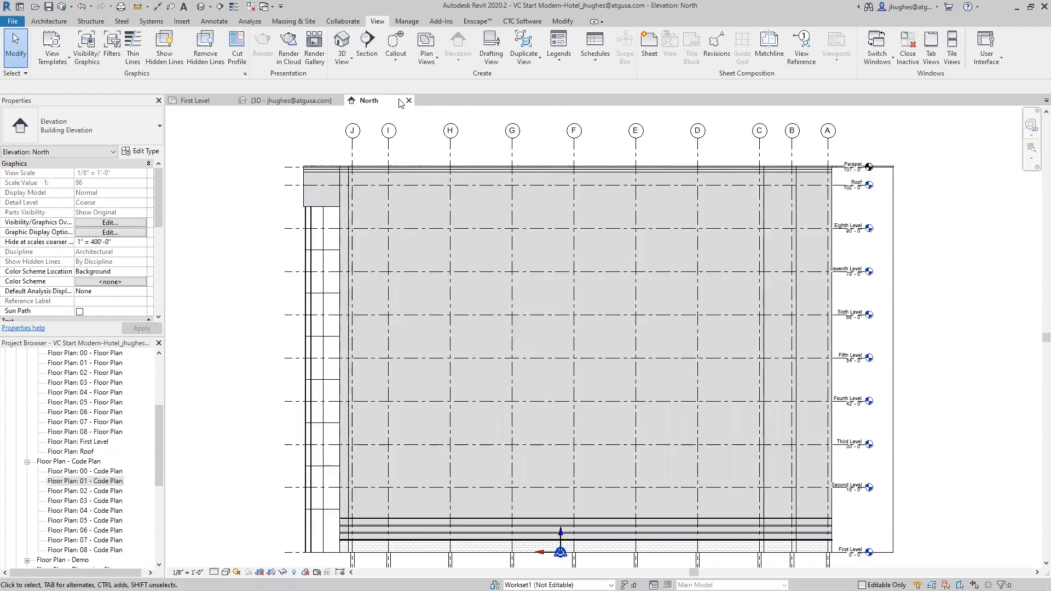
pyautogui.click(409, 101)
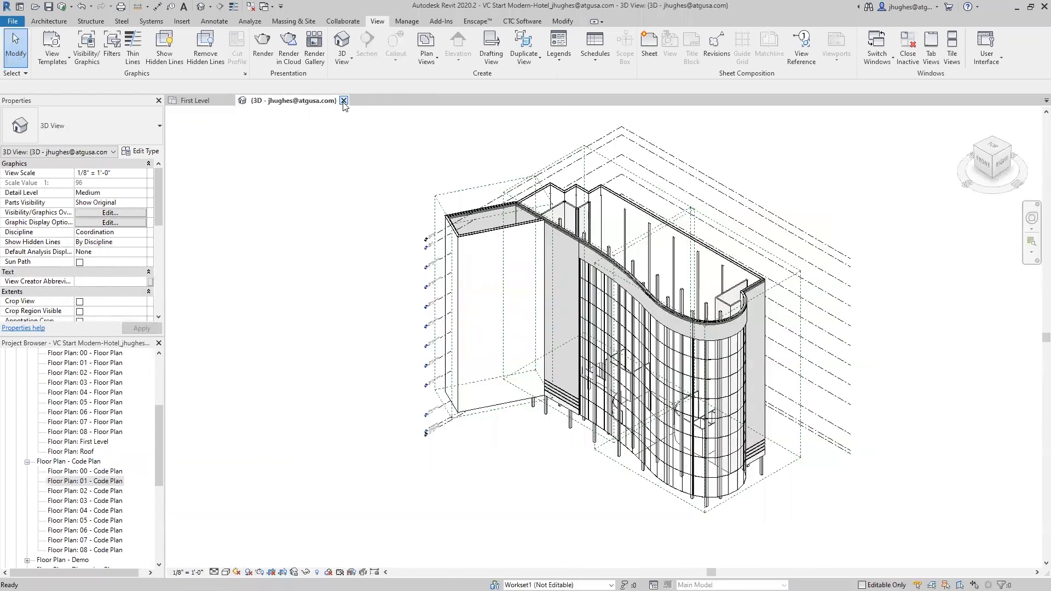
pyautogui.click(344, 101)
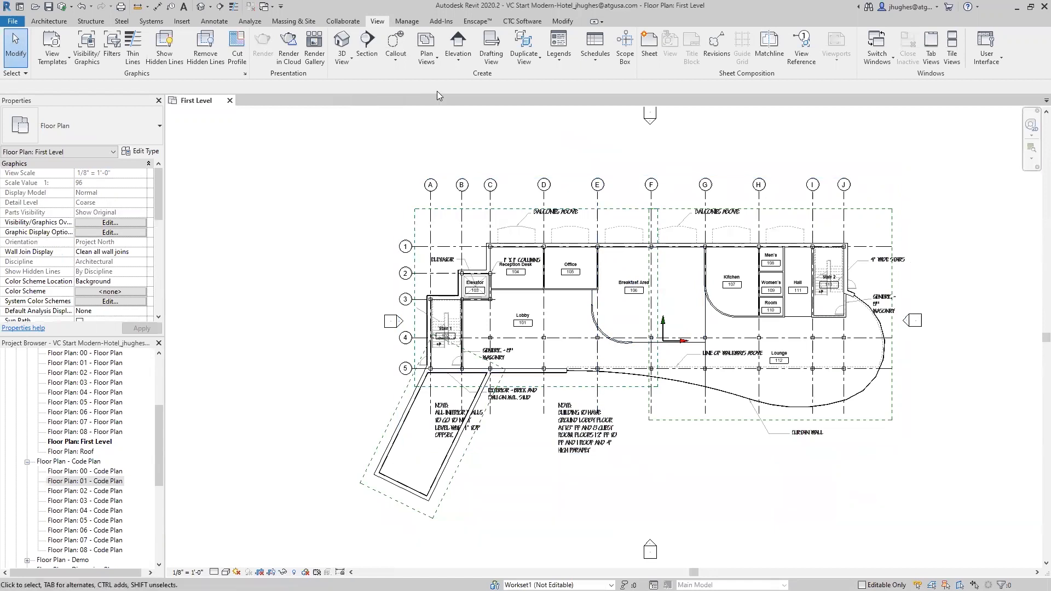
# Open View Creator over the First Level plan and show its dependent view settings.
pyautogui.click(522, 21)
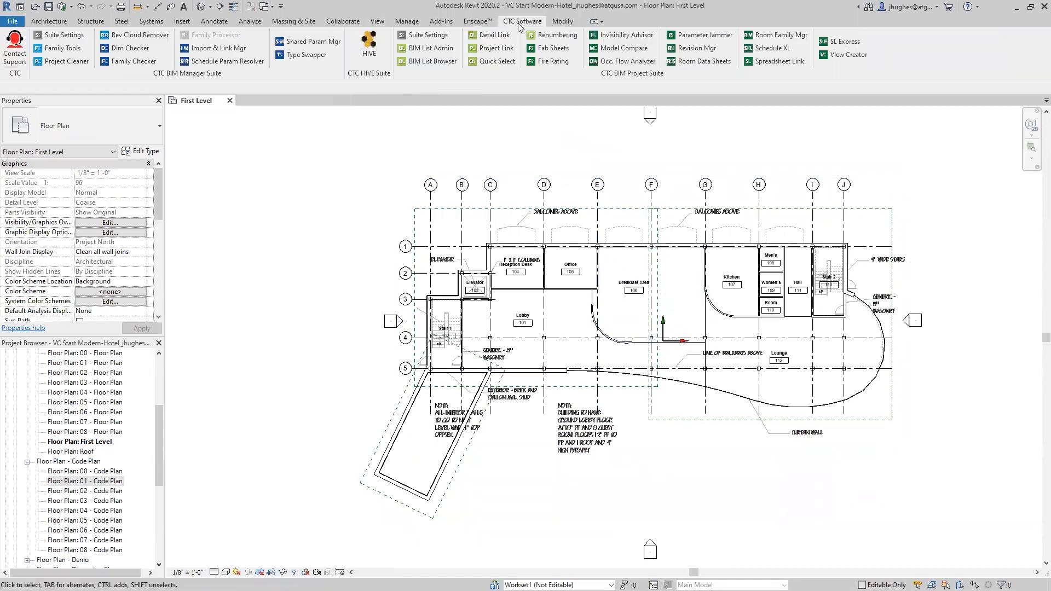
pyautogui.click(863, 58)
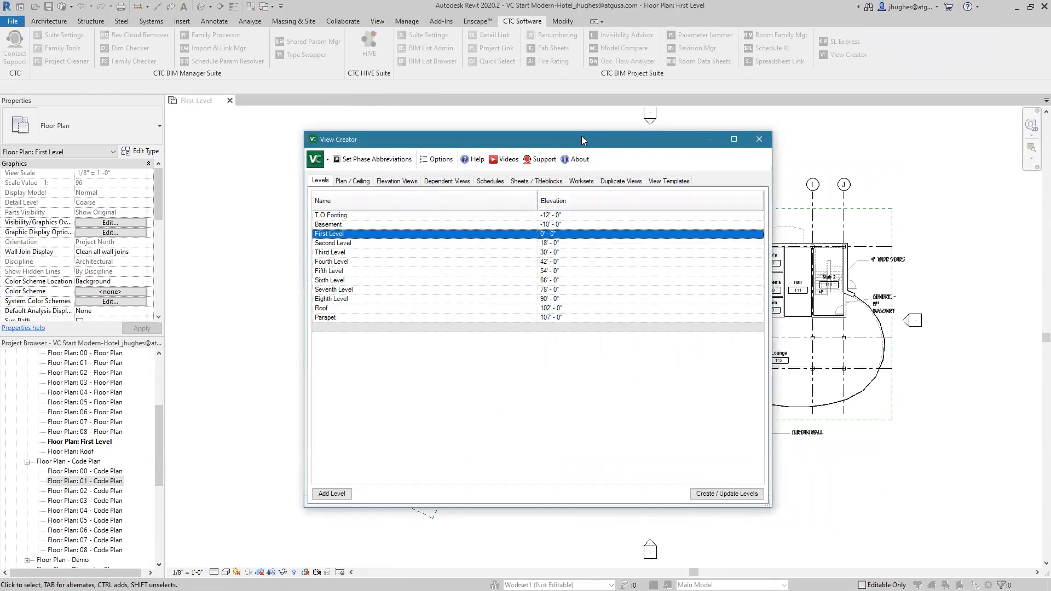
pyautogui.moveTo(587, 143); pyautogui.dragTo(819, 470)
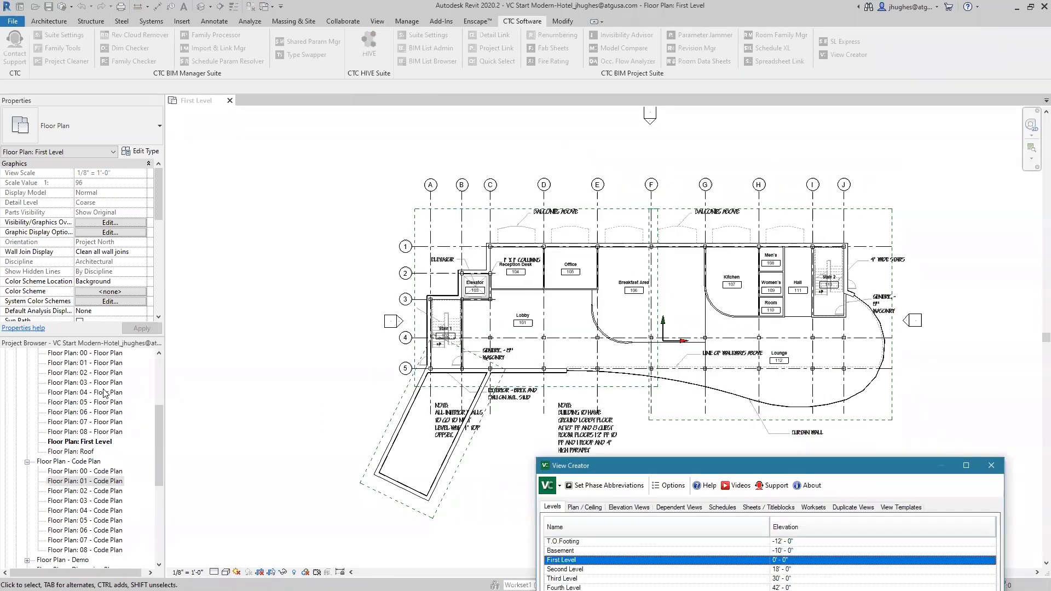
pyautogui.click(93, 373)
pyautogui.moveTo(684, 461); pyautogui.dragTo(618, 156)
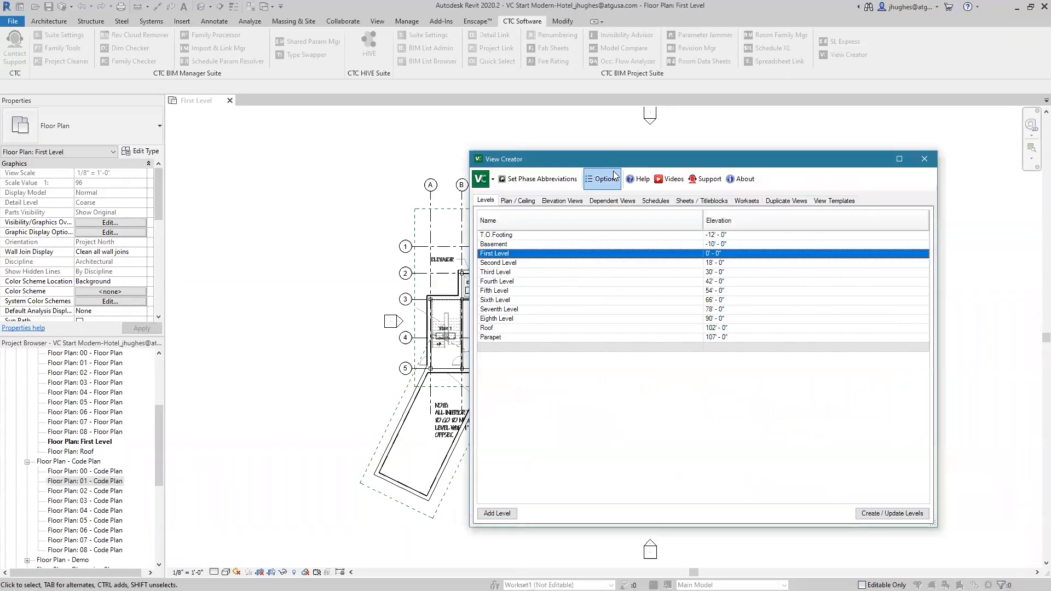
pyautogui.click(607, 202)
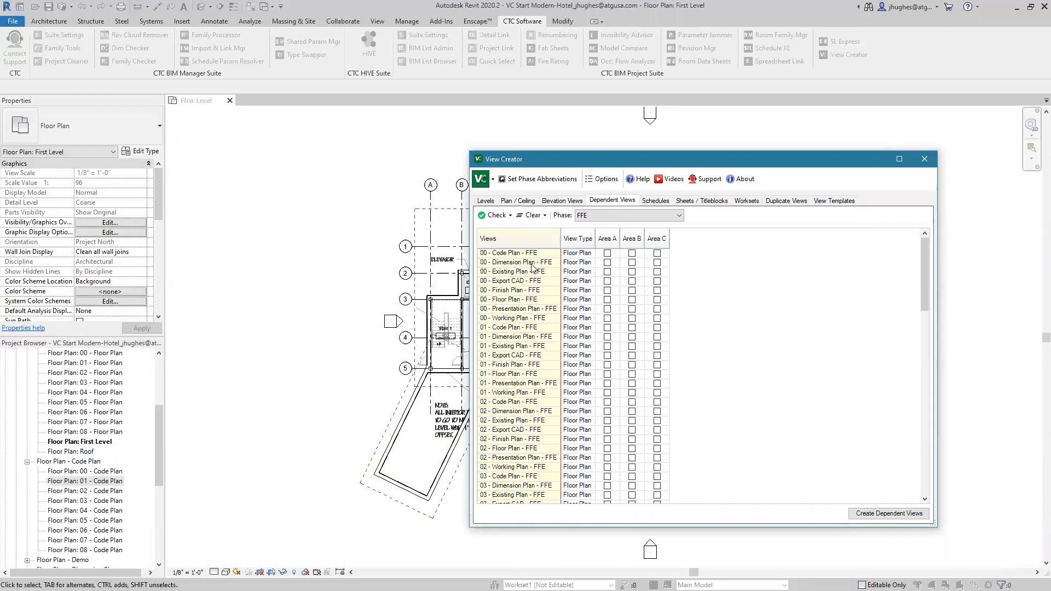
# Look through the FFE views listed for dependents and switch the phase to New Construction.
pyautogui.click(529, 300)
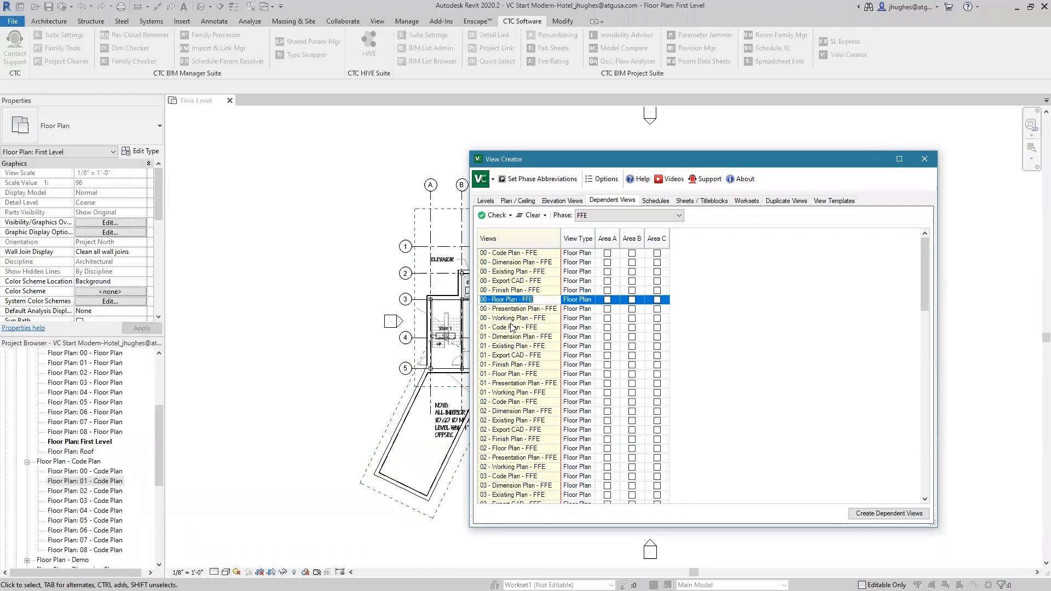
pyautogui.click(515, 375)
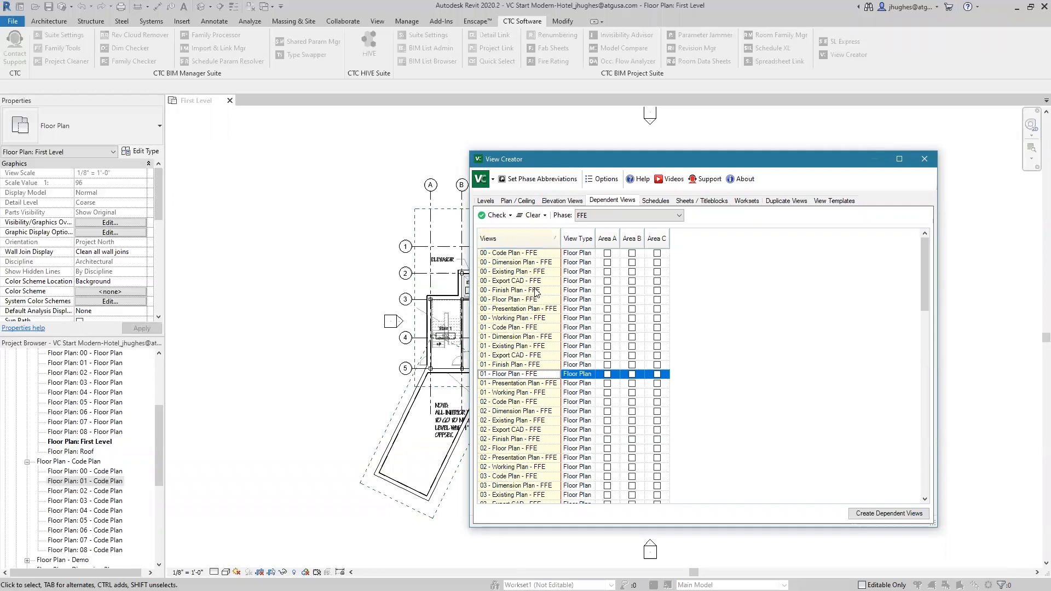
pyautogui.scroll(-15, 536, 293)
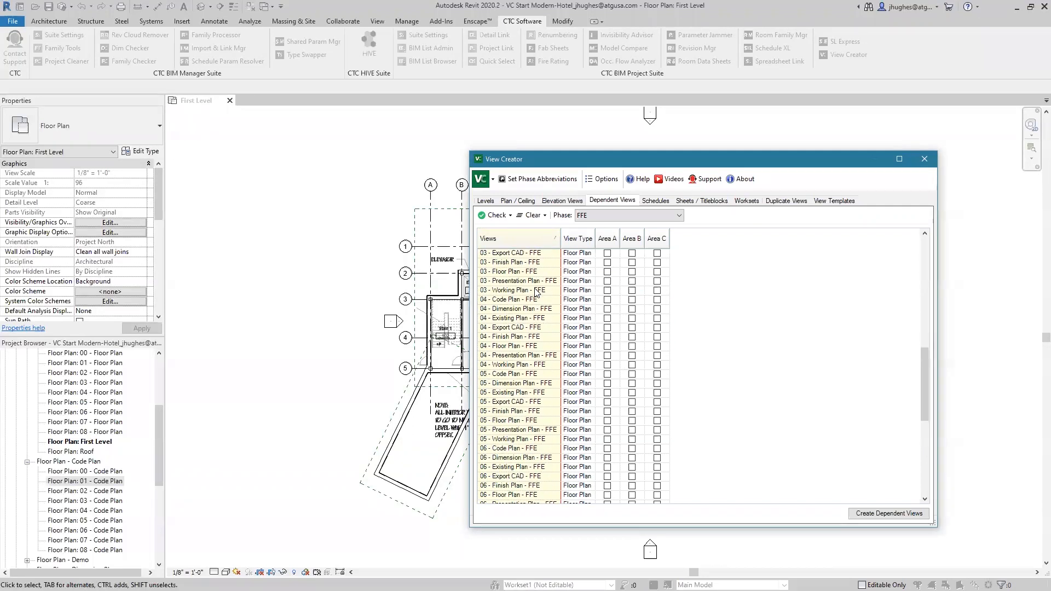
pyautogui.scroll(15, 535, 292)
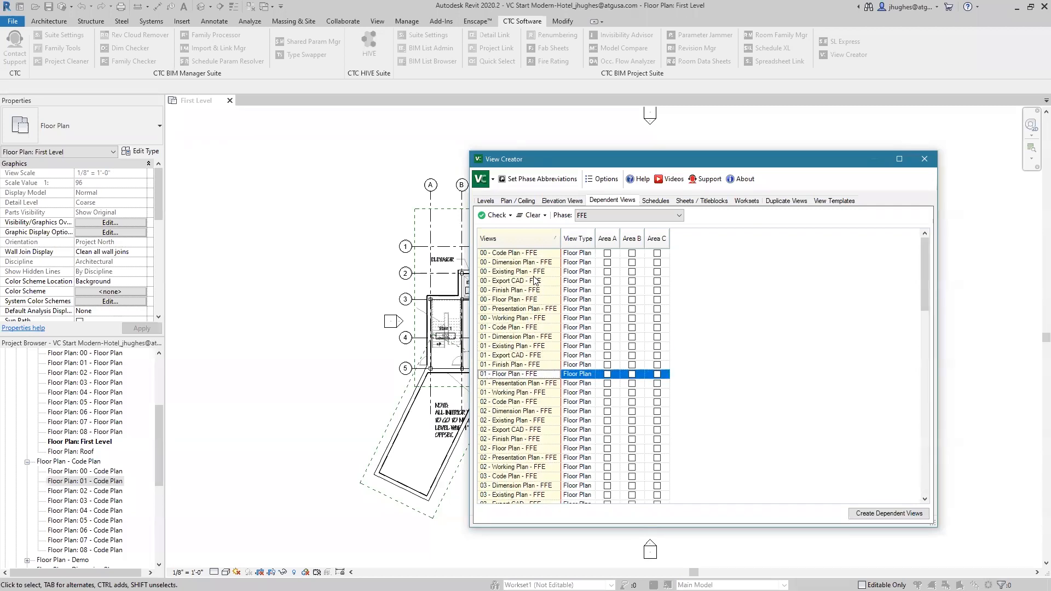
pyautogui.click(612, 217)
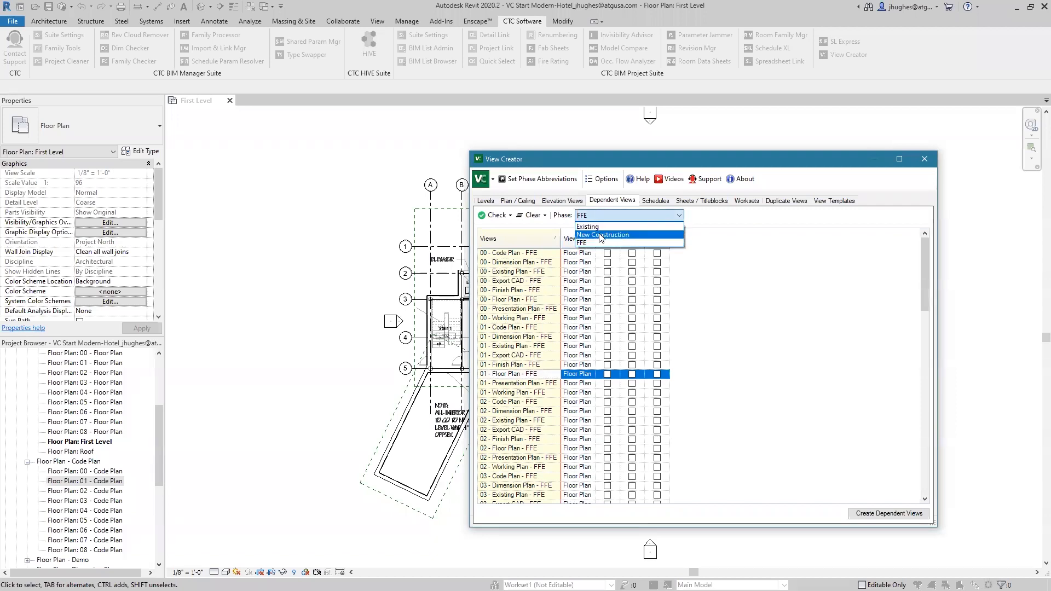
pyautogui.click(604, 235)
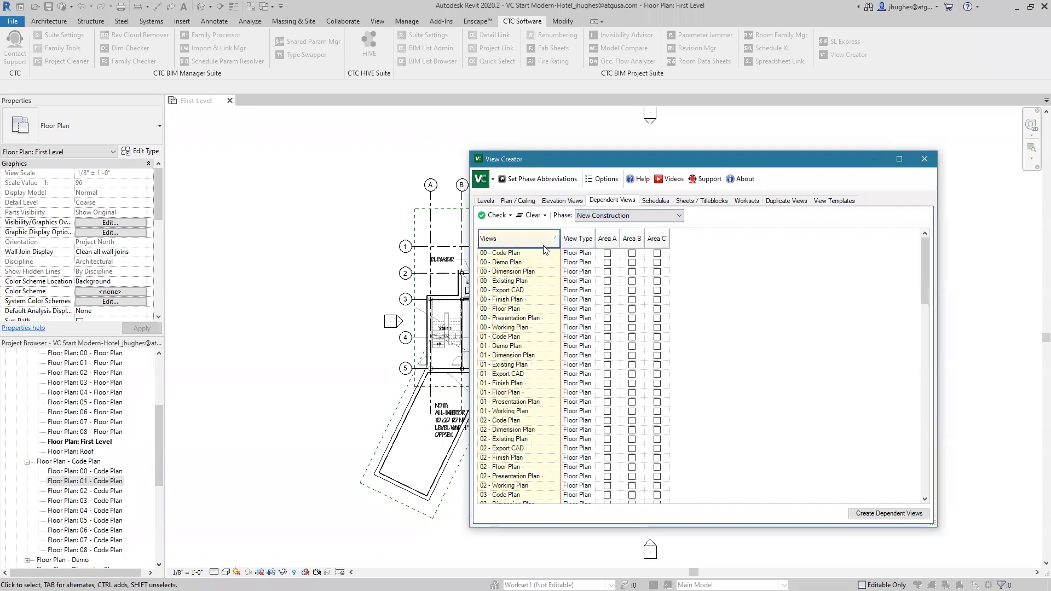
# Select the 00 - Floor Plan, 01 - Floor Plan, 02 - Finish Plan and 03 - Floor Plan views in the dependent views list.
pyautogui.doubleClick(527, 307)
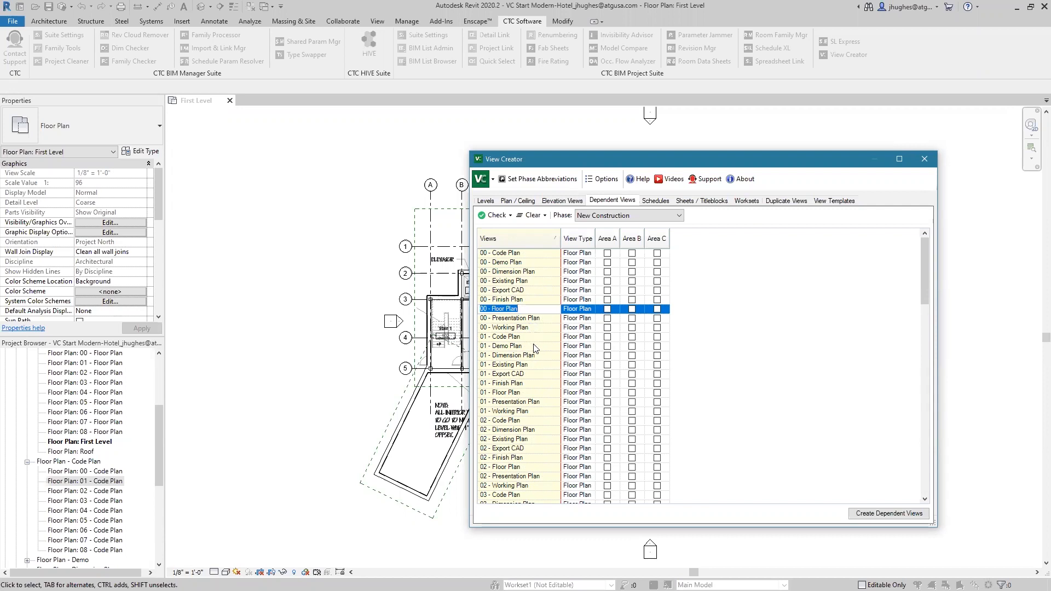
pyautogui.click(530, 393)
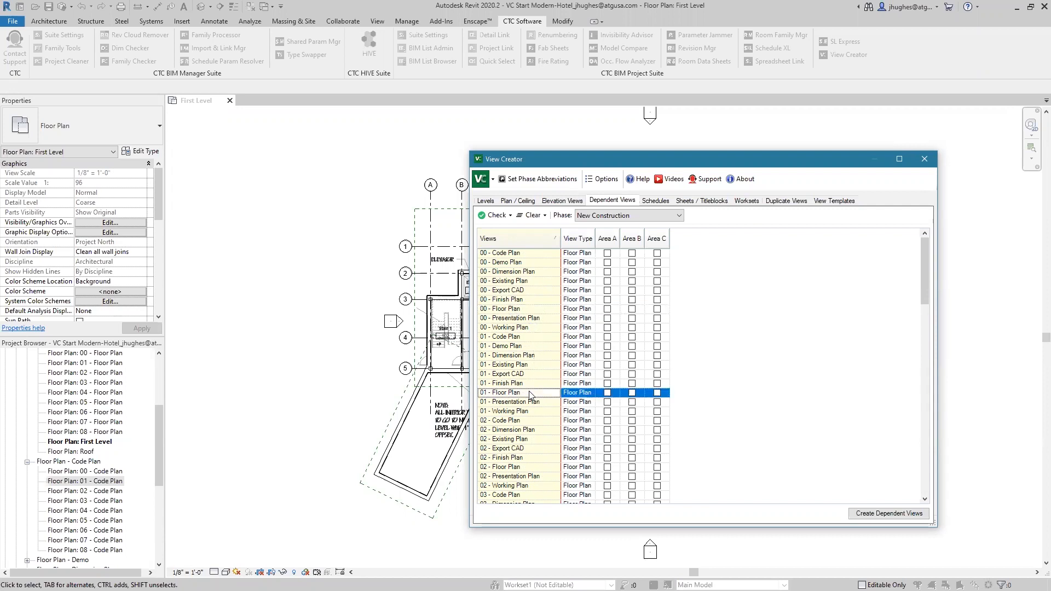
pyautogui.click(545, 310)
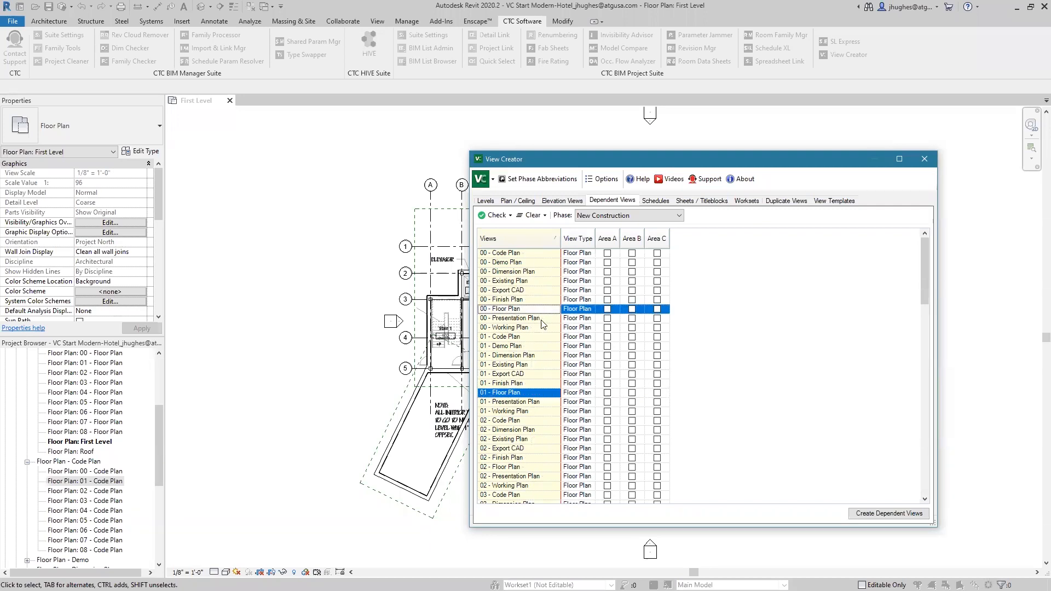
pyautogui.click(526, 459)
pyautogui.scroll(-5, 535, 458)
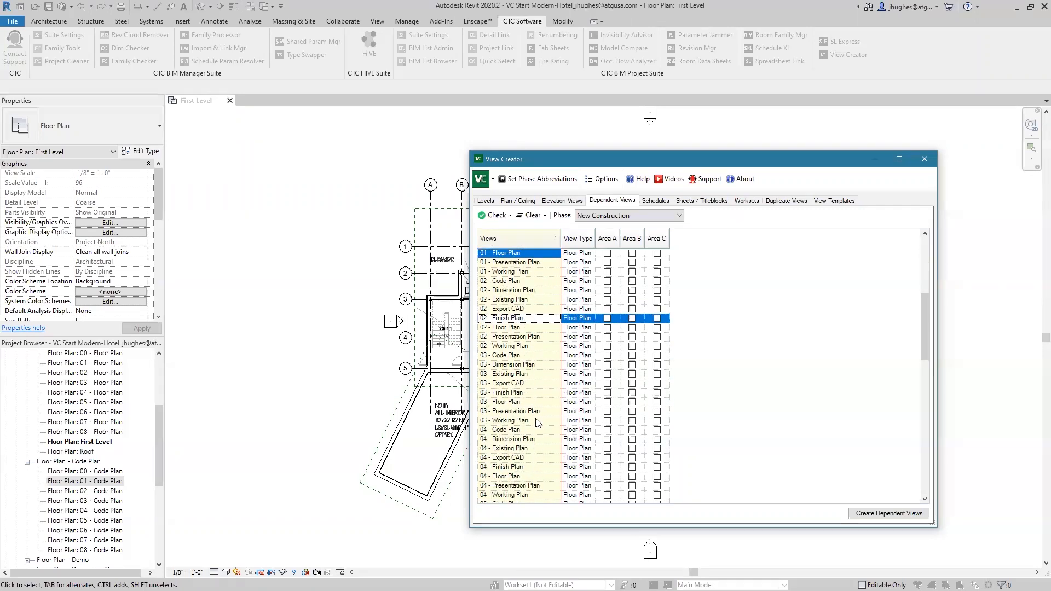
pyautogui.keyDown('ctrl'); pyautogui.click(536, 403); pyautogui.keyUp('ctrl')
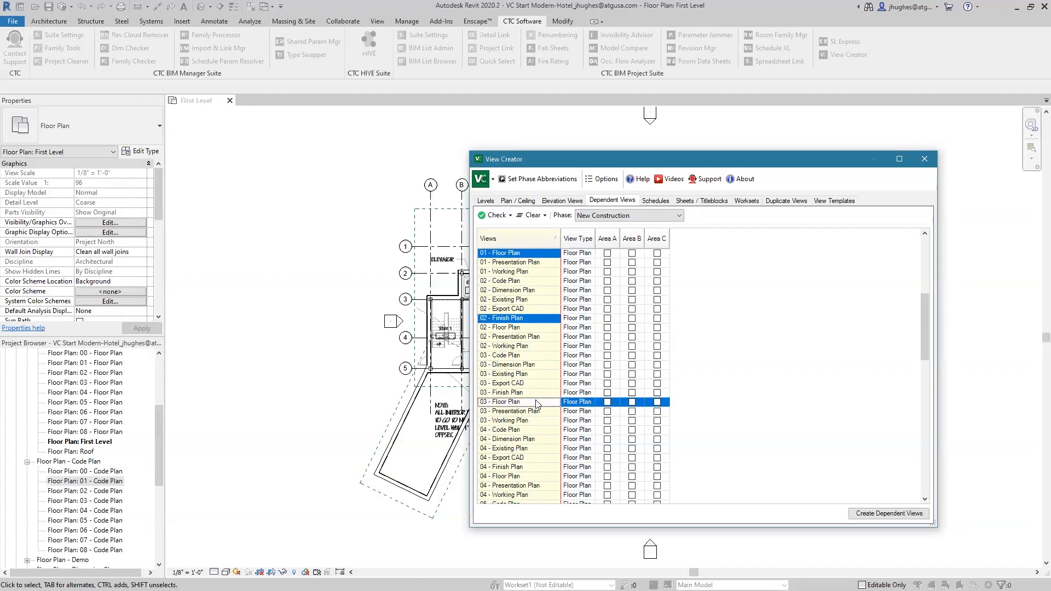
# Add the 04, 05, 06, 07 and 08 - Floor Plan views to the current selection.
pyautogui.scroll(-4, 536, 404)
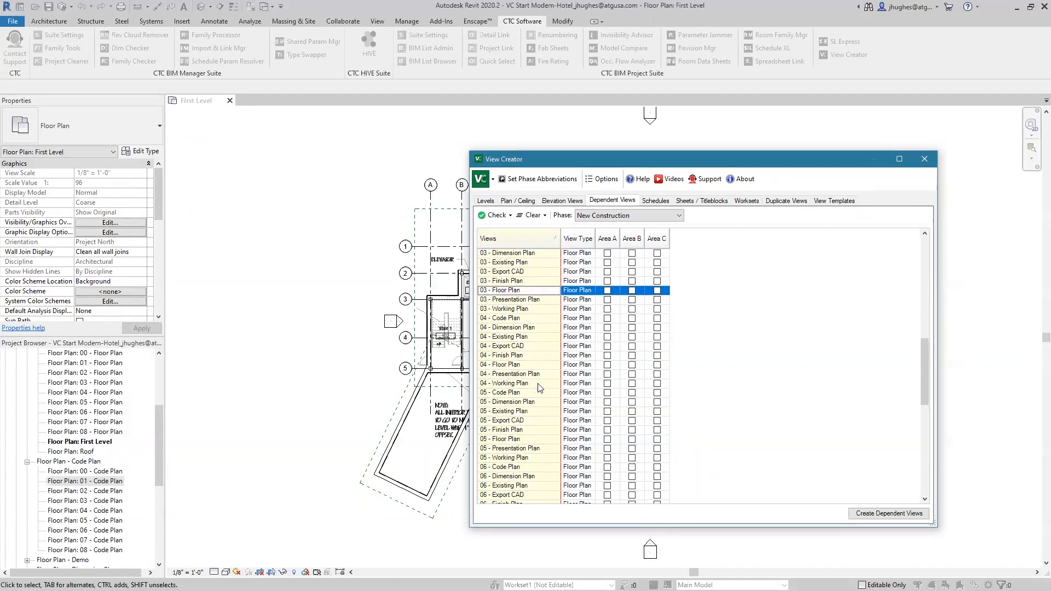
pyautogui.keyDown('ctrl'); pyautogui.click(535, 365); pyautogui.keyUp('ctrl')
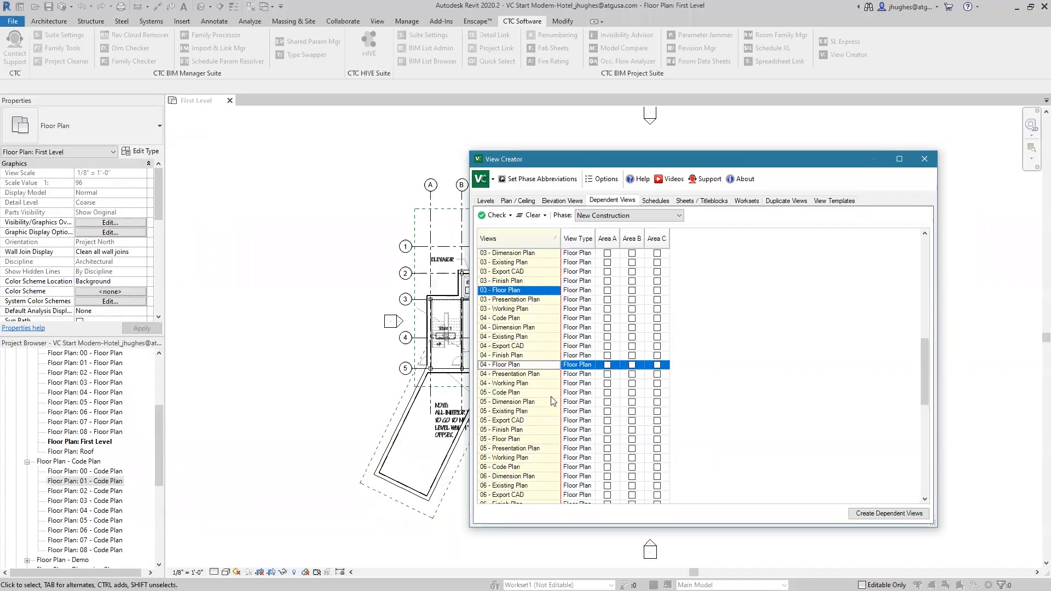
pyautogui.keyDown('ctrl'); pyautogui.click(544, 439); pyautogui.keyUp('ctrl')
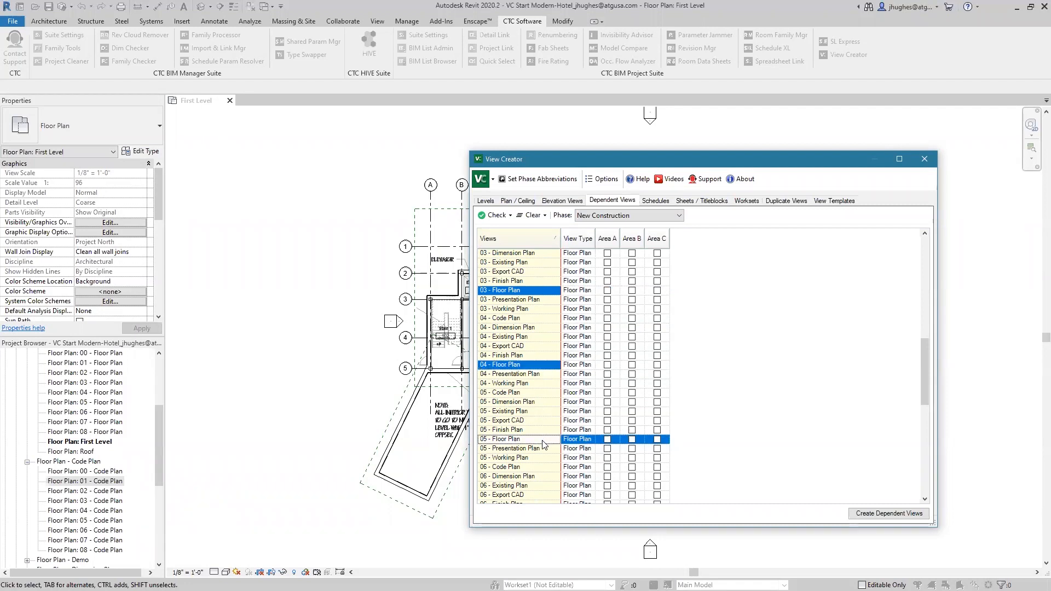
pyautogui.scroll(-4, 545, 440)
pyautogui.keyDown('ctrl'); pyautogui.click(545, 403); pyautogui.keyUp('ctrl')
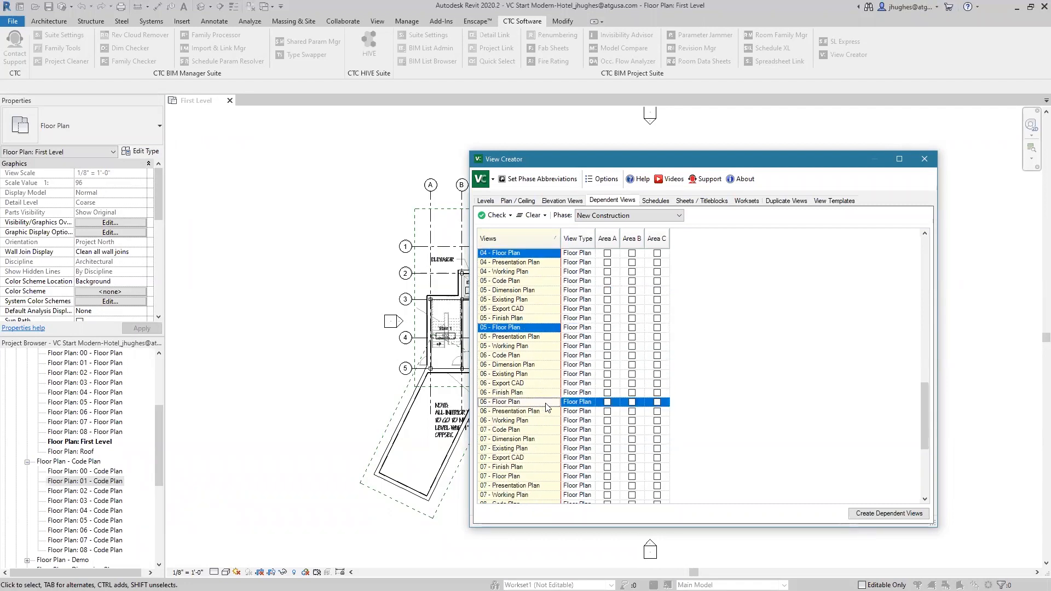
pyautogui.scroll(-3, 547, 406)
pyautogui.keyDown('ctrl'); pyautogui.click(545, 393); pyautogui.keyUp('ctrl')
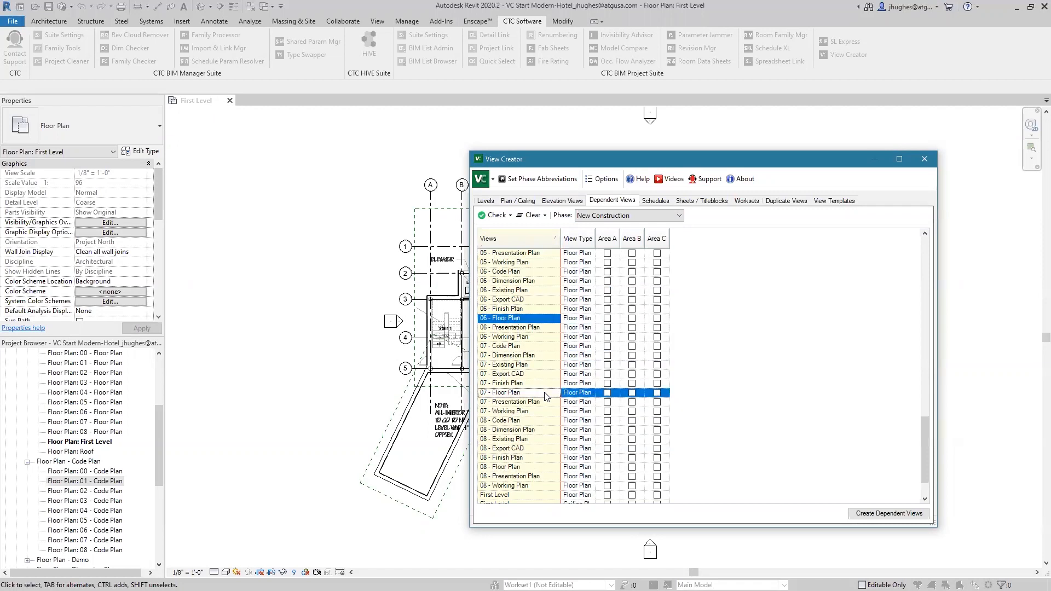
pyautogui.scroll(-1, 545, 402)
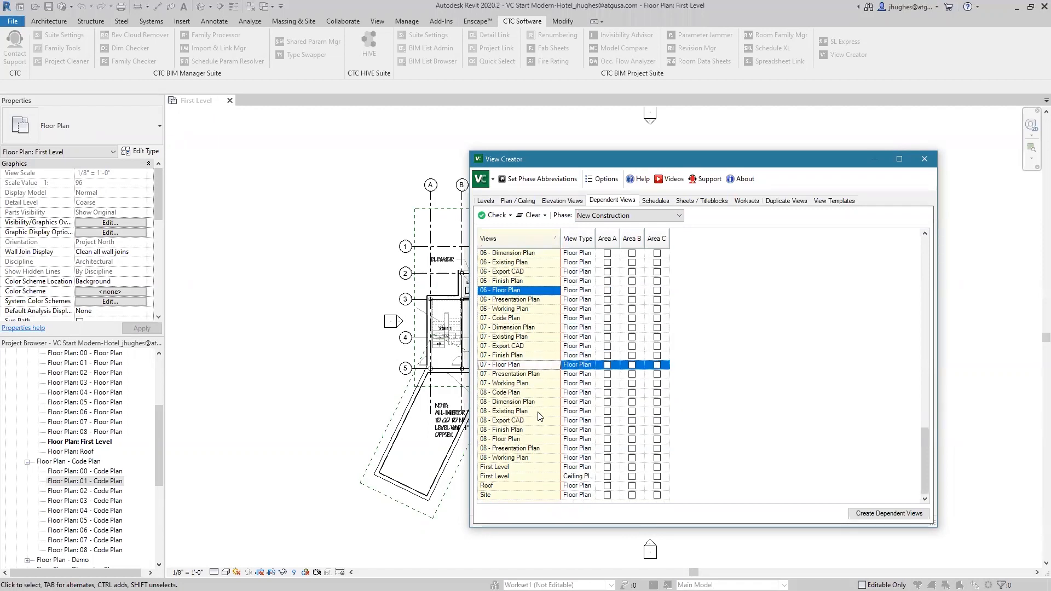
pyautogui.keyDown('ctrl'); pyautogui.click(540, 440); pyautogui.keyUp('ctrl')
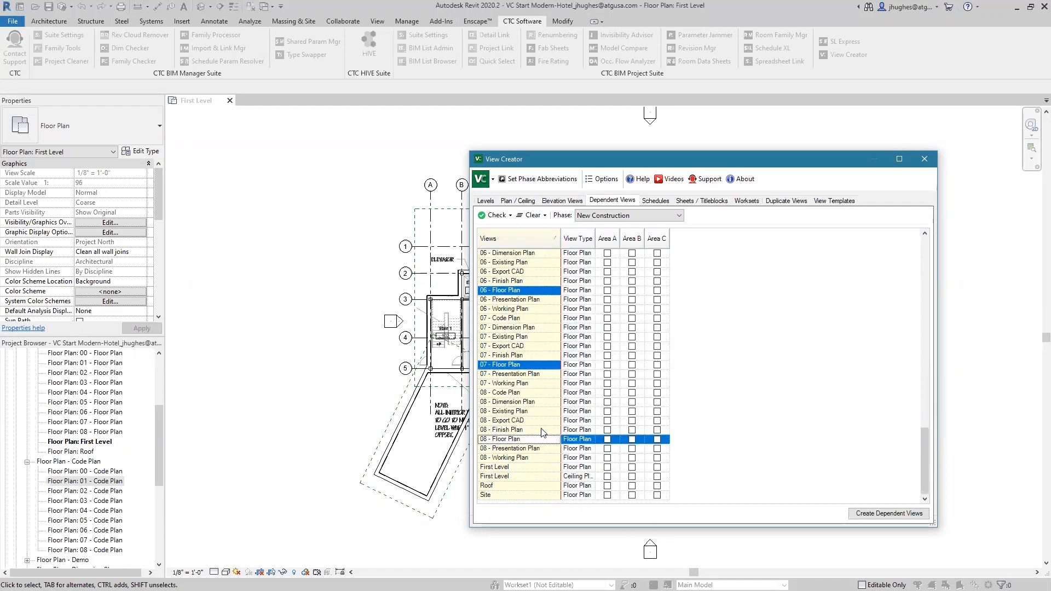
# Mark Area A, Area B and Area C for all the selected plan views.
pyautogui.scroll(15, 547, 369)
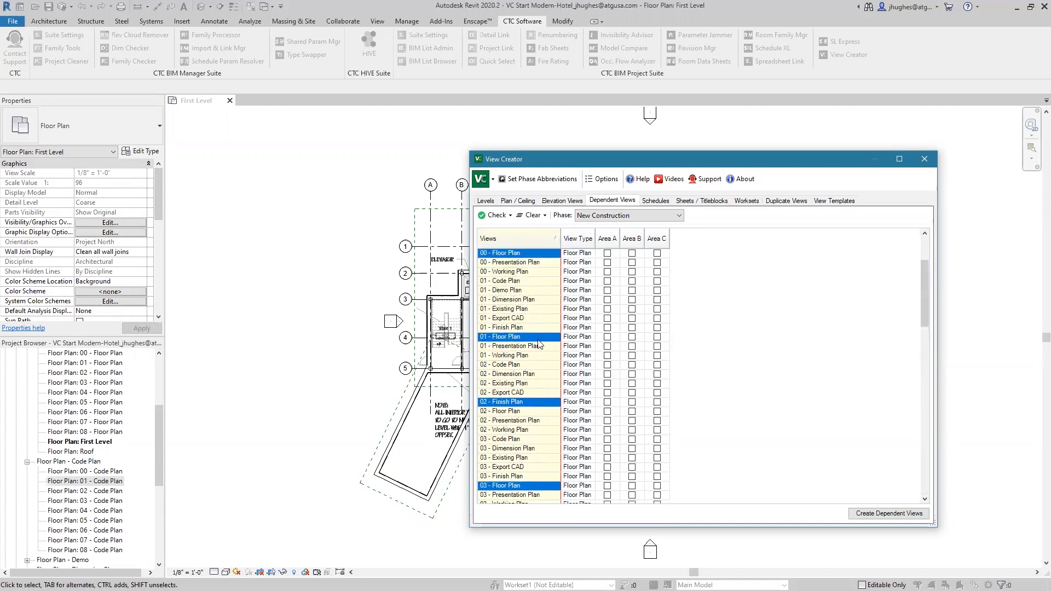
pyautogui.scroll(2, 539, 343)
pyautogui.click(503, 215)
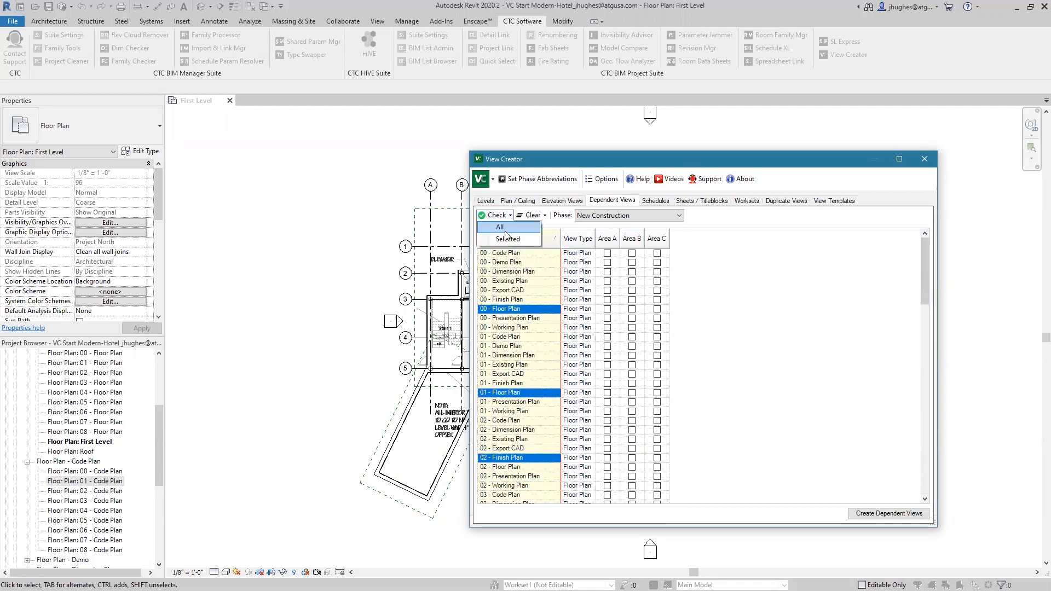
pyautogui.click(507, 239)
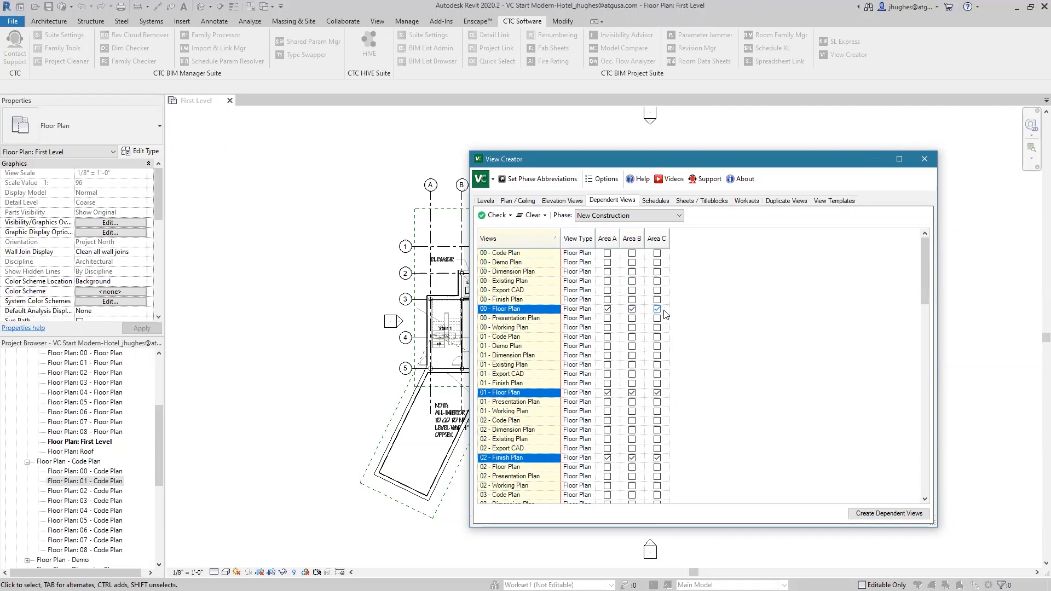
pyautogui.click(632, 308)
pyautogui.click(607, 308)
pyautogui.click(606, 309)
# Create the dependent views for the marked plans and close View Creator.
pyautogui.click(857, 515)
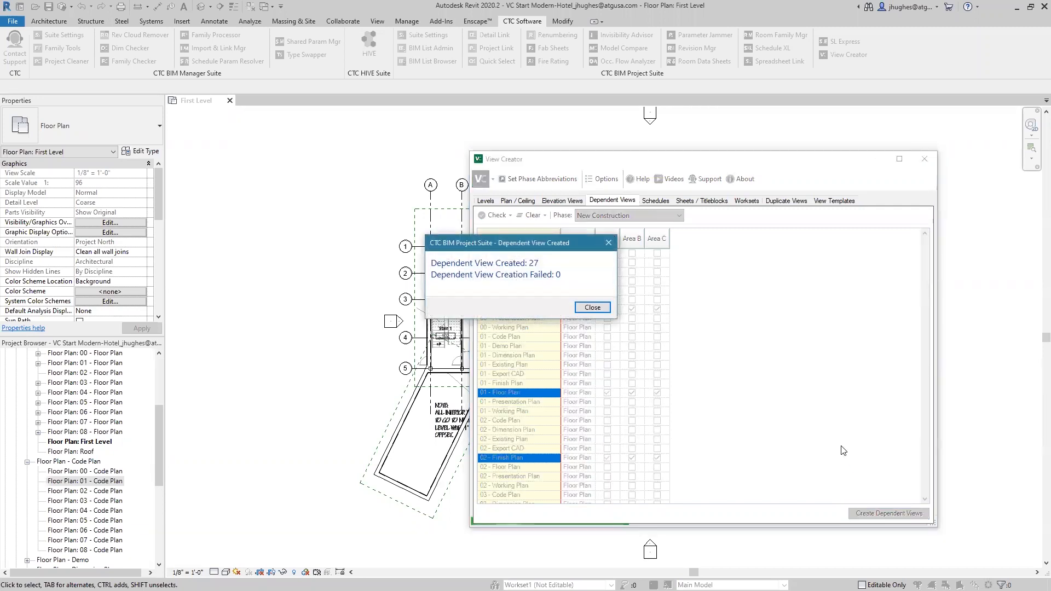
pyautogui.click(602, 308)
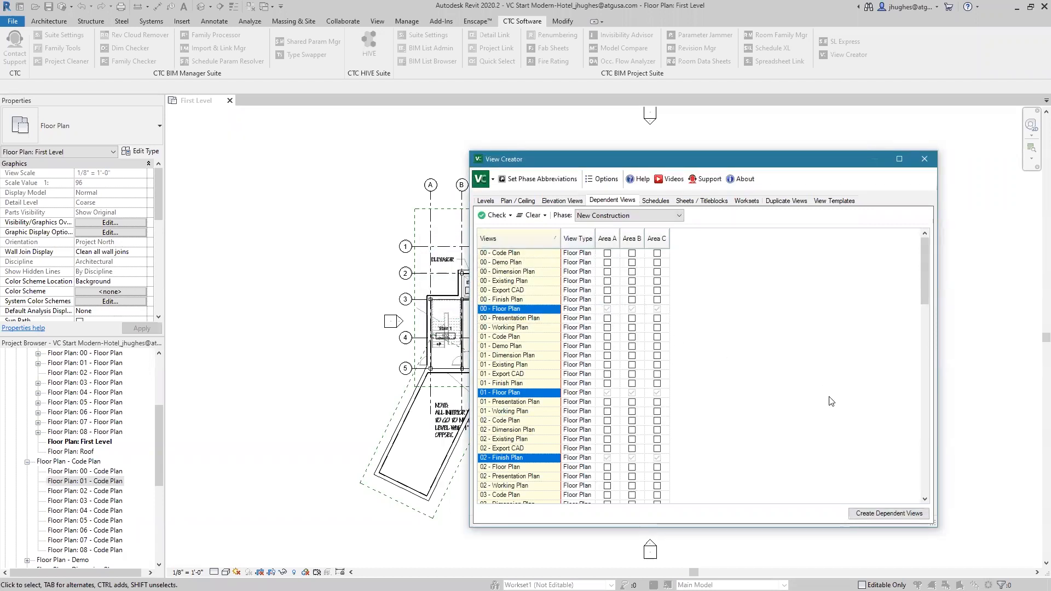
pyautogui.click(924, 159)
# Expand 01 - Floor Plan in the Project Browser to list its dependents and open the parent plan.
pyautogui.click(92, 443)
pyautogui.scroll(3, 92, 443)
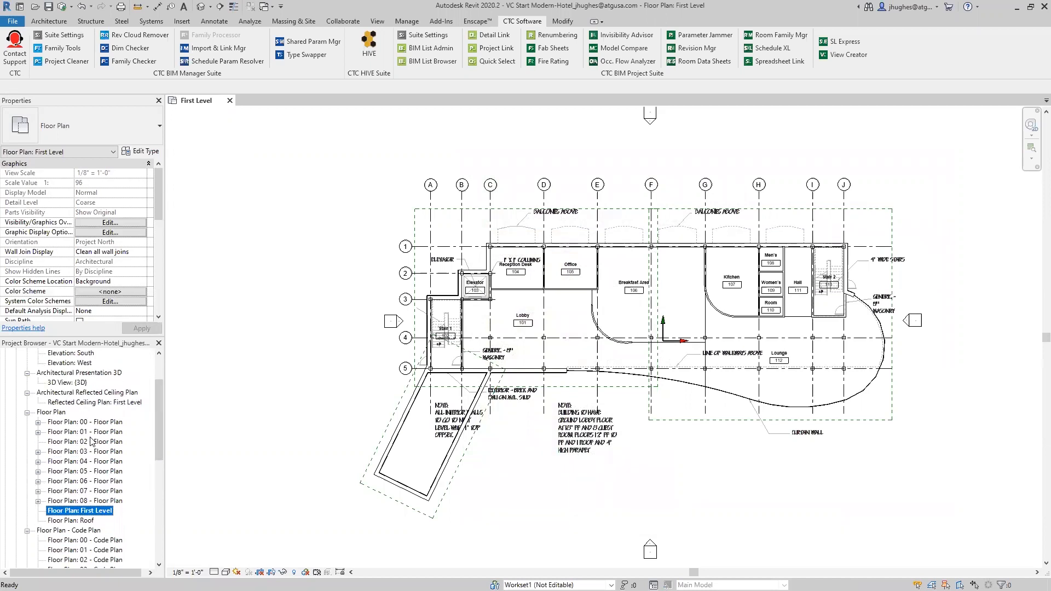
pyautogui.click(38, 432)
pyautogui.click(60, 436)
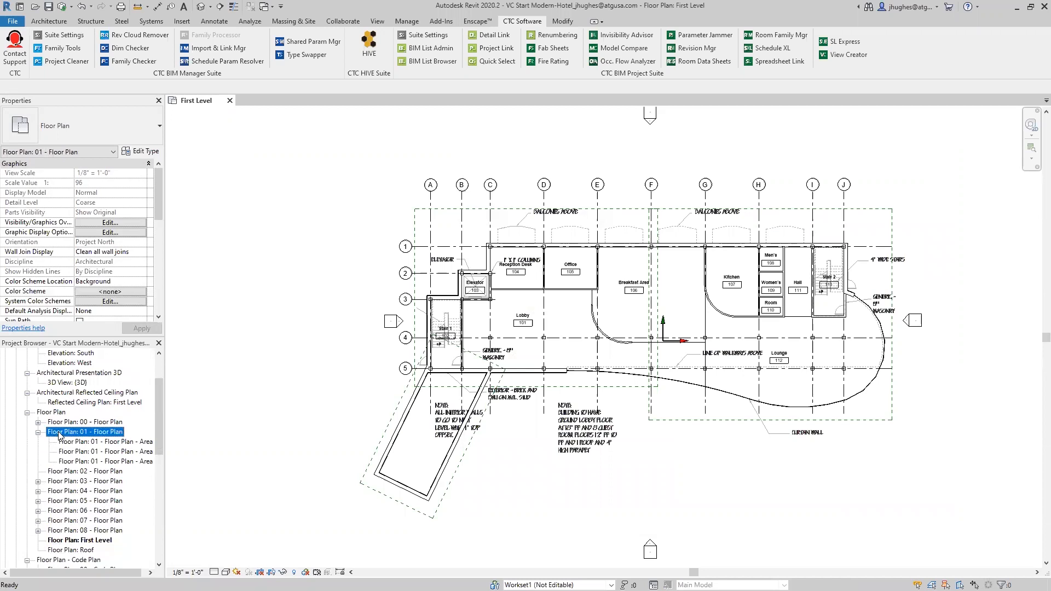
pyautogui.doubleClick(112, 432)
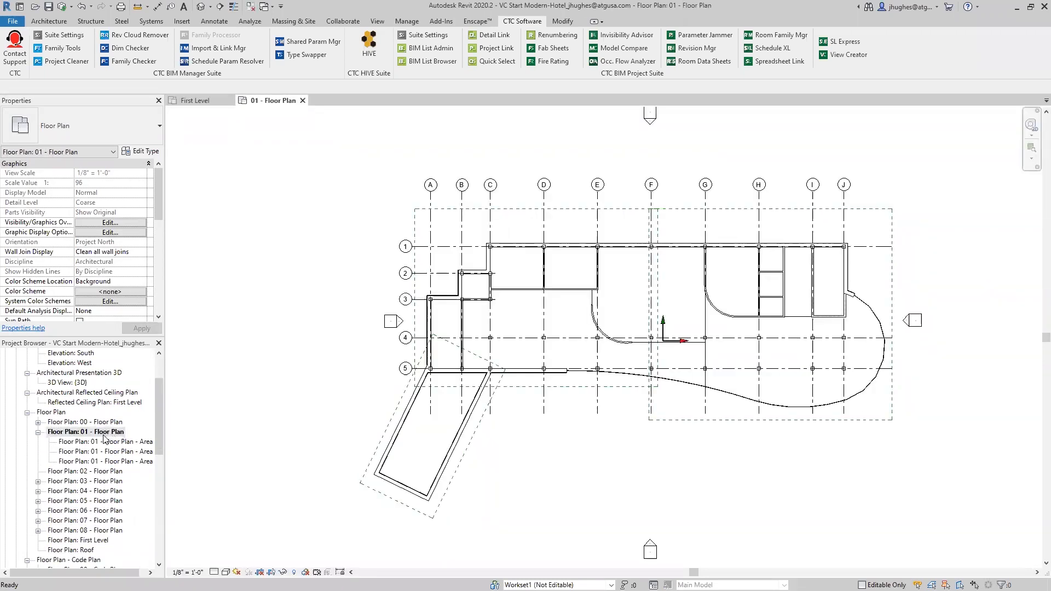
# Open the Area A and Area B dependents of 01 - Floor Plan and examine how each is cropped and oriented.
pyautogui.doubleClick(105, 442)
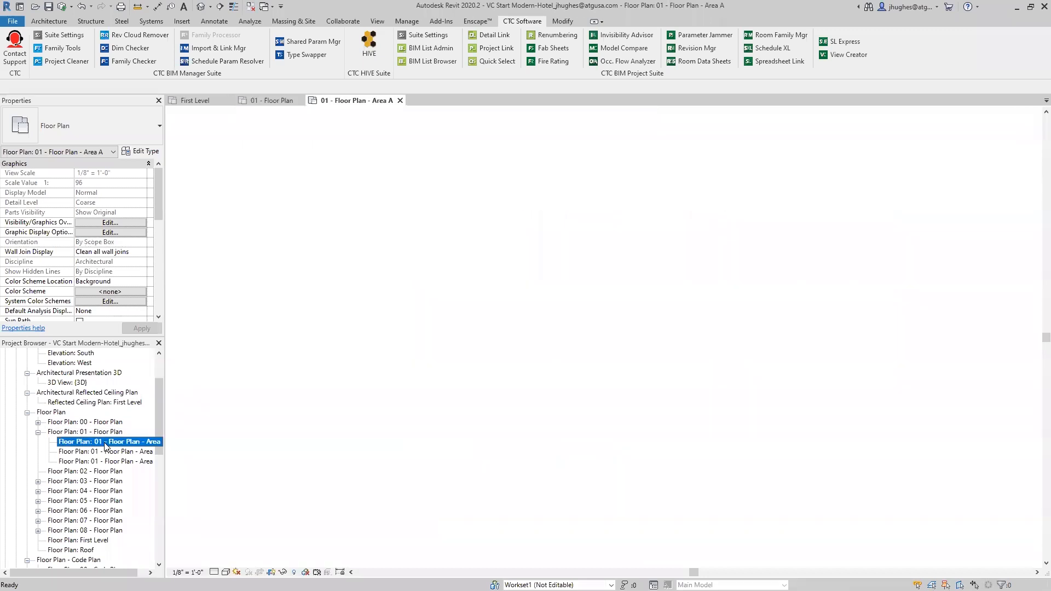
pyautogui.moveTo(469, 412); pyautogui.dragTo(505, 316, button='middle')
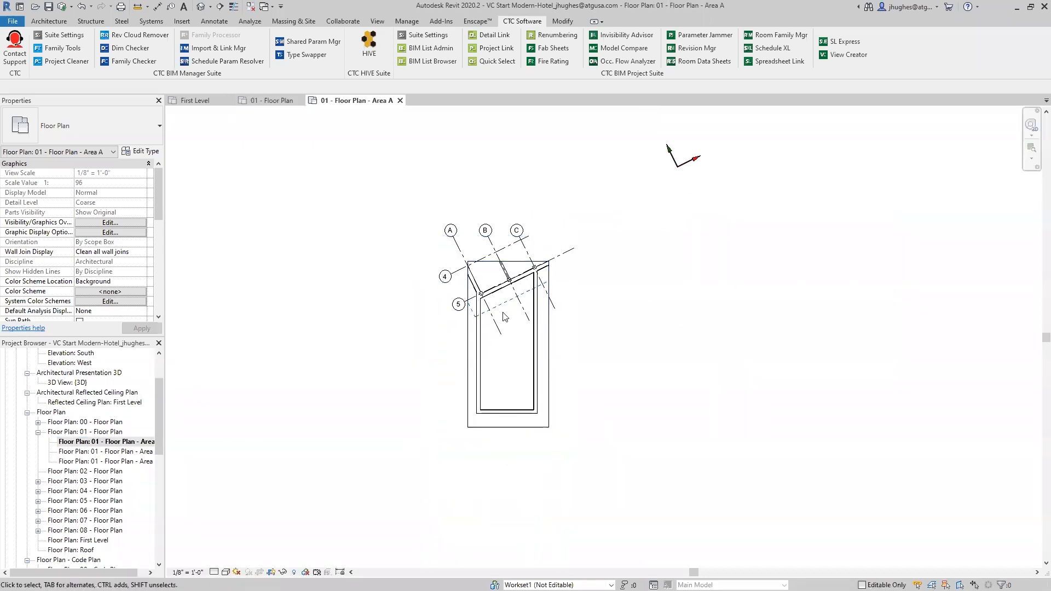
pyautogui.scroll(3, 505, 316)
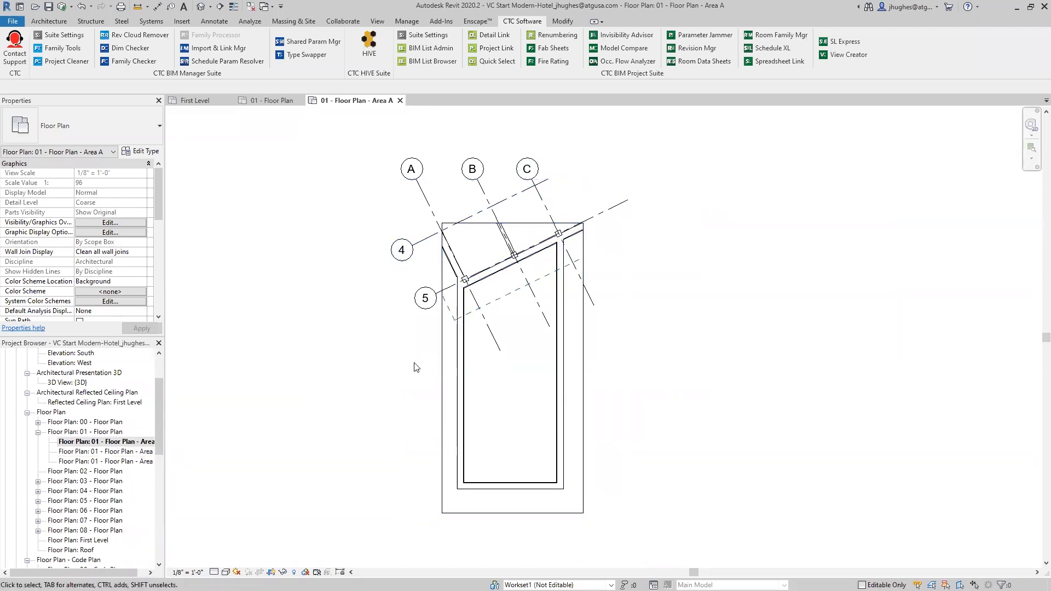
pyautogui.click(129, 452)
pyautogui.doubleClick(128, 452)
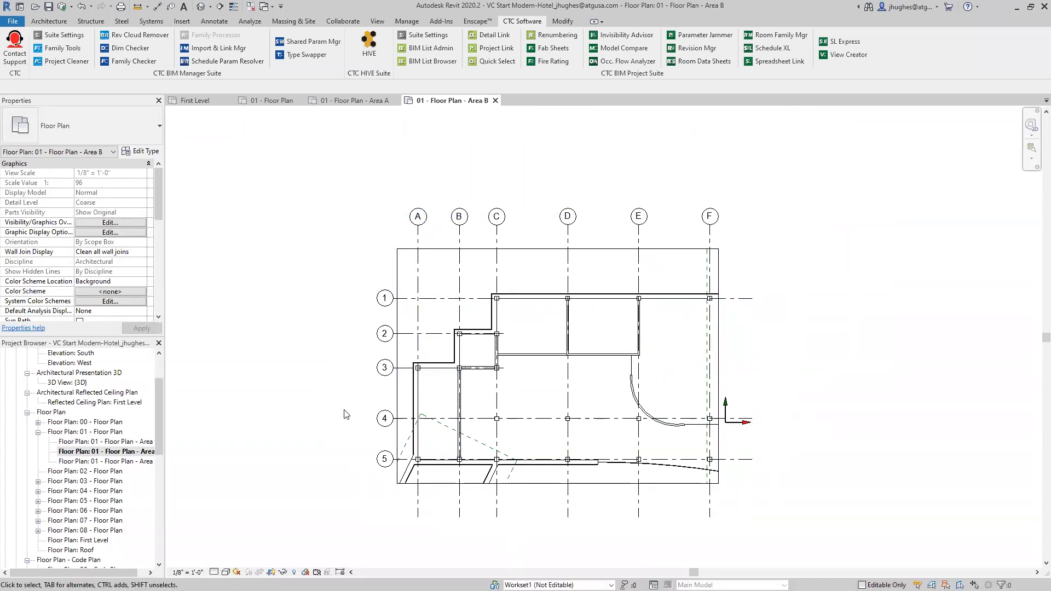
pyautogui.scroll(2, 415, 453)
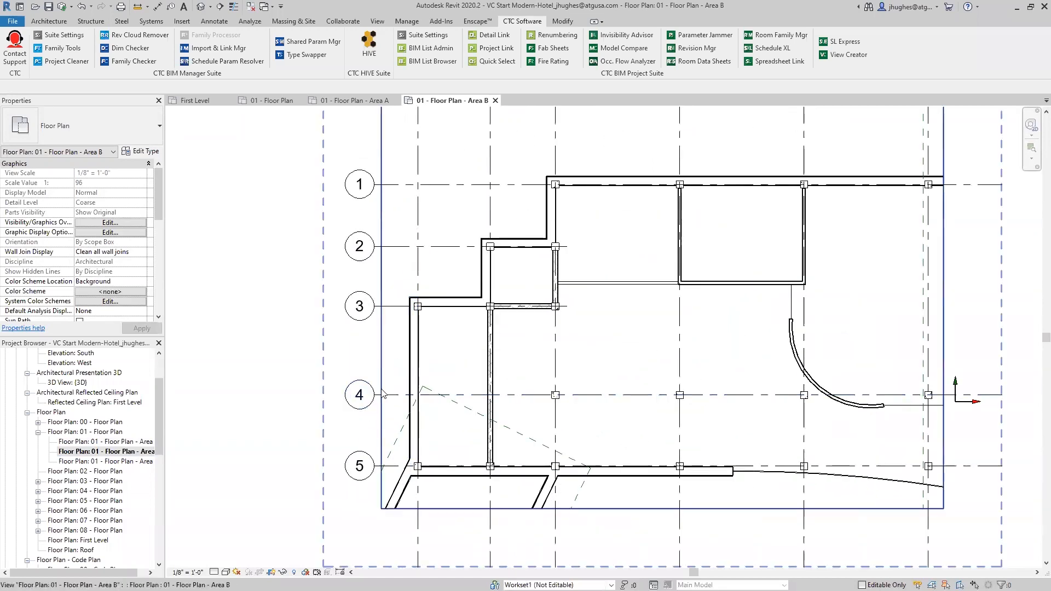
pyautogui.click(147, 449)
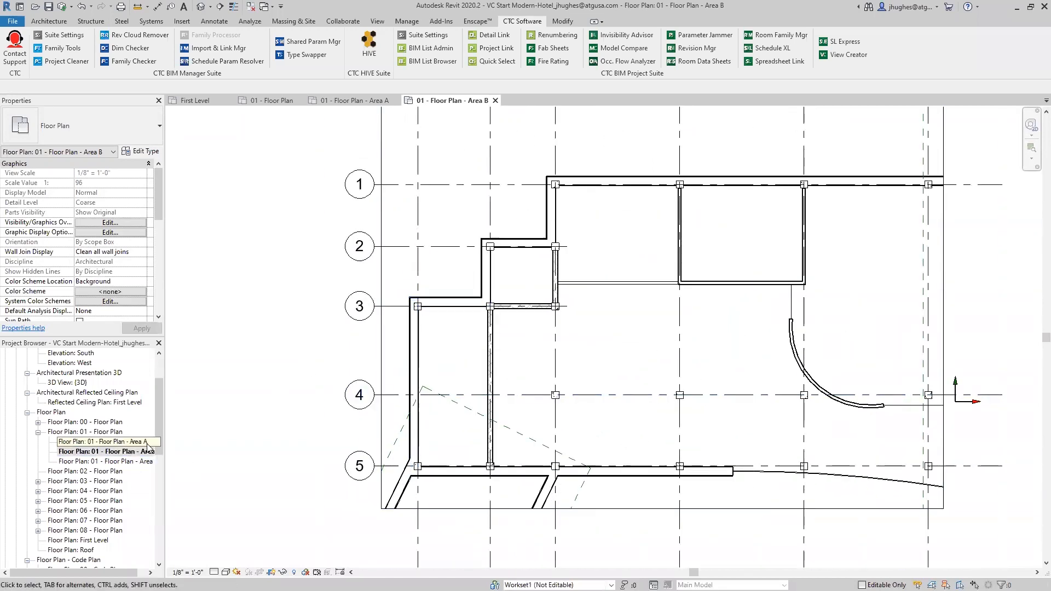
pyautogui.scroll(-3, 347, 386)
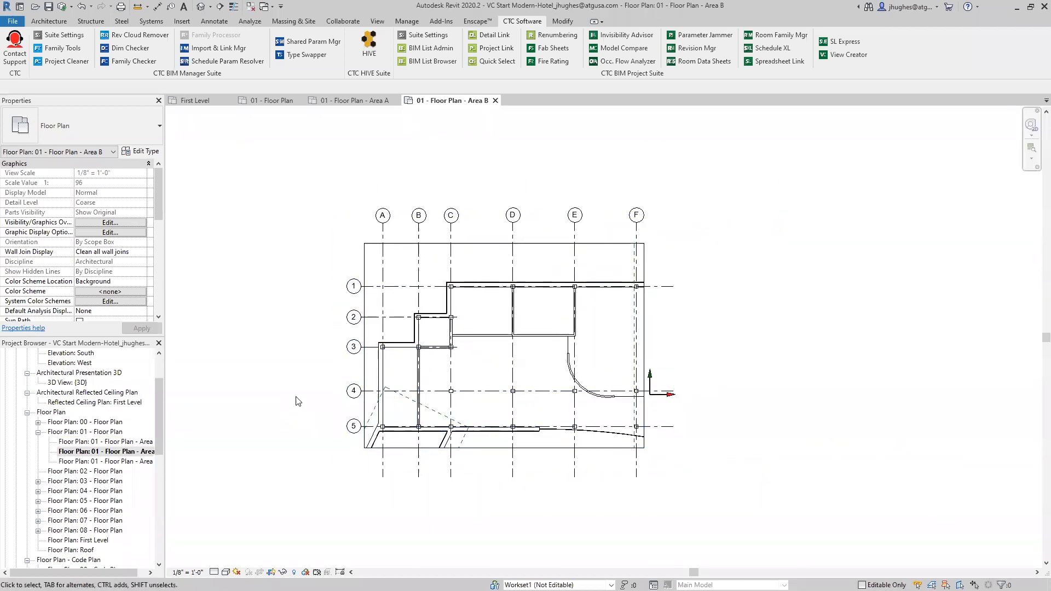
# Look through the Project Browser's other view groups and return to the dependents of 01 - Floor Plan.
pyautogui.click(111, 461)
pyautogui.scroll(-4, 109, 465)
pyautogui.scroll(-6, 109, 464)
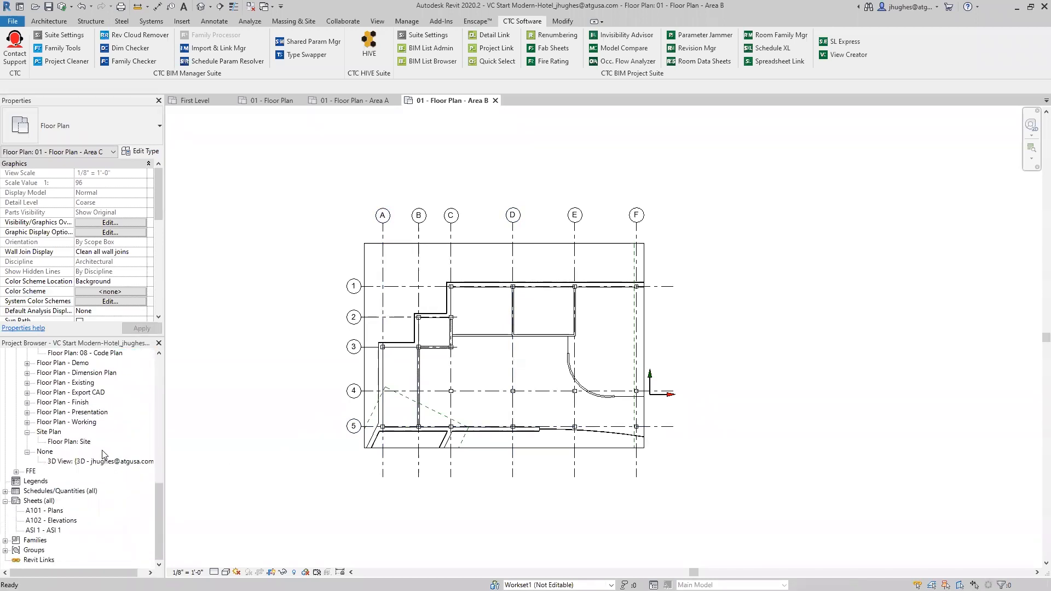
pyautogui.scroll(7, 107, 458)
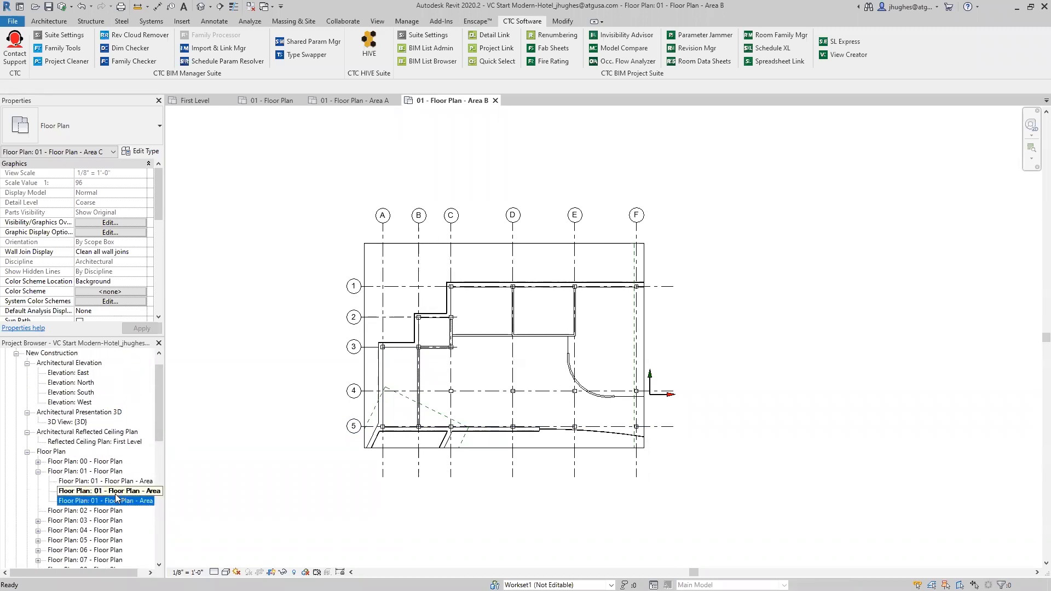
pyautogui.click(115, 492)
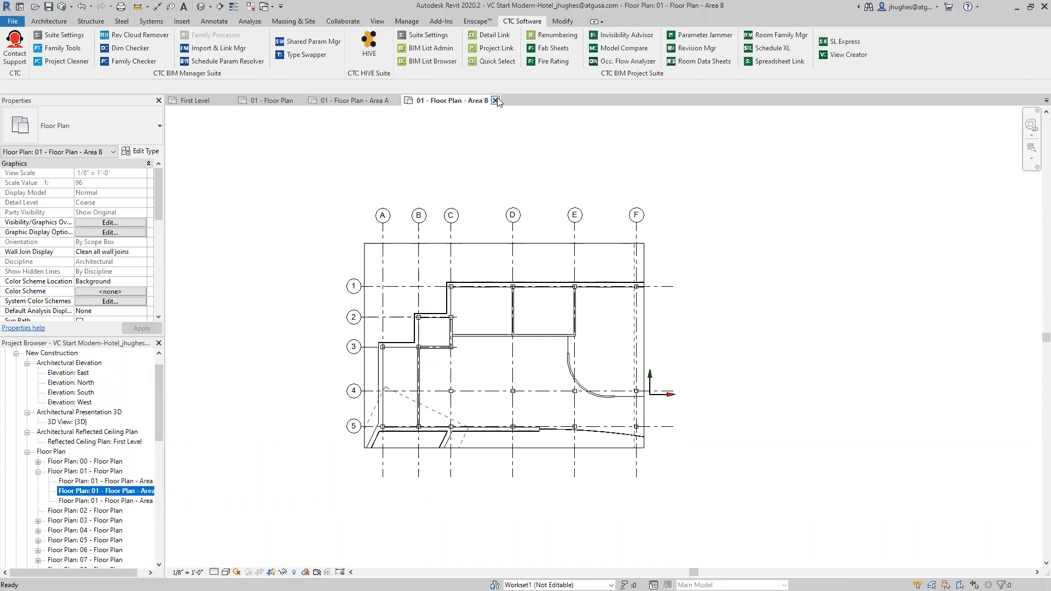
# Reopen View Creator, review its dependent view and elevation view settings, and close it.
pyautogui.click(847, 55)
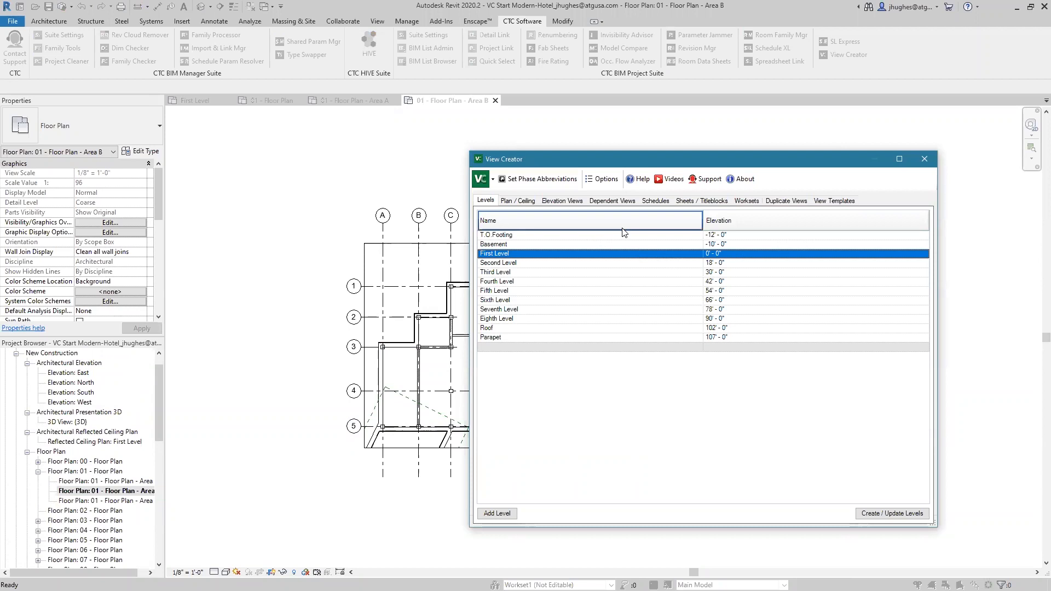
pyautogui.click(610, 201)
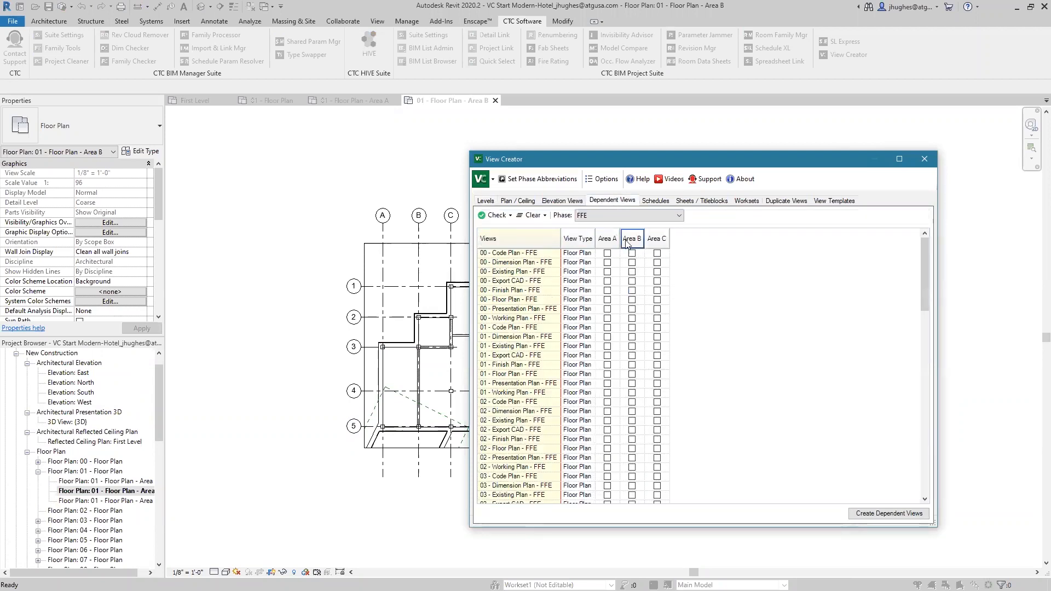
pyautogui.click(569, 202)
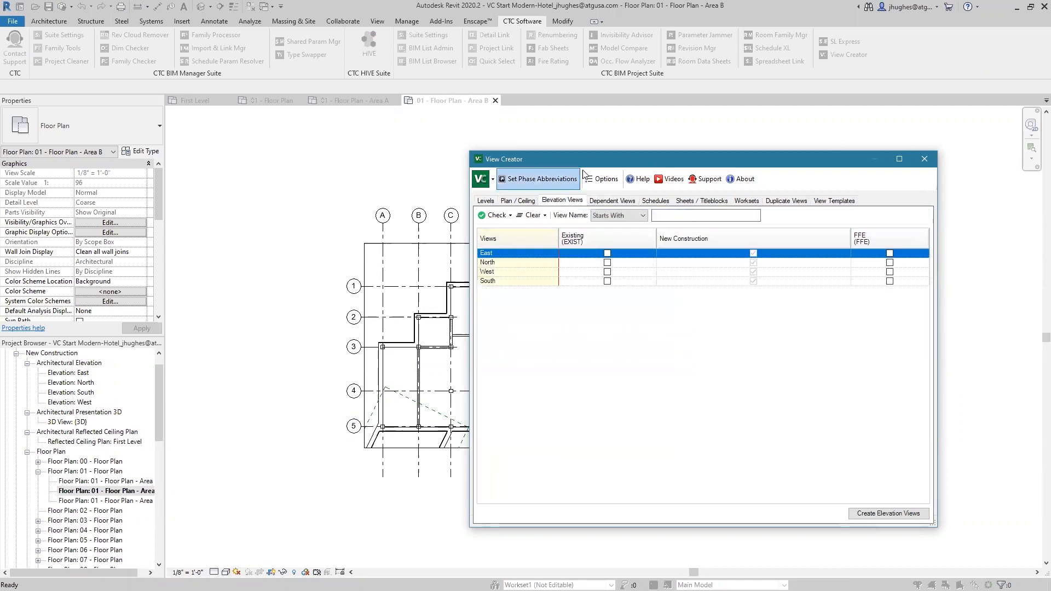
pyautogui.moveTo(584, 160); pyautogui.dragTo(457, 452)
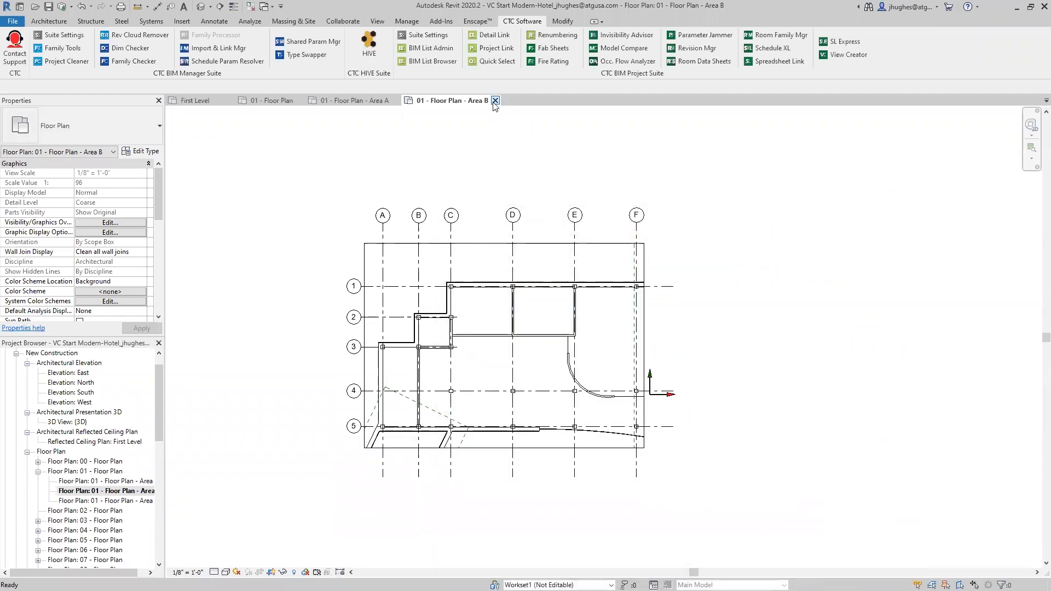
# Close the Area B and Area A dependent views, returning to 01 - Floor Plan.
pyautogui.click(495, 101)
pyautogui.click(400, 100)
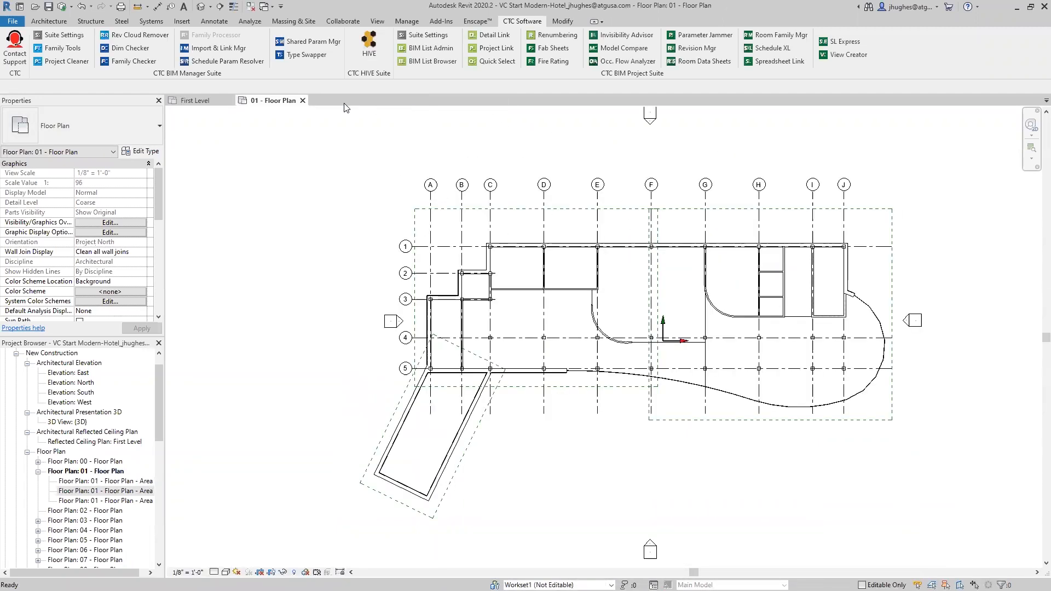
# Select the north elevation marker on 01 - Floor Plan to inspect its stacked tags, and clear the selection.
pyautogui.scroll(-3, 491, 199)
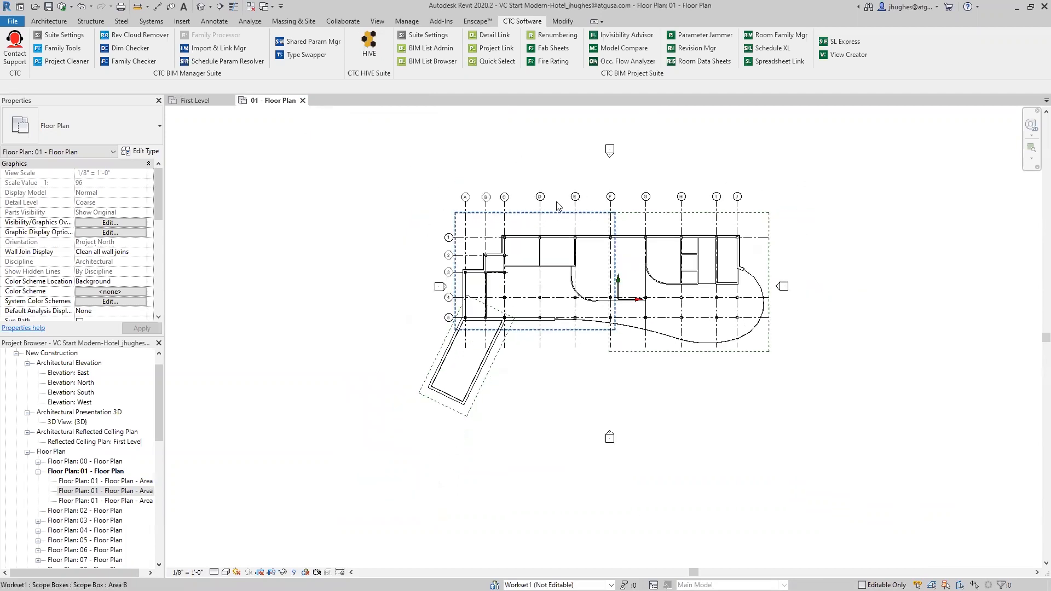
pyautogui.moveTo(594, 134); pyautogui.dragTo(639, 182)
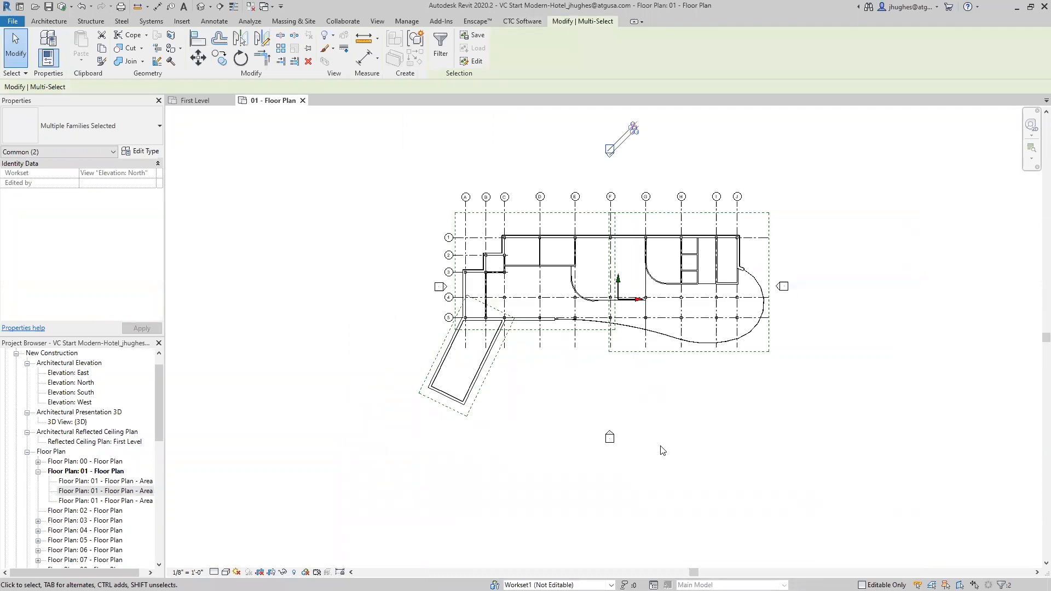
pyautogui.click(740, 419)
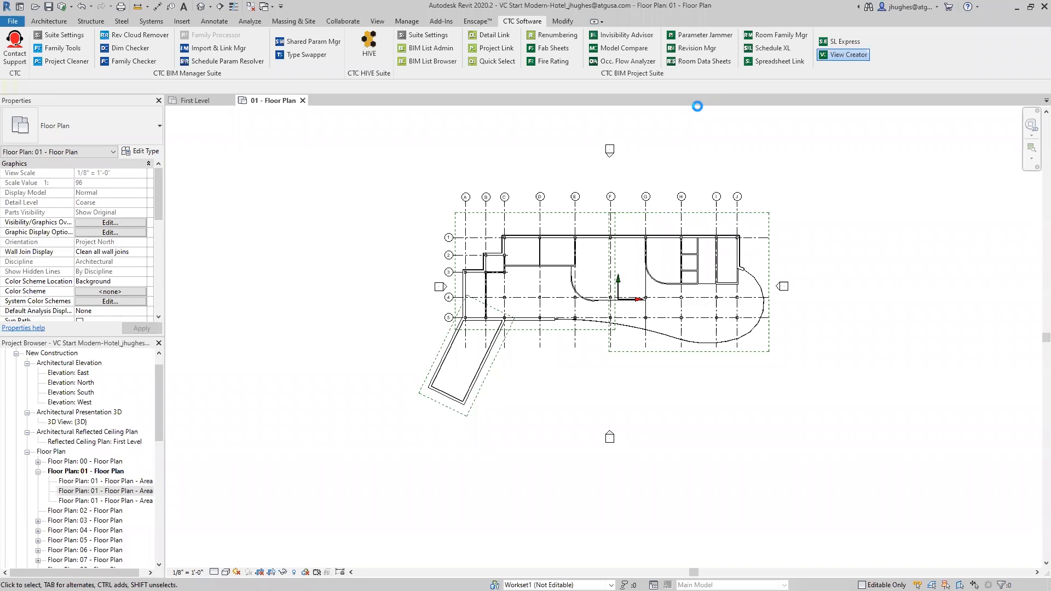
# Create Existing-phase elevation views for East, North, West and South with View Creator, and close it.
pyautogui.click(544, 251)
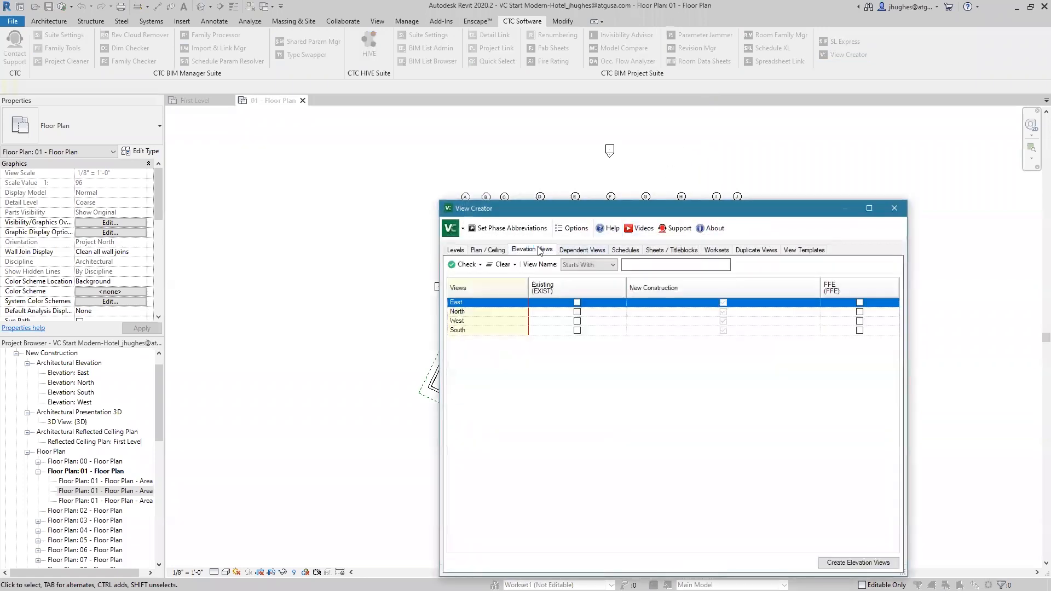
pyautogui.moveTo(535, 208); pyautogui.dragTo(401, 136)
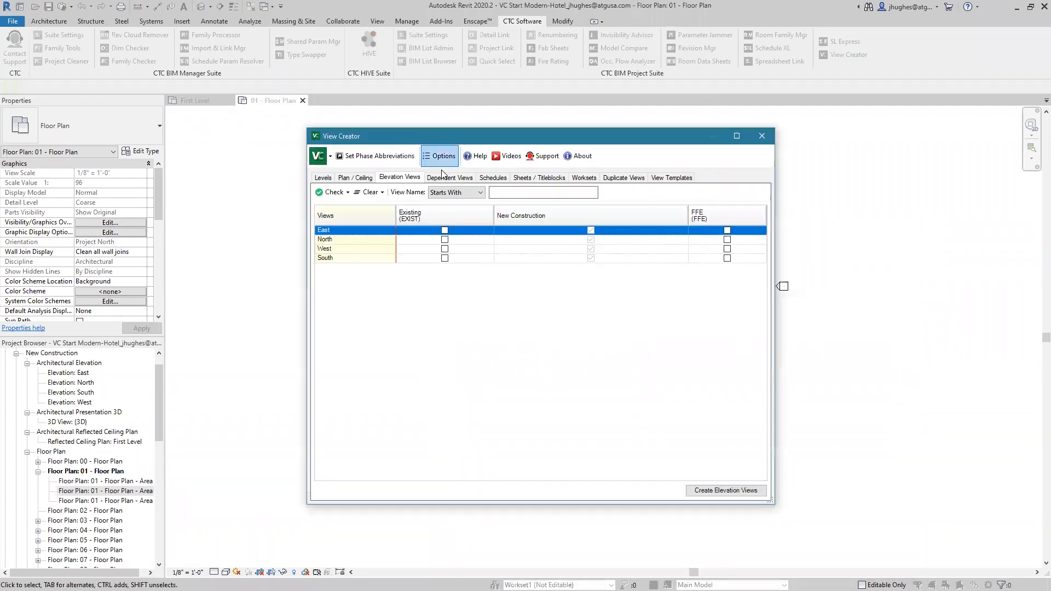
pyautogui.click(444, 230)
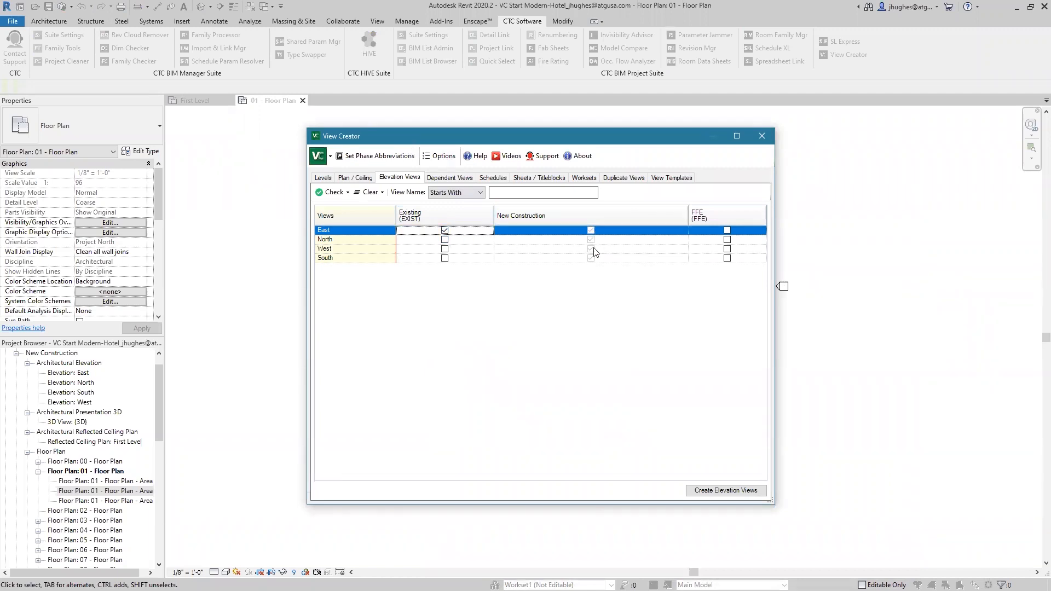
pyautogui.click(445, 239)
pyautogui.click(445, 249)
pyautogui.click(444, 258)
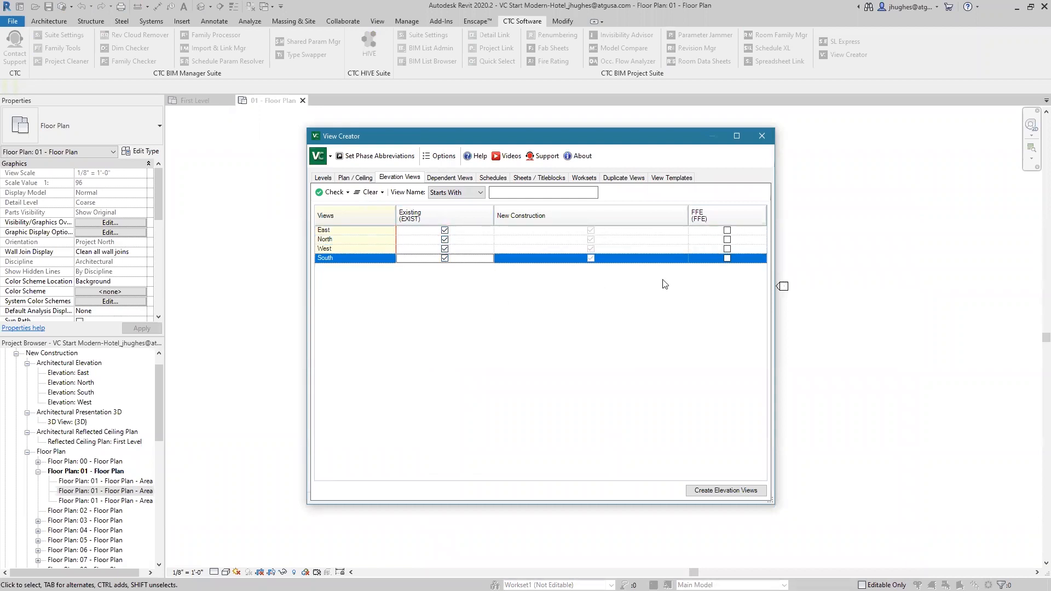
pyautogui.click(703, 491)
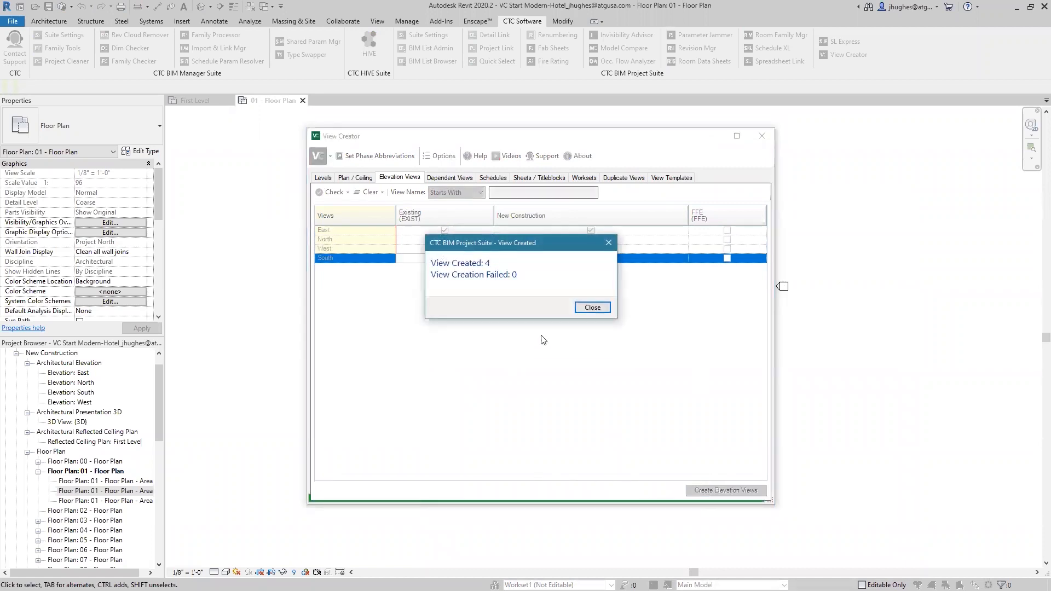
pyautogui.click(582, 308)
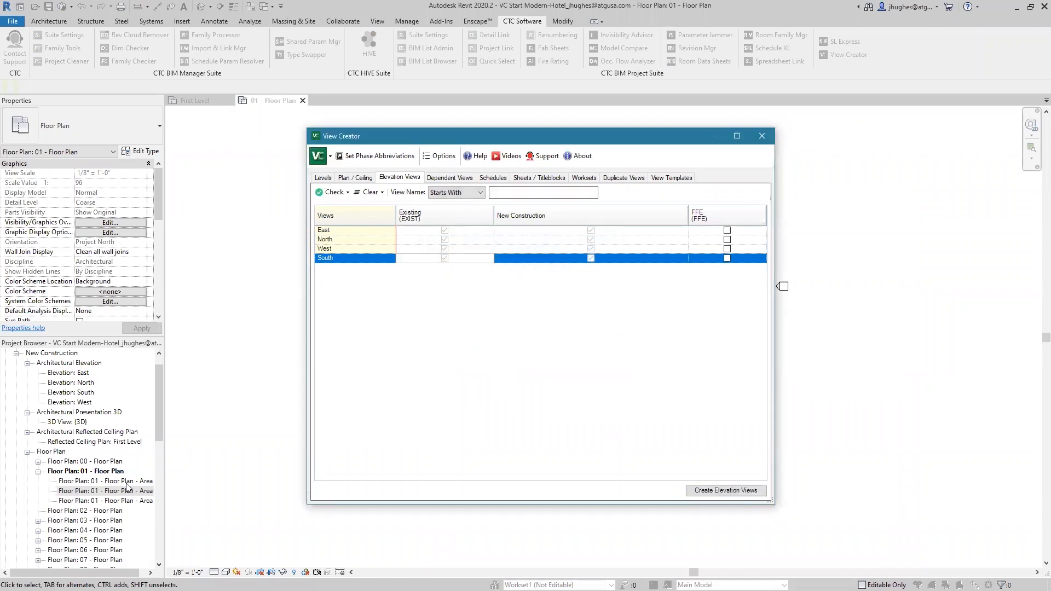
pyautogui.click(761, 135)
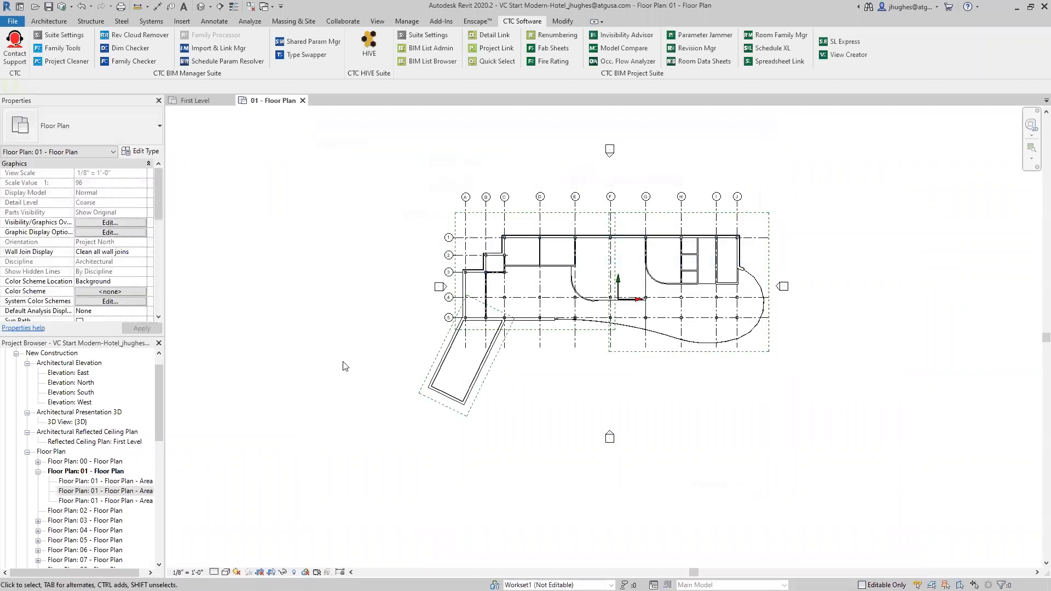
# Expand the Existing phase's Architectural Elevation group in the Project Browser and check the EXIST elevations there.
pyautogui.click(160, 390)
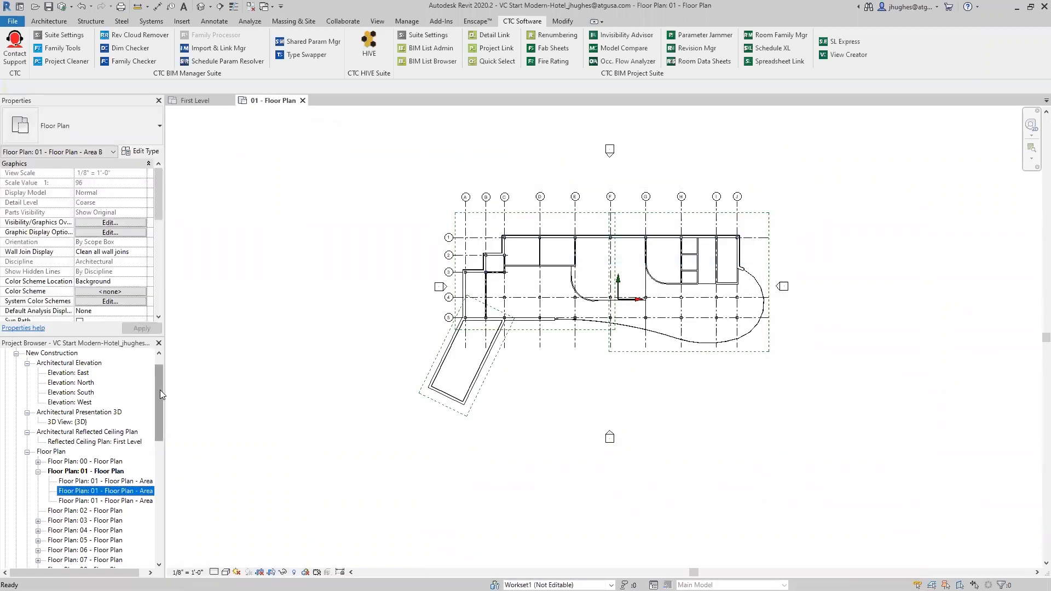
pyautogui.moveTo(160, 392)
pyautogui.mouseDown()
pyautogui.moveTo(164, 480)
pyautogui.moveTo(159, 383)
pyautogui.mouseUp()
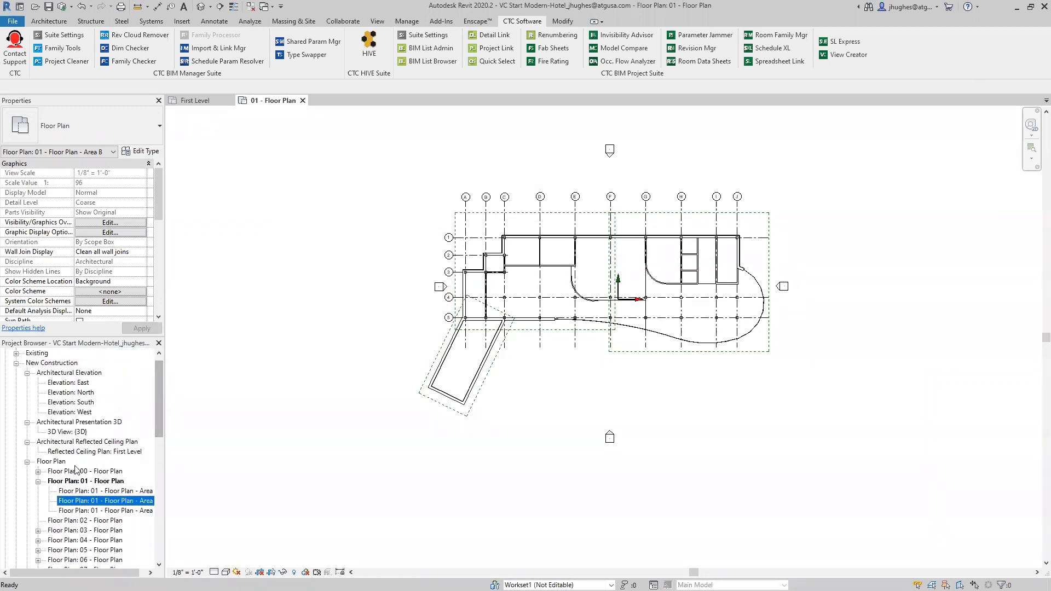
pyautogui.click(62, 384)
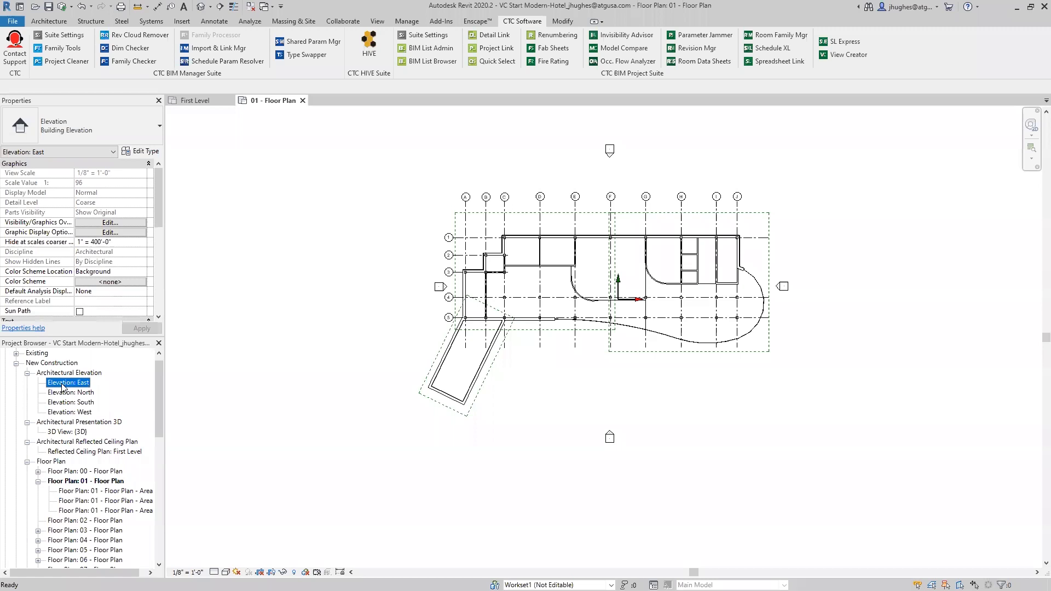
pyautogui.click(16, 354)
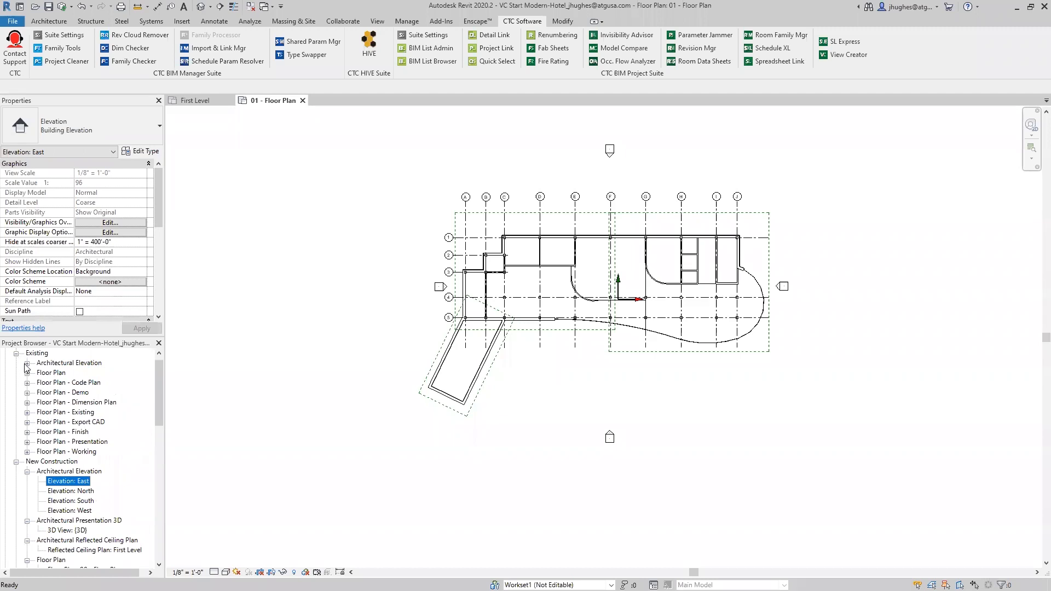
pyautogui.click(27, 363)
pyautogui.click(68, 374)
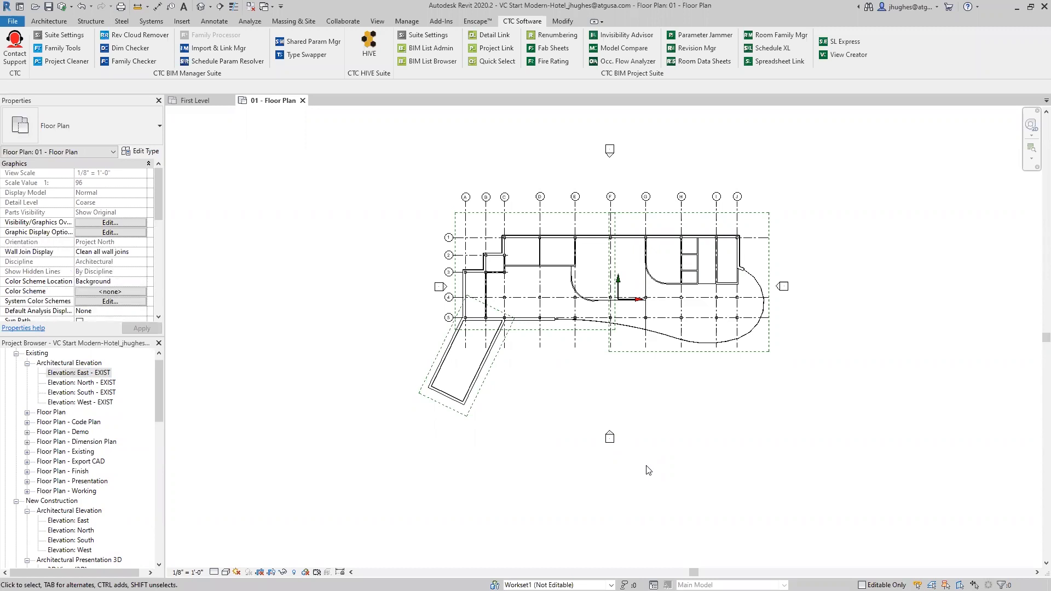
# Select the south elevation marker on 01 - Floor Plan twice to examine its overlapping tags, clearing the selection each time.
pyautogui.moveTo(567, 408); pyautogui.dragTo(649, 474)
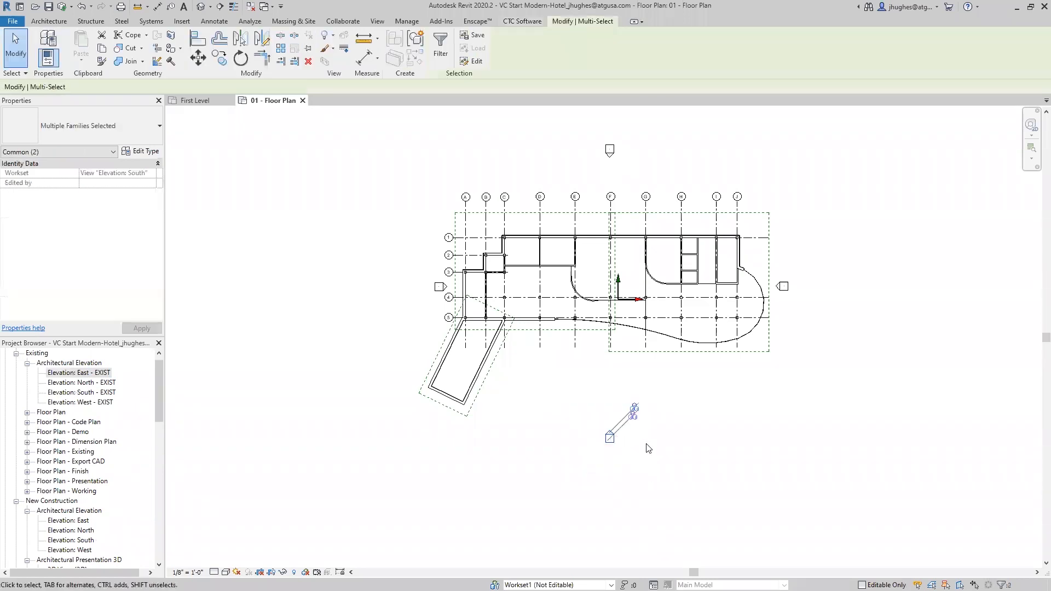
pyautogui.click(649, 448)
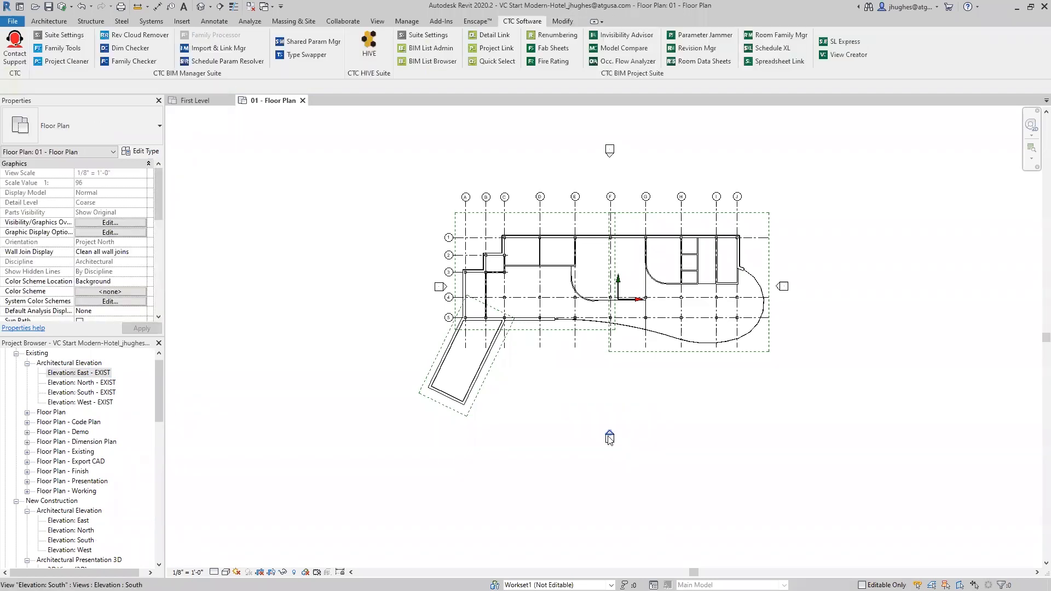
pyautogui.moveTo(662, 485); pyautogui.dragTo(586, 410)
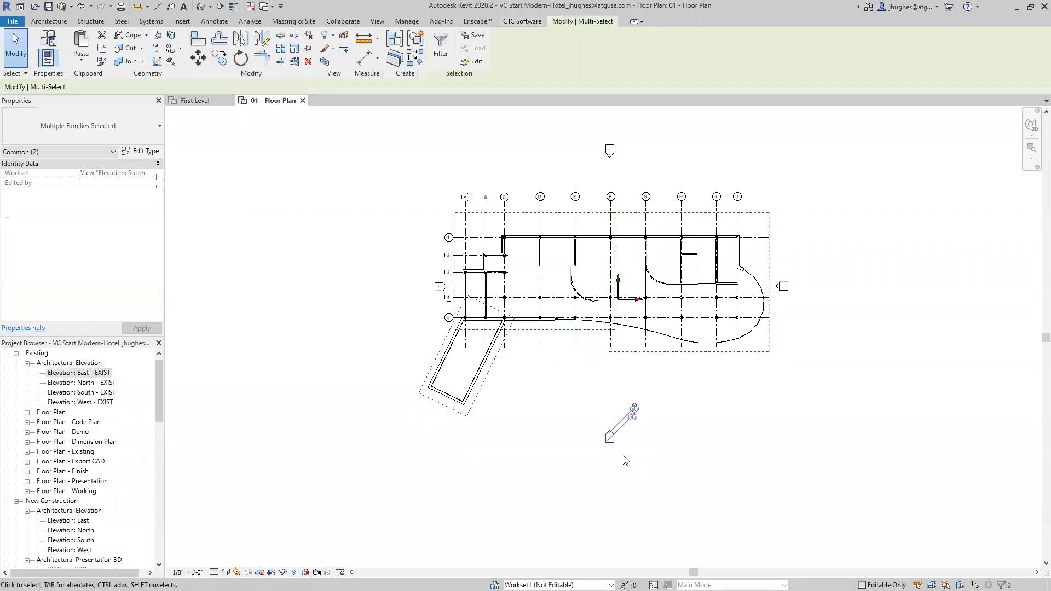
pyautogui.click(664, 446)
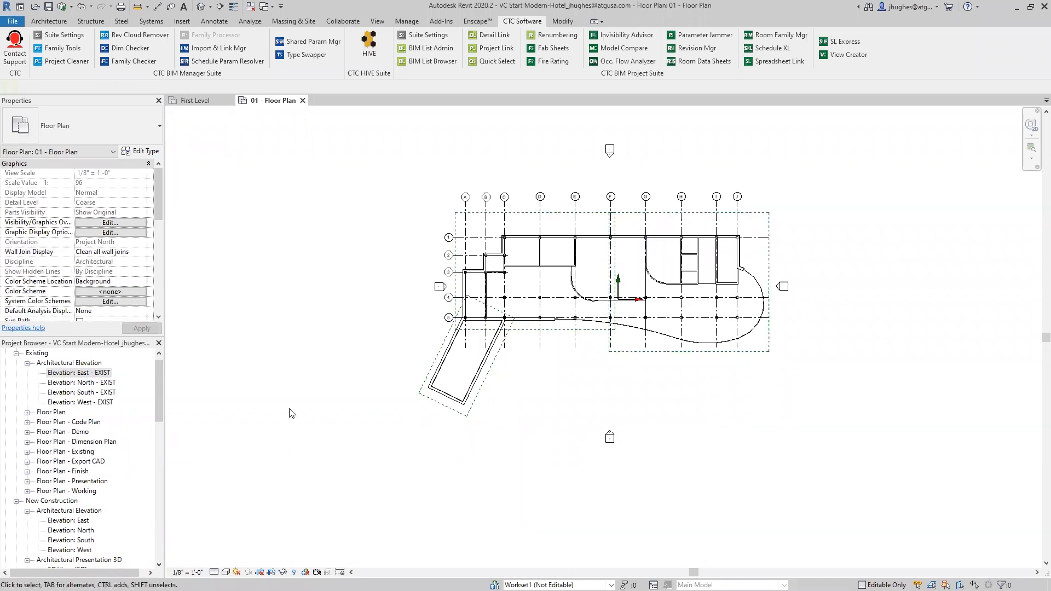
# Create copies of the Room Schedule per phase and per level with View Creator, and close it.
pyautogui.click(829, 55)
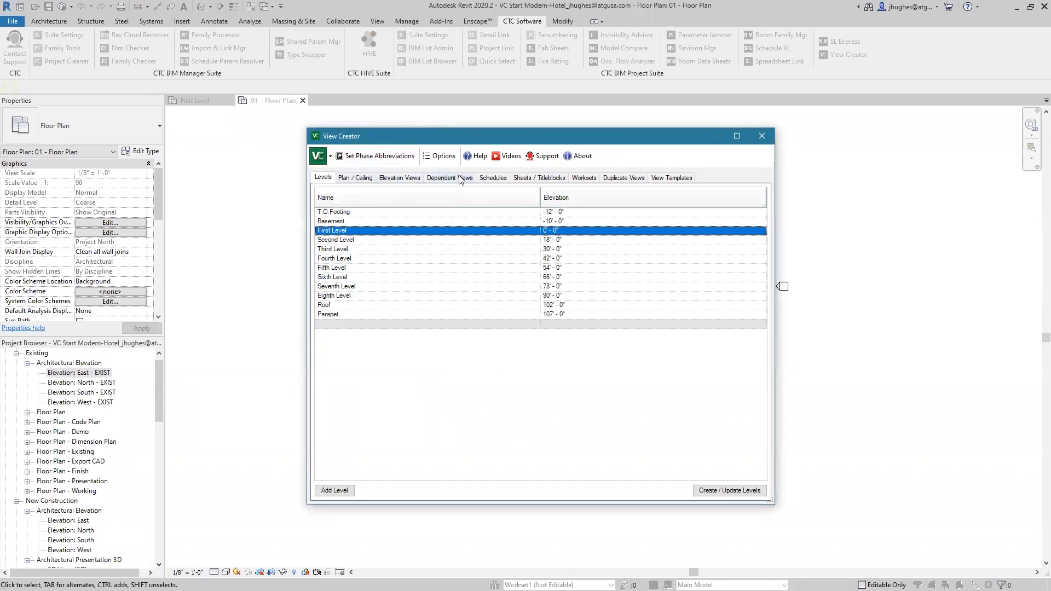
pyautogui.click(493, 178)
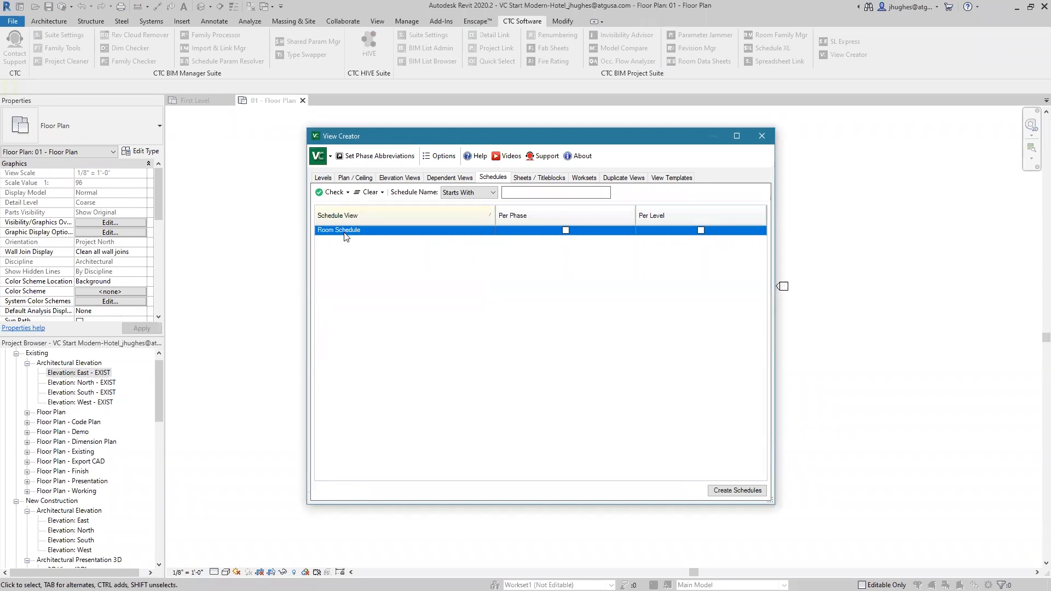
pyautogui.click(701, 231)
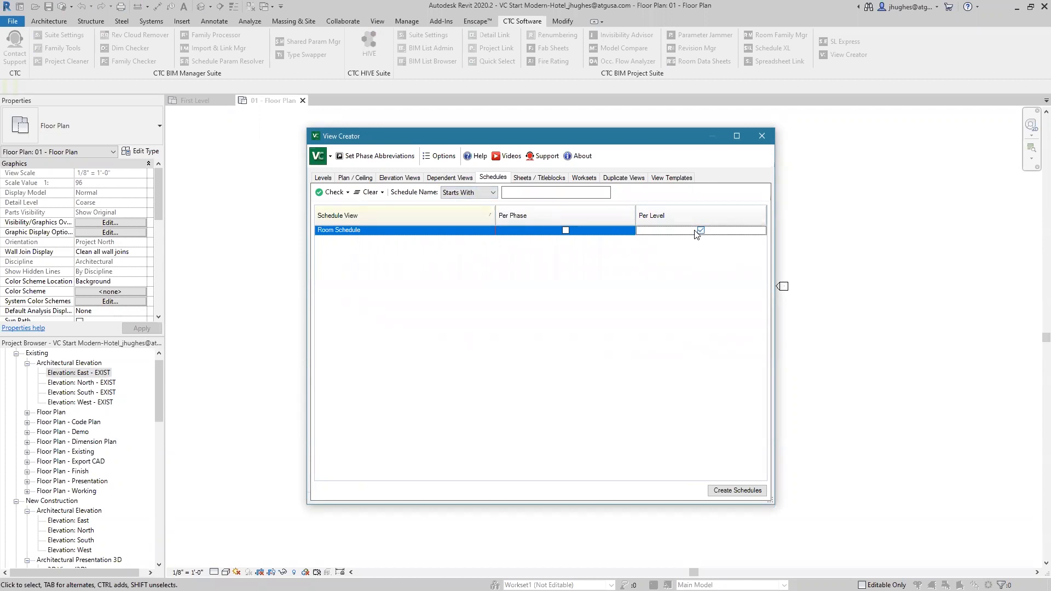
pyautogui.click(565, 230)
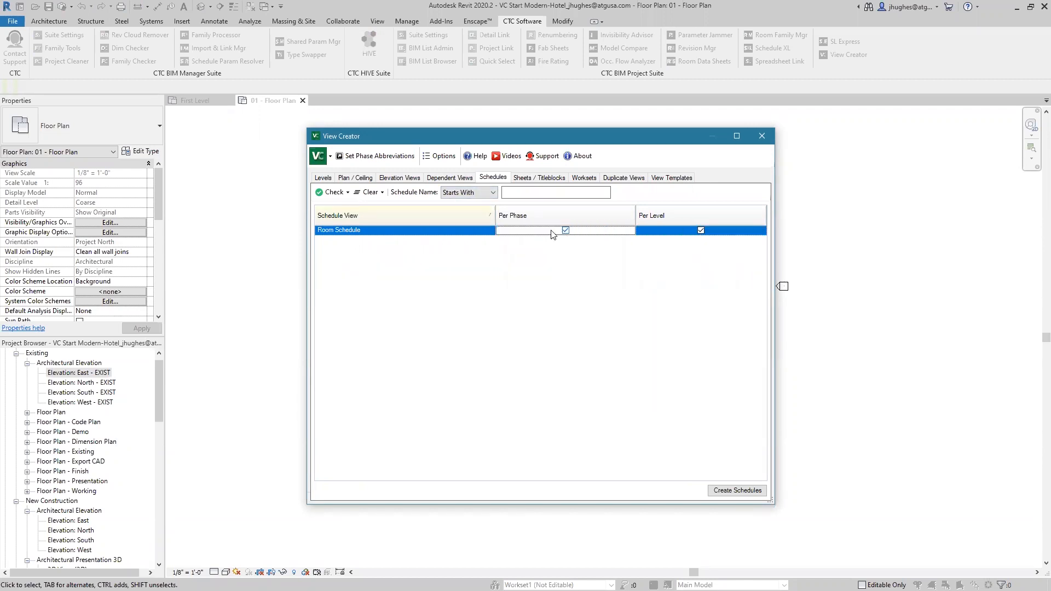
pyautogui.click(736, 490)
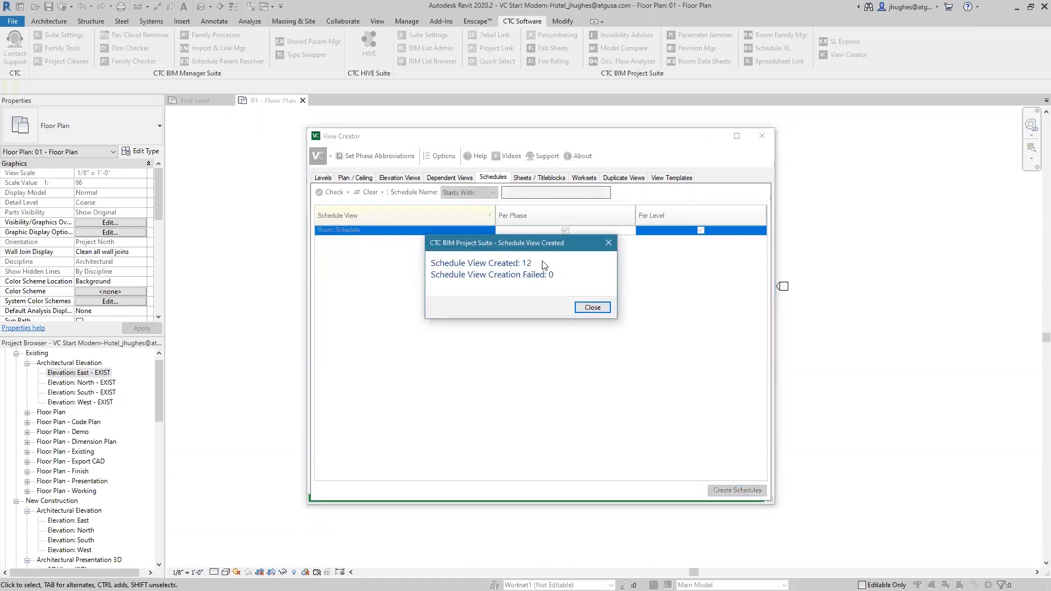
pyautogui.click(591, 307)
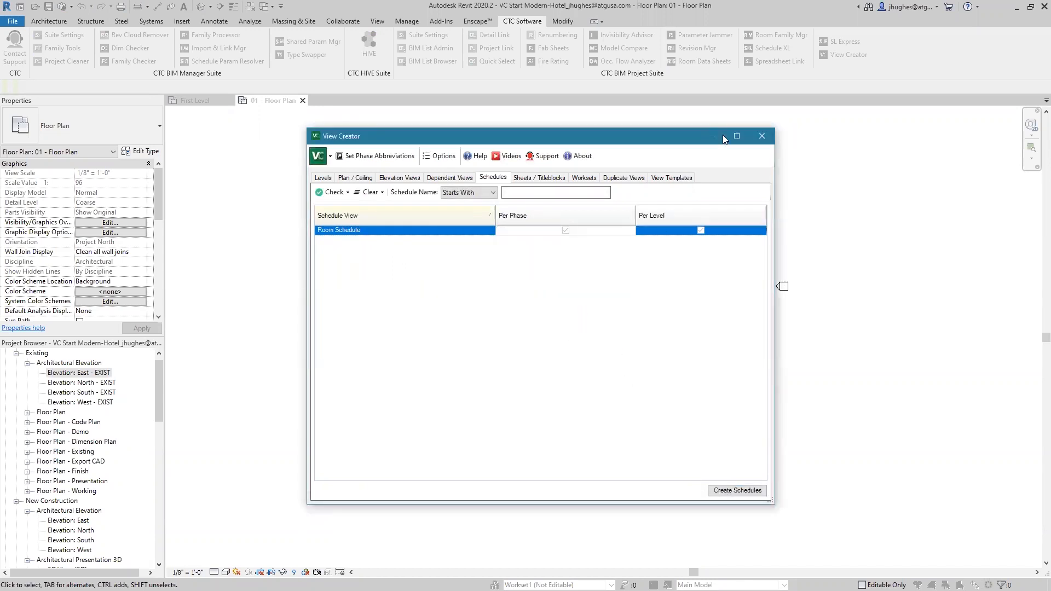
pyautogui.click(762, 136)
# Expand the schedules in the Project Browser and check the properties of the EXIST and Eighth Level room schedules.
pyautogui.scroll(-10, 88, 441)
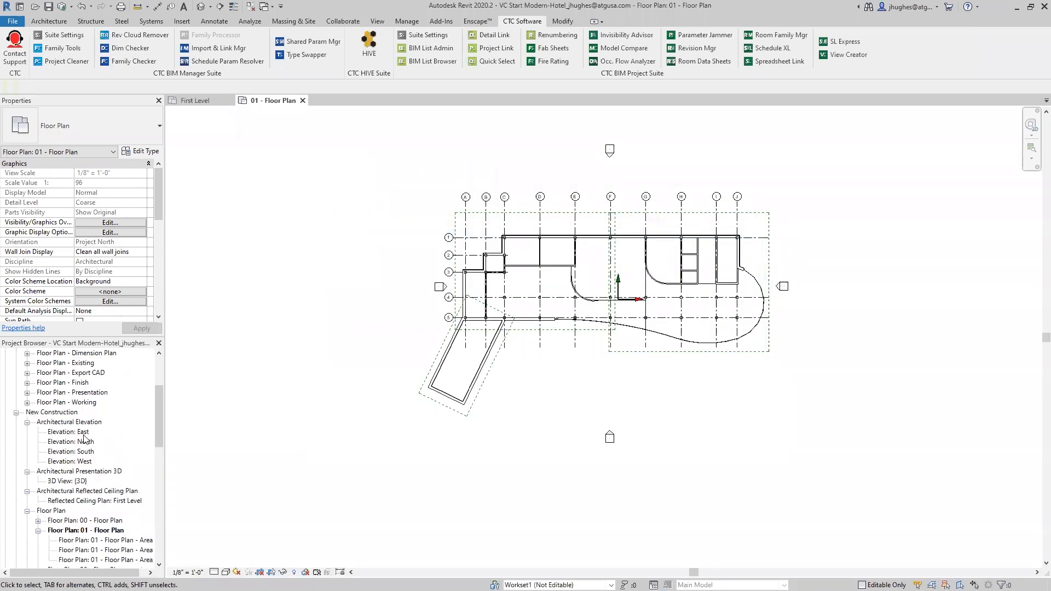
pyautogui.scroll(-8, 88, 441)
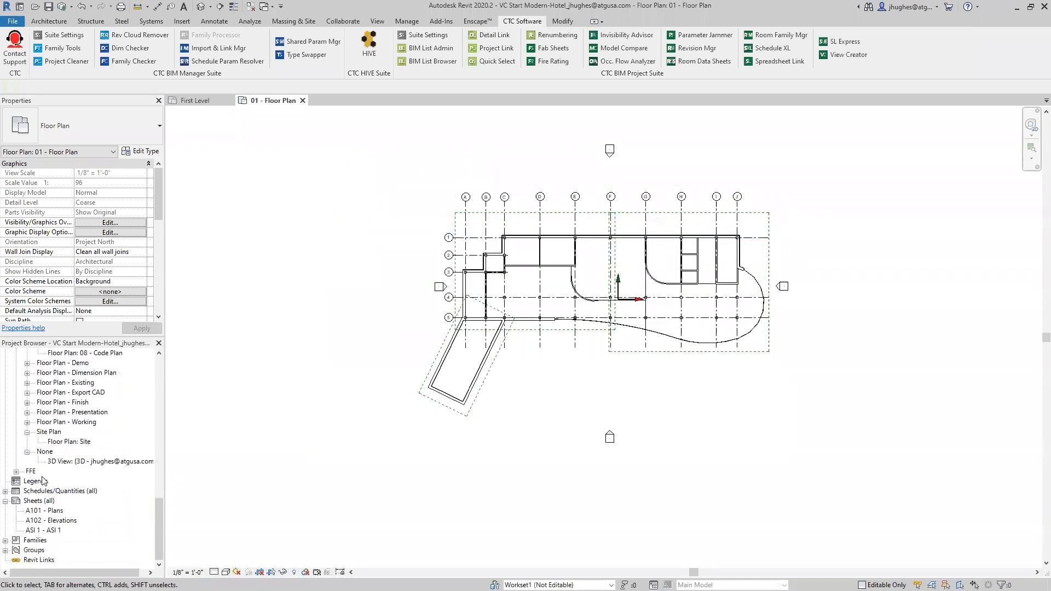
pyautogui.click(6, 490)
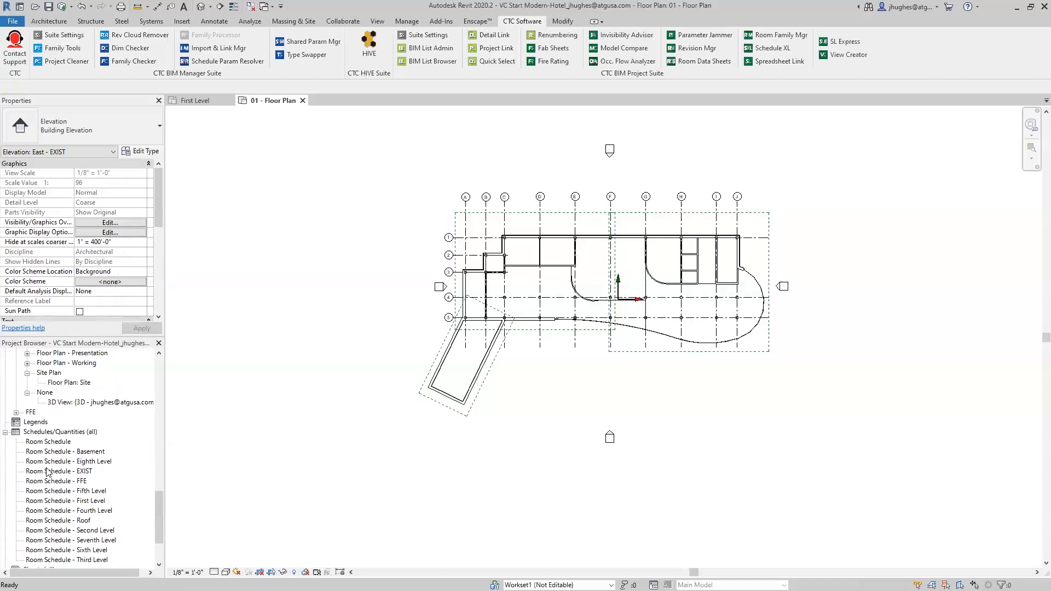
pyautogui.click(49, 472)
pyautogui.scroll(-1, 55, 474)
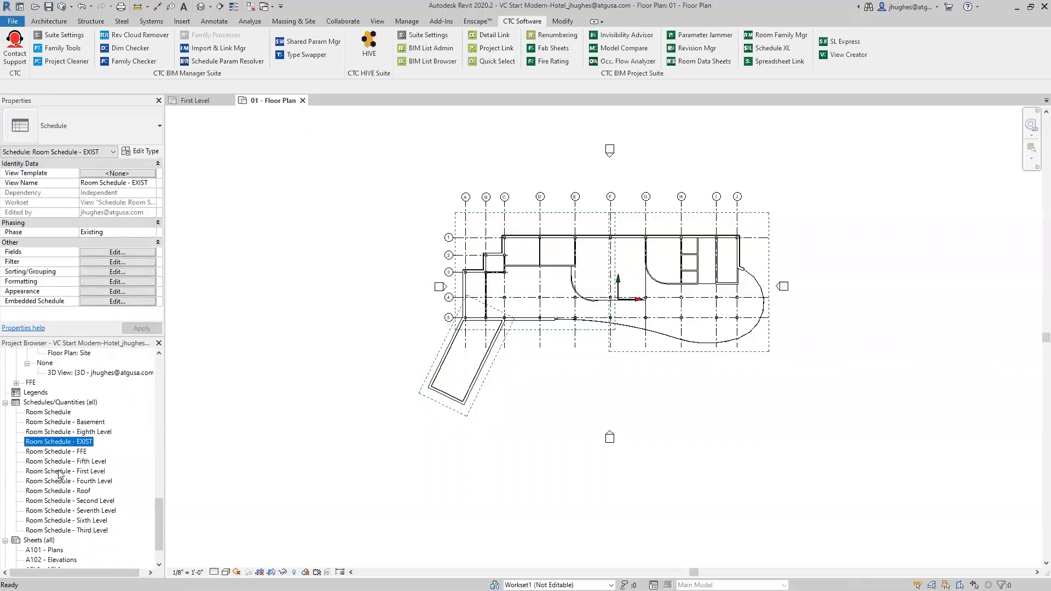
pyautogui.click(83, 433)
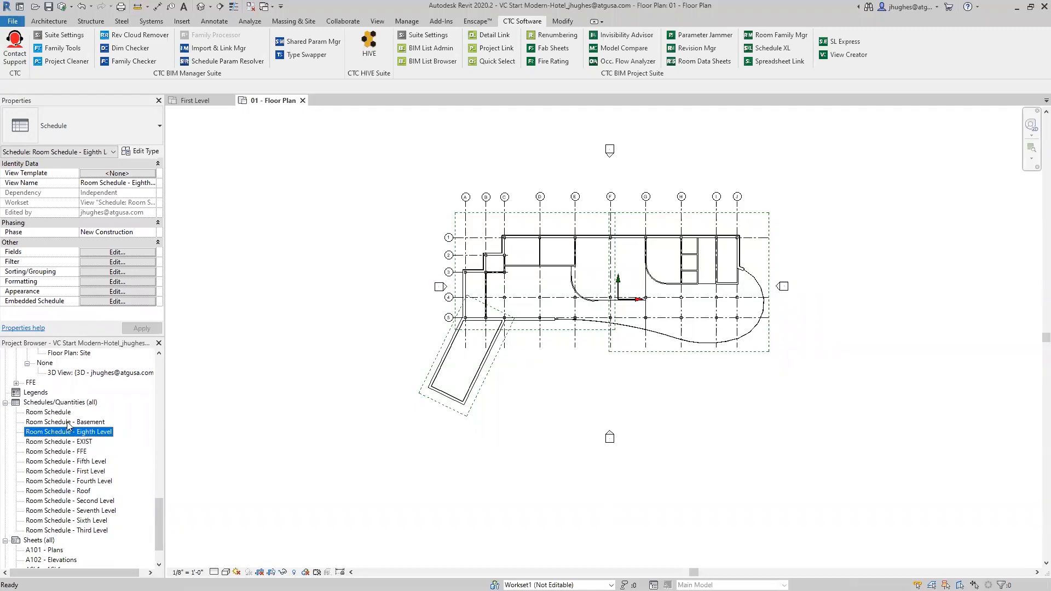
# Open Room Schedule - Basement and set its filter to Level equals Basement.
pyautogui.click(82, 422)
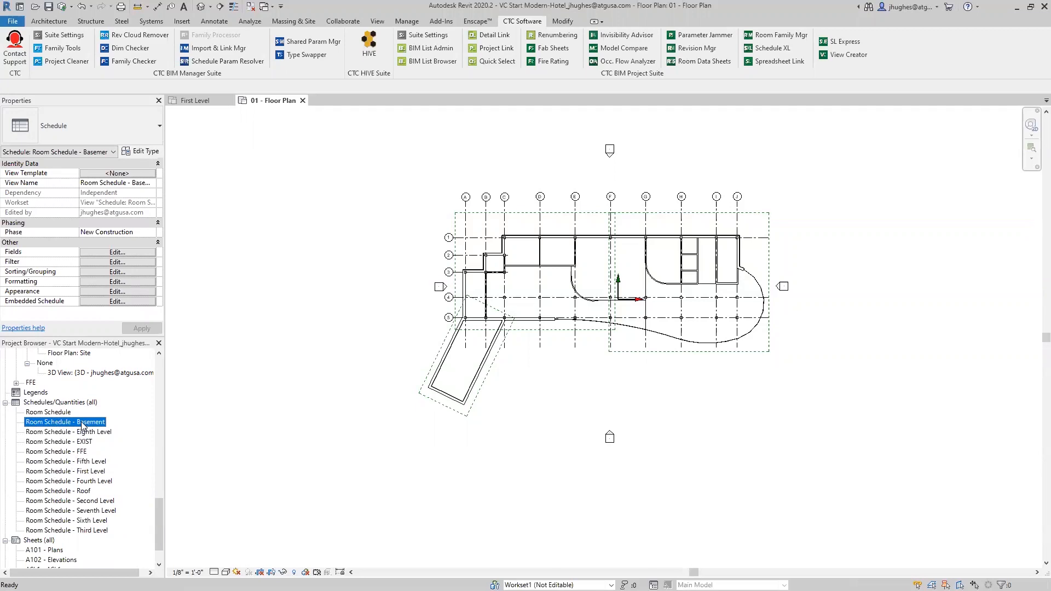
pyautogui.doubleClick(82, 422)
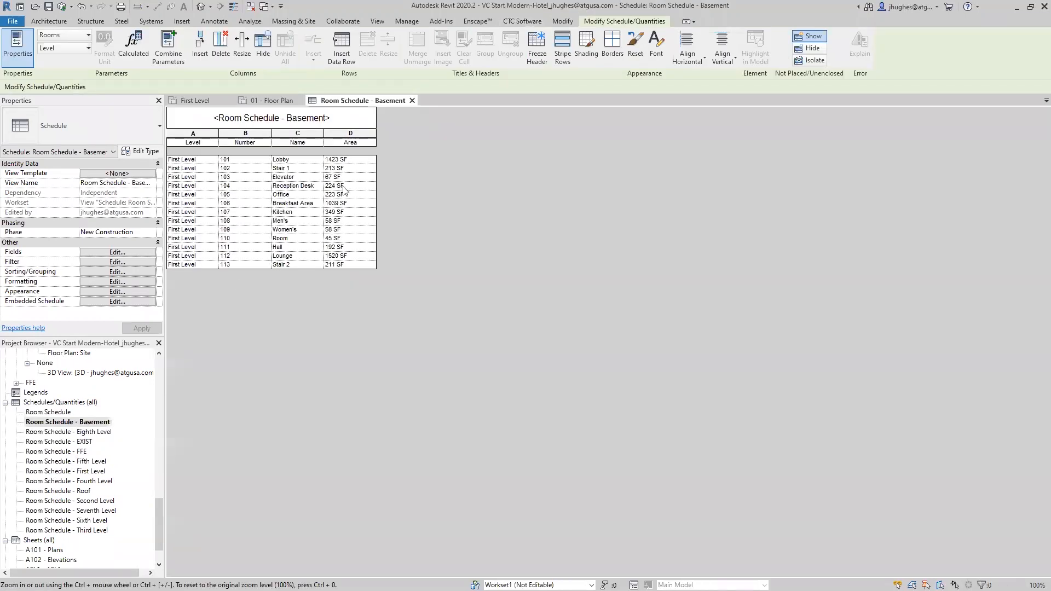
pyautogui.click(103, 263)
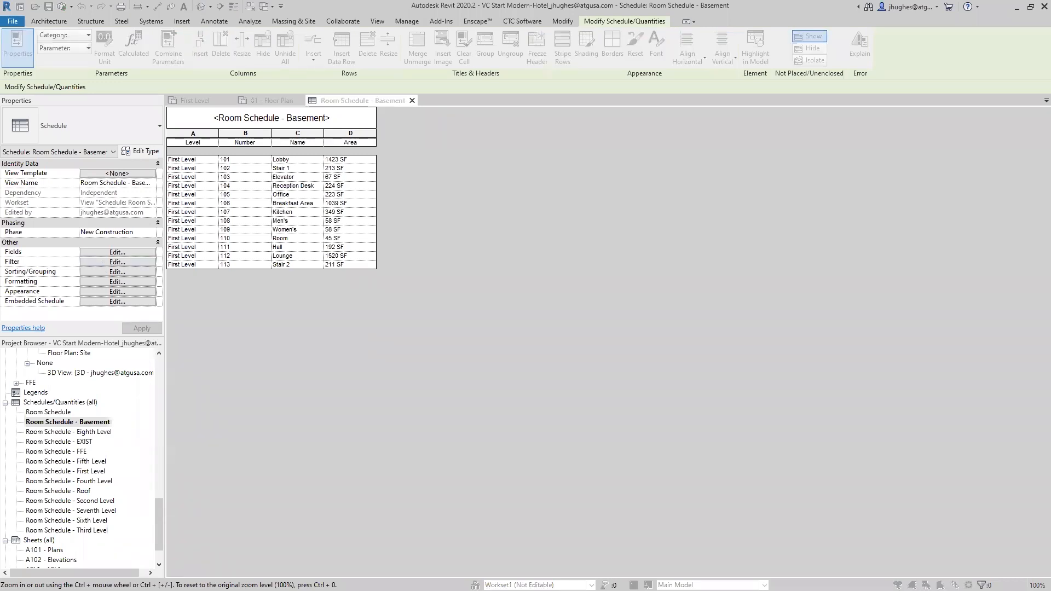
pyautogui.click(514, 124)
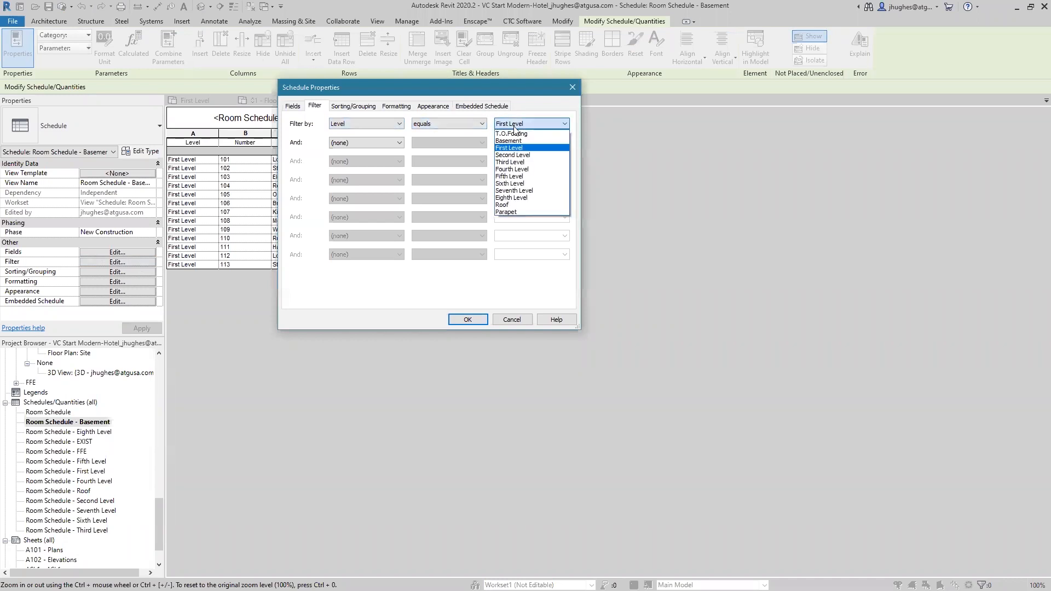
pyautogui.click(509, 140)
pyautogui.click(474, 319)
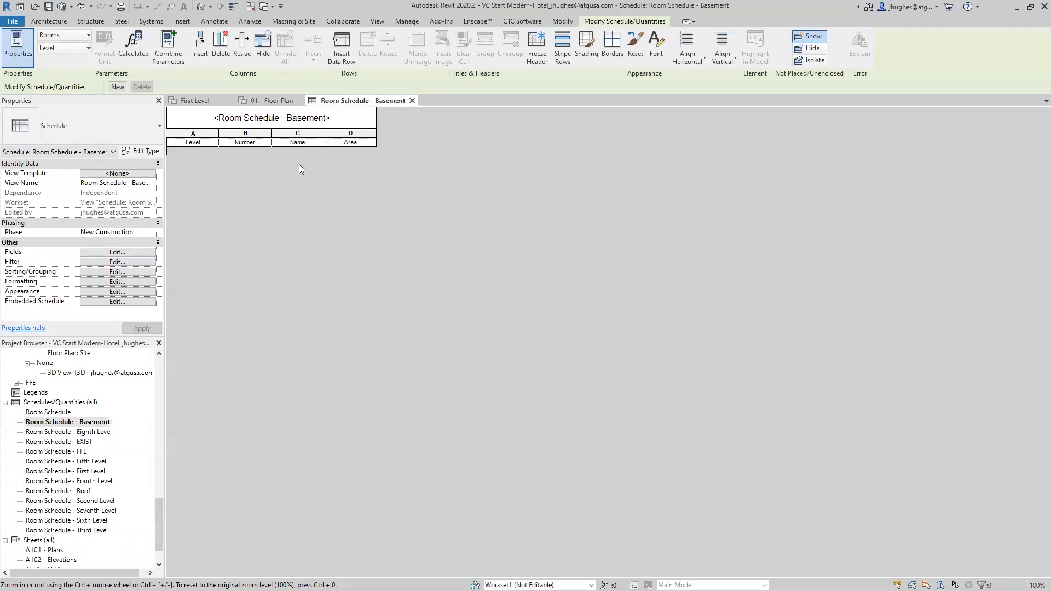
# Close the basement room schedule and use View Creator to switch sheet ASI 1 to the B 11 x 17 Horizontal titleblock.
pyautogui.click(412, 100)
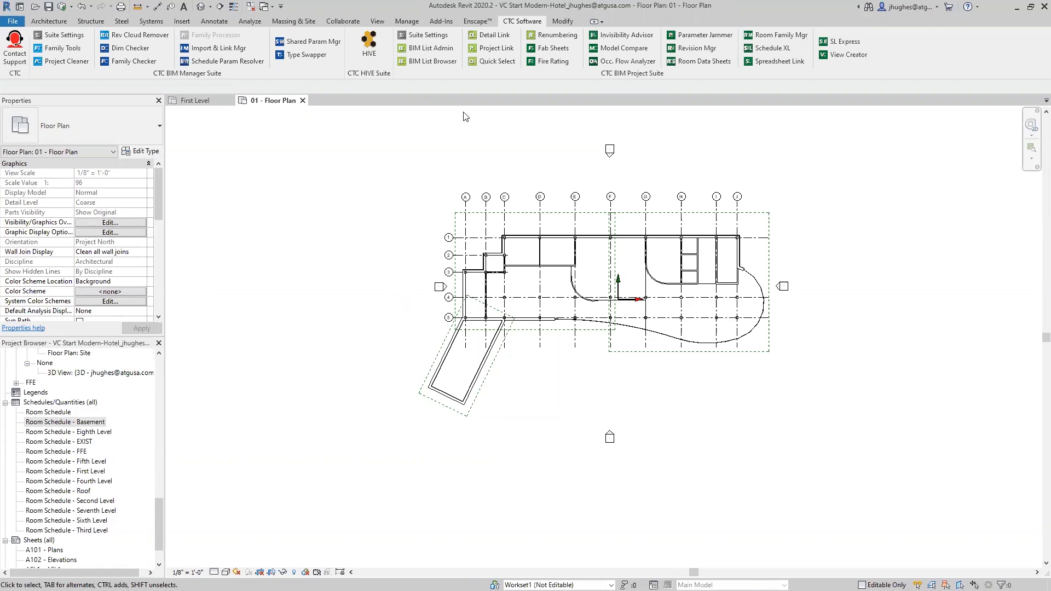
pyautogui.click(854, 58)
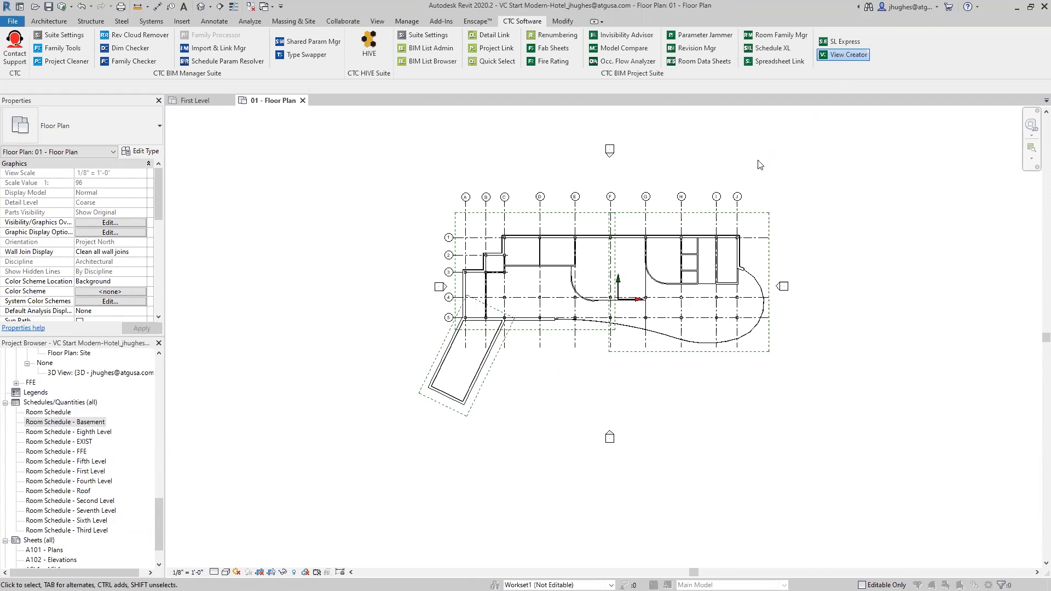
pyautogui.click(525, 180)
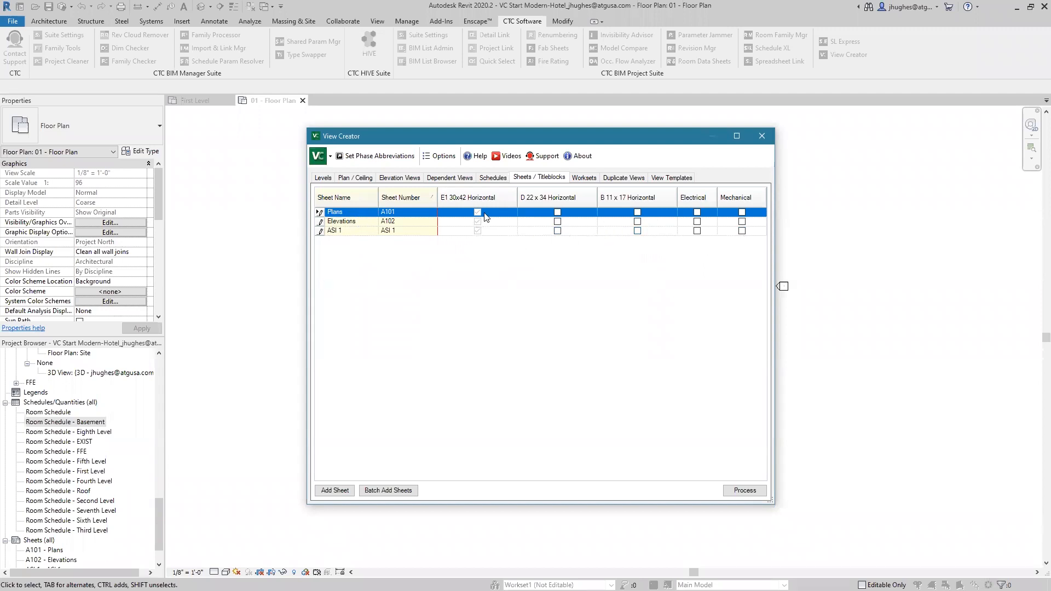
pyautogui.click(638, 232)
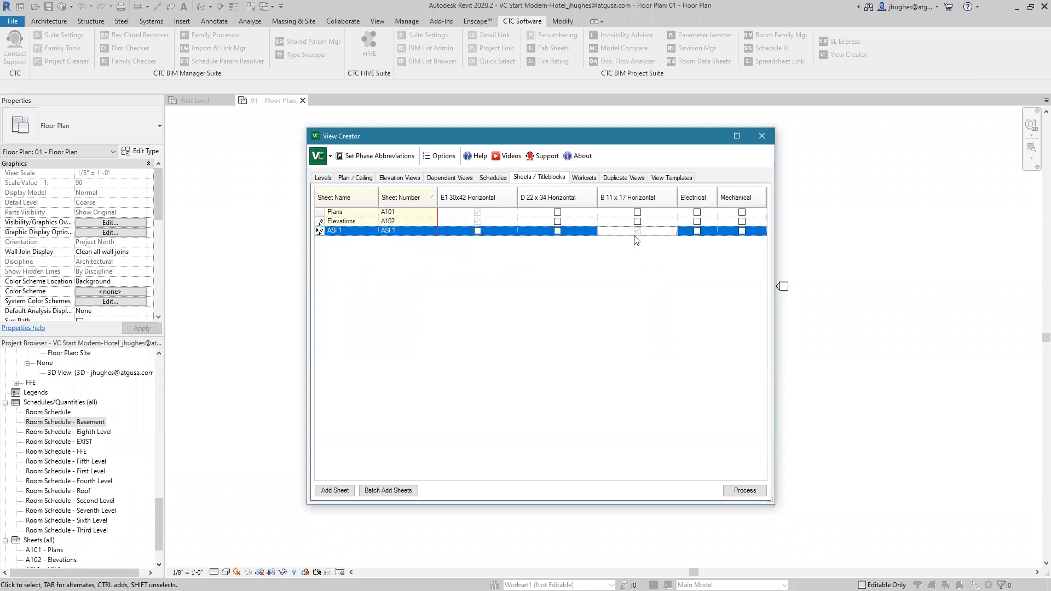
pyautogui.click(744, 490)
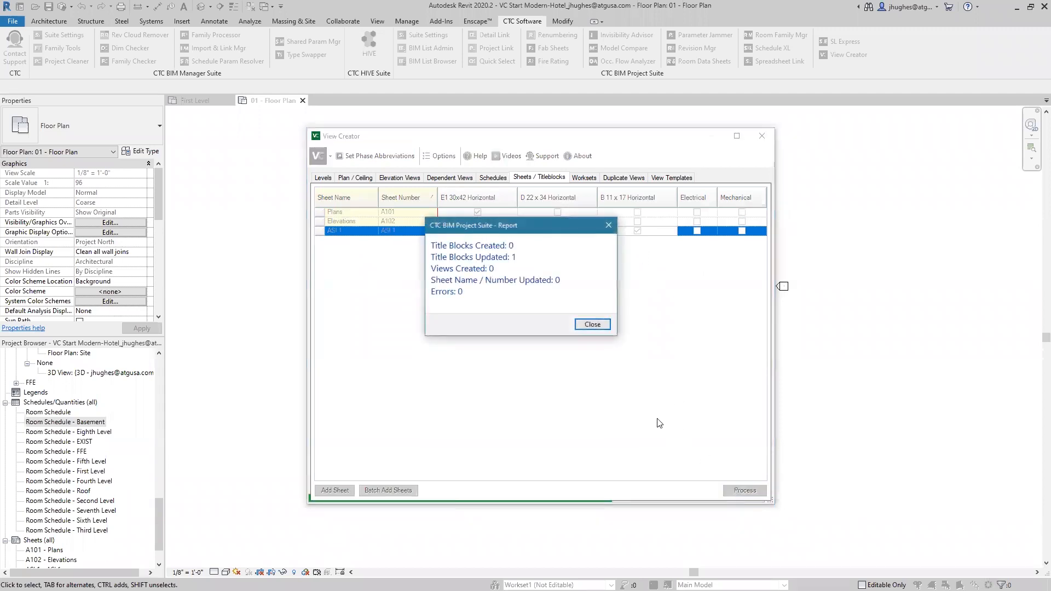
pyautogui.click(591, 325)
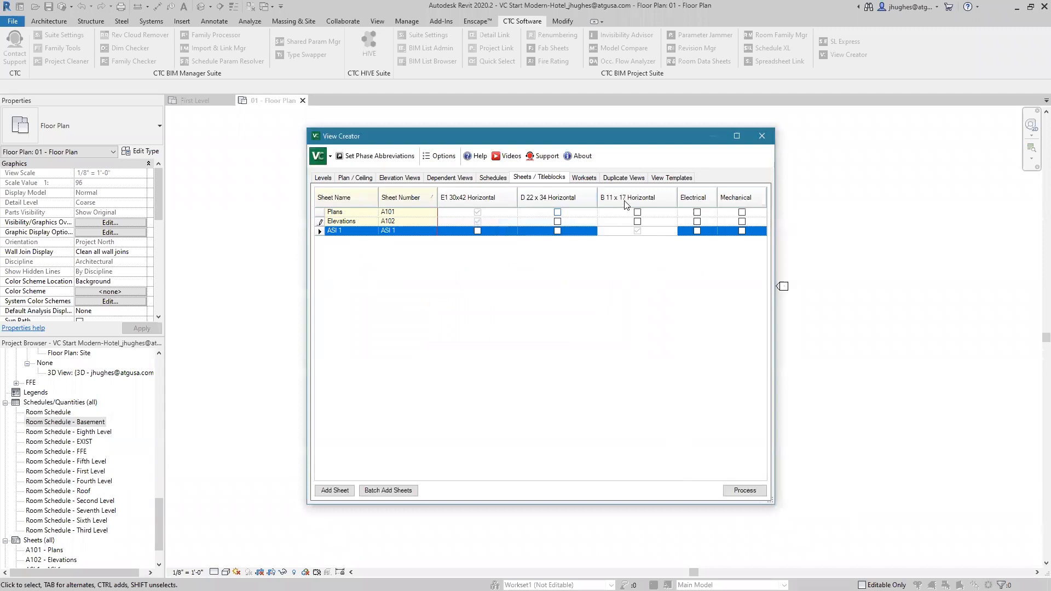
pyautogui.click(762, 135)
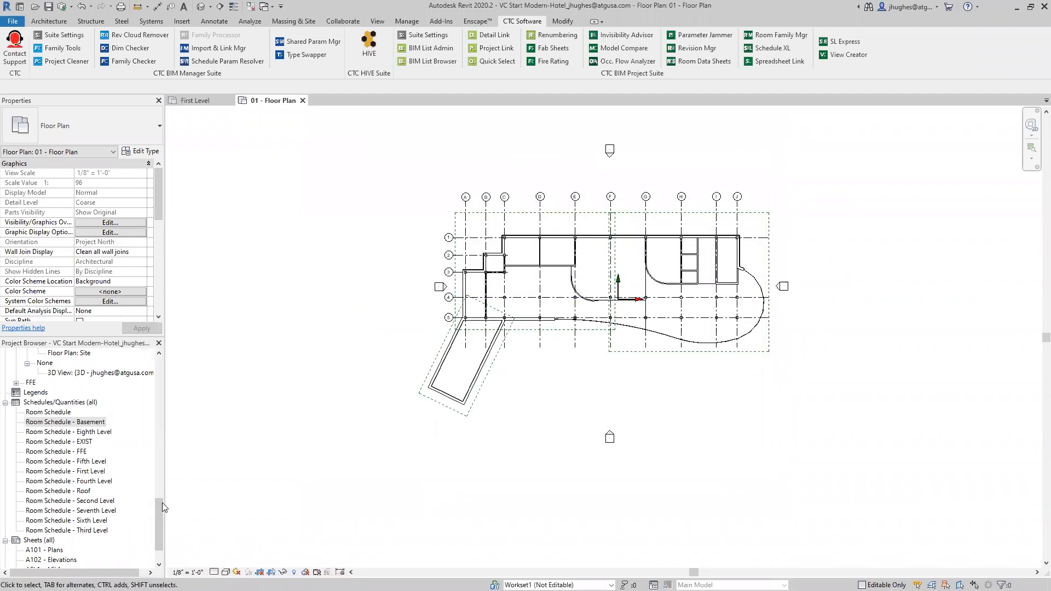
# Open sheet ASI 1 to check its titleblock, and close it.
pyautogui.moveTo(157, 508); pyautogui.dragTo(158, 523)
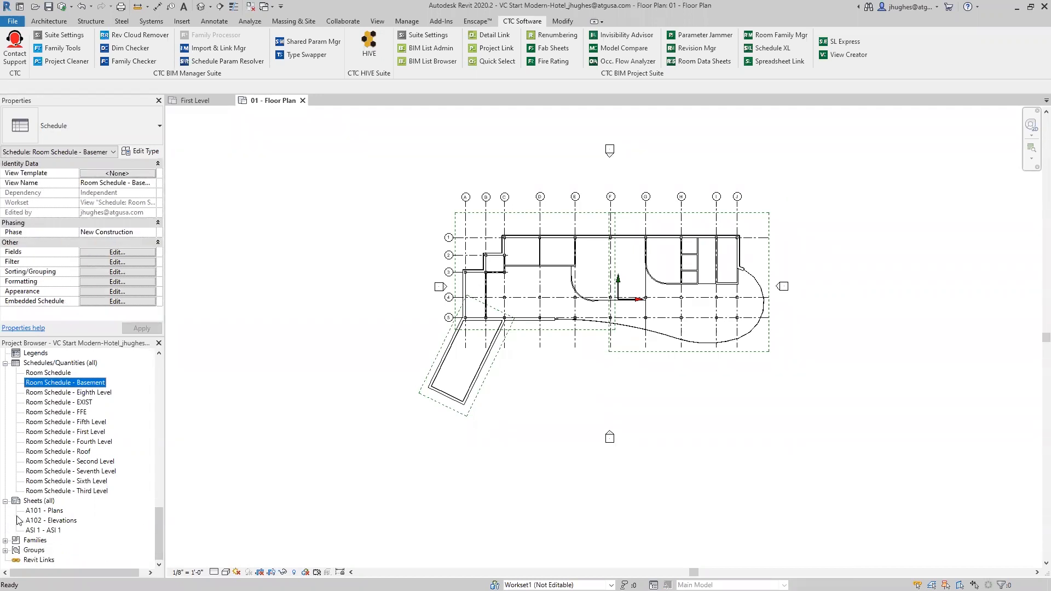
pyautogui.doubleClick(35, 530)
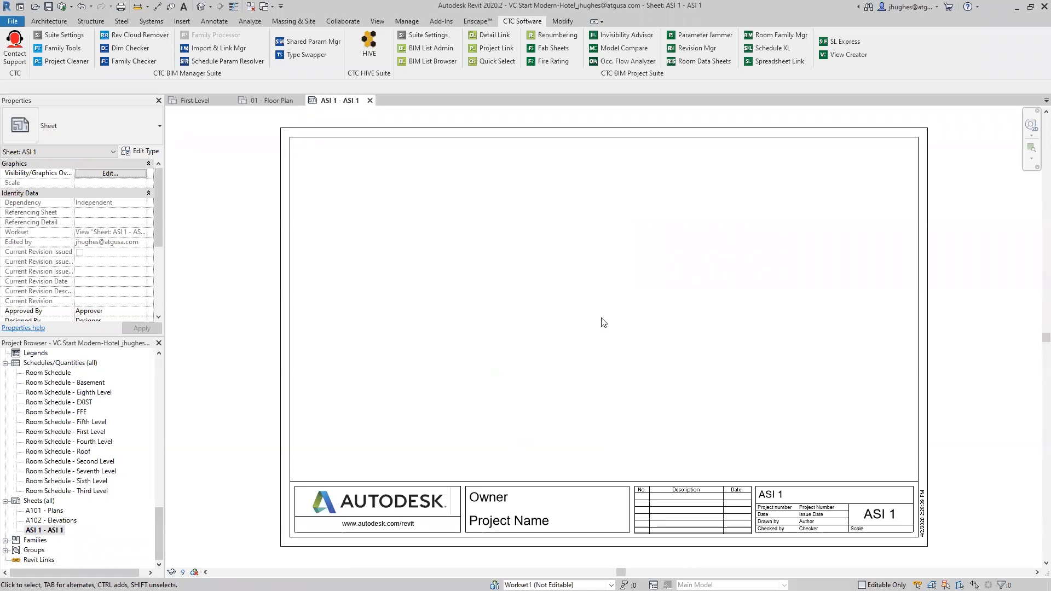
pyautogui.click(370, 101)
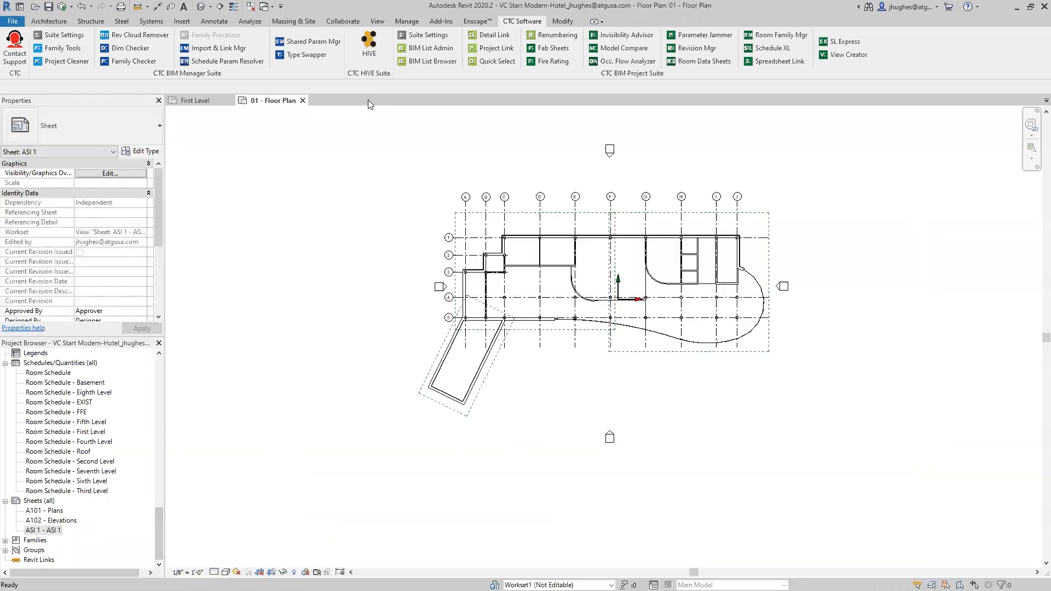
# Create 3D views for only the Exterior Envelope and Interior worksets with View Creator, and close it.
pyautogui.click(835, 58)
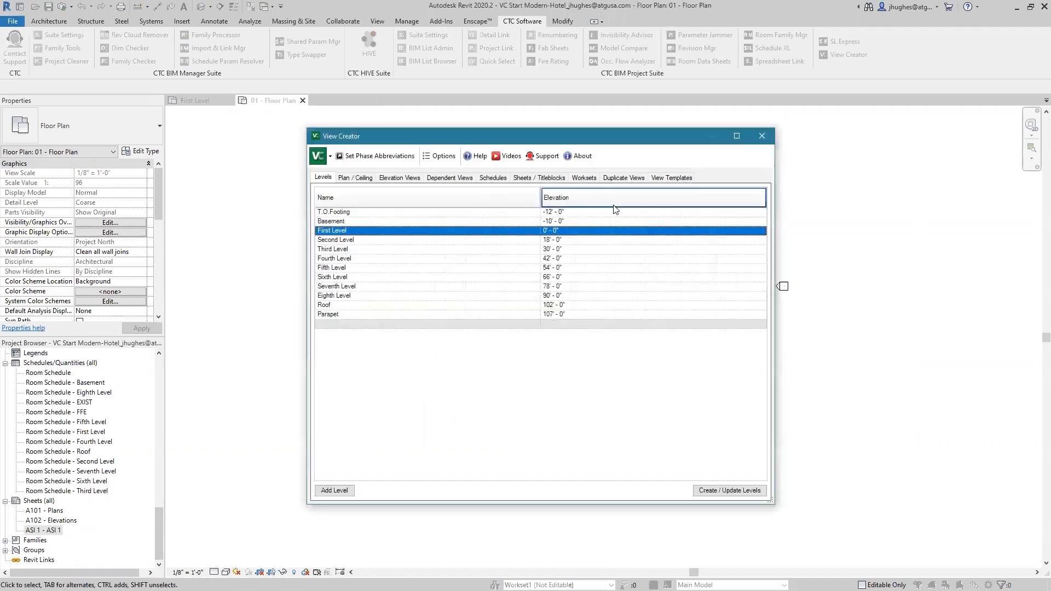
pyautogui.click(583, 178)
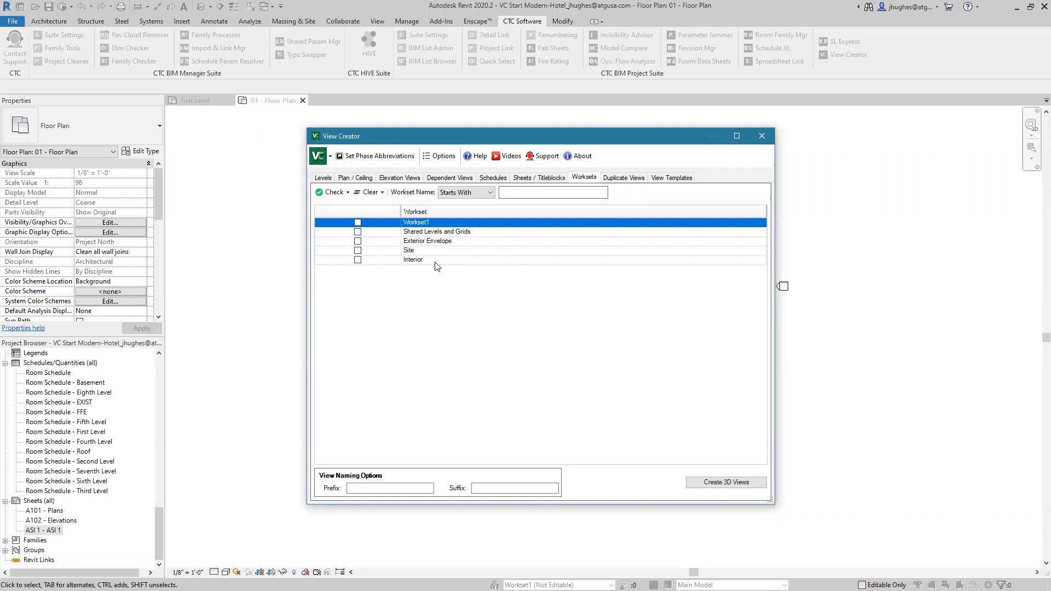
pyautogui.click(358, 222)
pyautogui.click(357, 232)
pyautogui.click(357, 241)
pyautogui.click(357, 250)
pyautogui.click(358, 260)
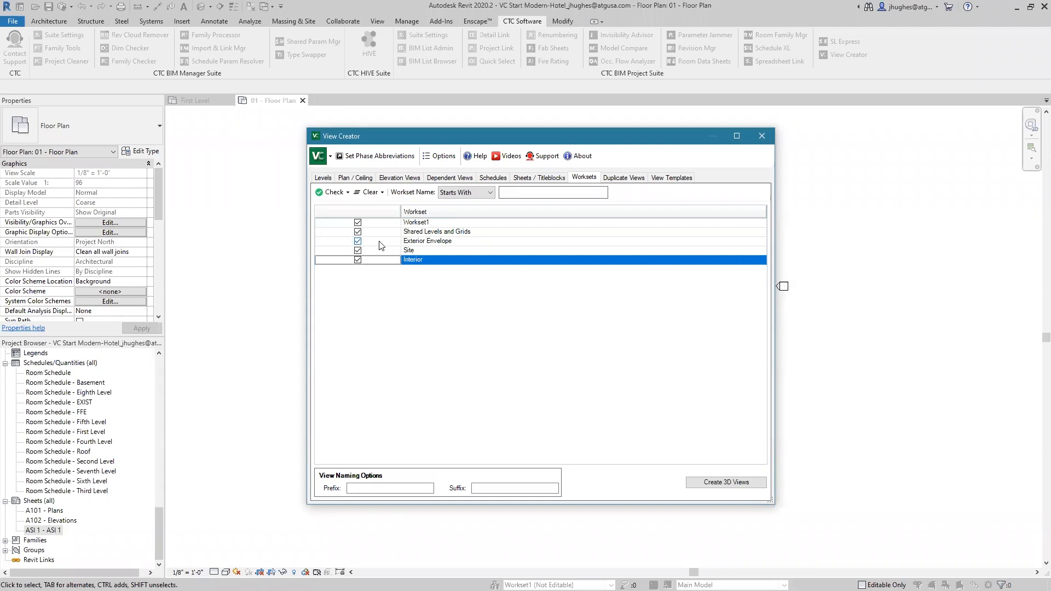
pyautogui.click(358, 250)
pyautogui.click(357, 231)
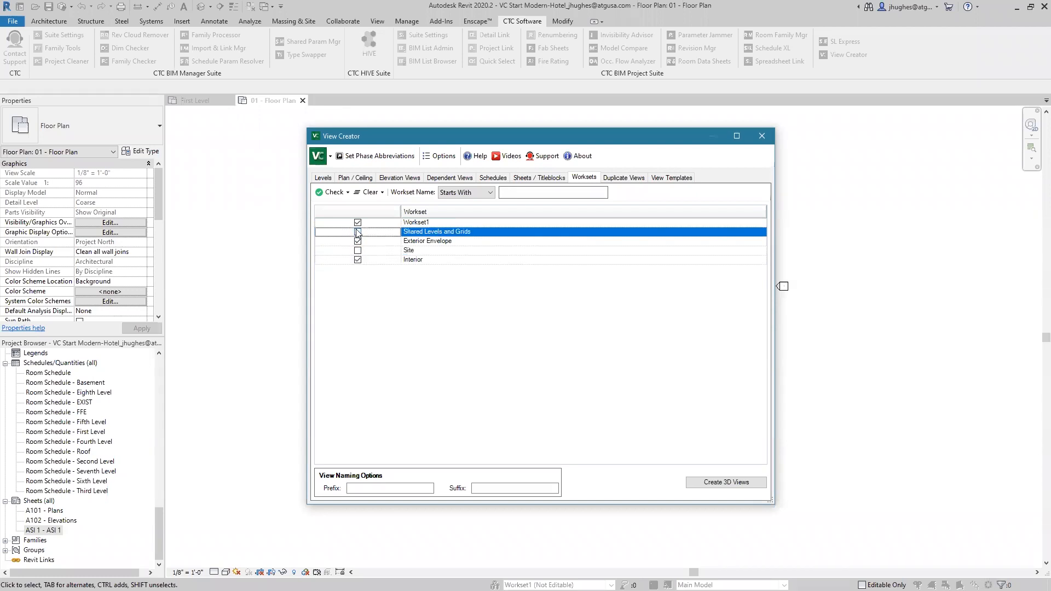
pyautogui.click(357, 222)
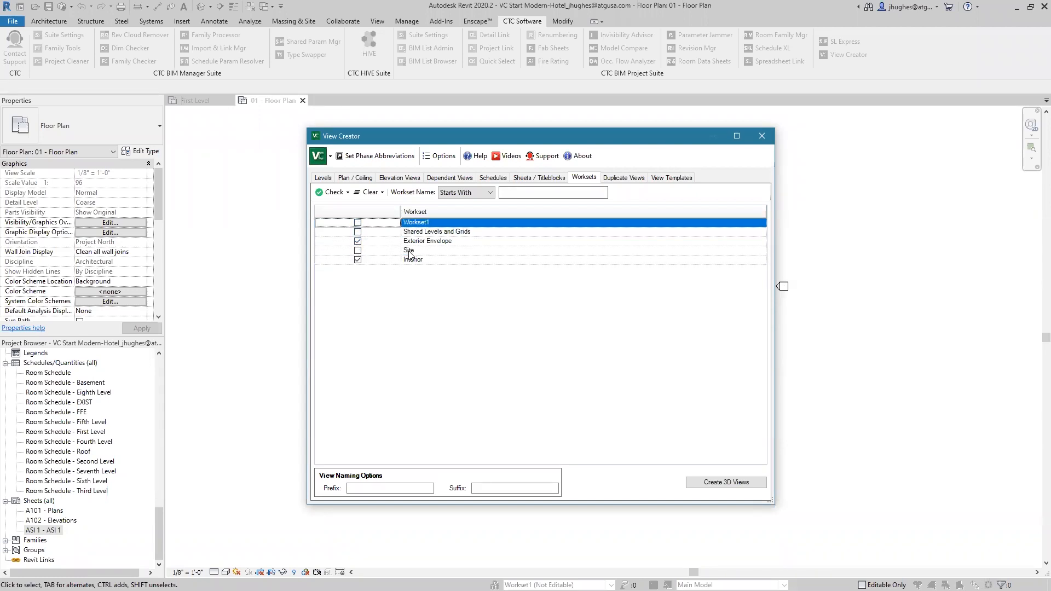
pyautogui.click(707, 482)
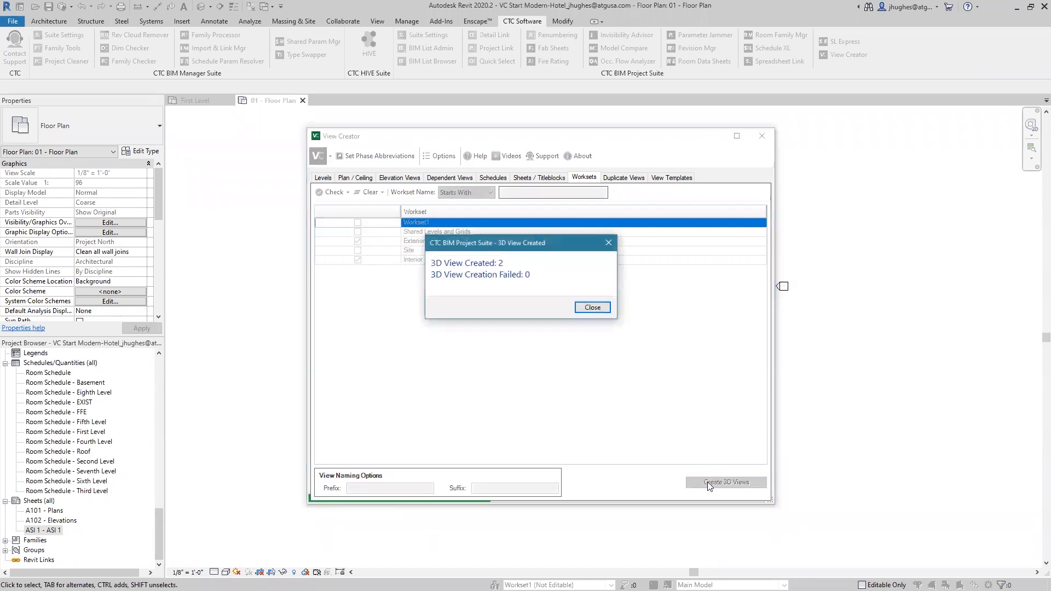
pyautogui.click(588, 308)
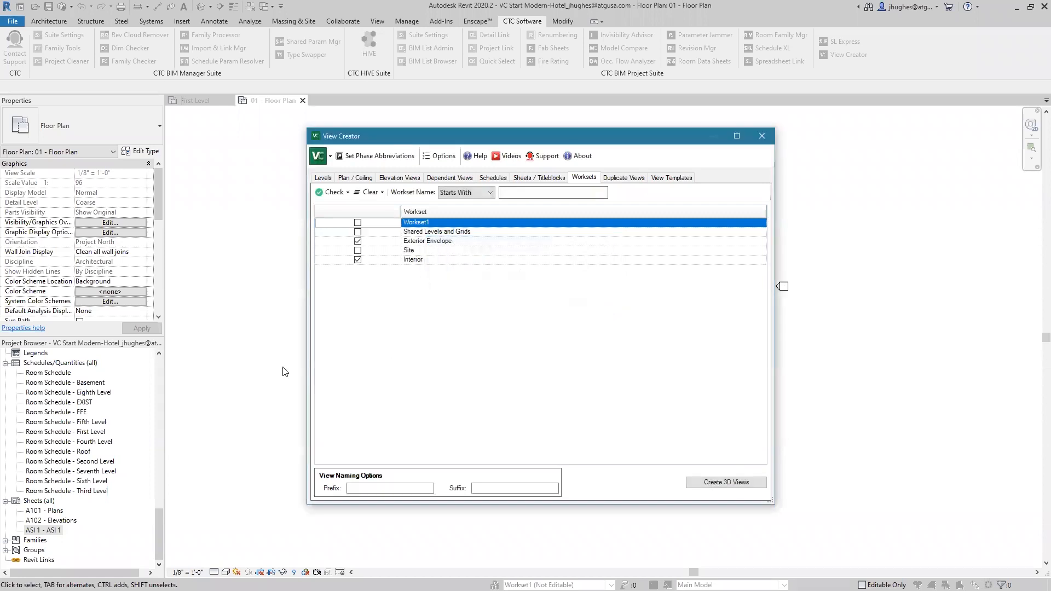
pyautogui.click(762, 136)
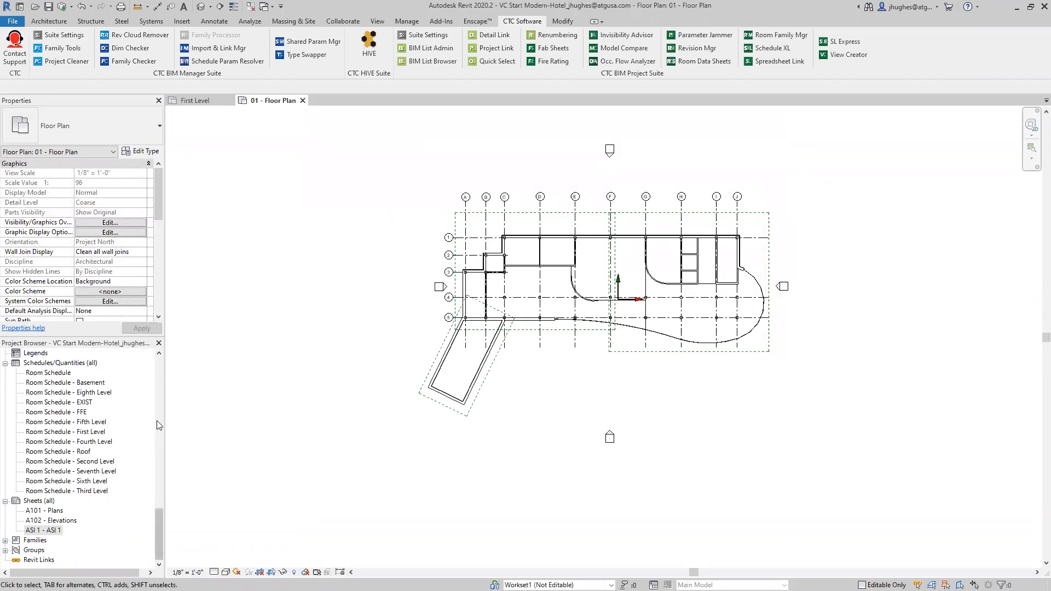
# Look for the workset 3D views in the Project Browser, collapsing the Existing and New Construction phases and expanding FFE.
pyautogui.moveTo(157, 519); pyautogui.dragTo(166, 367)
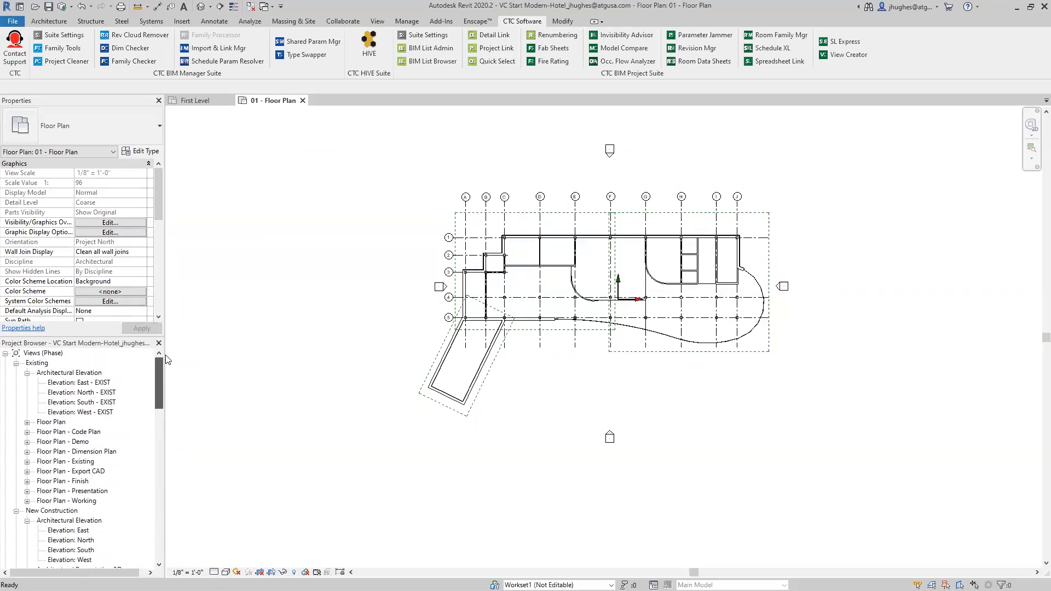
pyautogui.scroll(-2, 167, 378)
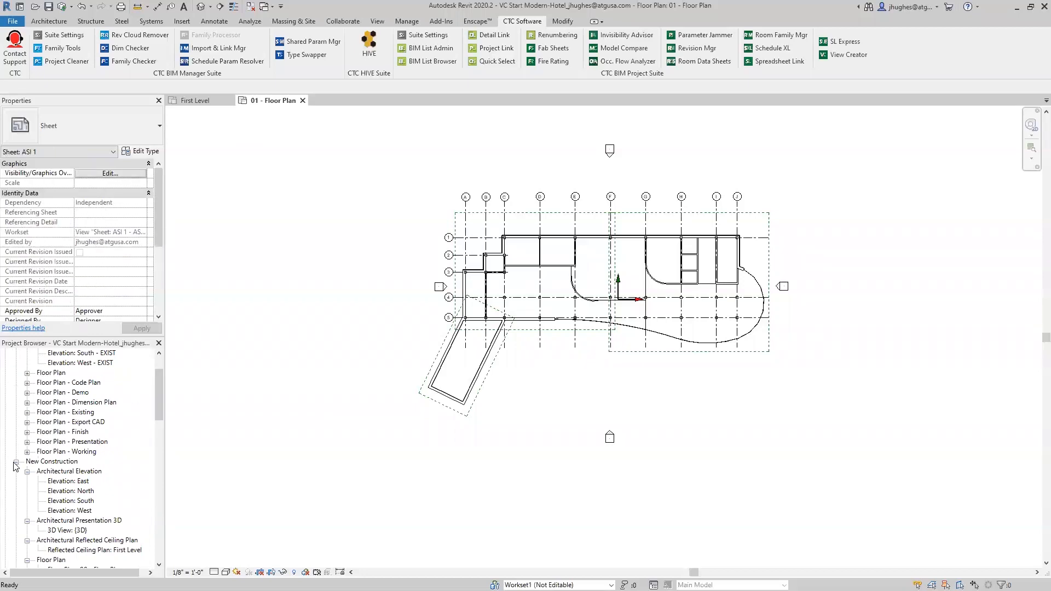
pyautogui.scroll(-1, 35, 483)
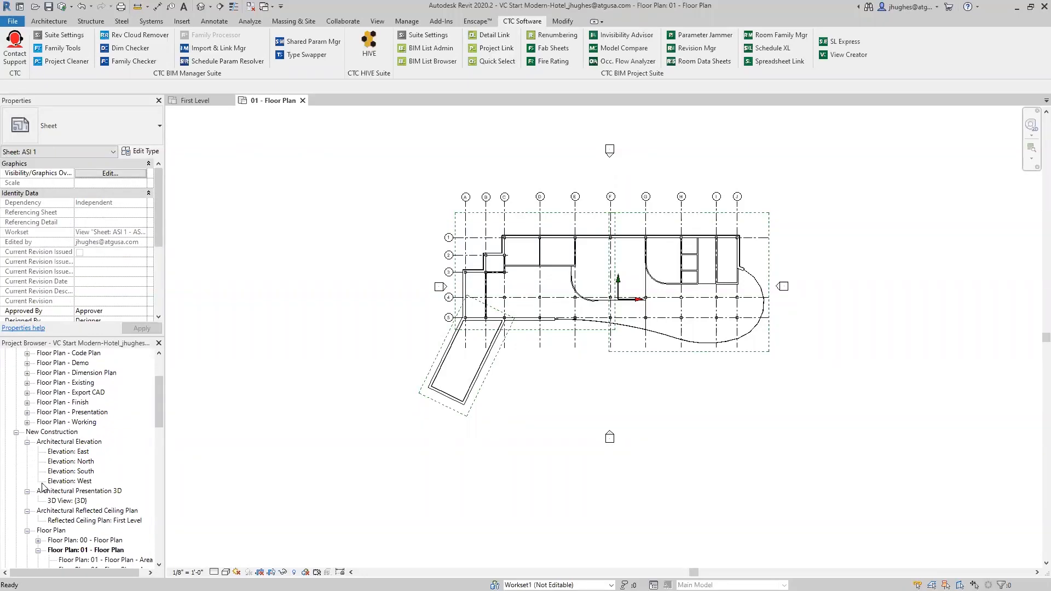
pyautogui.click(64, 501)
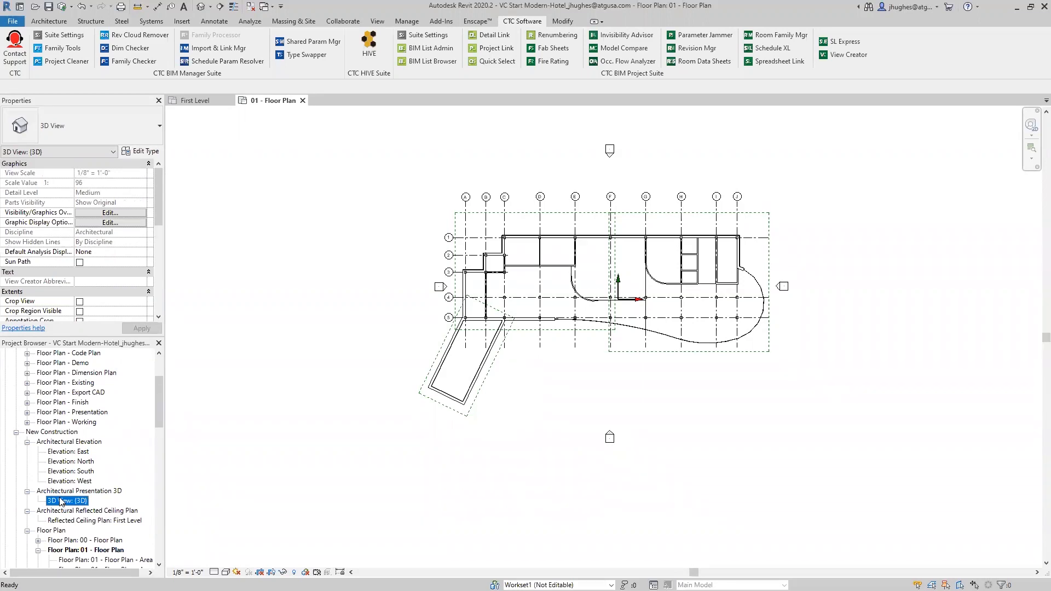
pyautogui.scroll(3, 65, 493)
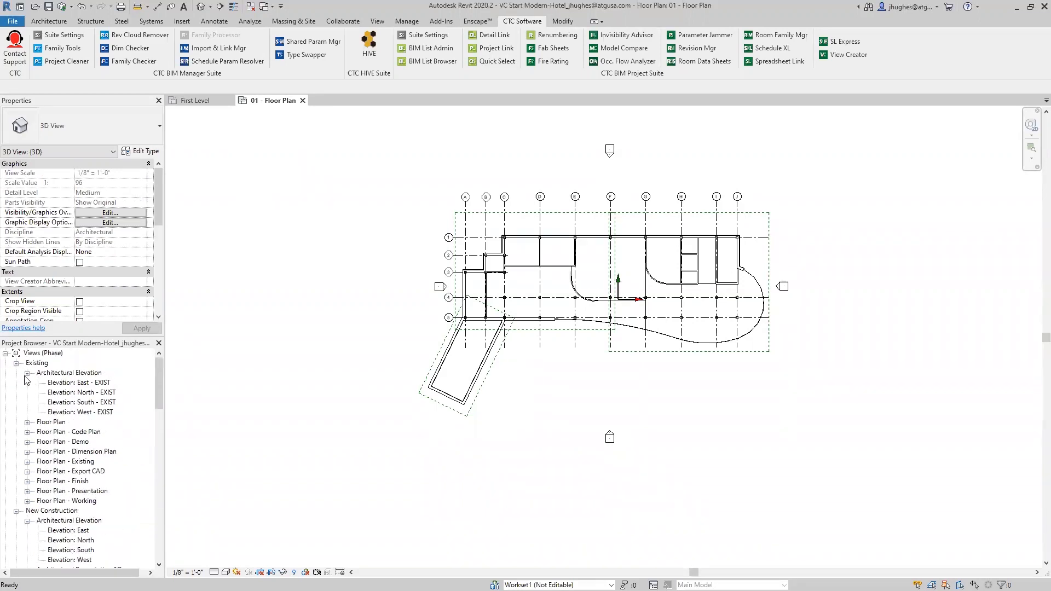
pyautogui.click(16, 363)
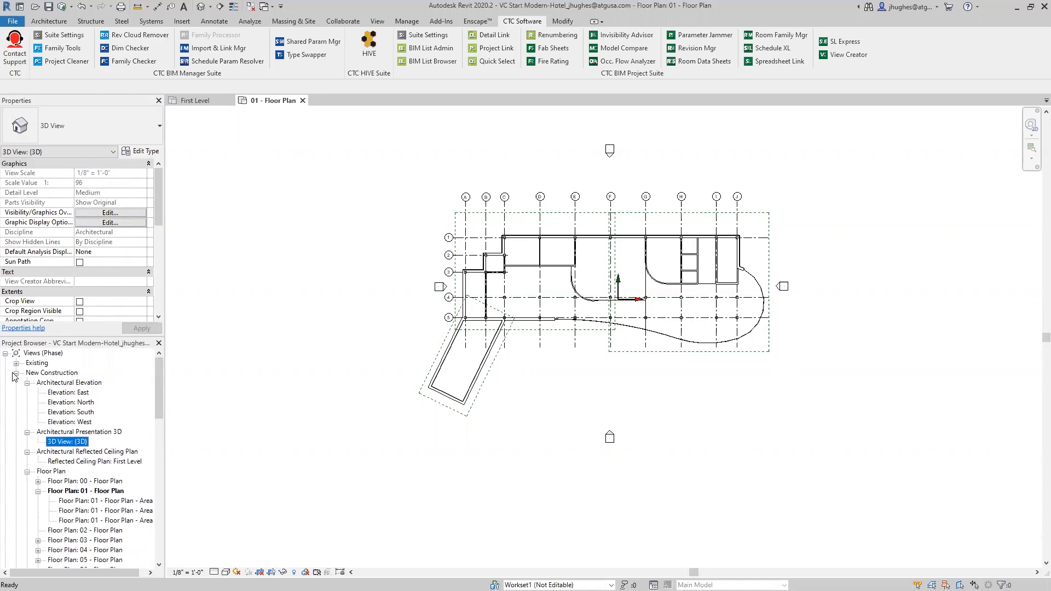
pyautogui.click(16, 373)
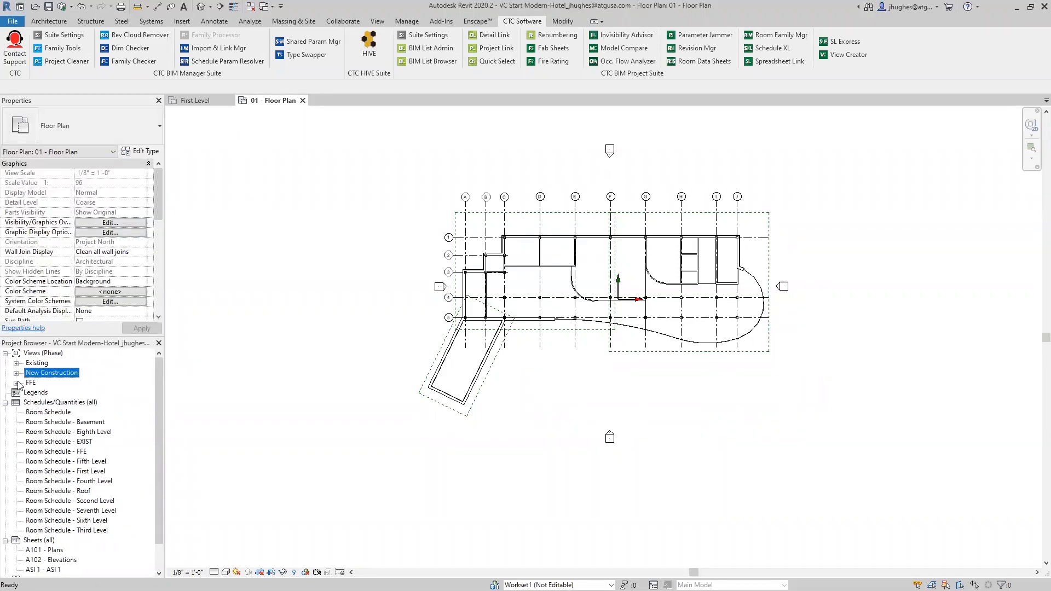
pyautogui.click(17, 383)
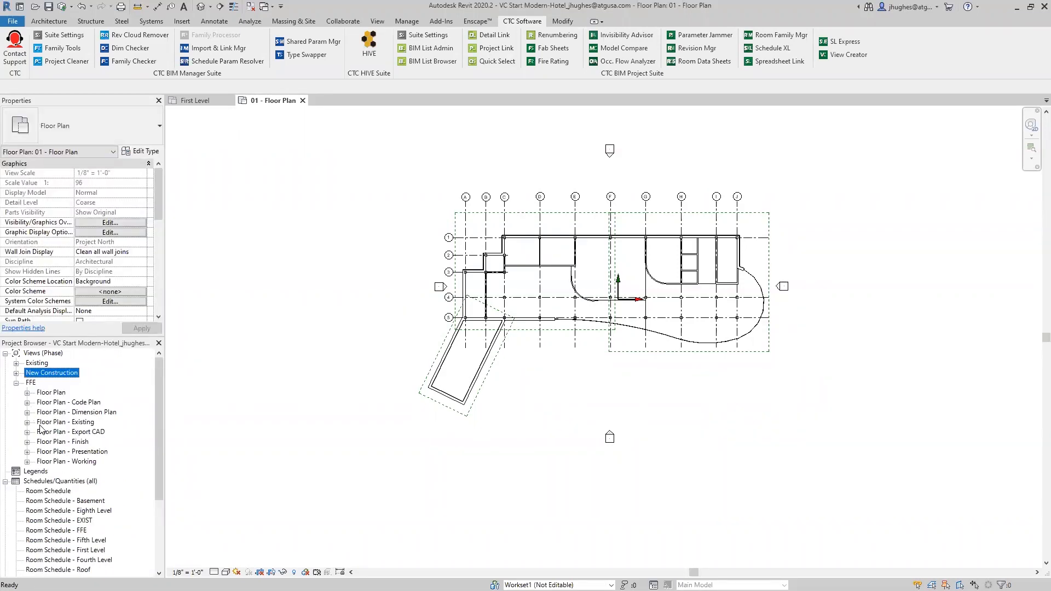
# Expand New Construction again to examine all its 3D views, including those without a view type, and expand the Existing phase.
pyautogui.click(16, 374)
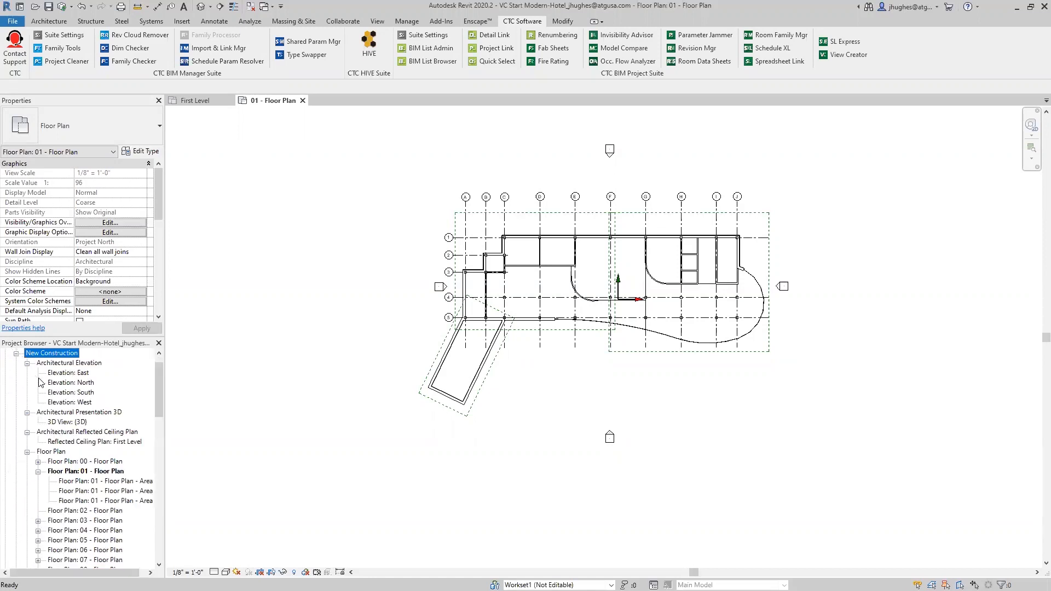
pyautogui.click(55, 415)
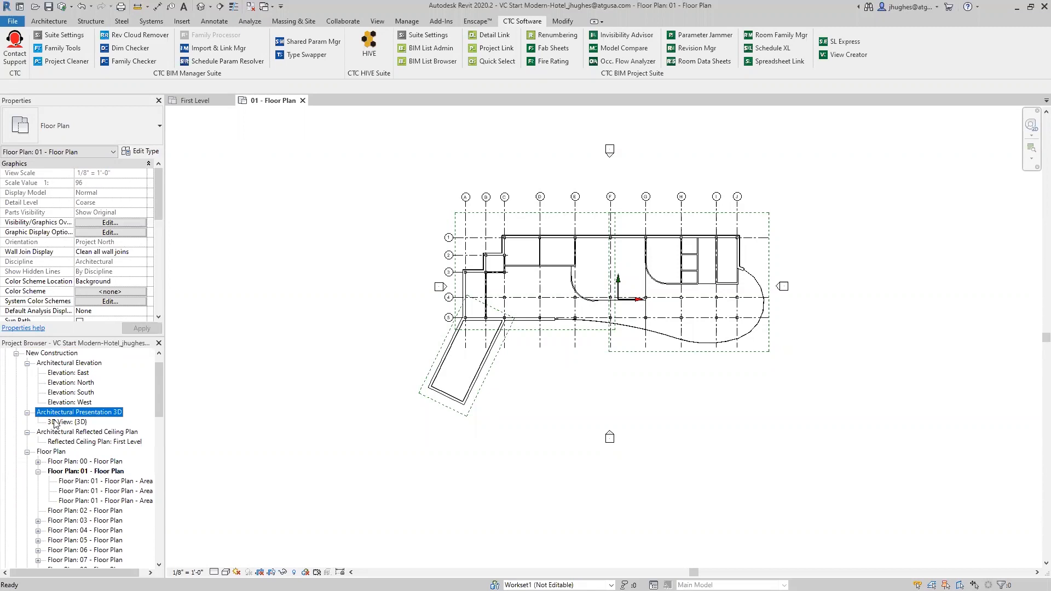
pyautogui.click(56, 422)
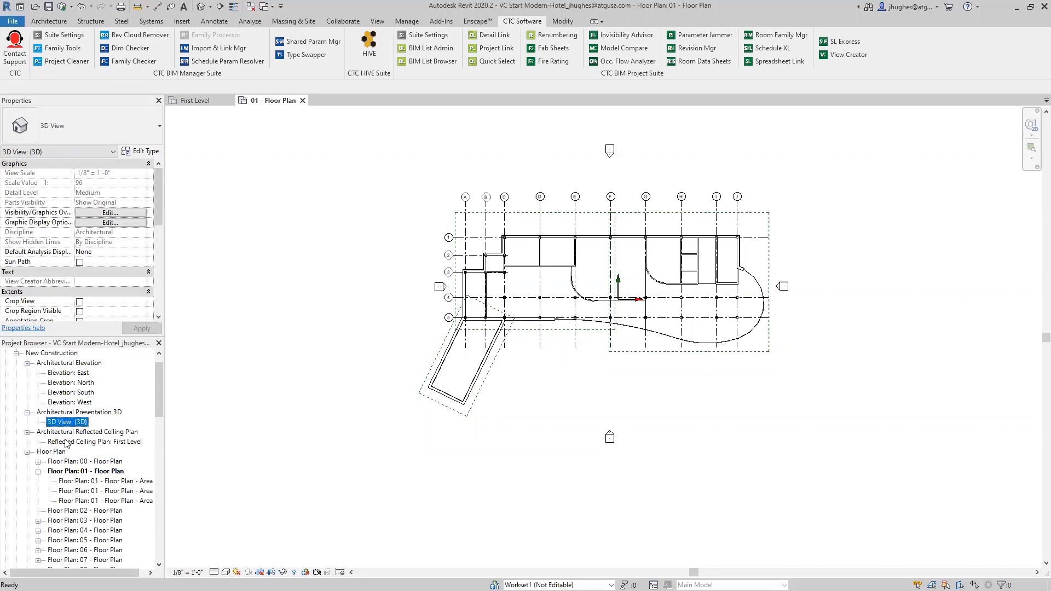
pyautogui.scroll(-12, 65, 443)
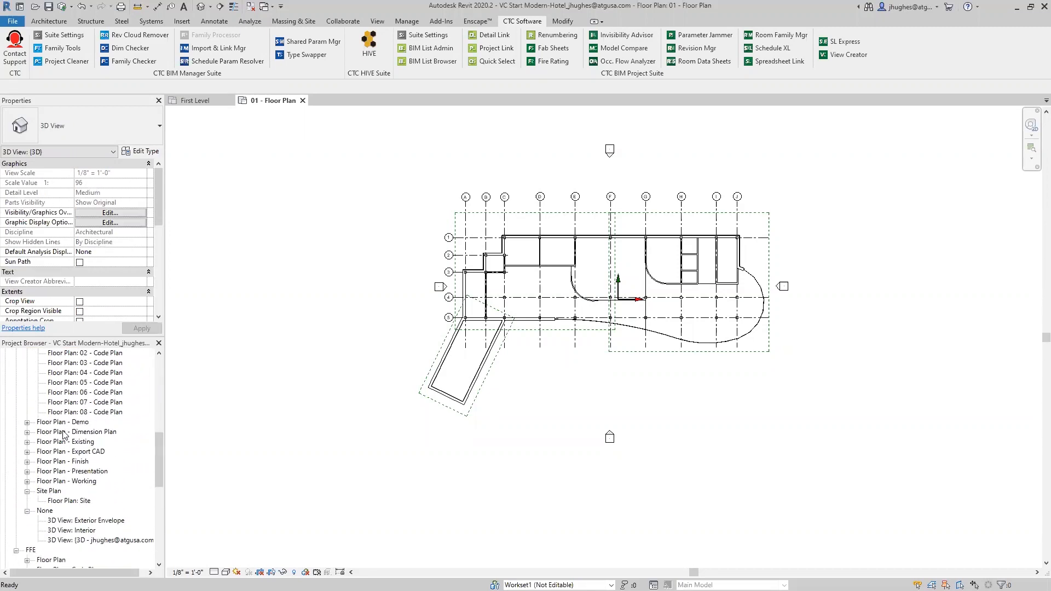
pyautogui.scroll(-2, 64, 435)
pyautogui.scroll(-2, 64, 435)
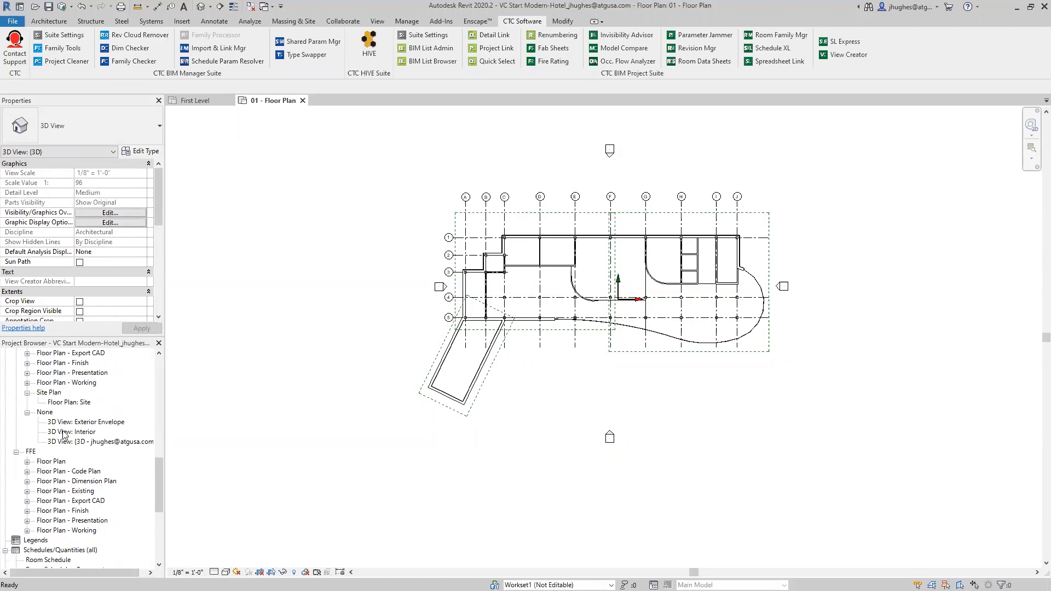
pyautogui.scroll(15, 63, 435)
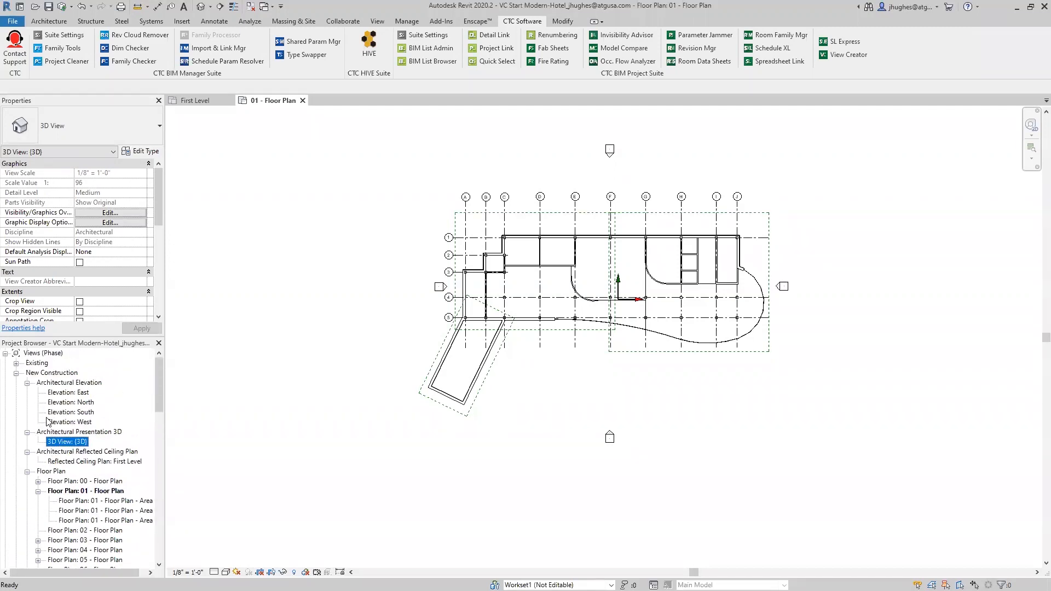
pyautogui.click(16, 362)
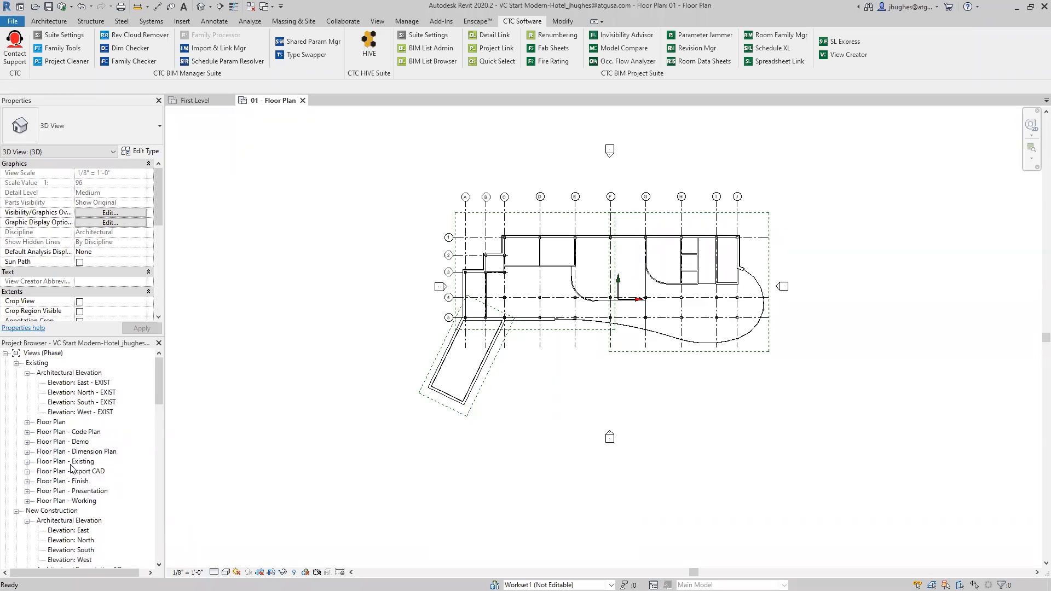
# Try to create 3D views for the Exterior Envelope and Interior worksets again with View Creator, and close it.
pyautogui.click(837, 56)
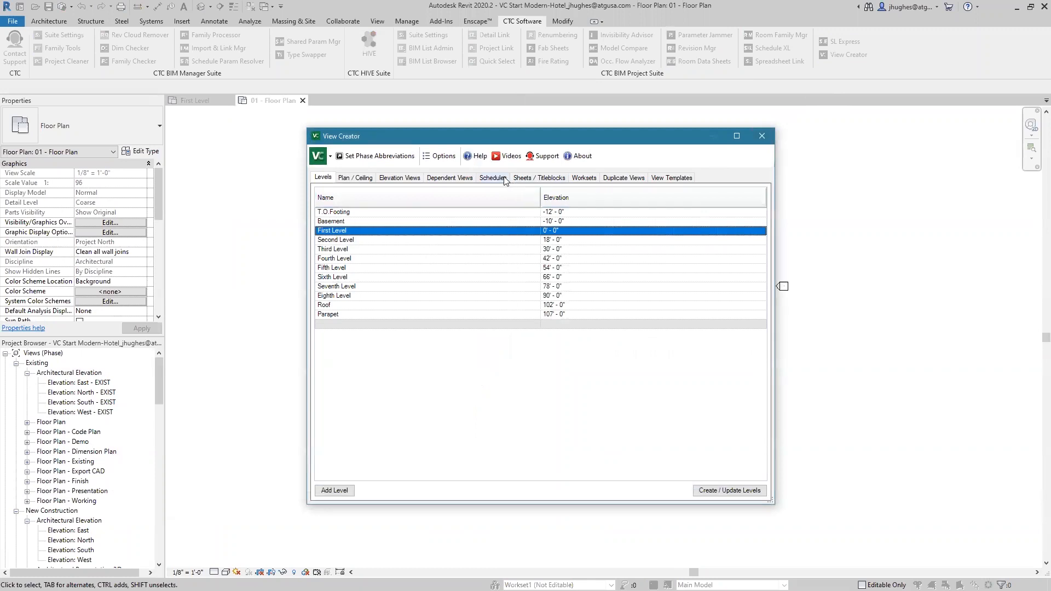
pyautogui.click(582, 177)
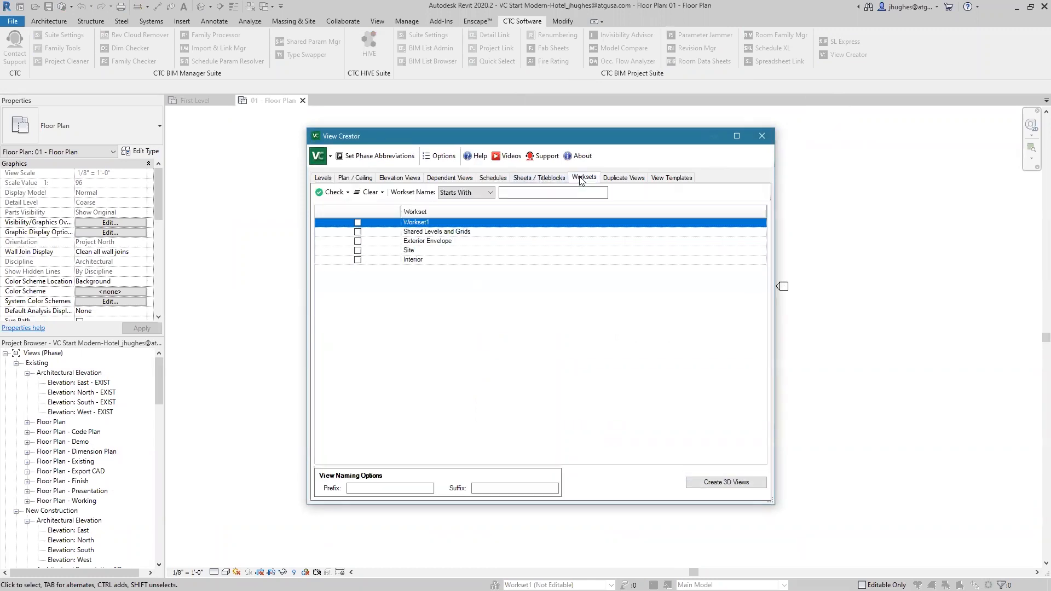
pyautogui.click(356, 241)
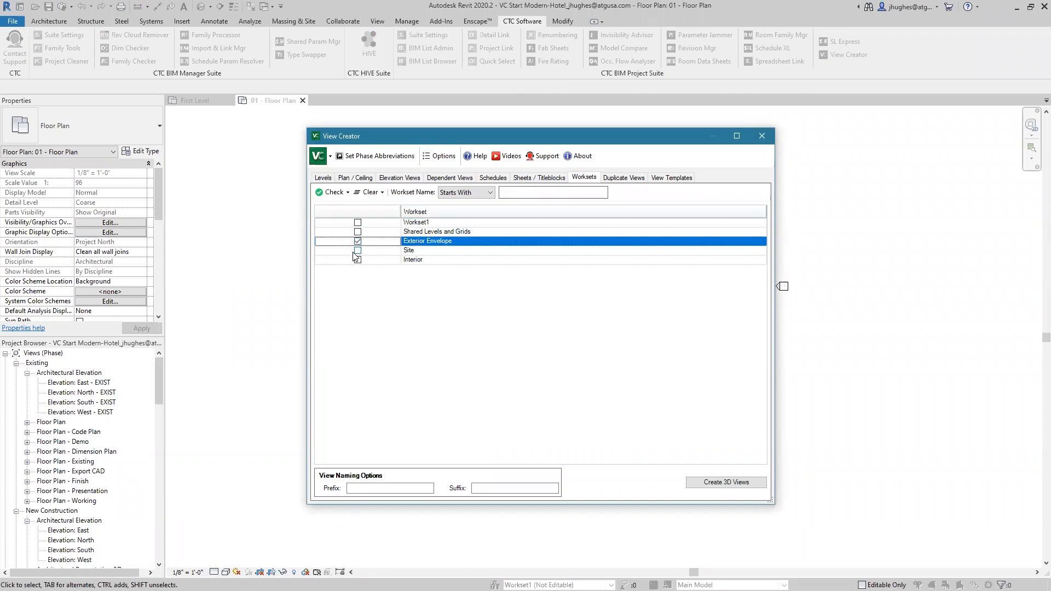
pyautogui.click(357, 259)
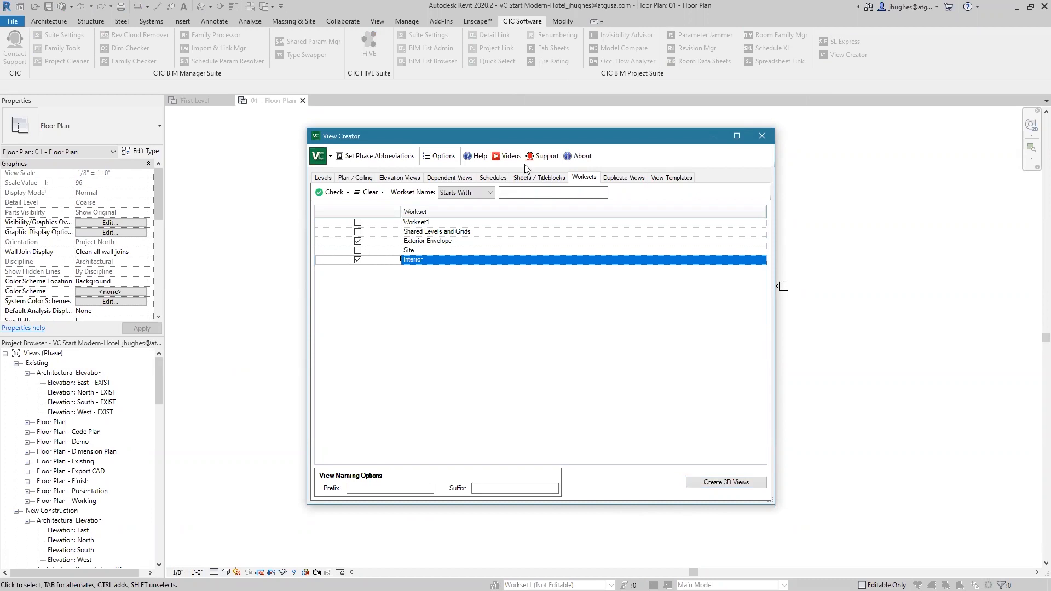
pyautogui.click(479, 194)
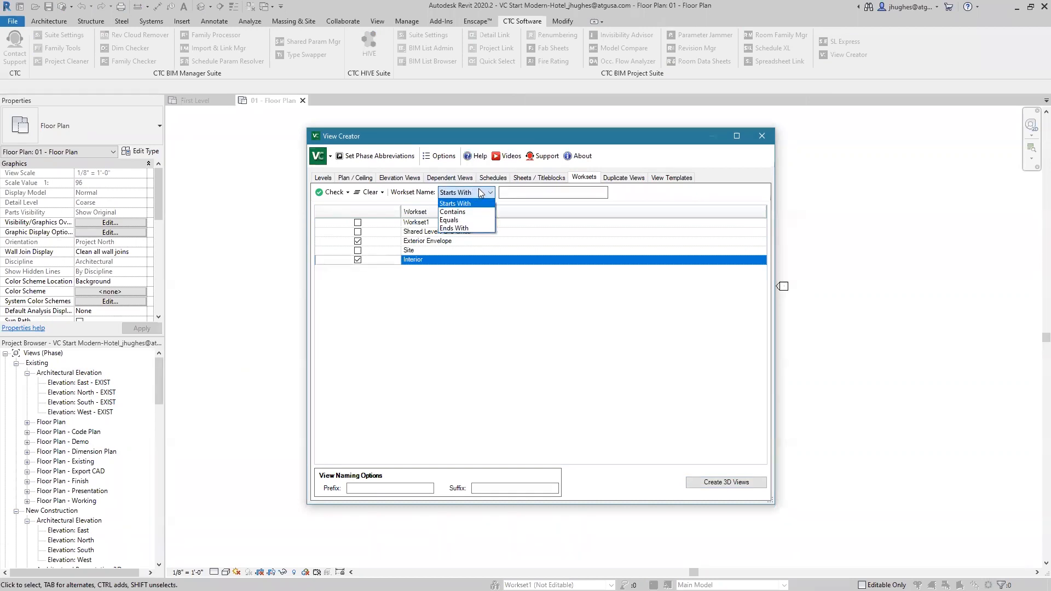
pyautogui.click(480, 193)
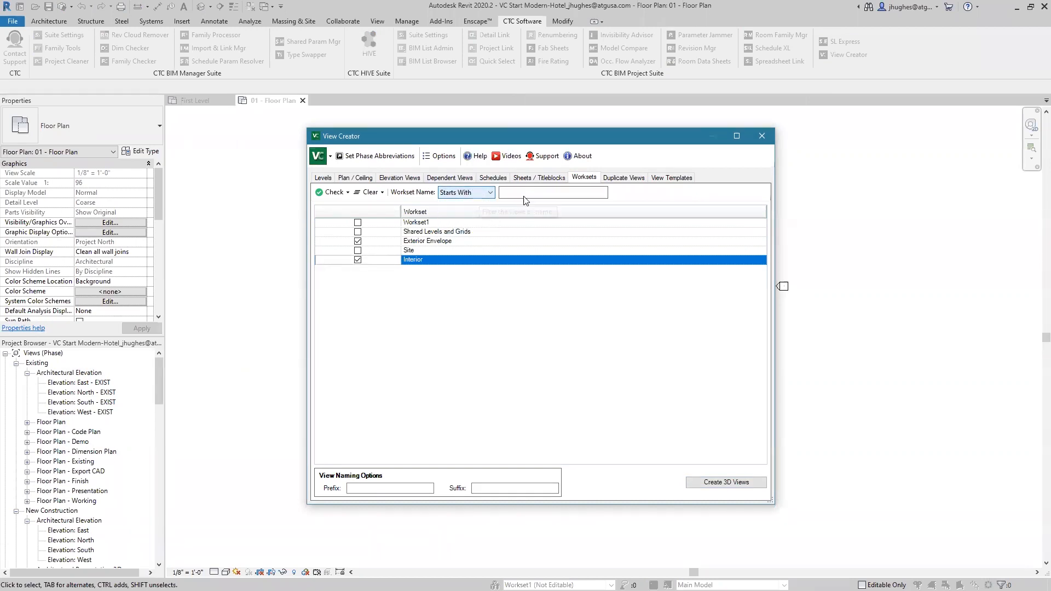
pyautogui.click(707, 486)
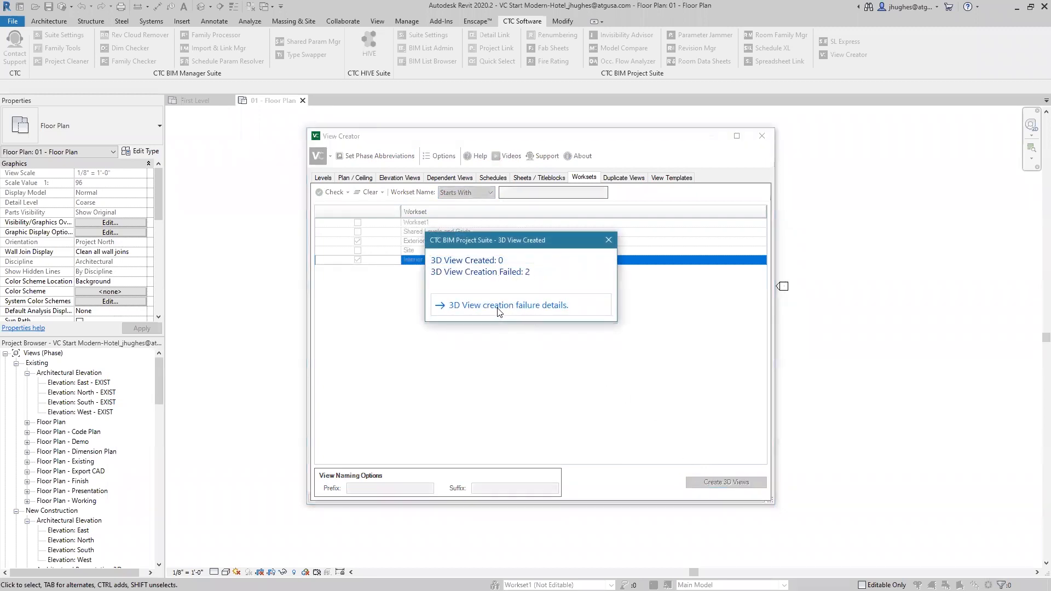
pyautogui.click(609, 241)
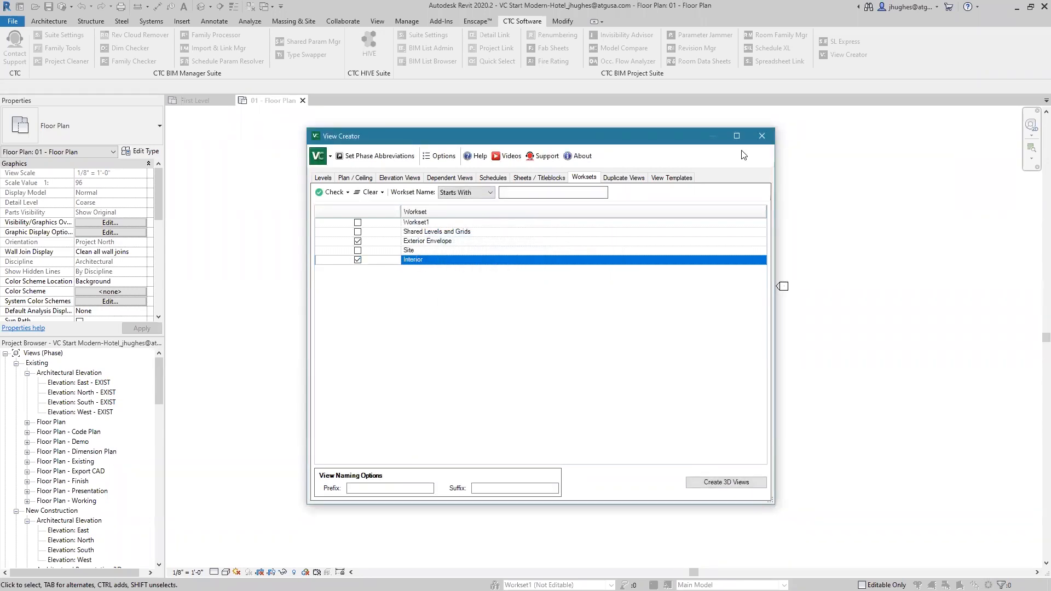
pyautogui.click(761, 136)
# Open the default 3D view and look through the Existing and New Construction phases for the workset 3D views.
pyautogui.click(219, 7)
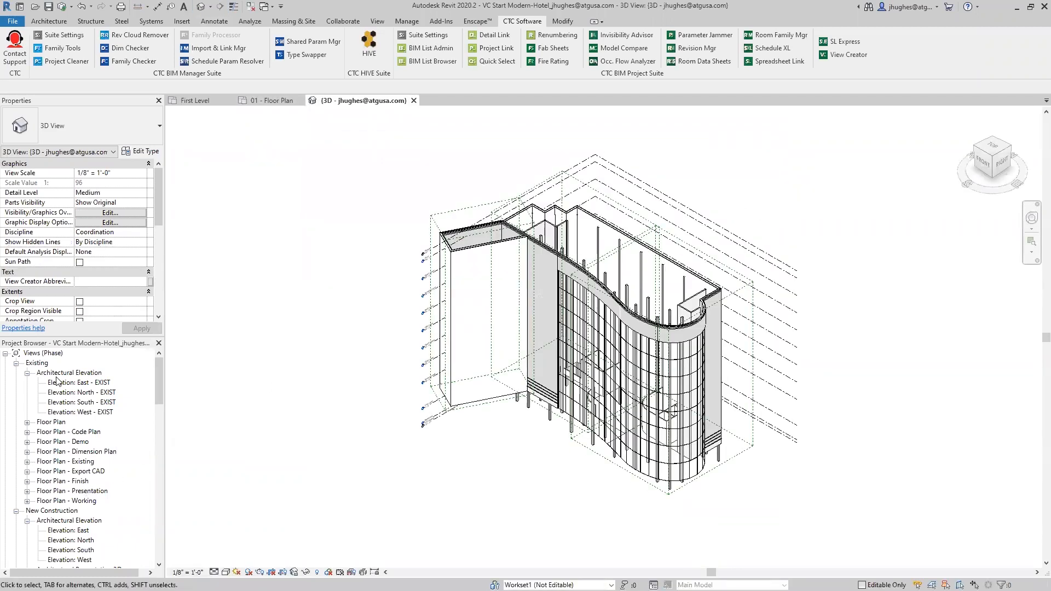
pyautogui.click(41, 364)
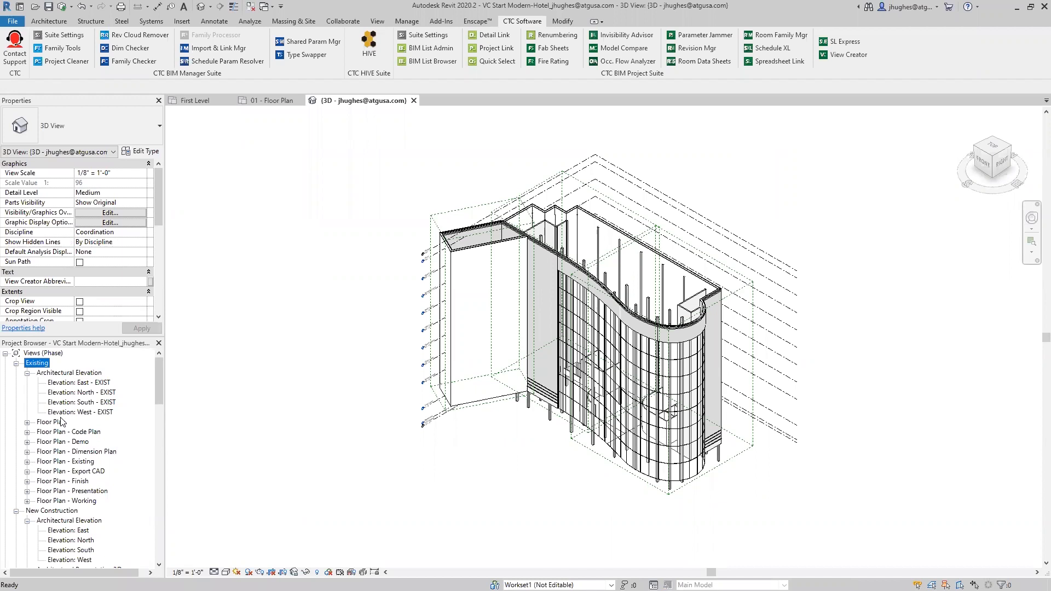
pyautogui.scroll(-2, 62, 422)
pyautogui.scroll(2, 62, 421)
pyautogui.scroll(-1, 63, 422)
pyautogui.scroll(-5, 62, 422)
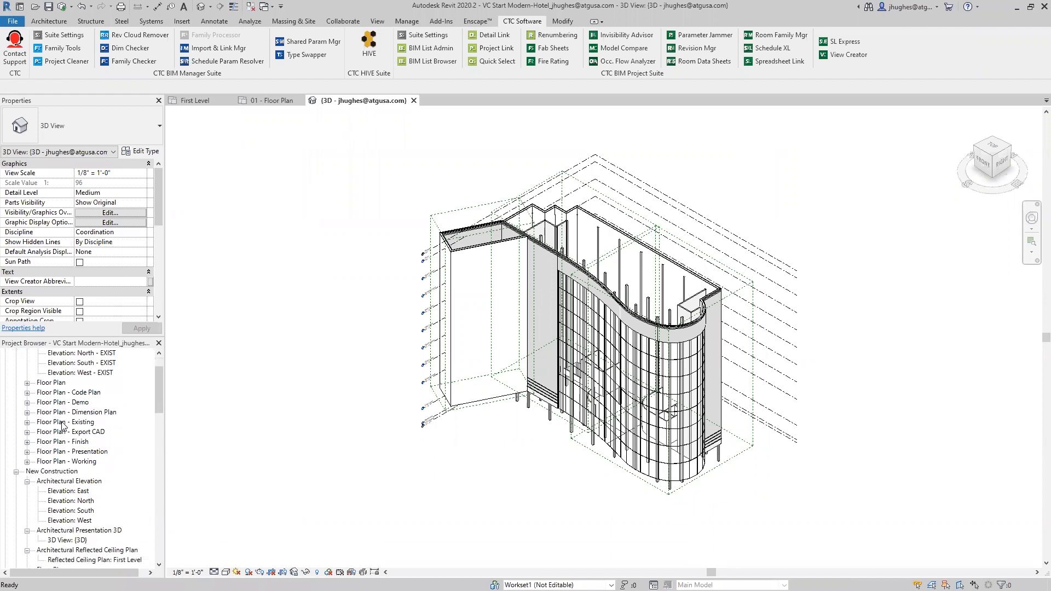
pyautogui.scroll(-2, 61, 428)
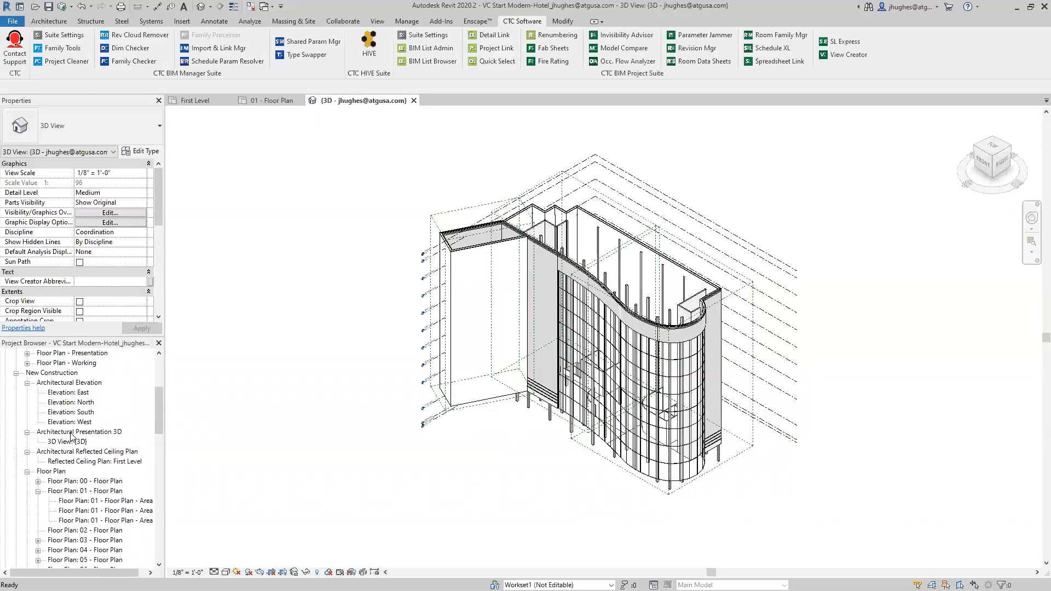
pyautogui.click(72, 432)
pyautogui.click(63, 442)
pyautogui.scroll(-1, 63, 441)
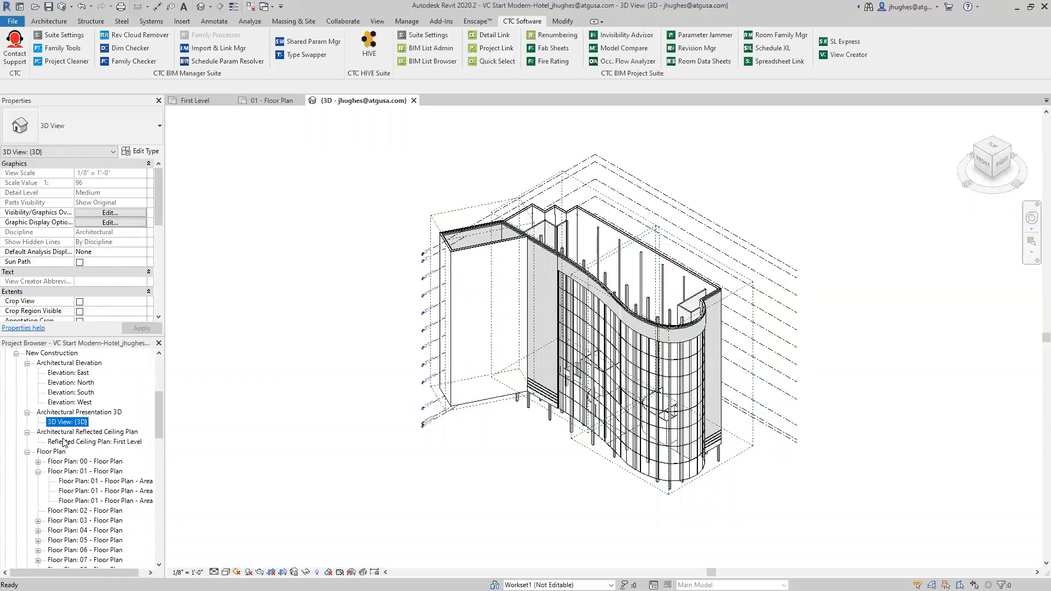
pyautogui.scroll(-2, 63, 441)
pyautogui.scroll(-5, 64, 441)
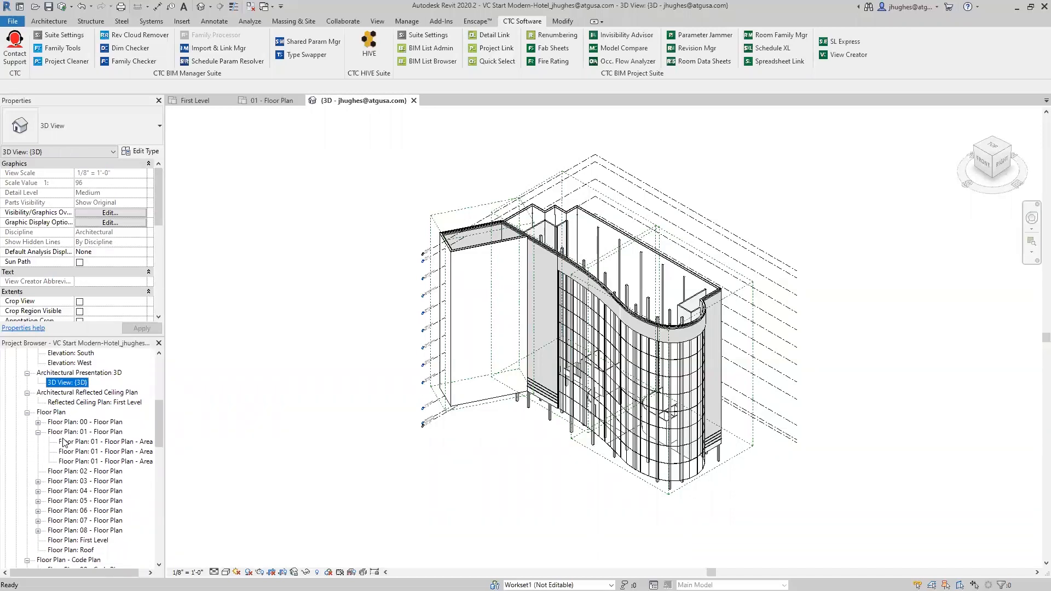
pyautogui.scroll(-1, 64, 441)
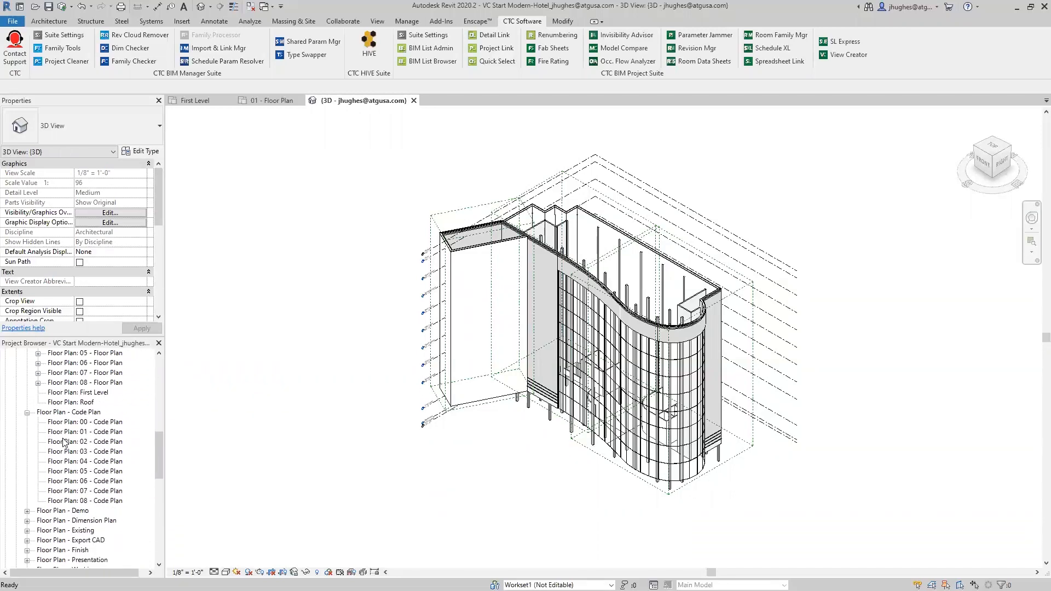
pyautogui.scroll(-3, 64, 441)
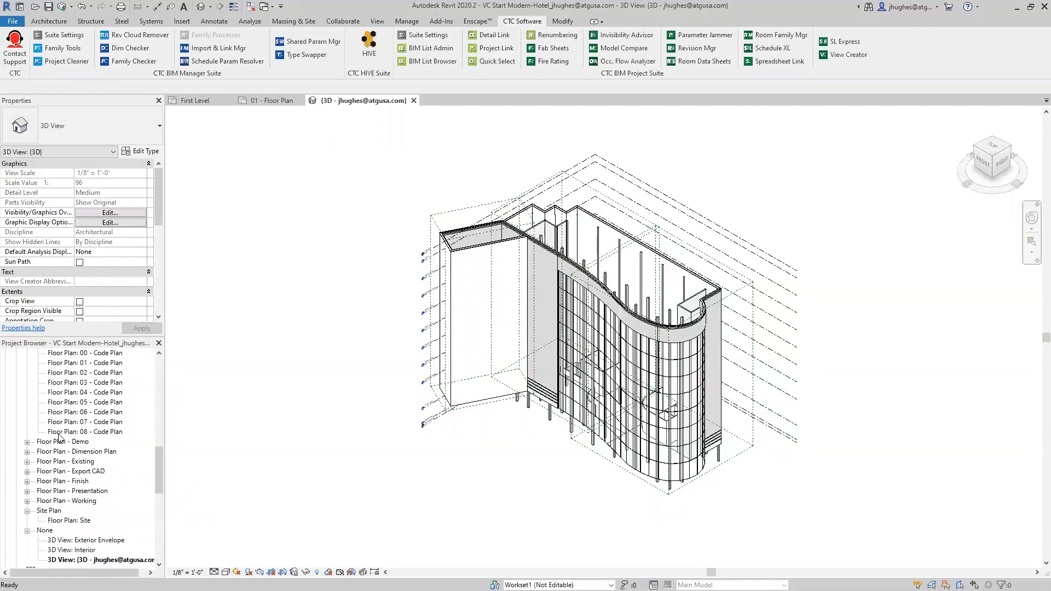
pyautogui.scroll(-2, 71, 481)
# Open the Exterior Envelope and Interior 3D views to check their workset contents, and close both.
pyautogui.click(73, 502)
pyautogui.doubleClick(67, 483)
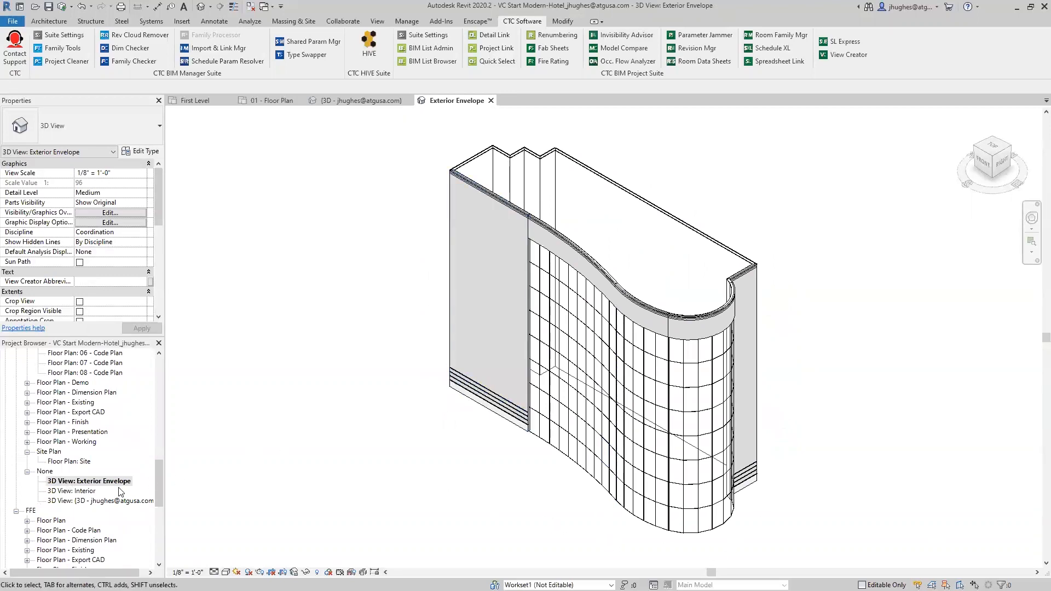
pyautogui.doubleClick(77, 492)
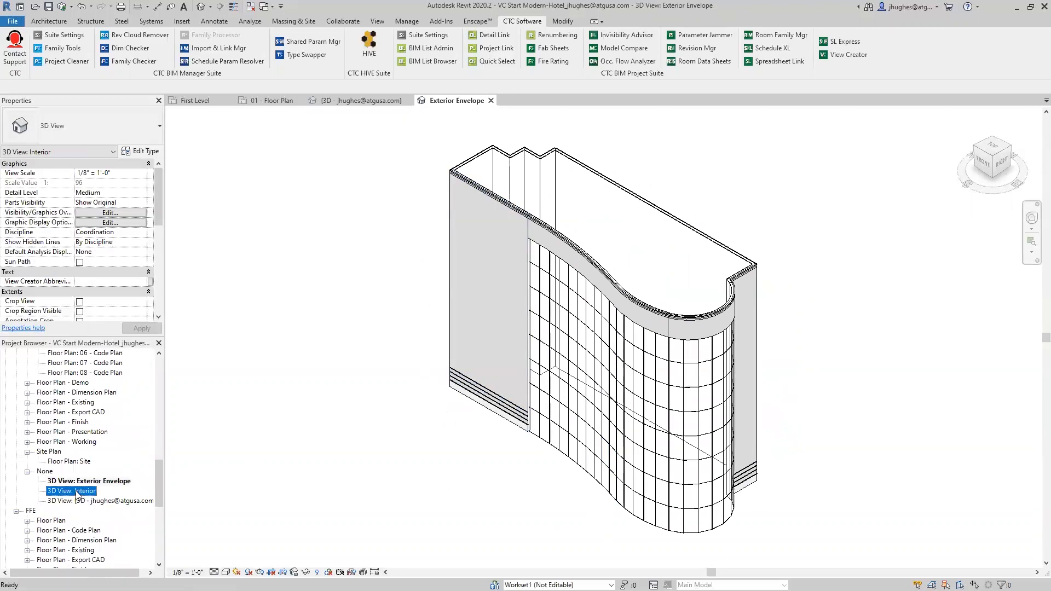
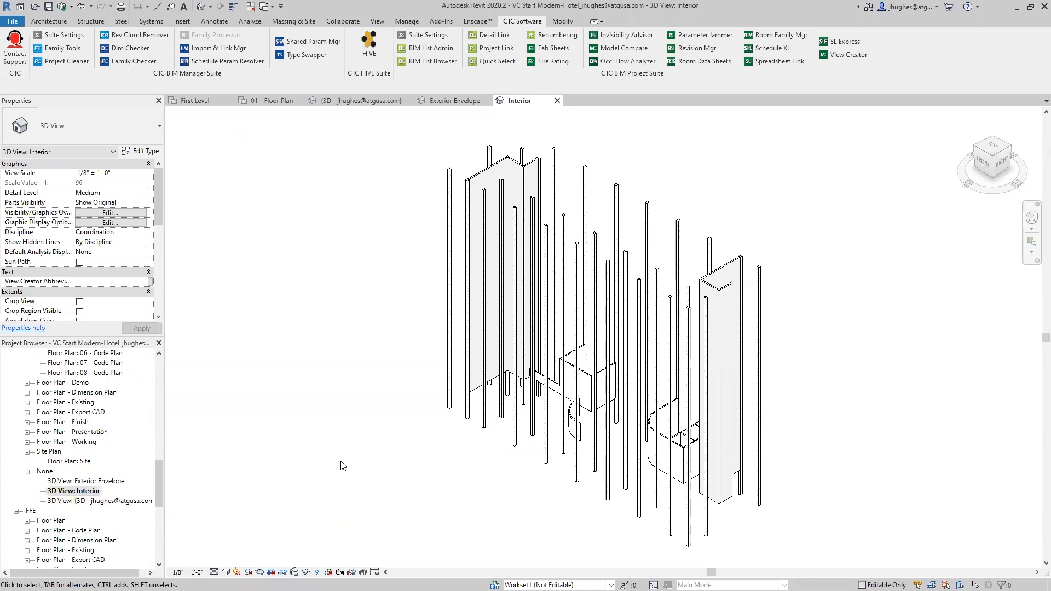
pyautogui.click(557, 101)
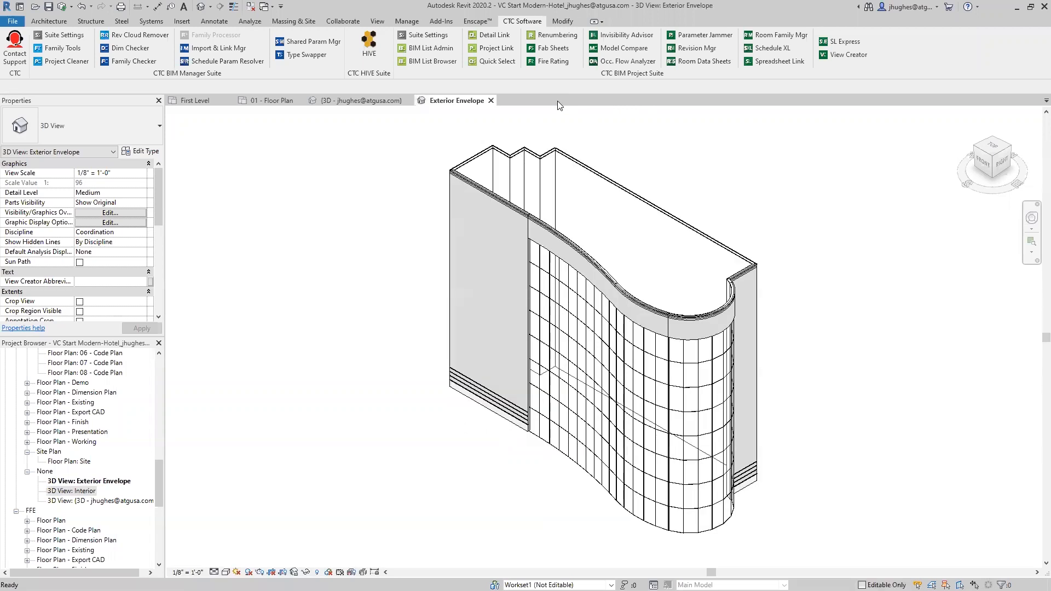
pyautogui.click(498, 101)
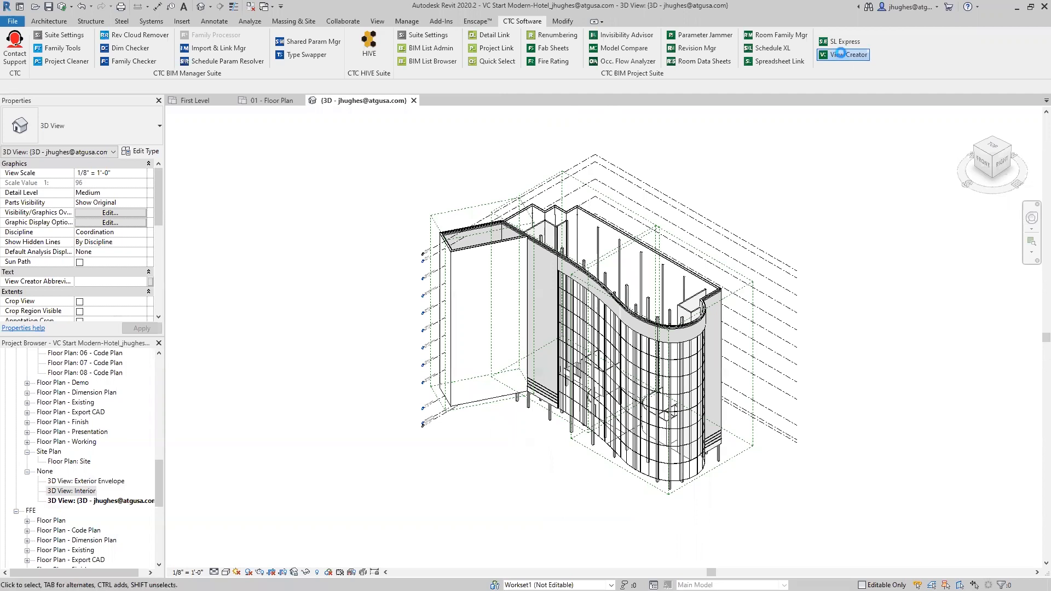
# Start duplicating views in View Creator, filter the list to 3D views, and mark Exterior Envelope for duplication.
pyautogui.click(841, 52)
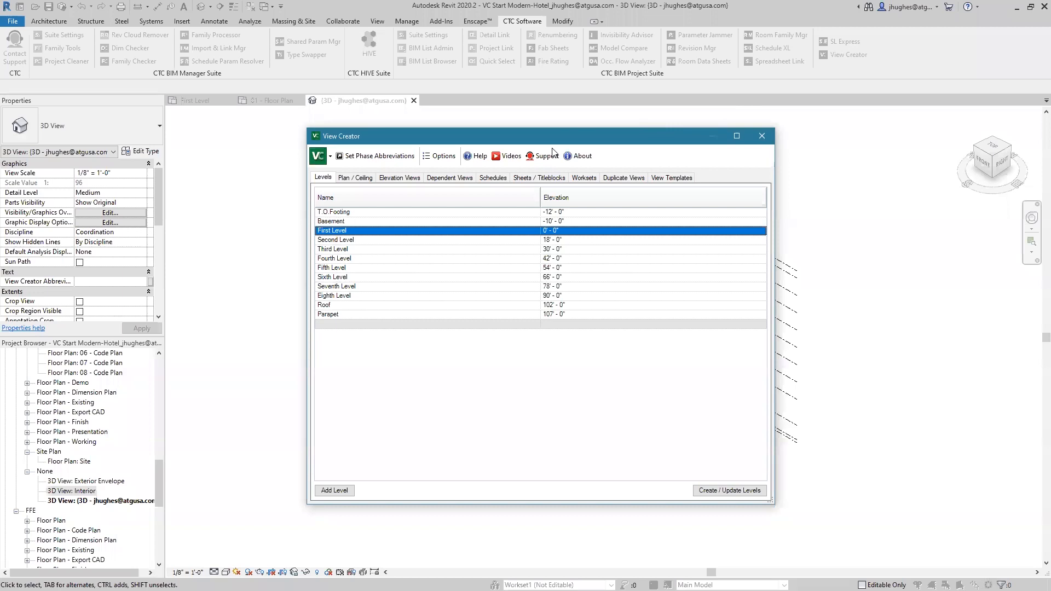
pyautogui.click(590, 183)
pyautogui.click(618, 178)
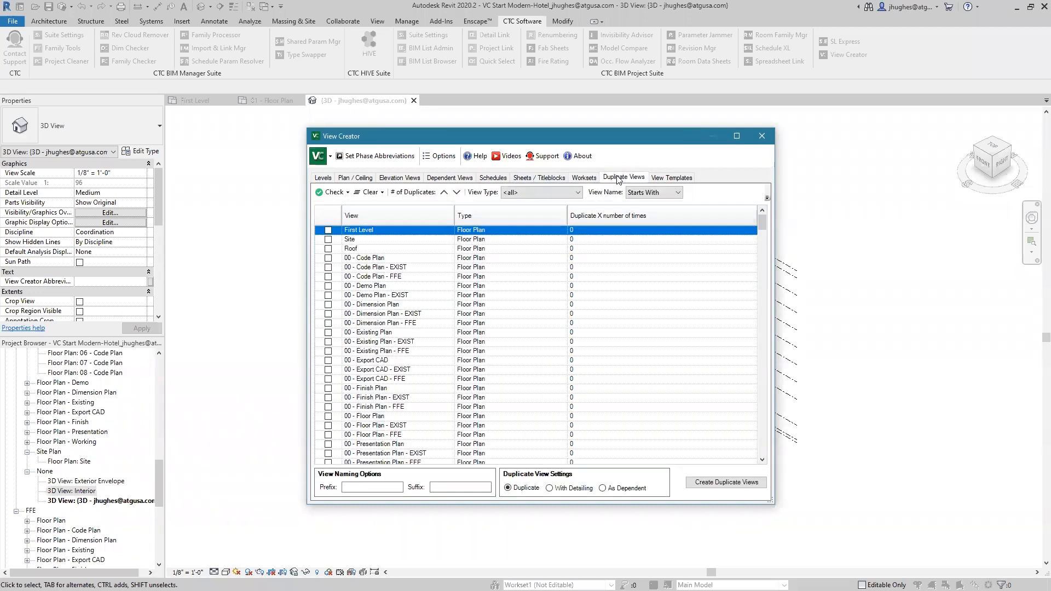
pyautogui.click(572, 193)
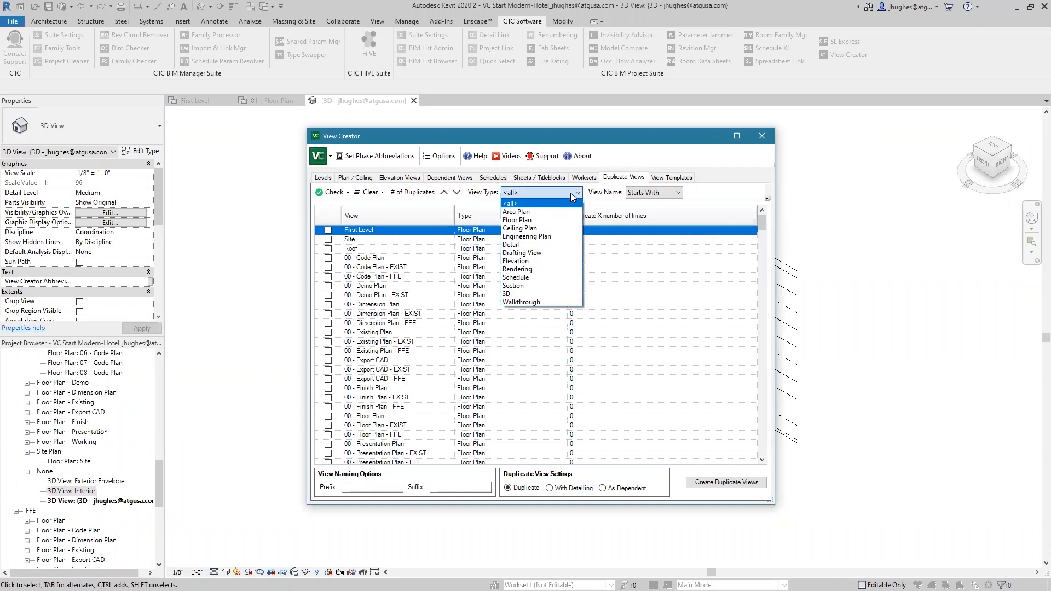
pyautogui.click(524, 294)
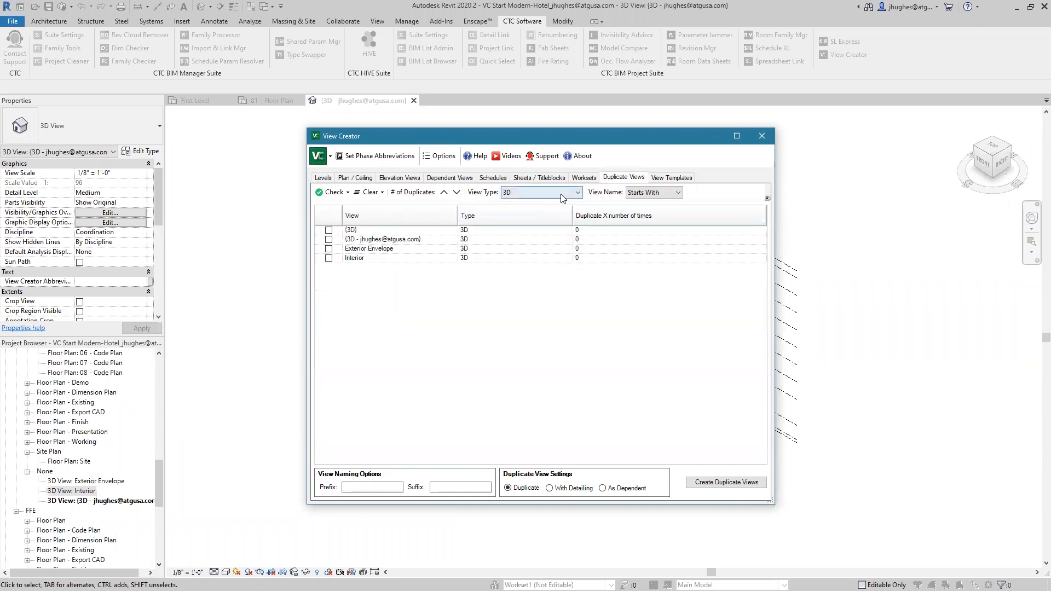
pyautogui.click(328, 249)
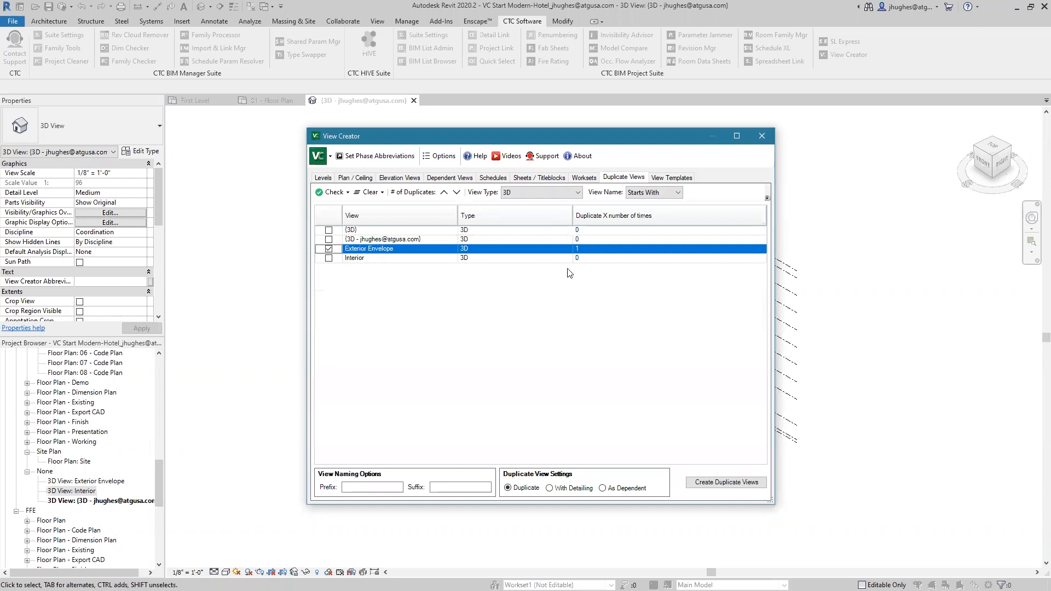
# Create 3 duplicates of the Exterior Envelope 3D view with the suffix "Option".
pyautogui.click(444, 192)
pyautogui.click(444, 192)
pyautogui.click(444, 192)
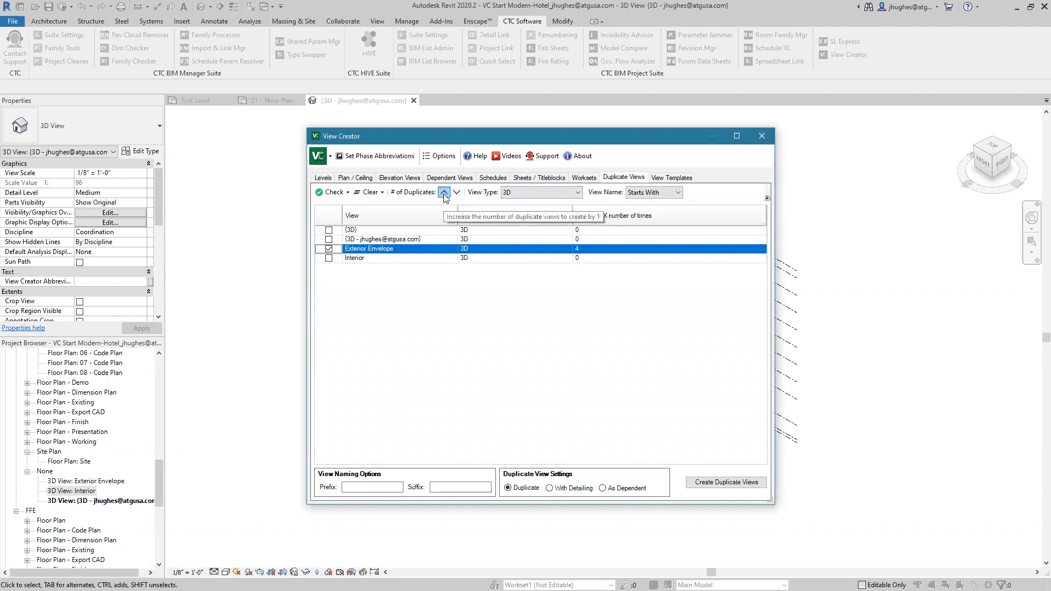
pyautogui.click(577, 249)
pyautogui.write('3')
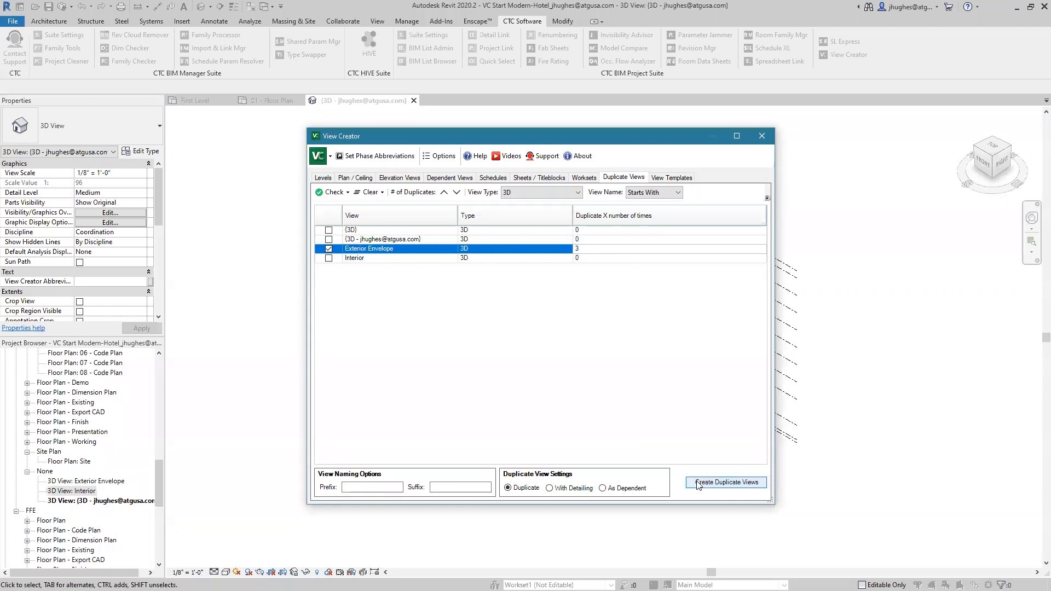
pyautogui.click(460, 487)
pyautogui.write('Option')
pyautogui.click(709, 481)
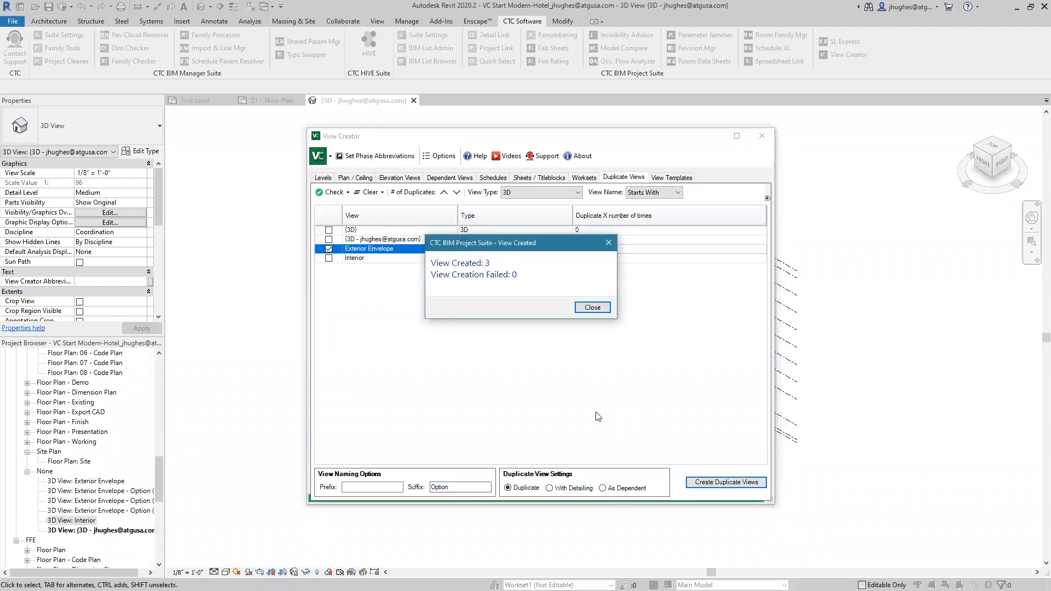
pyautogui.click(591, 308)
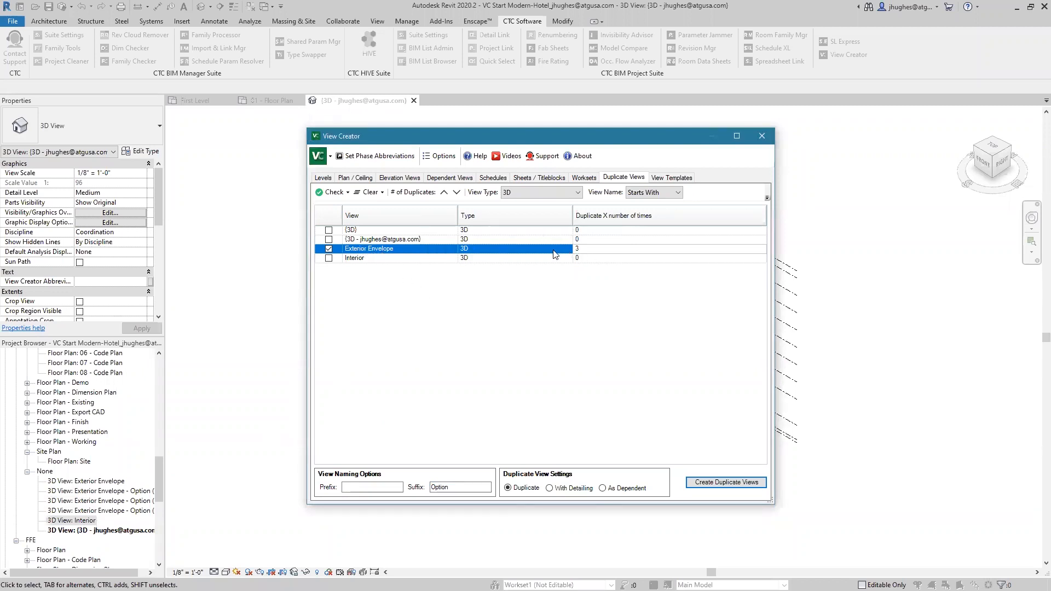
# List the floor plans available for duplication, and examine which views are assigned to the Architectural Elevation view template.
pyautogui.click(578, 192)
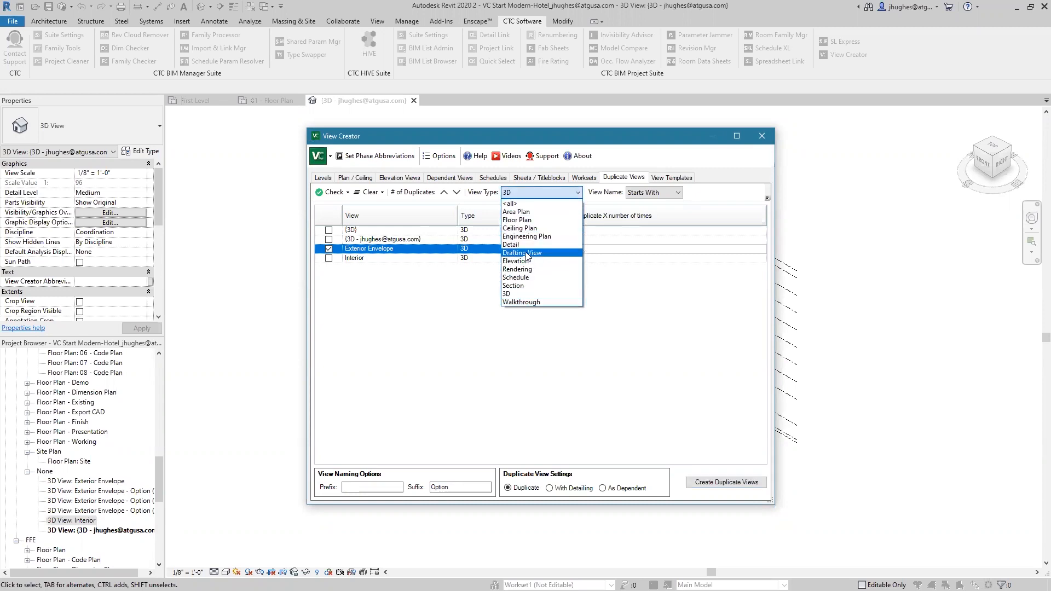
pyautogui.click(521, 220)
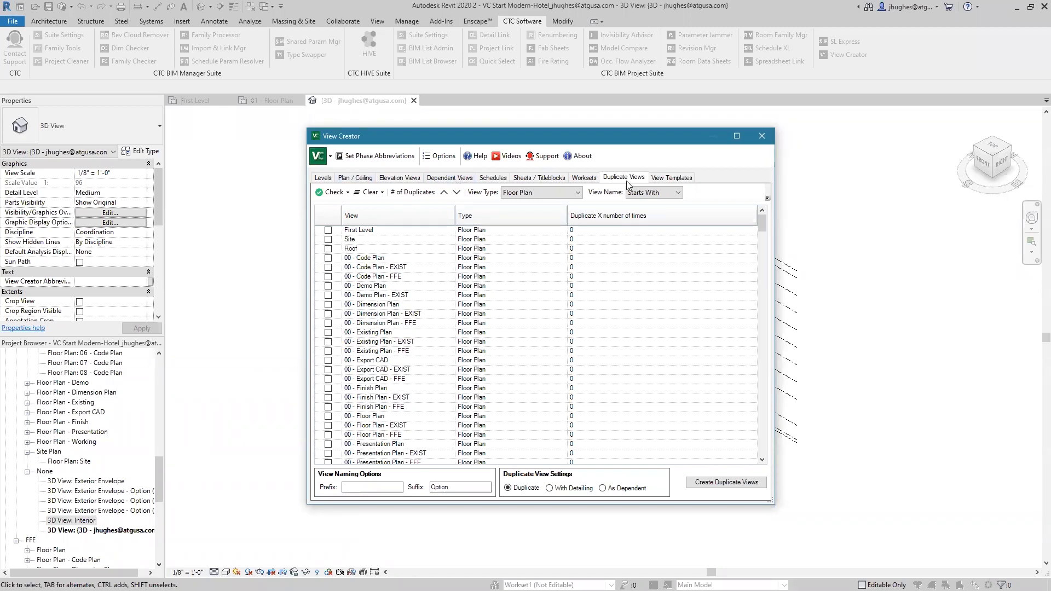
pyautogui.click(660, 180)
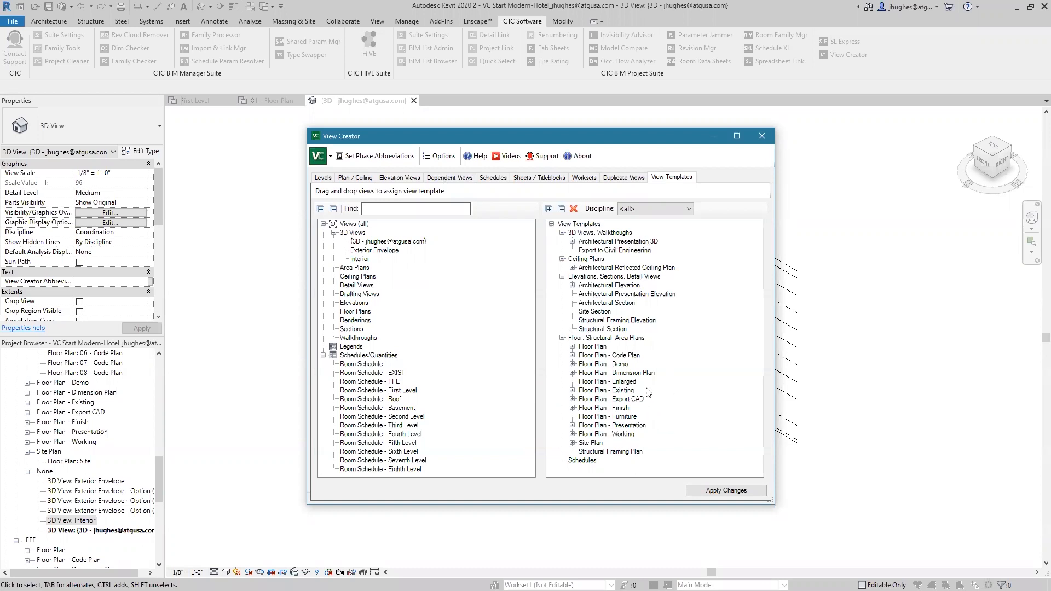
pyautogui.click(594, 312)
pyautogui.click(573, 285)
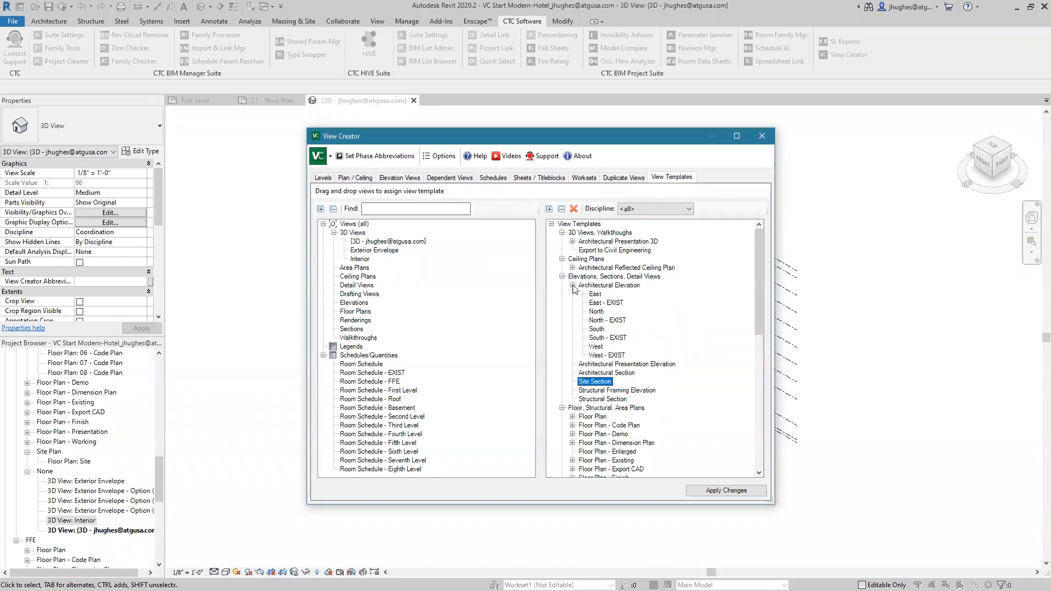
pyautogui.click(594, 294)
pyautogui.click(572, 285)
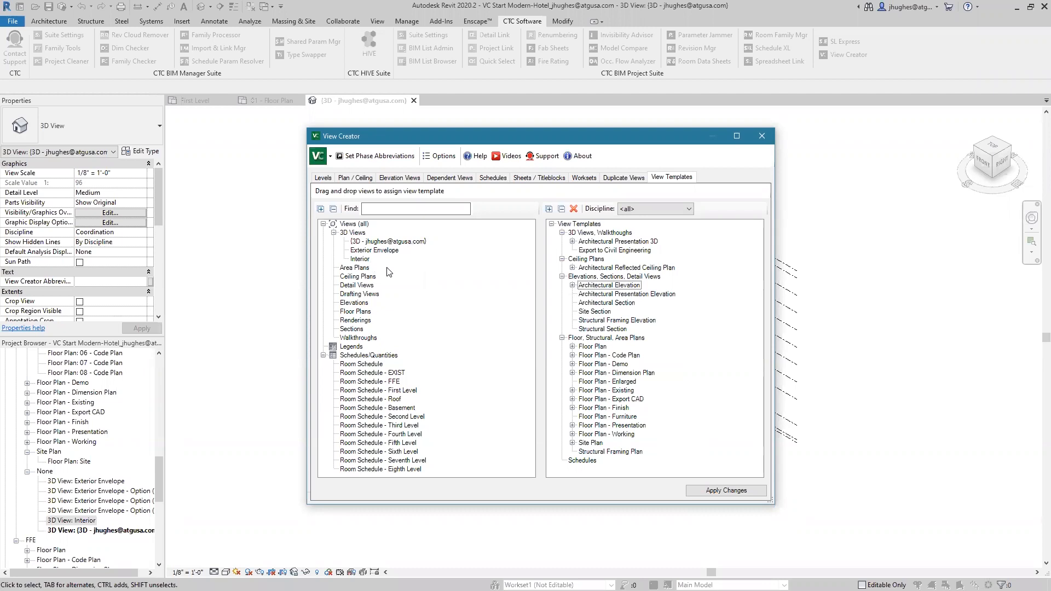
# Filter the view templates to the Architectural discipline and expand the Architectural Presentation 3D template.
pyautogui.click(359, 259)
pyautogui.click(635, 206)
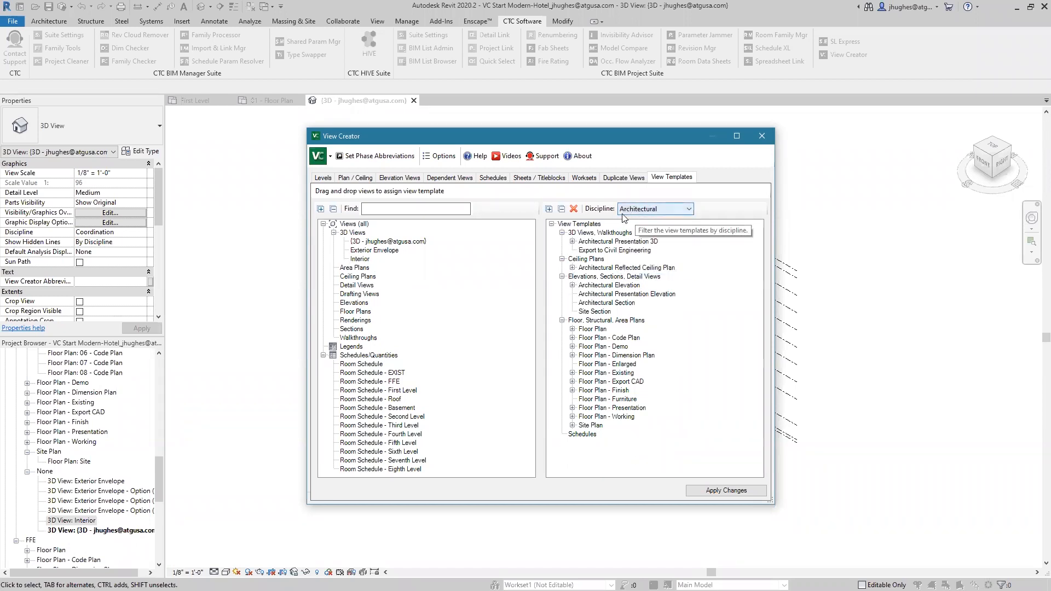
pyautogui.click(590, 241)
pyautogui.doubleClick(592, 242)
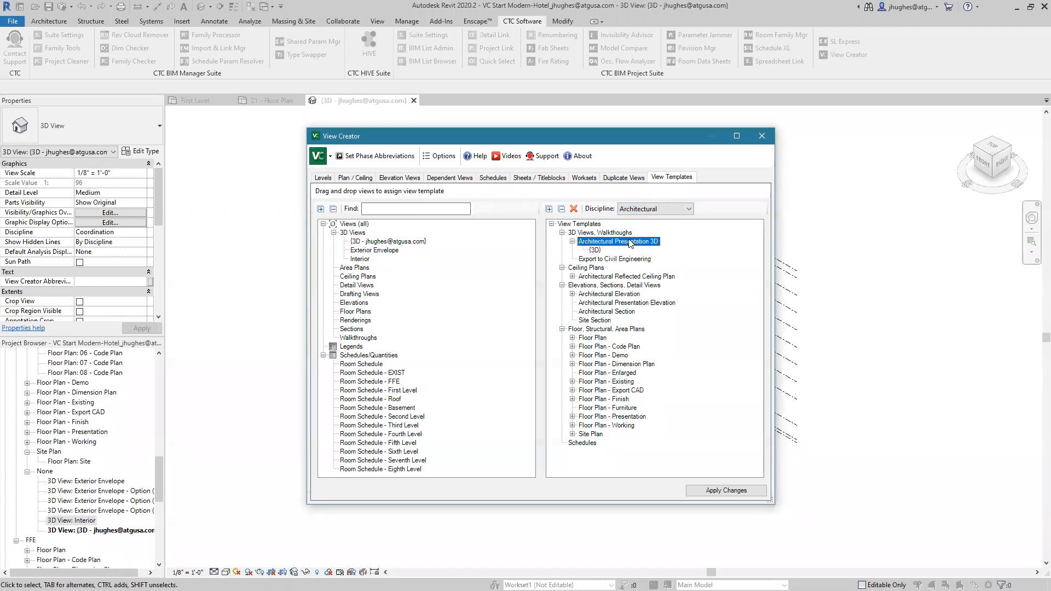
# Try to assign the Exterior Envelope view directly to the 3D Views, Walkthroughs template group.
pyautogui.click(372, 251)
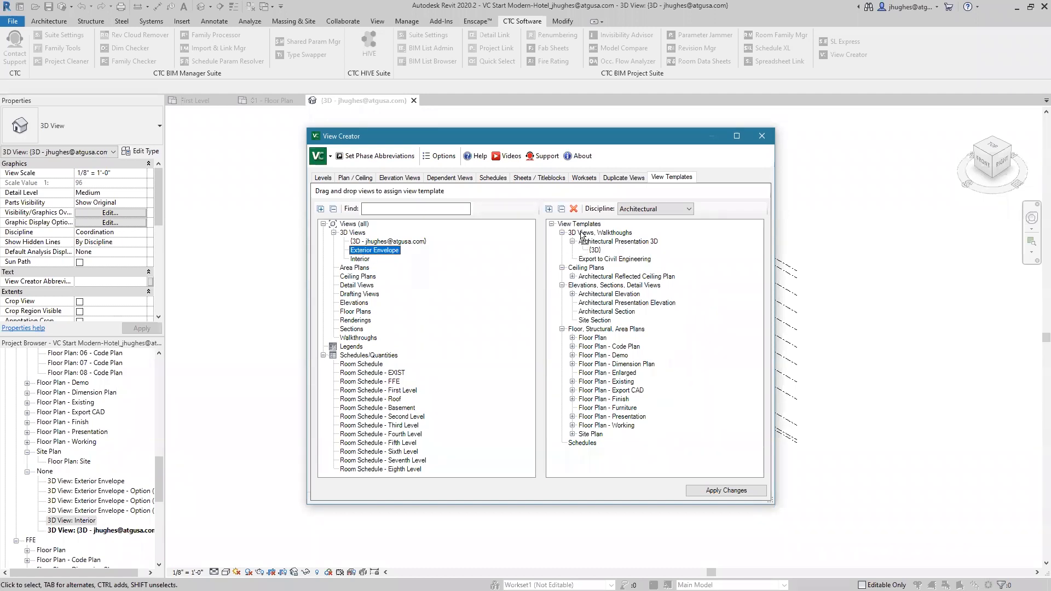
pyautogui.moveTo(582, 233); pyautogui.dragTo(581, 233)
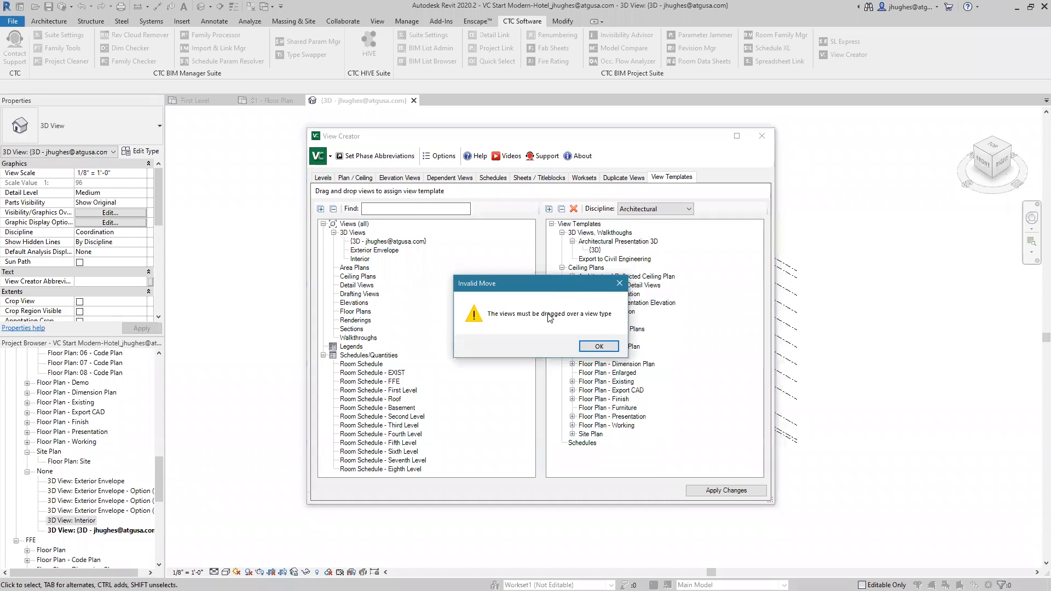
pyautogui.click(596, 344)
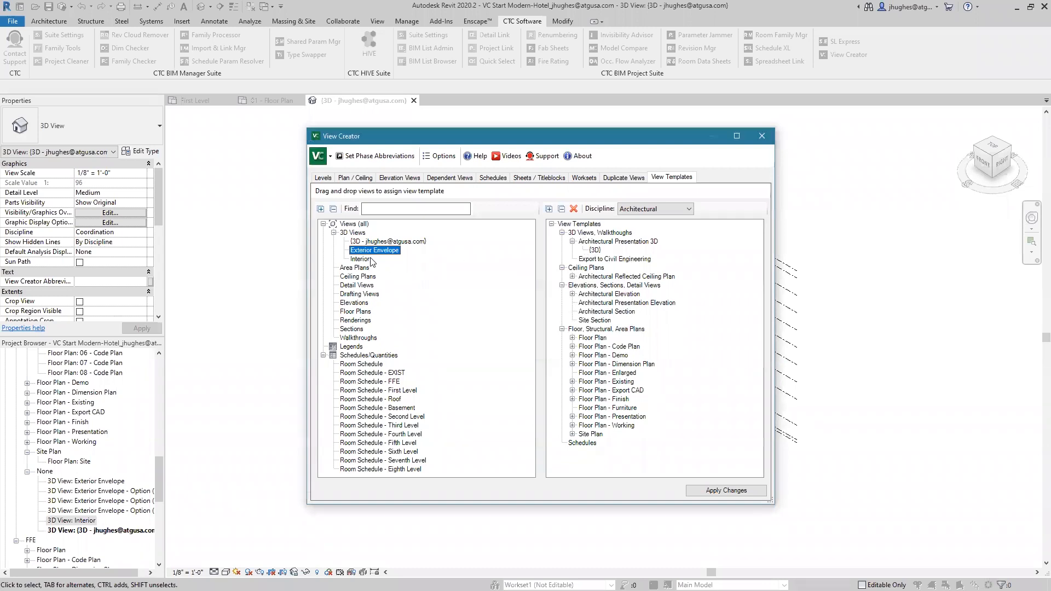
# Assign the Exterior Envelope and Interior 3D views to the Architectural Presentation 3D view template.
pyautogui.moveTo(617, 275); pyautogui.dragTo(616, 242)
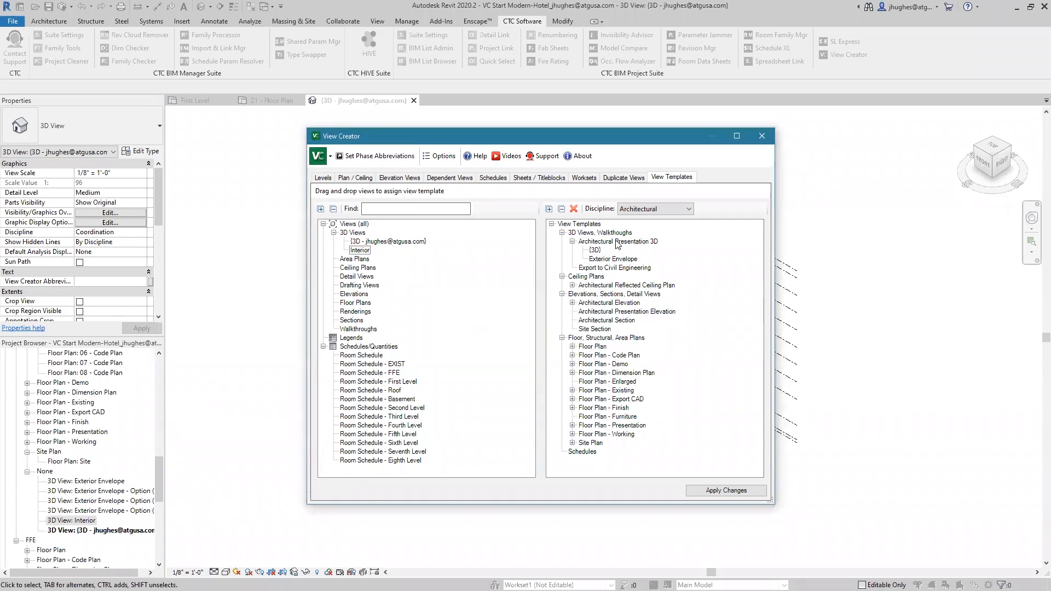
pyautogui.click(359, 251)
pyautogui.moveTo(358, 251); pyautogui.dragTo(597, 244)
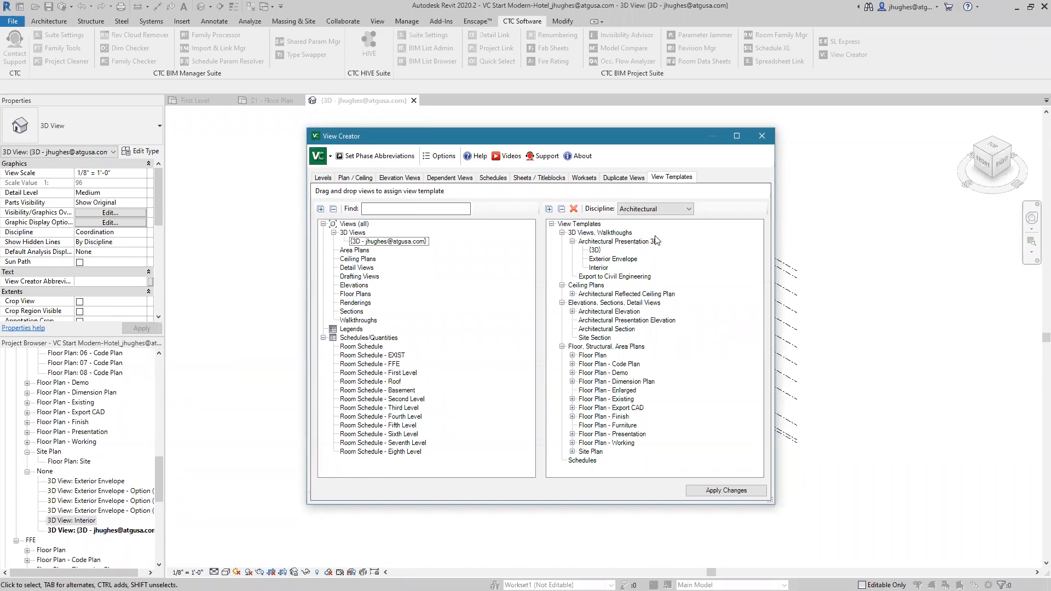
# Examine which views are assigned to the Floor Plan view template, and collapse its list again.
pyautogui.click(358, 242)
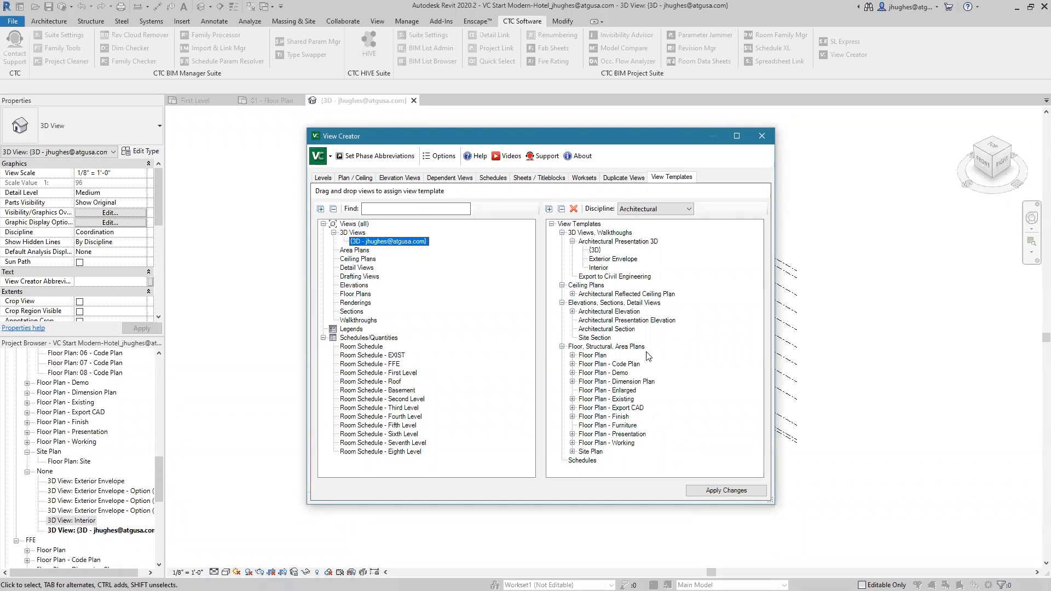
pyautogui.click(659, 178)
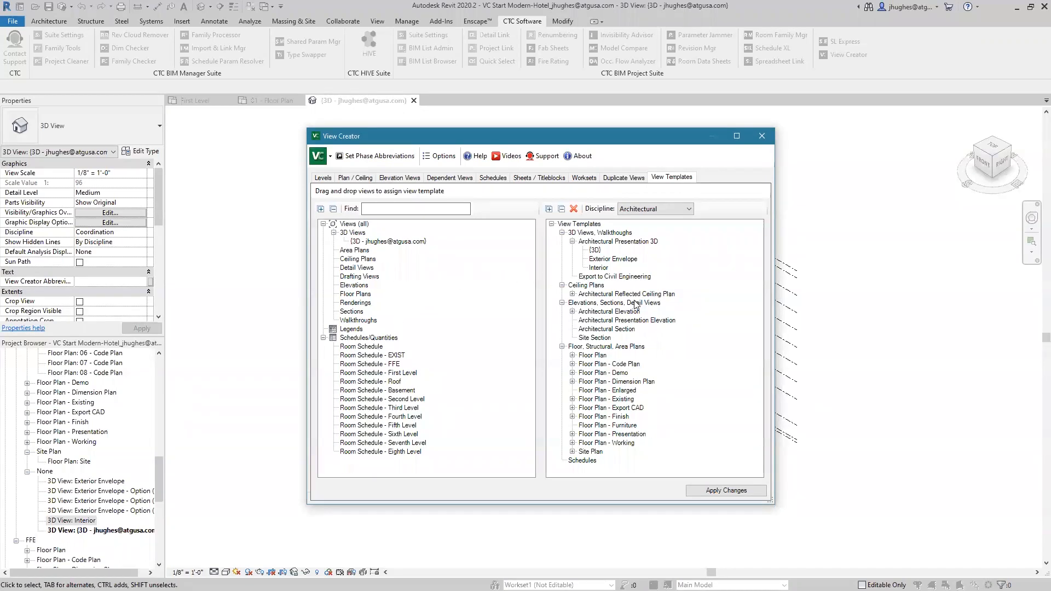
pyautogui.click(598, 287)
pyautogui.click(592, 347)
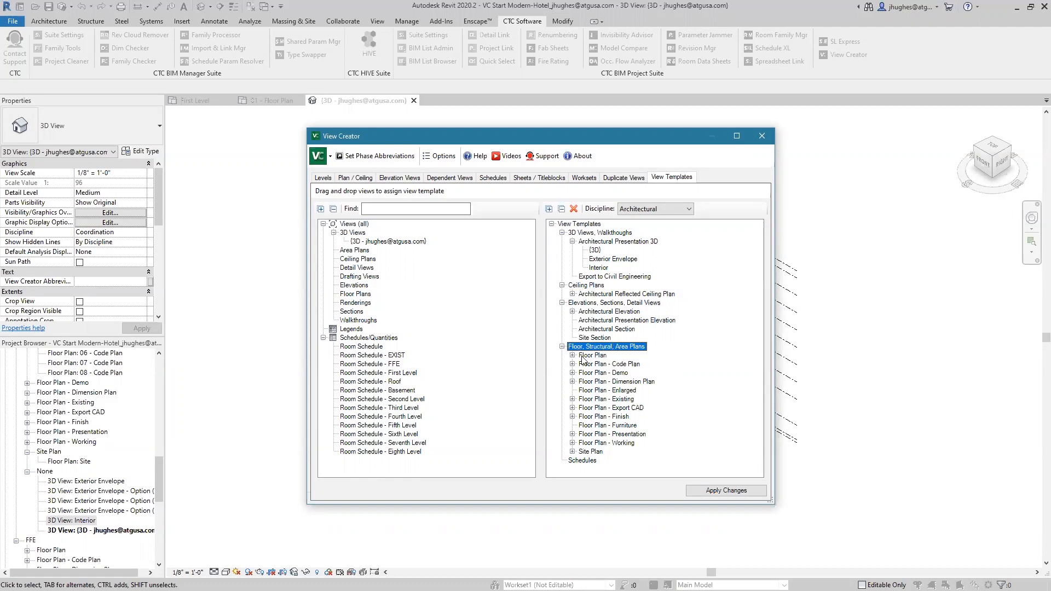
pyautogui.click(573, 356)
pyautogui.click(598, 364)
pyautogui.scroll(-3, 585, 360)
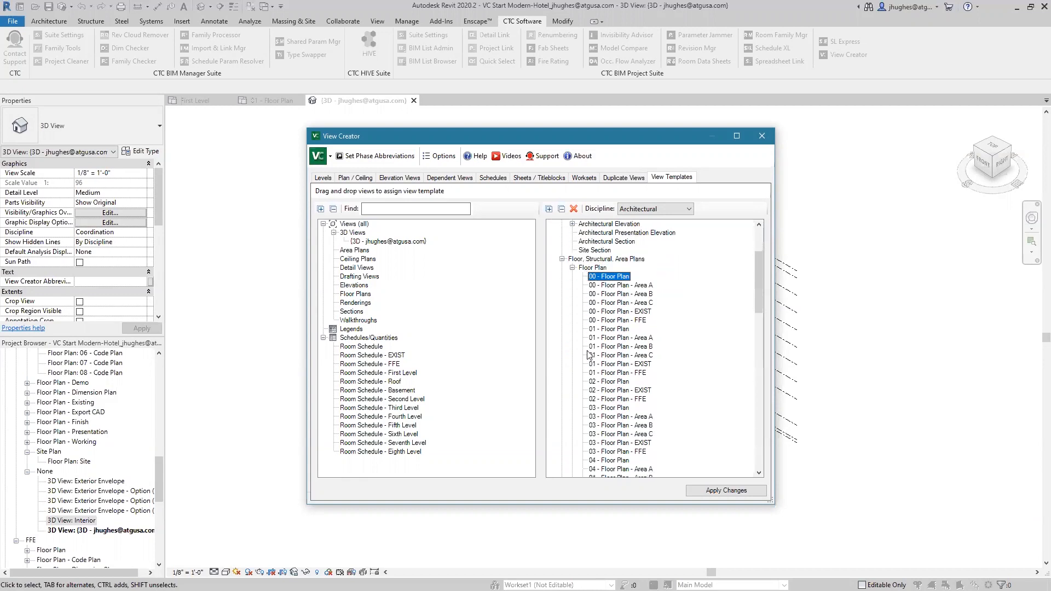
pyautogui.click(572, 268)
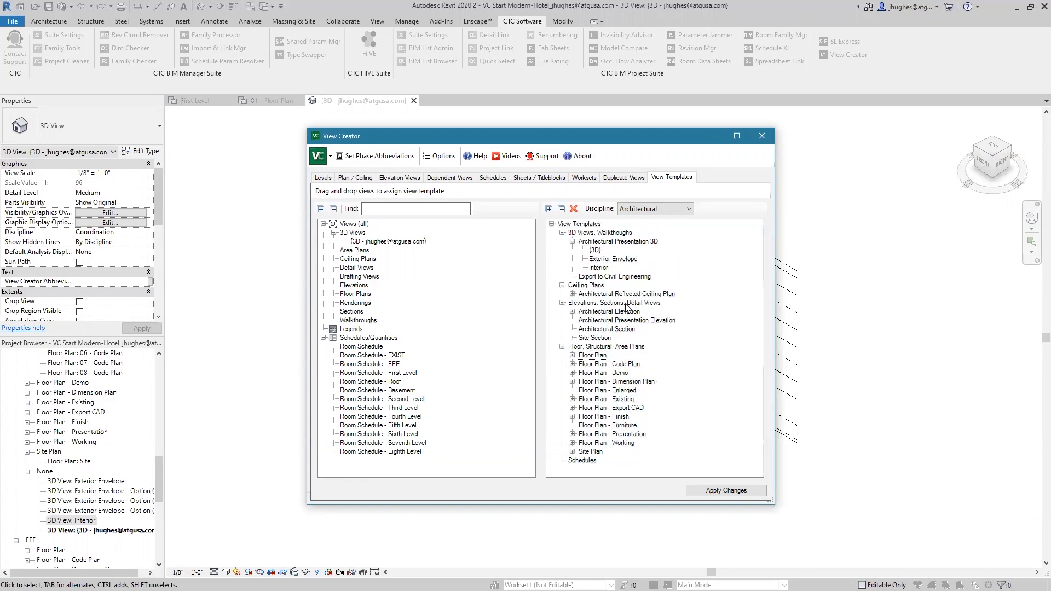
# Examine the view name separator in the View Creator options, discard any changes there, and close View Creator.
pyautogui.click(671, 175)
pyautogui.moveTo(692, 137); pyautogui.dragTo(692, 131)
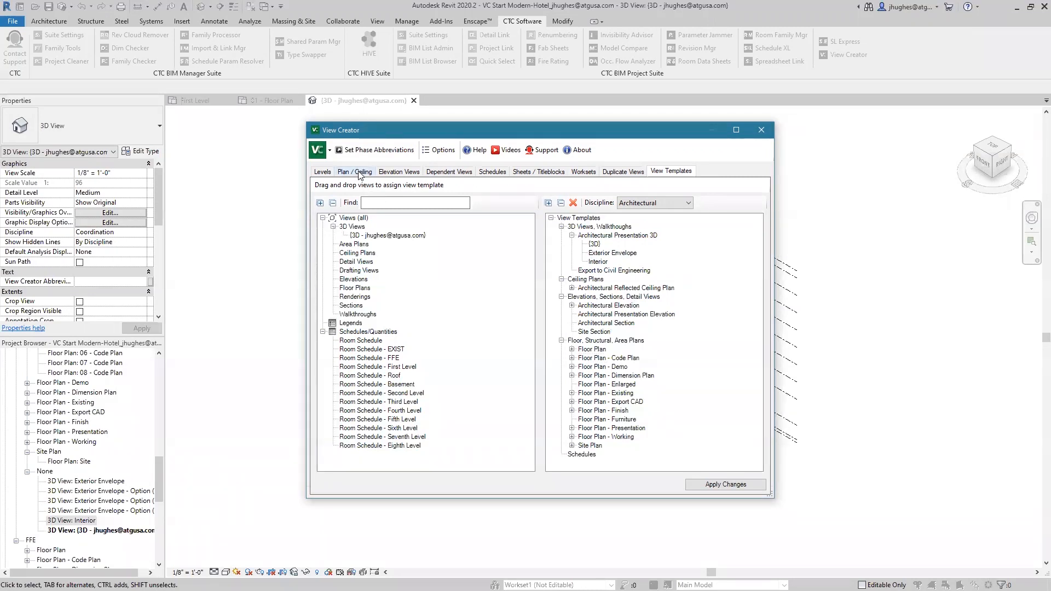
pyautogui.click(428, 153)
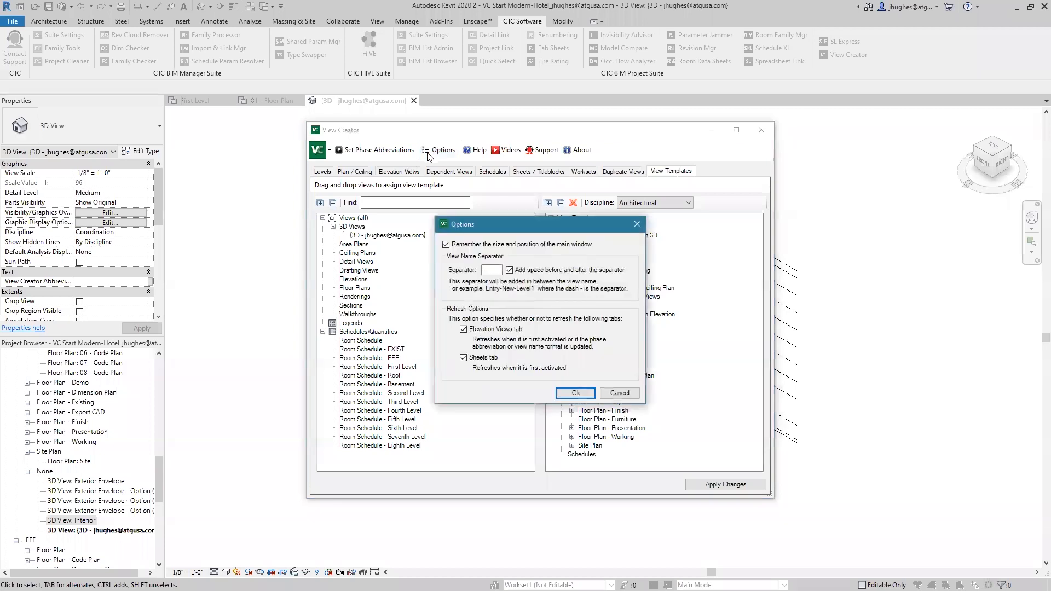
pyautogui.doubleClick(484, 270)
pyautogui.press('BackSpace')
pyautogui.moveTo(490, 270); pyautogui.dragTo(456, 271)
pyautogui.click(619, 393)
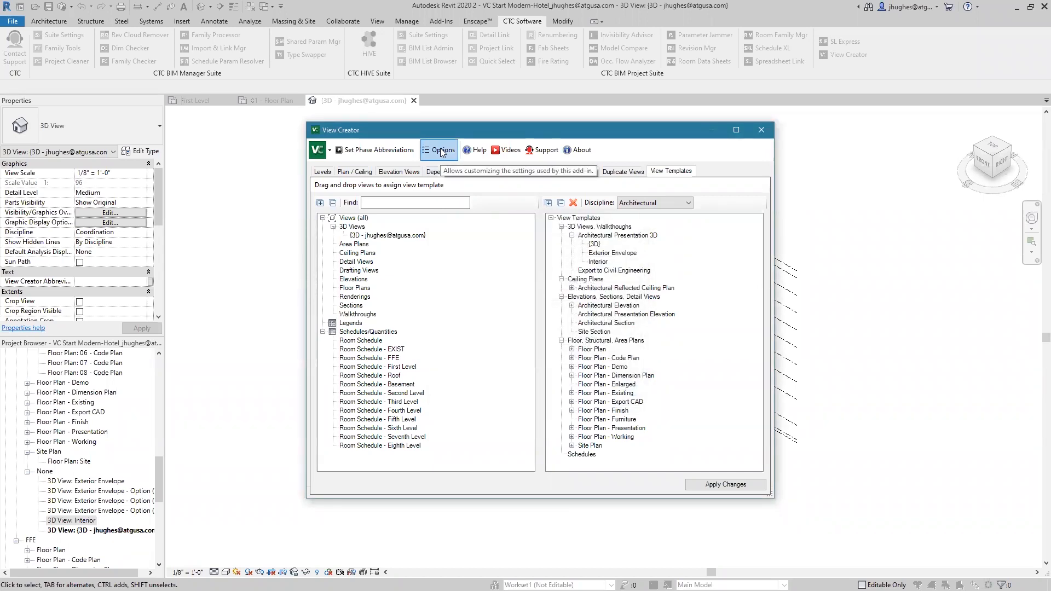
pyautogui.click(760, 132)
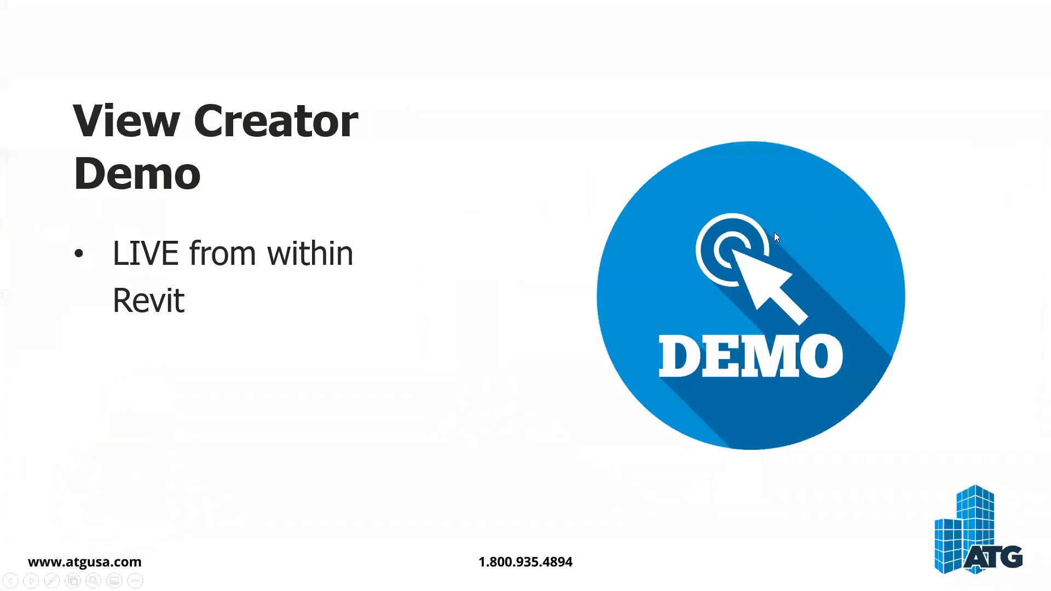
pyautogui.press('Right')
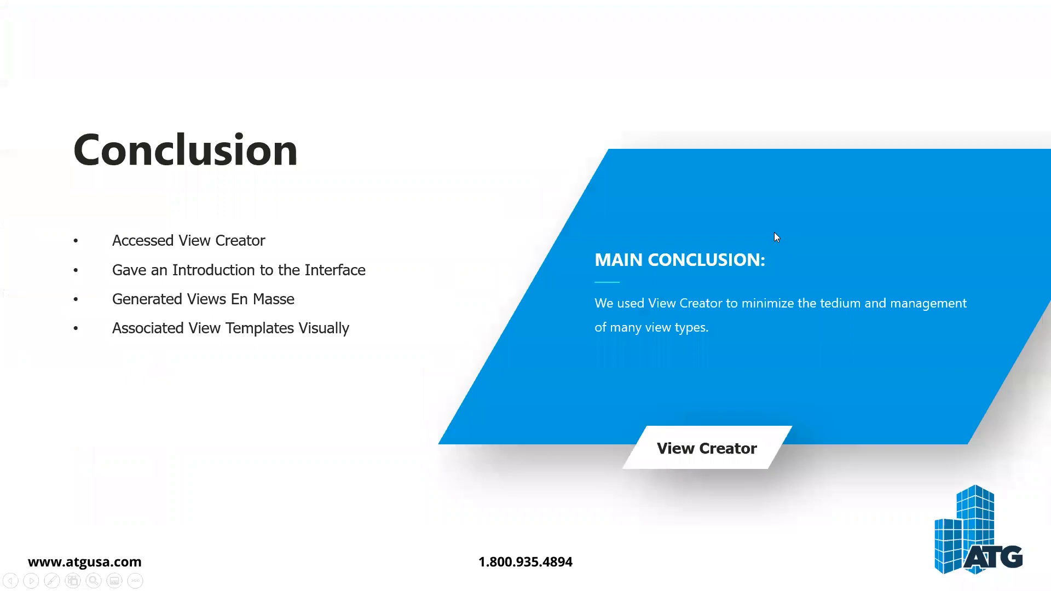